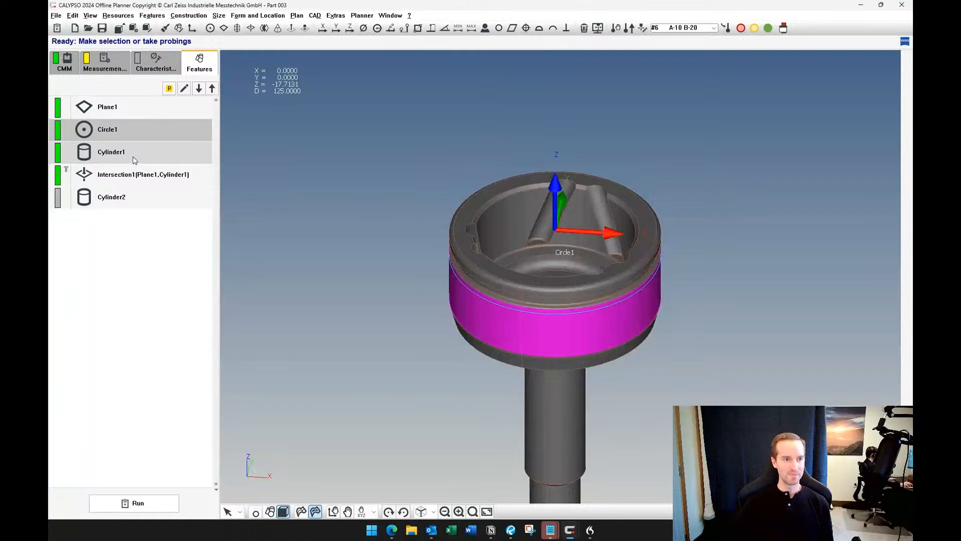
Examine Cylinder1 and the intersection of Plane1 and Cylinder1 highlighted on the model, and clear the selection.
left_click(133, 157)
scroll(428, 215, "up", 4)
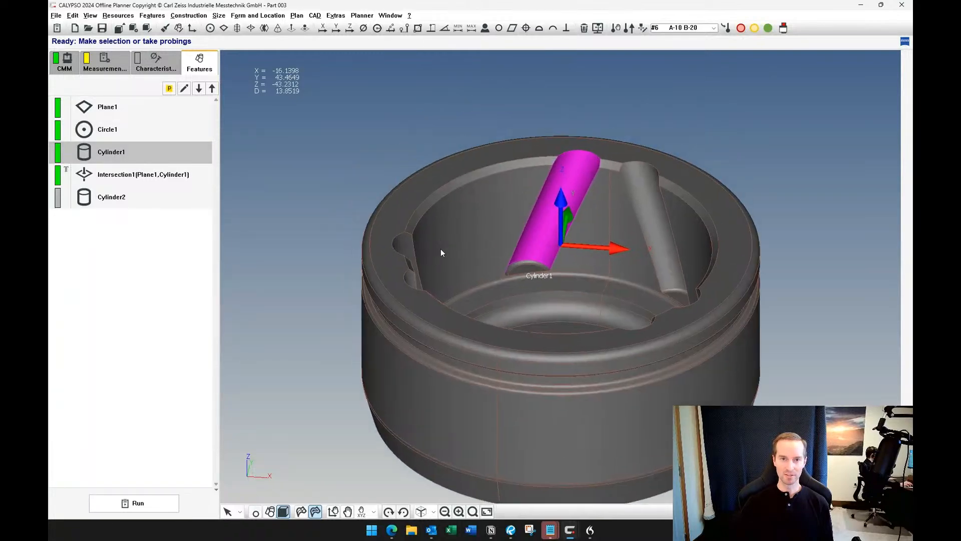
middle_click_drag(441, 249, 444, 300)
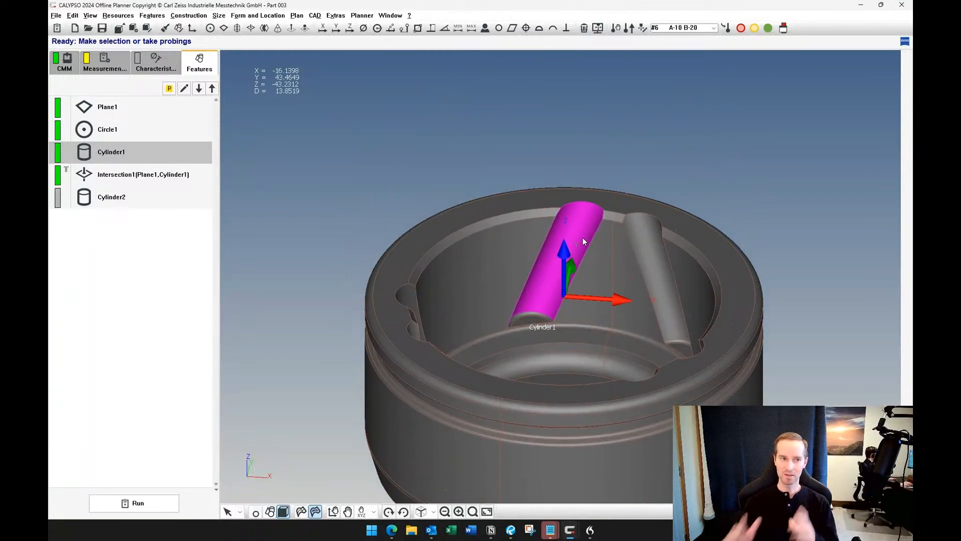
left_click(164, 175)
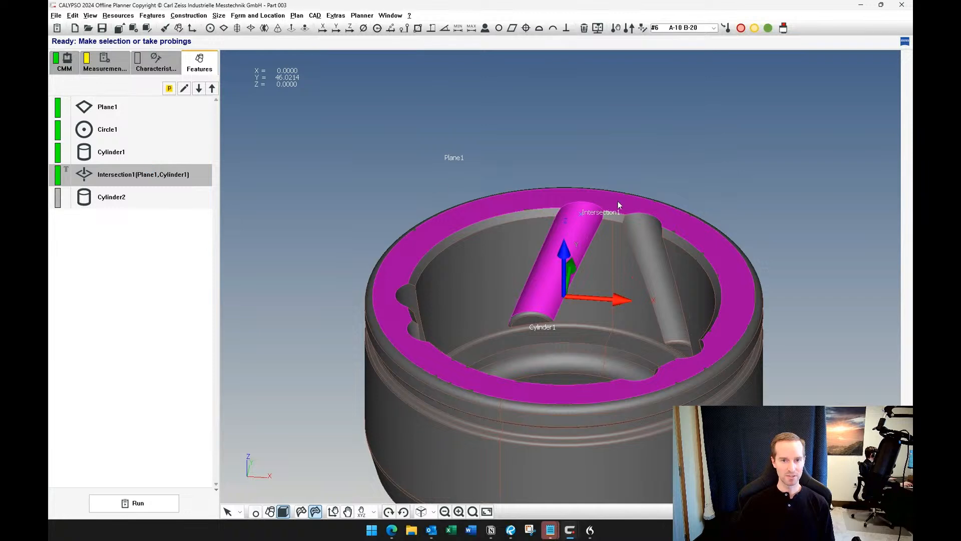
scroll(569, 241, "up", 3)
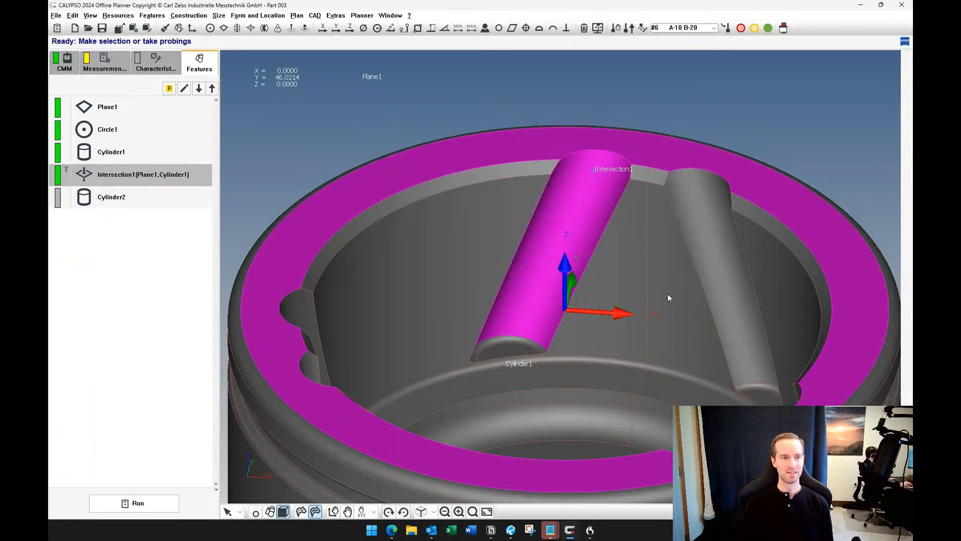
left_click(168, 252)
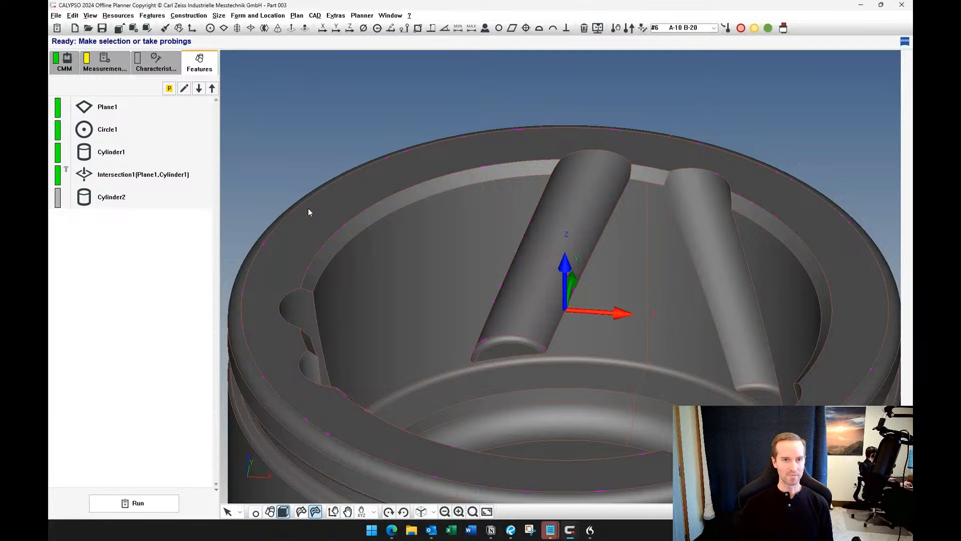
Start the measurement plan simulation and move its control window clear of the part.
scroll(559, 145, "down", 4)
left_click(597, 28)
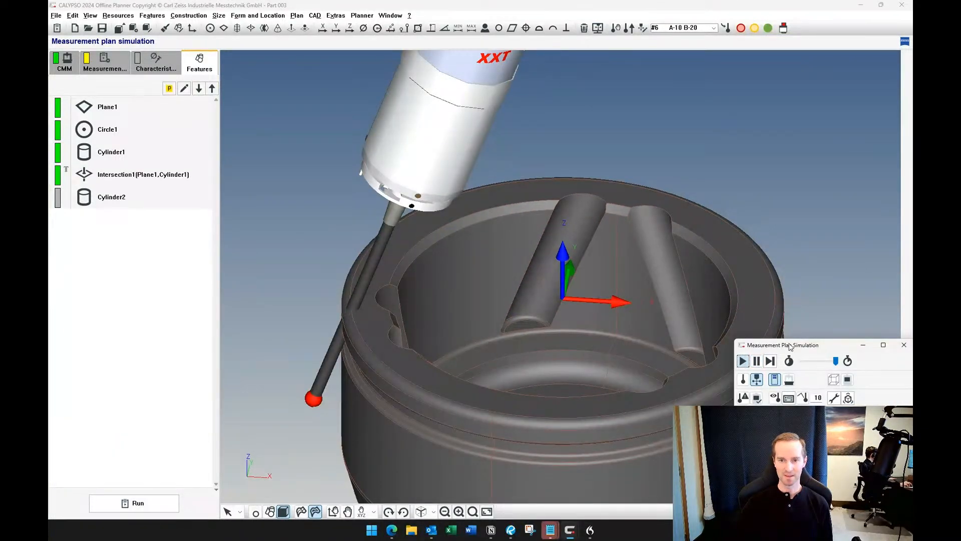
left_click_drag(790, 346, 791, 450)
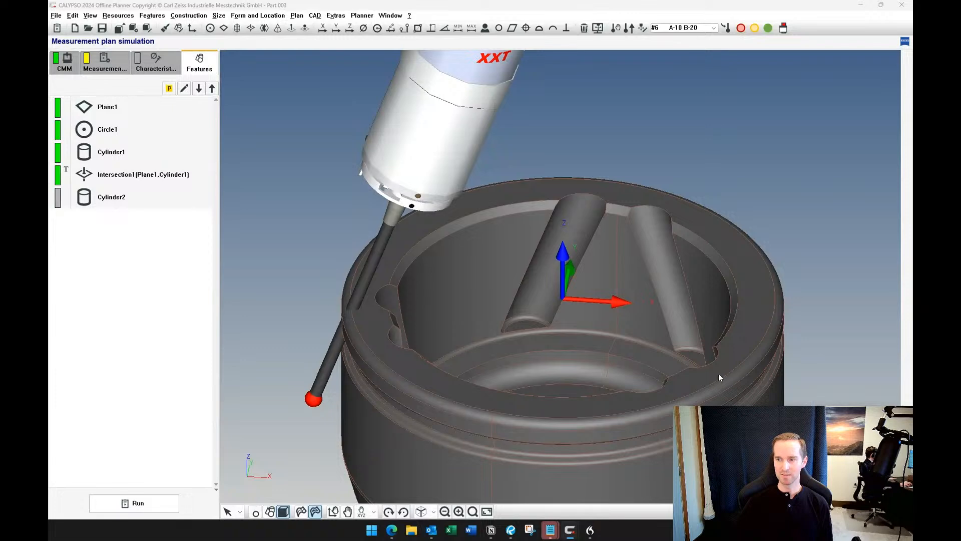
scroll(483, 260, "down", 4)
middle_click_drag(483, 259, 491, 277)
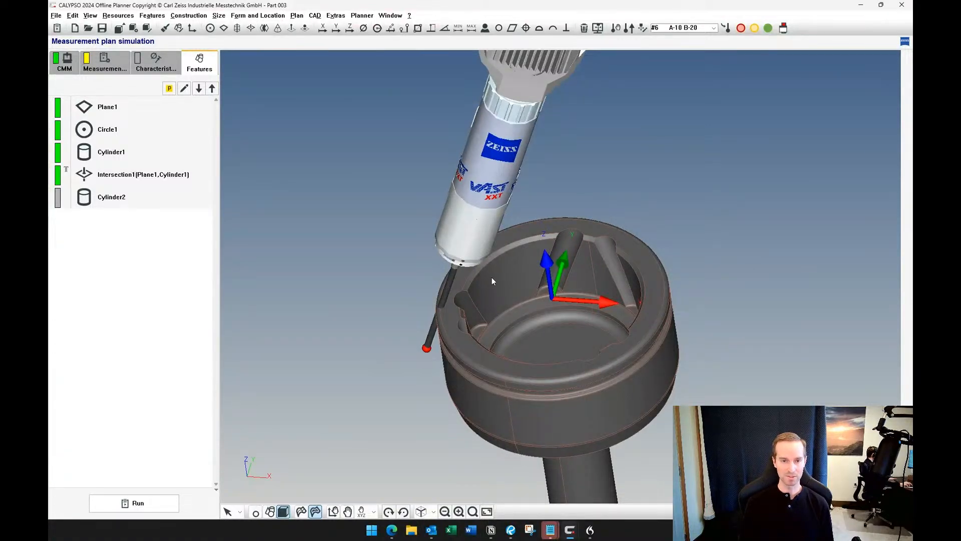
scroll(566, 254, "up", 3)
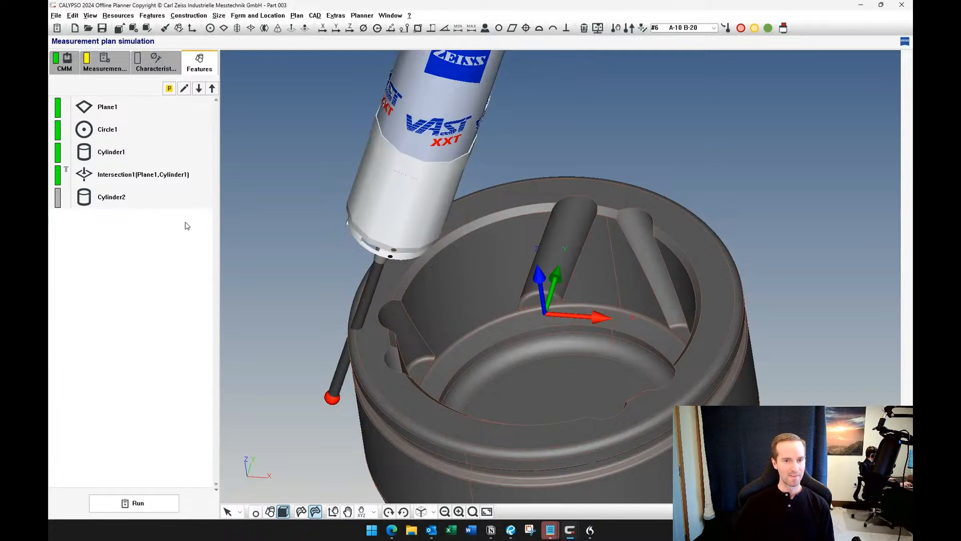
Assign stylus #6 A-10 B-20 to Cylinder1 in the Measurement Plan Editor Features.
left_click(97, 62)
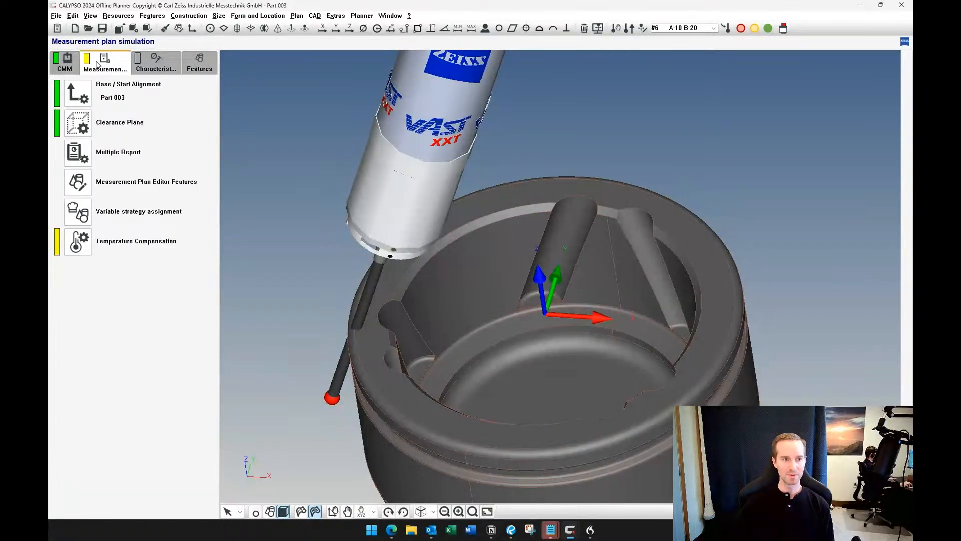
double_click(86, 189)
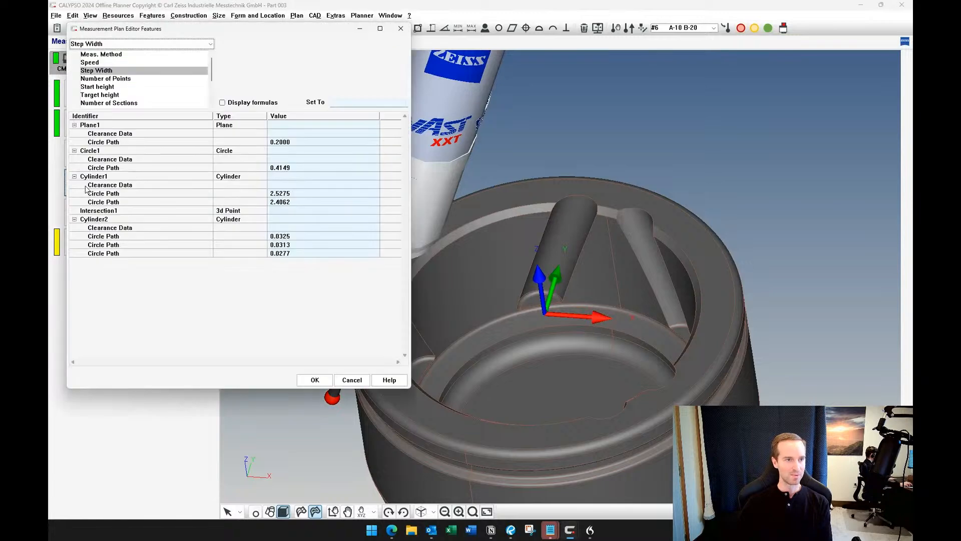
left_click(143, 44)
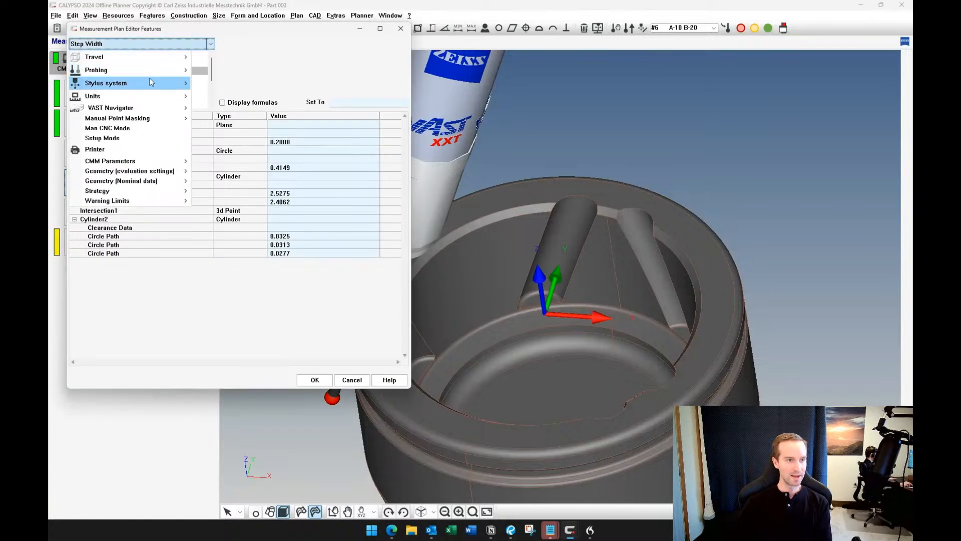
mouse_move(150, 83)
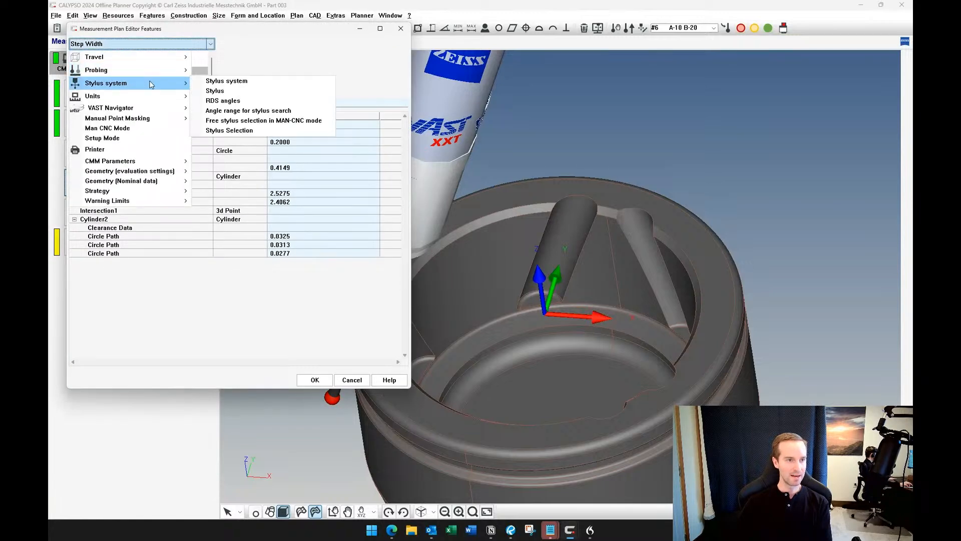
left_click(227, 92)
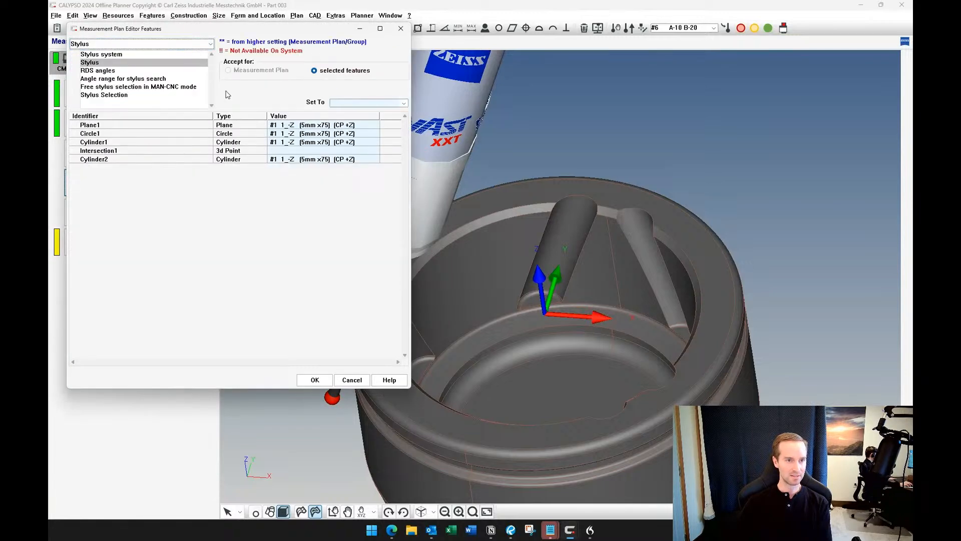
left_click(284, 144)
left_click(404, 103)
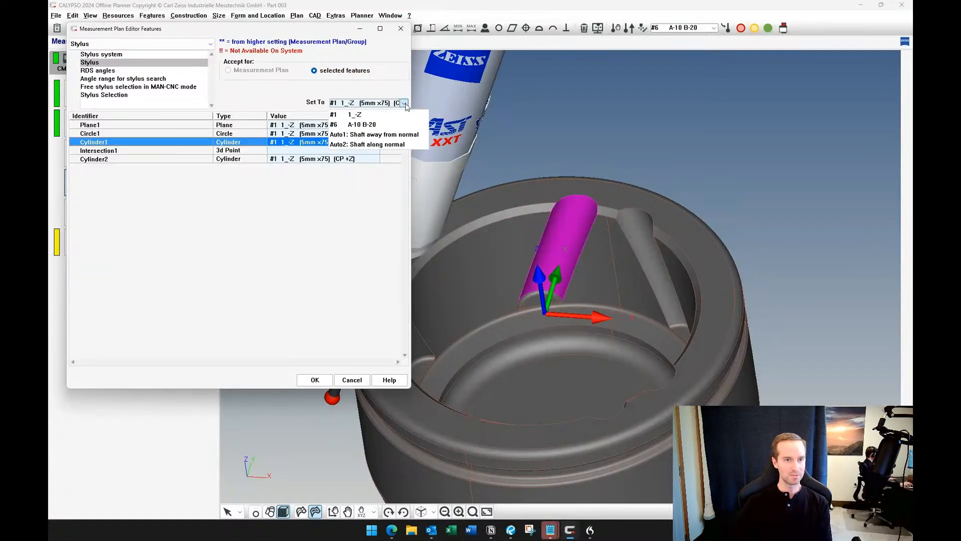
left_click(389, 125)
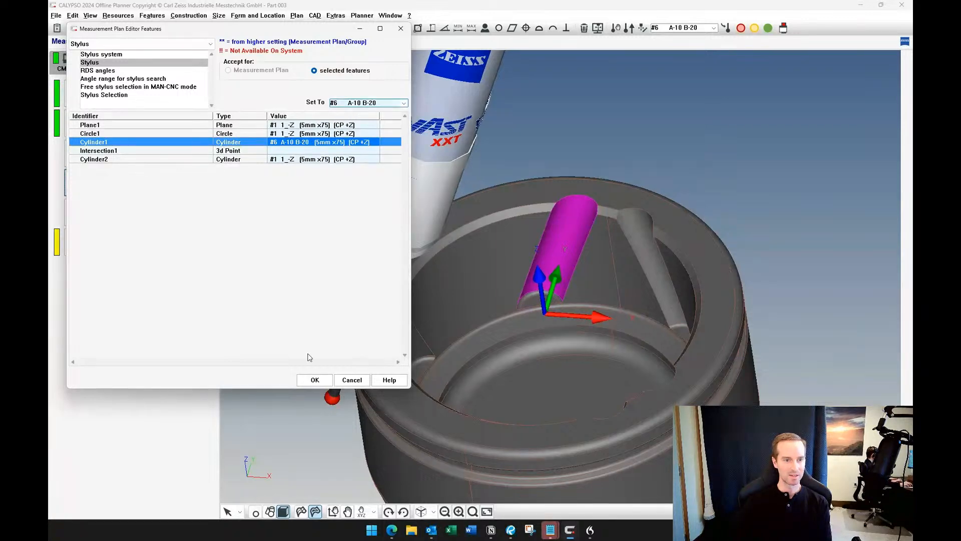
left_click(311, 380)
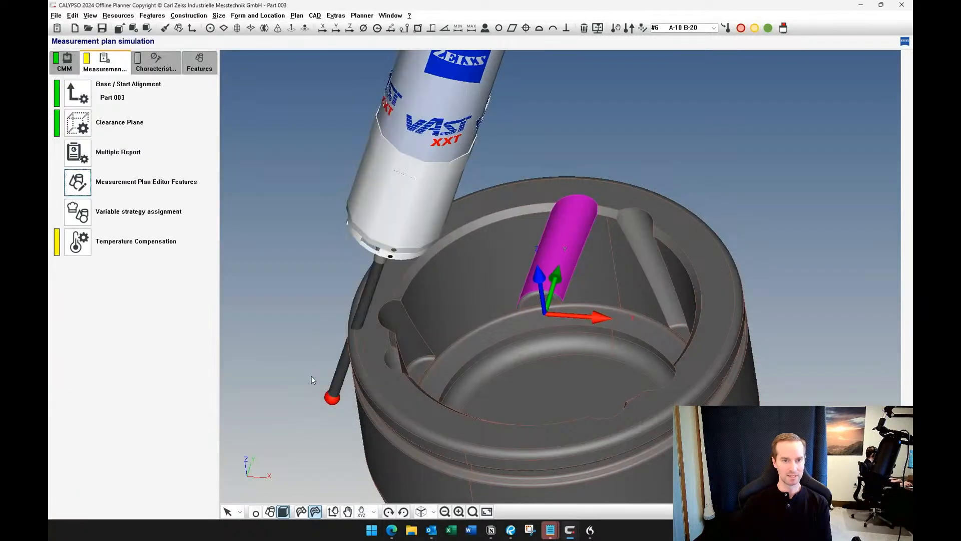
Start the measurement plan run with Manual Alignment as the base alignment for all characteristics.
left_click(209, 70)
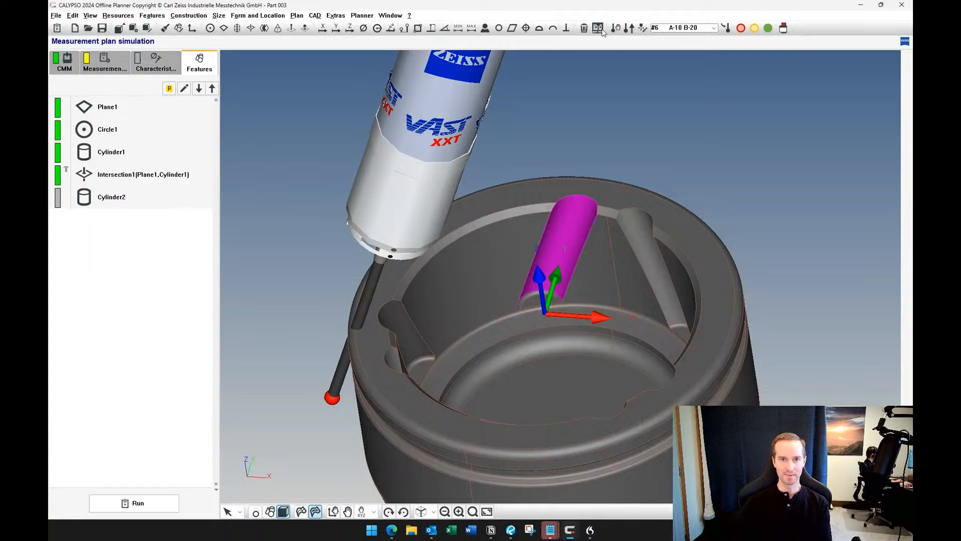
left_click(168, 503)
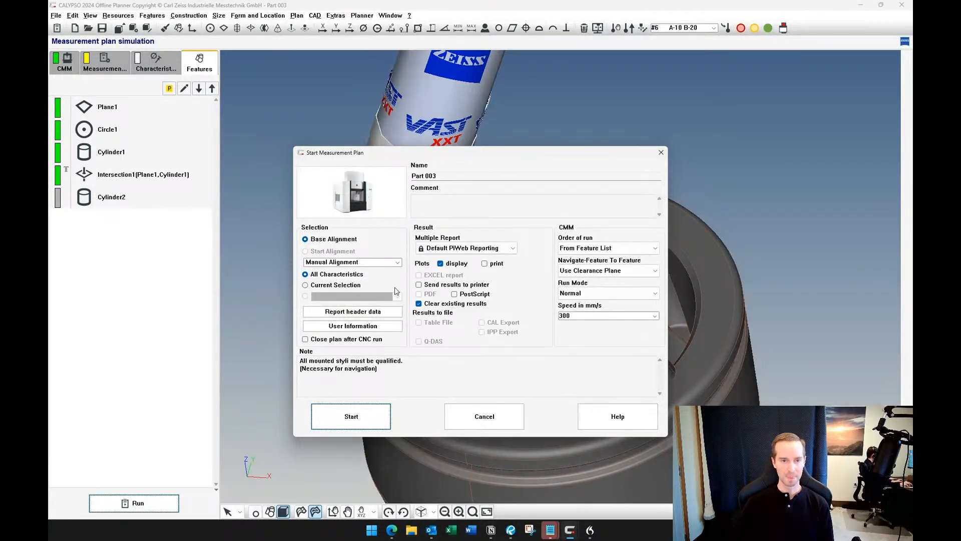
left_click(368, 418)
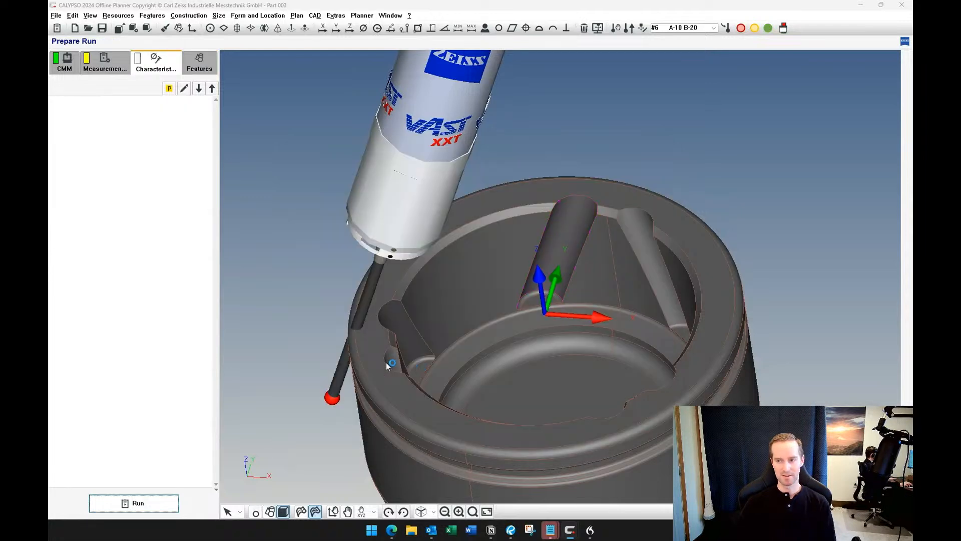
key("Return")
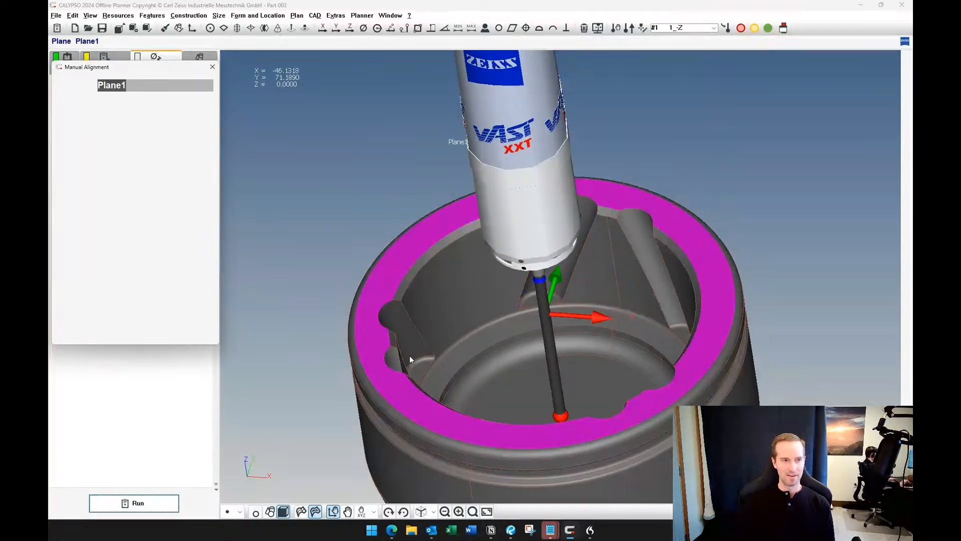
left_click(434, 420)
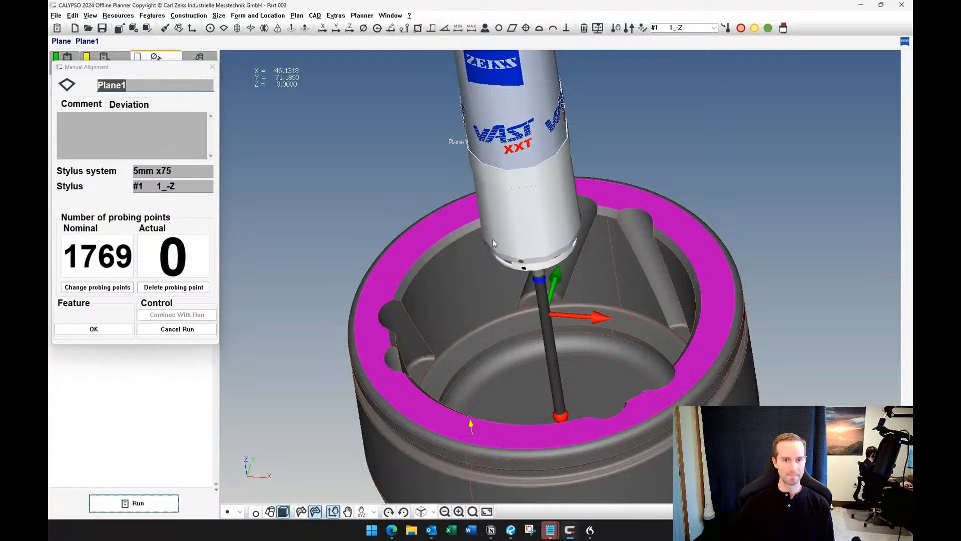
left_click(493, 371)
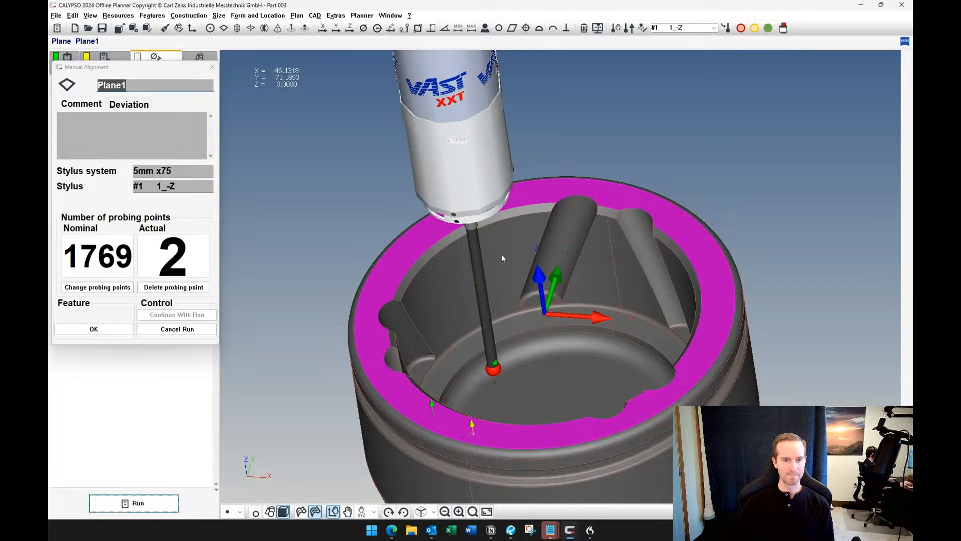
mouse_move(523, 358)
middle_mouse_down()
mouse_move(546, 367)
mouse_move(535, 365)
middle_mouse_up()
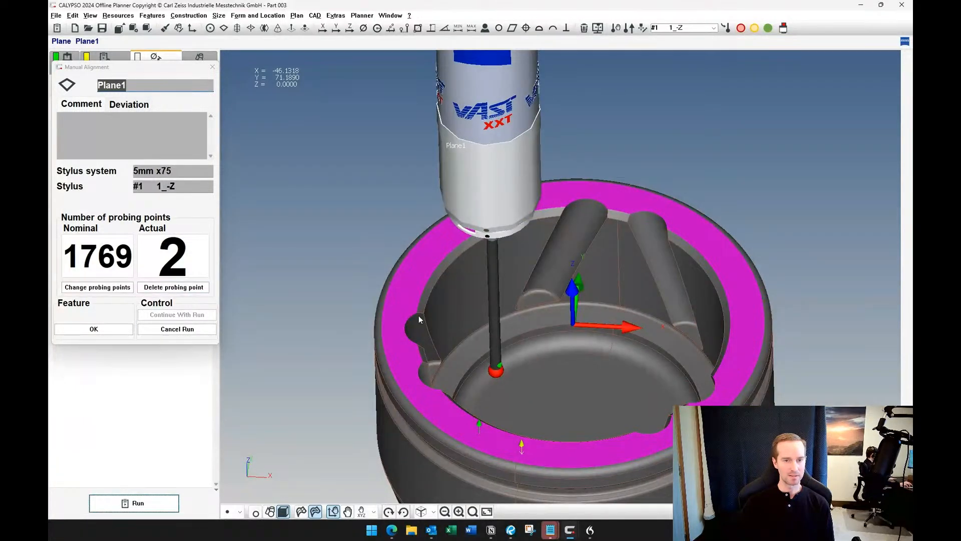
middle_click_drag(420, 319, 458, 341)
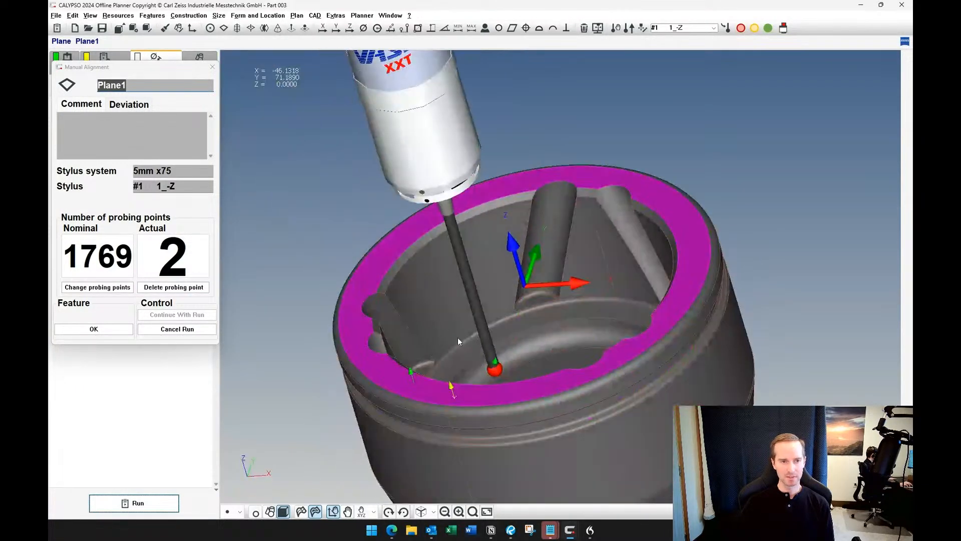
left_click(200, 289)
middle_click_drag(569, 298, 528, 338)
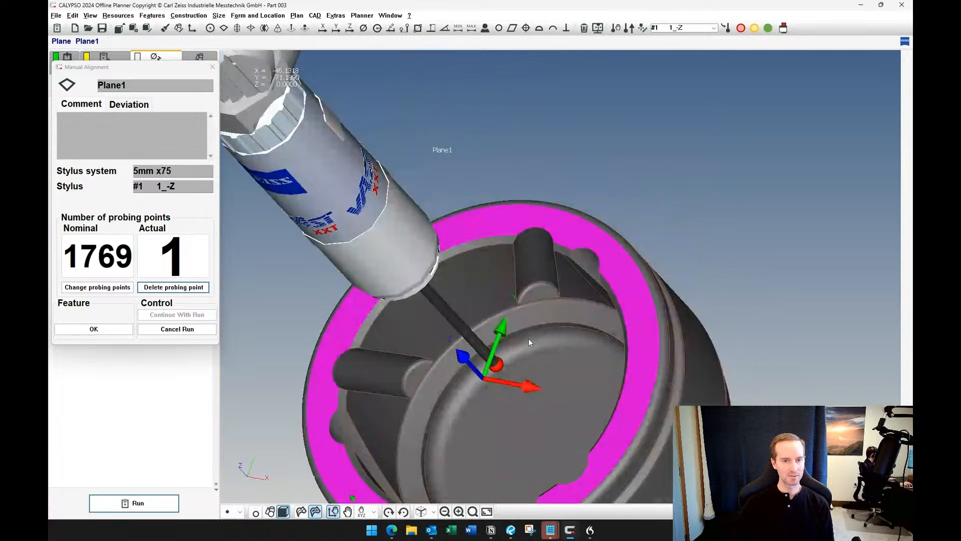
left_click(165, 286)
middle_click_drag(433, 341, 434, 300)
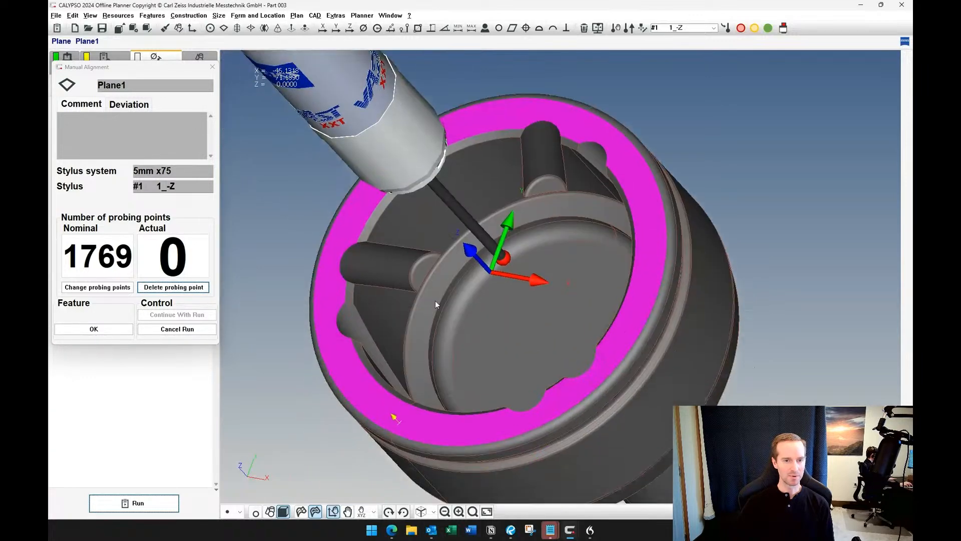
Probe three widely spaced points on the top ring face for Plane1 and accept the feature.
left_click(396, 416)
middle_click_drag(391, 412, 434, 152)
left_click(434, 128)
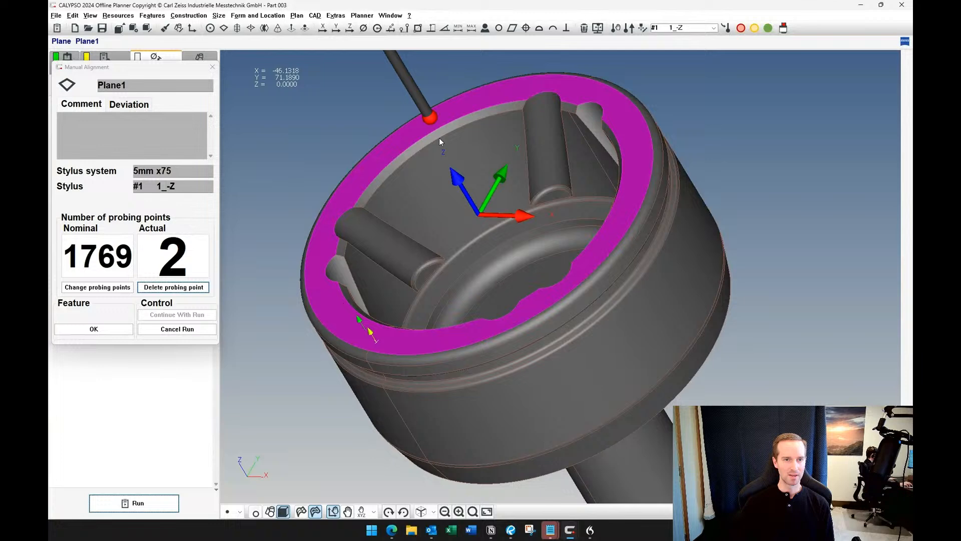
left_click(604, 229)
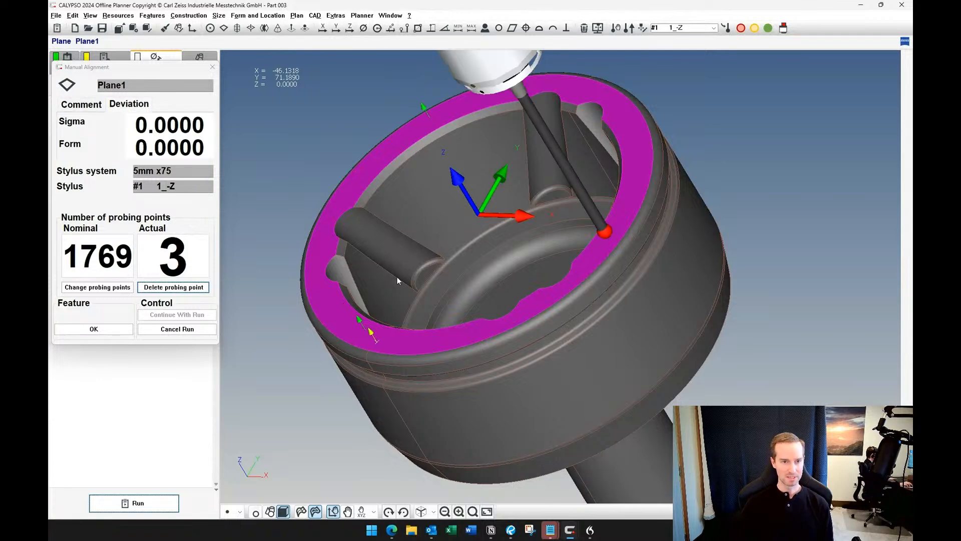
left_click(104, 332)
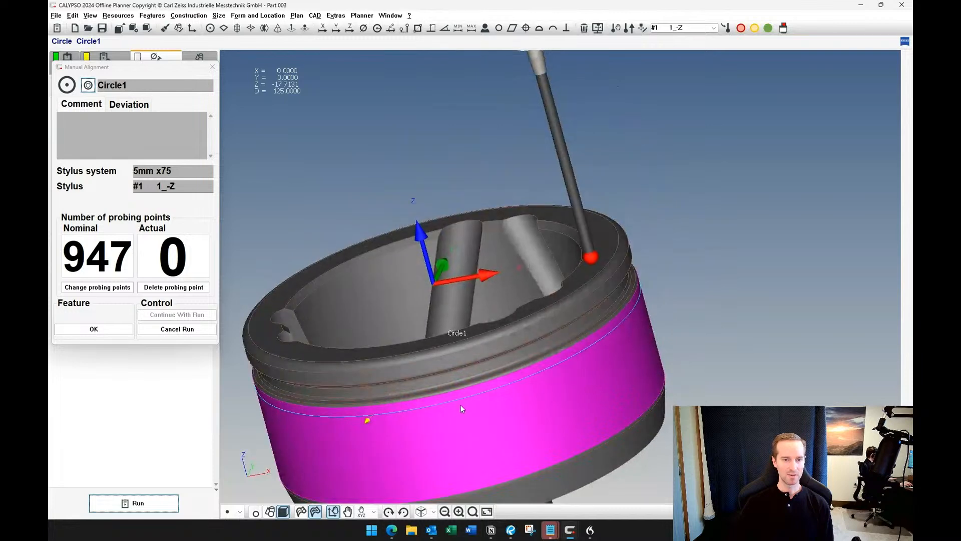
Probe three points around the outer diameter for Circle1 and accept the feature.
left_click(460, 406)
left_click(632, 315)
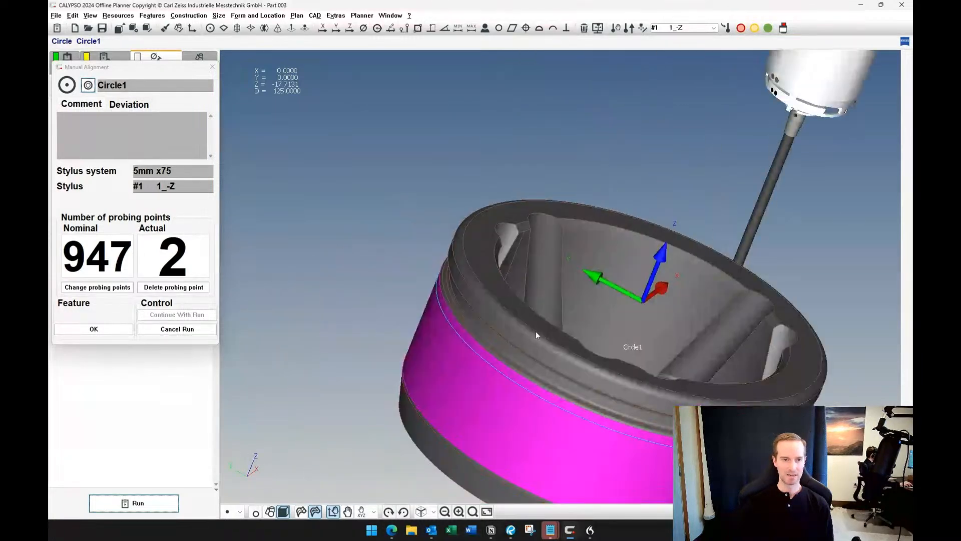
left_click(470, 356)
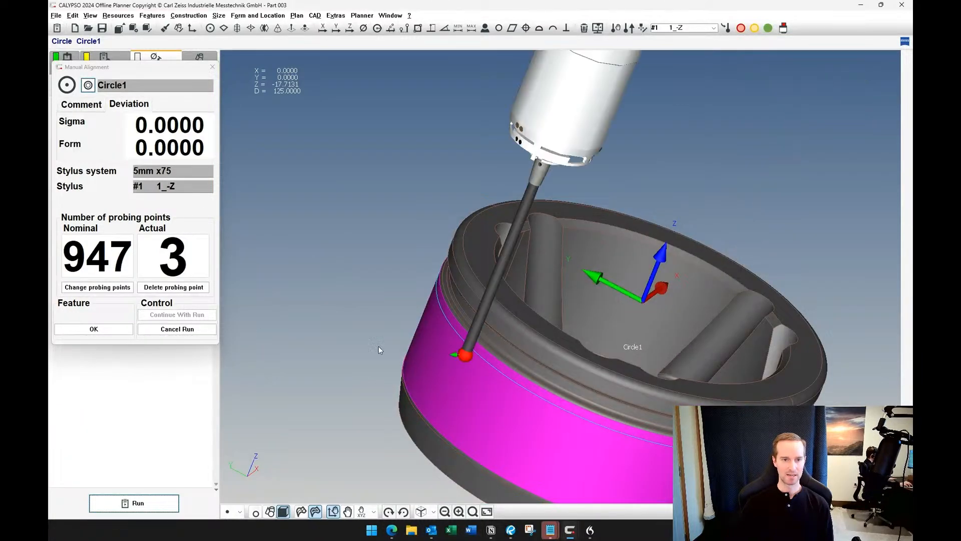
left_click(99, 330)
left_click(121, 341)
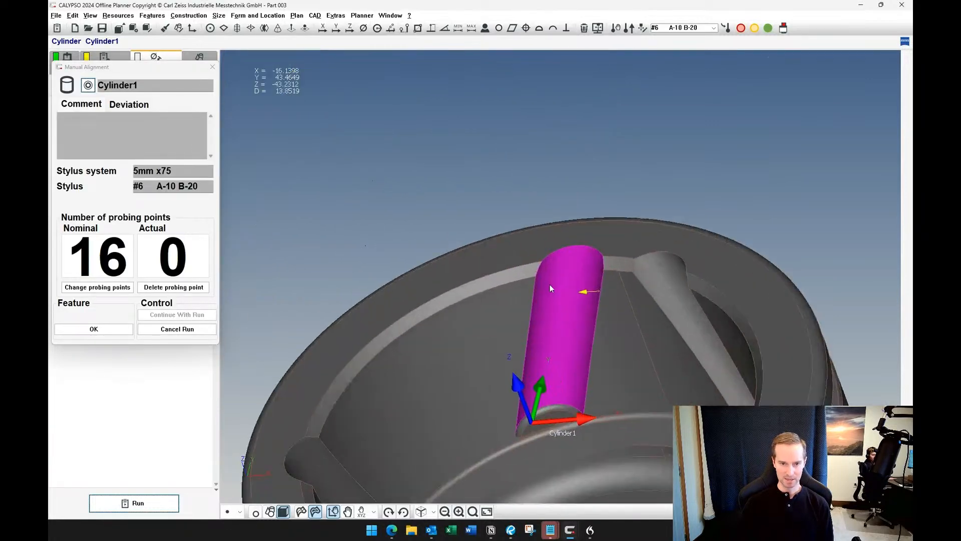
Probe six points on Cylinder1, three near its upper end and three further down the bore, and accept the feature.
left_click(591, 291)
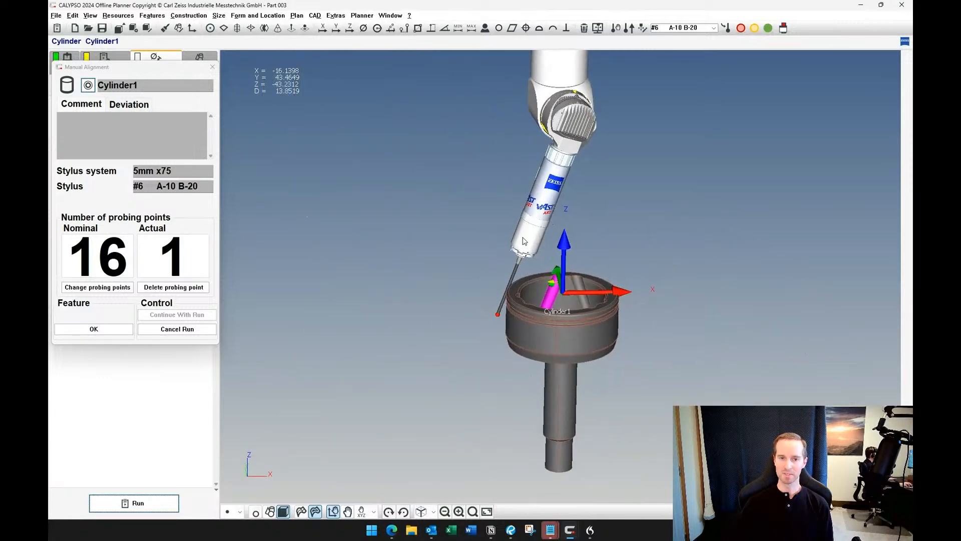
scroll(559, 291, "up", 6)
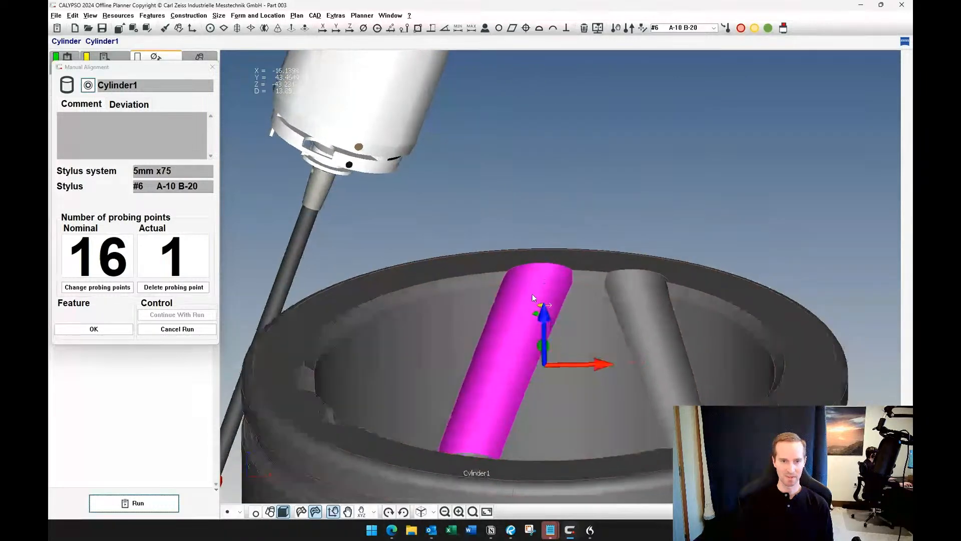
left_click(516, 306)
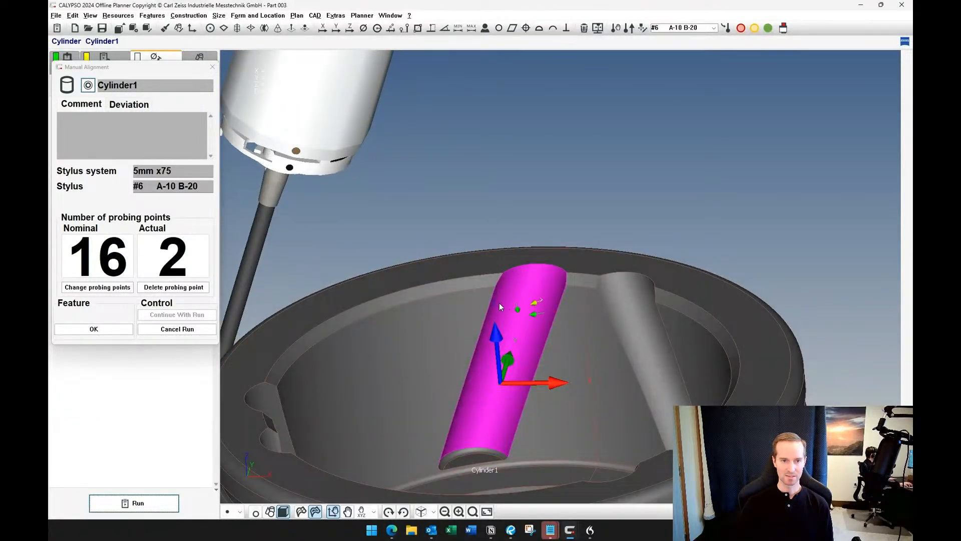
left_click(500, 302)
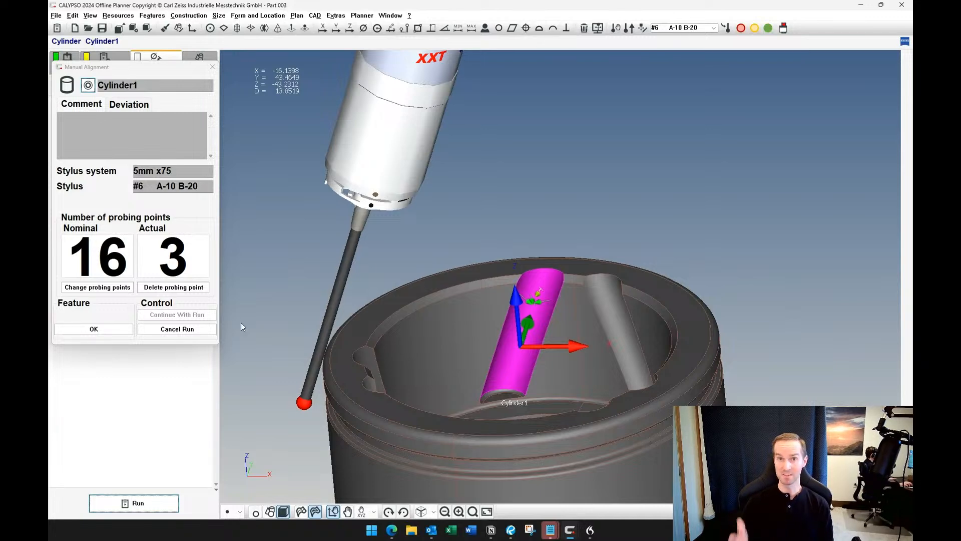
left_click(526, 354)
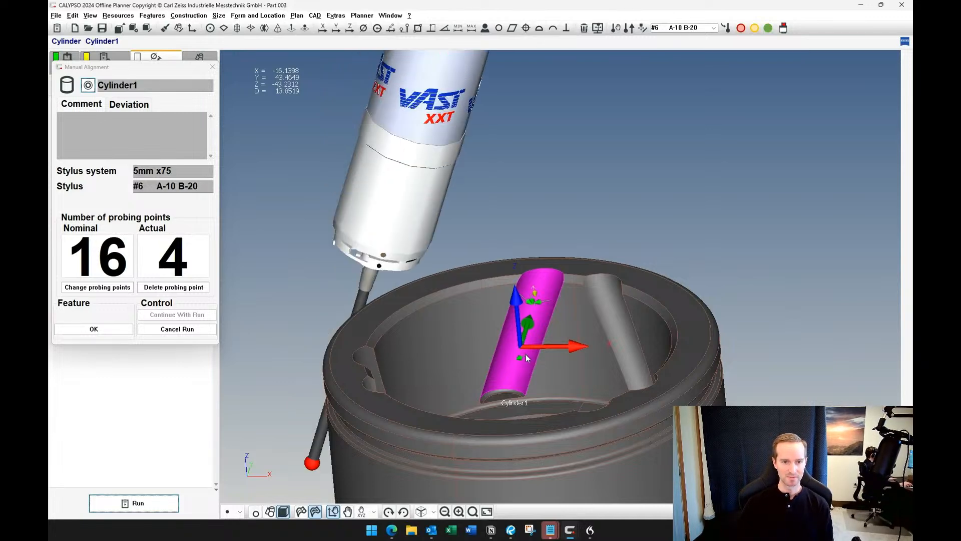
left_click(506, 353)
left_click(502, 353)
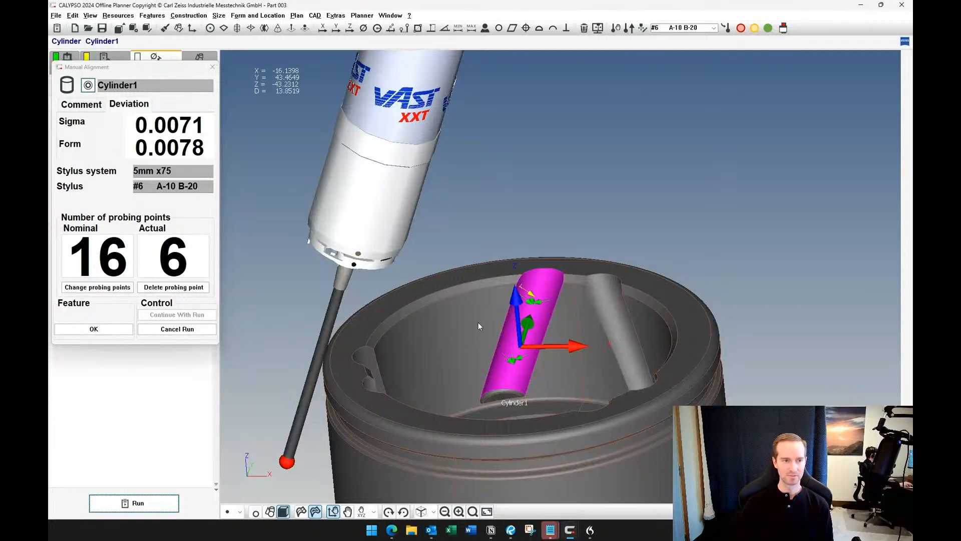
left_click(118, 333)
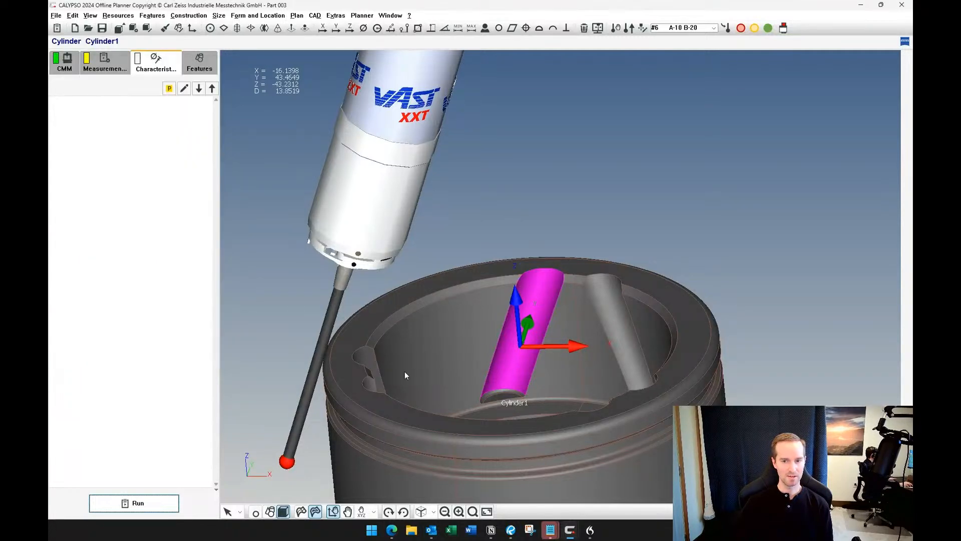
Watch the simulated alignment run through to its end and dismiss the run information.
scroll(554, 376, "down", 5)
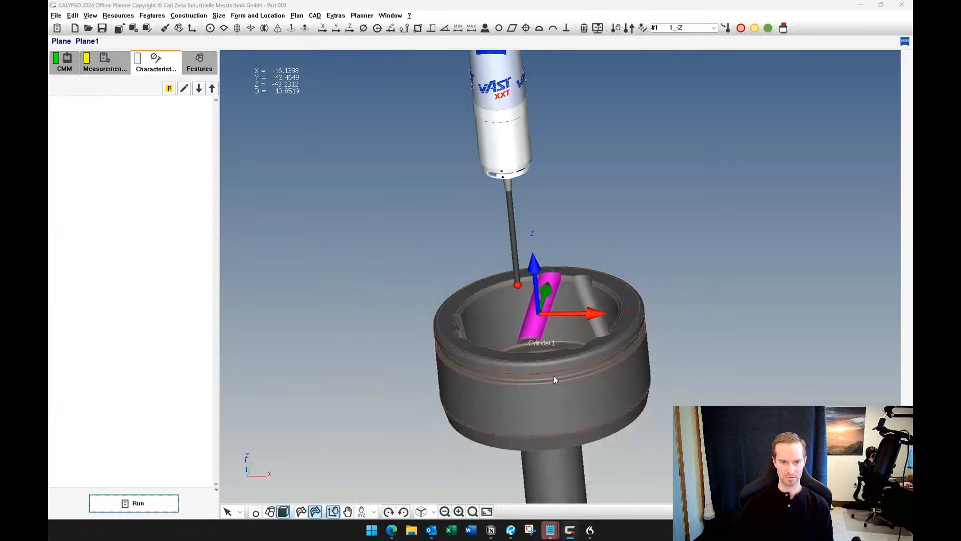
scroll(573, 385, "up", 2)
scroll(573, 384, "up", 1)
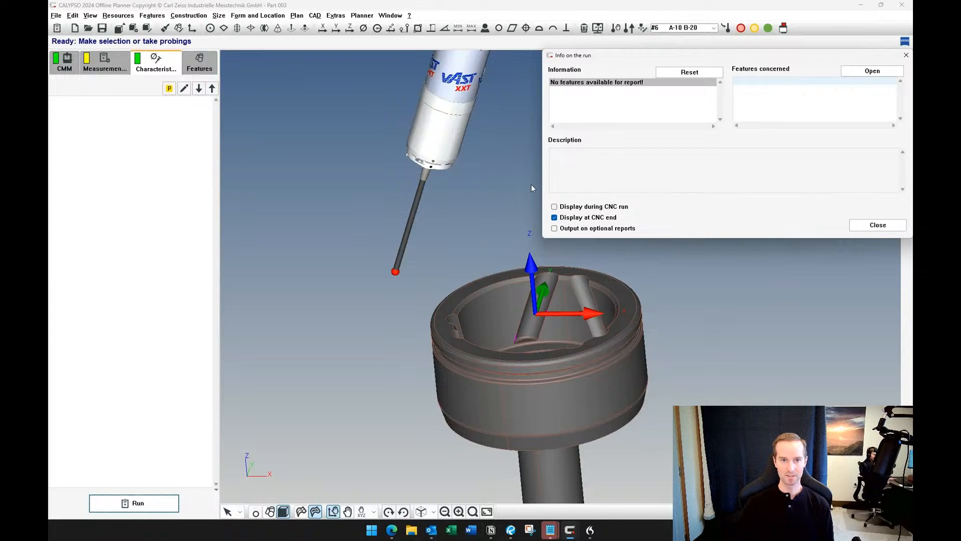
left_click(870, 224)
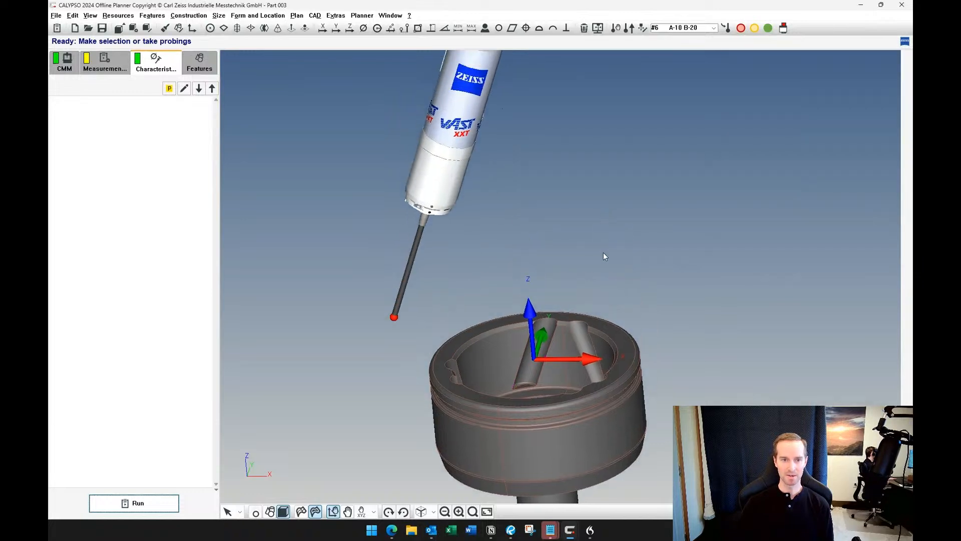
Open the probing system qualification for the 5mm x75 stylus system and make stylus #1 1_-Z active.
left_click(65, 64)
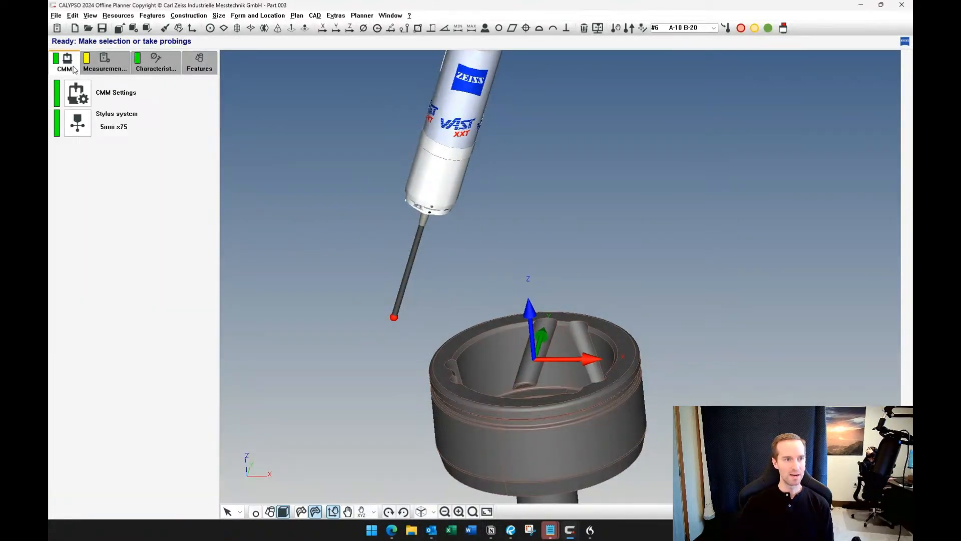
left_click(83, 130)
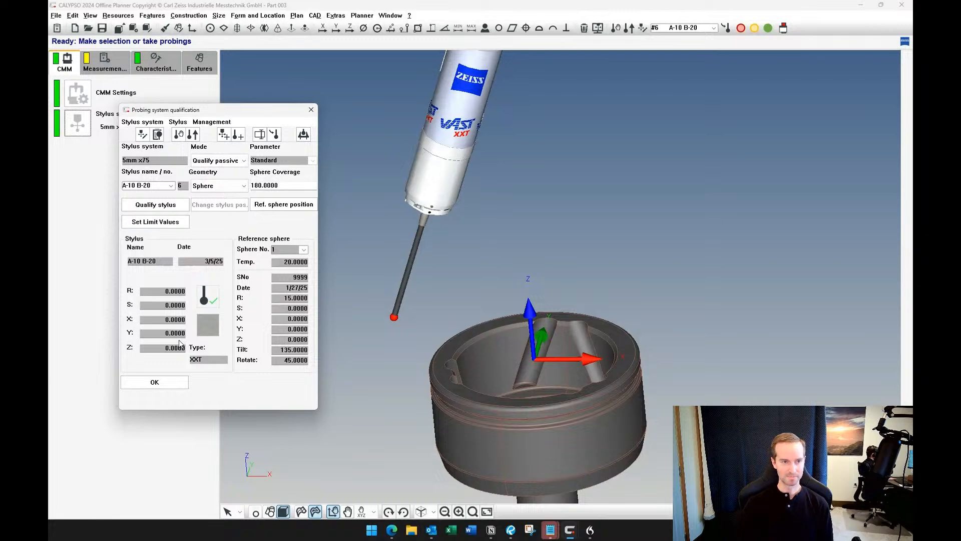
left_click(171, 186)
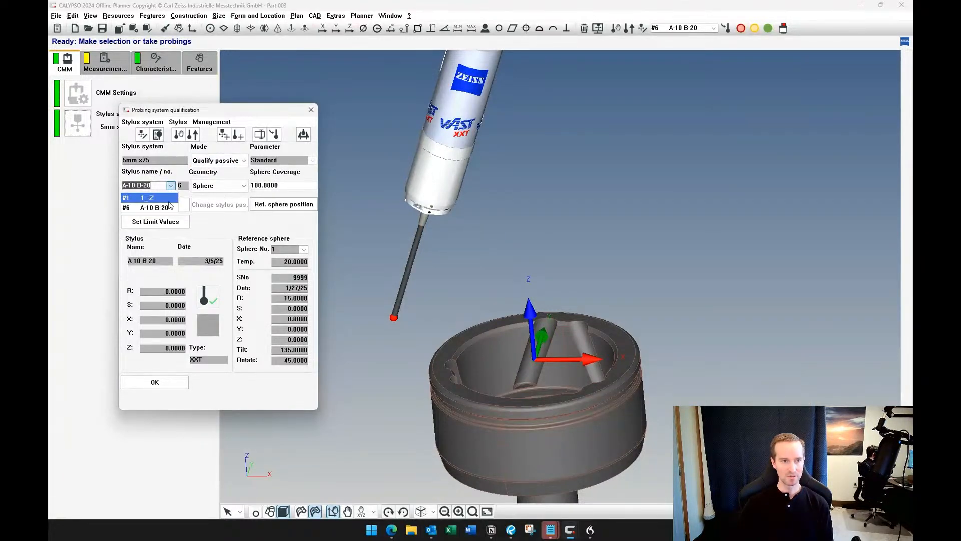
left_click(146, 197)
left_click(170, 222)
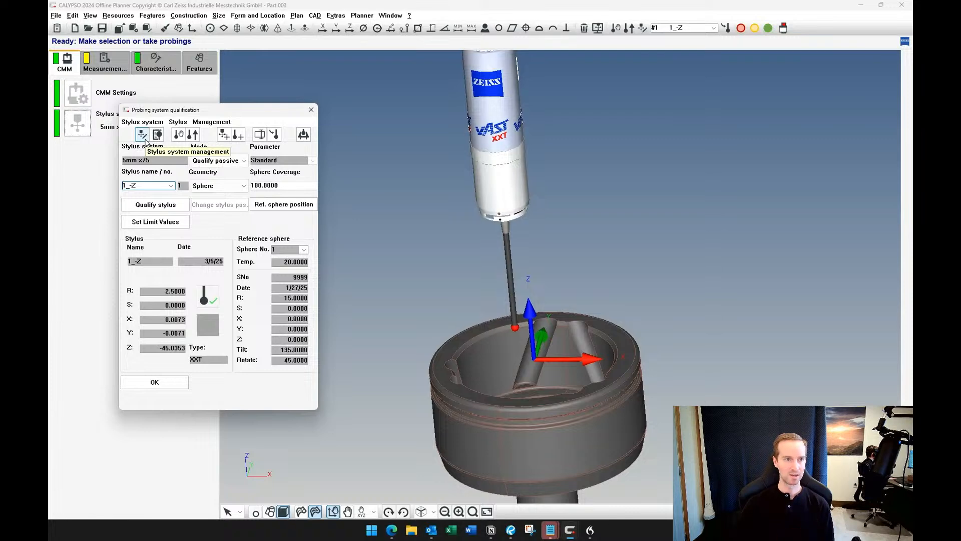
Delete the A-10 B-20 stylus from the 5mm x75 system in stylus system management and close the management window.
left_click(143, 135)
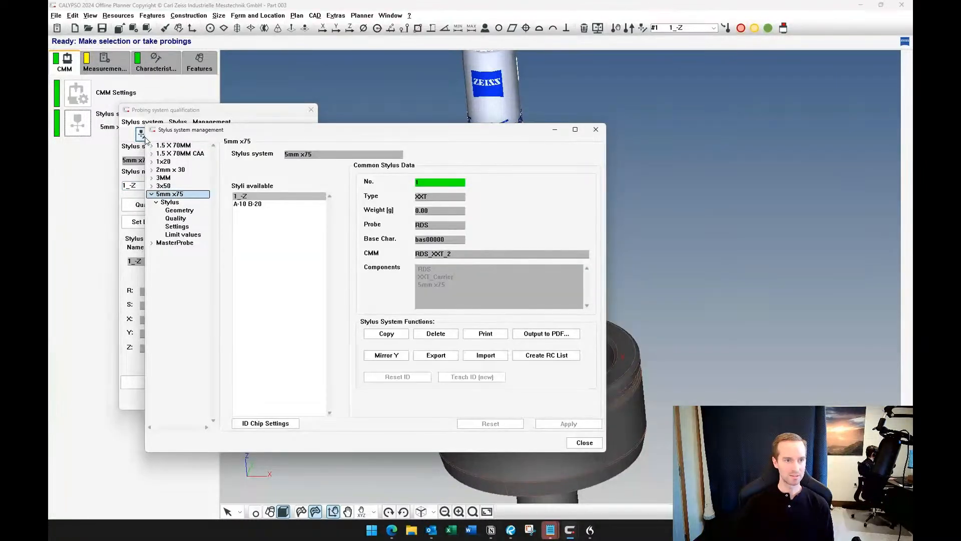
left_click(171, 202)
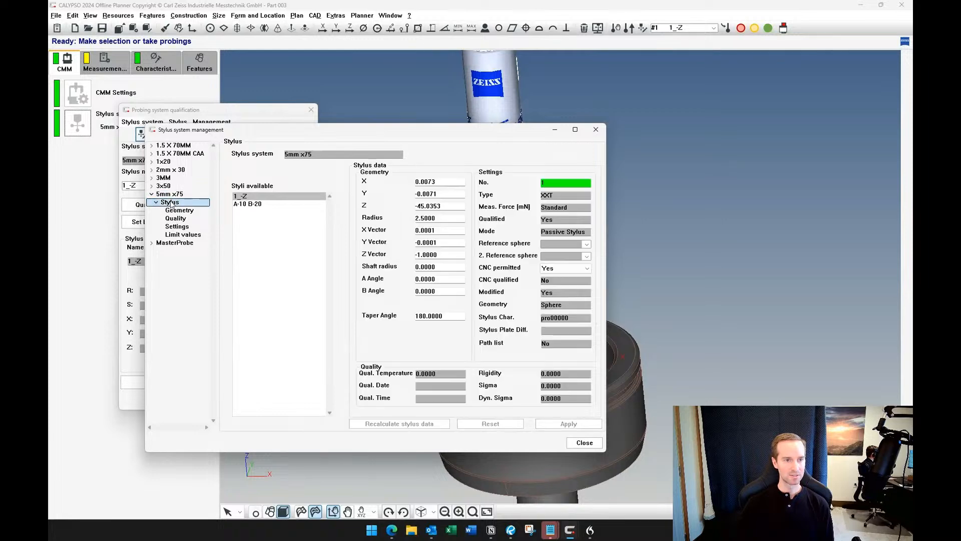
left_click(250, 204)
right_click(256, 208)
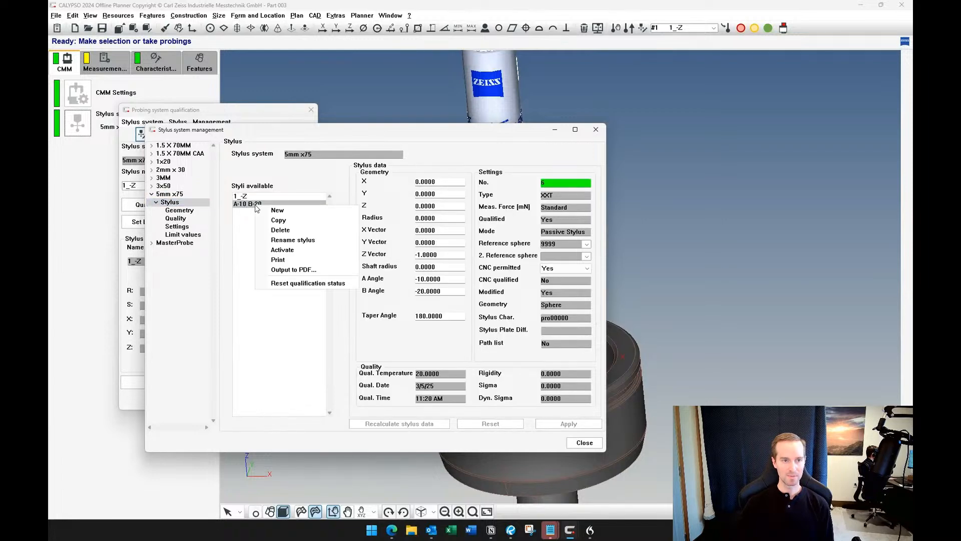
left_click(294, 231)
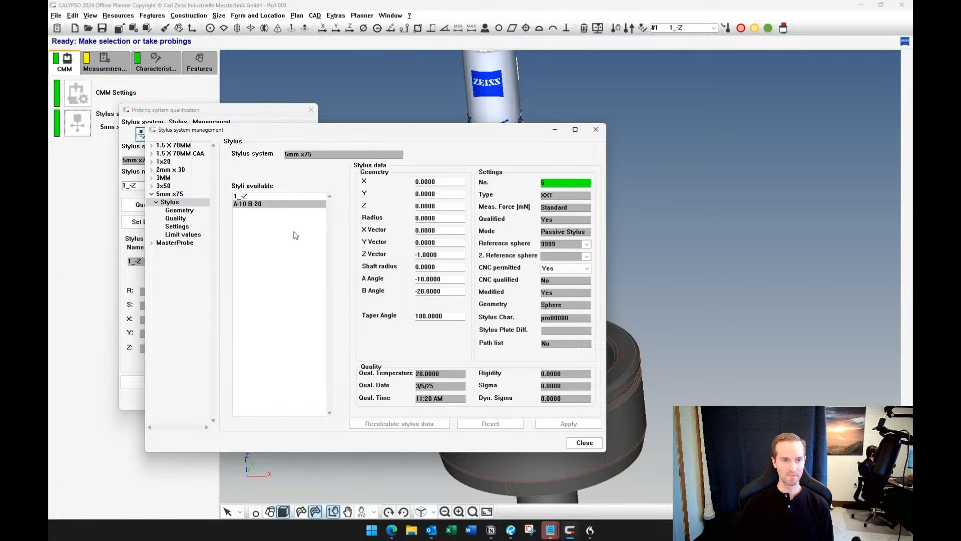
left_click(317, 251)
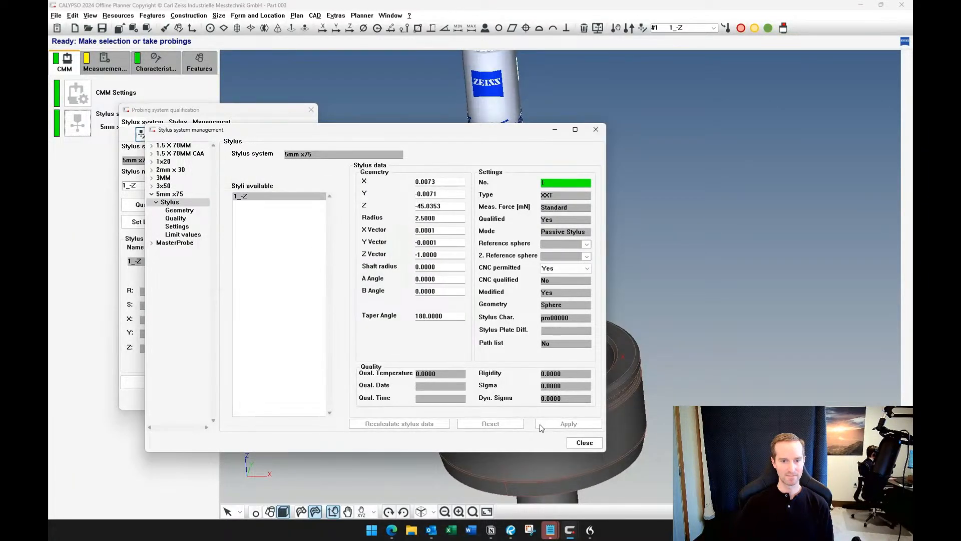
left_click(585, 443)
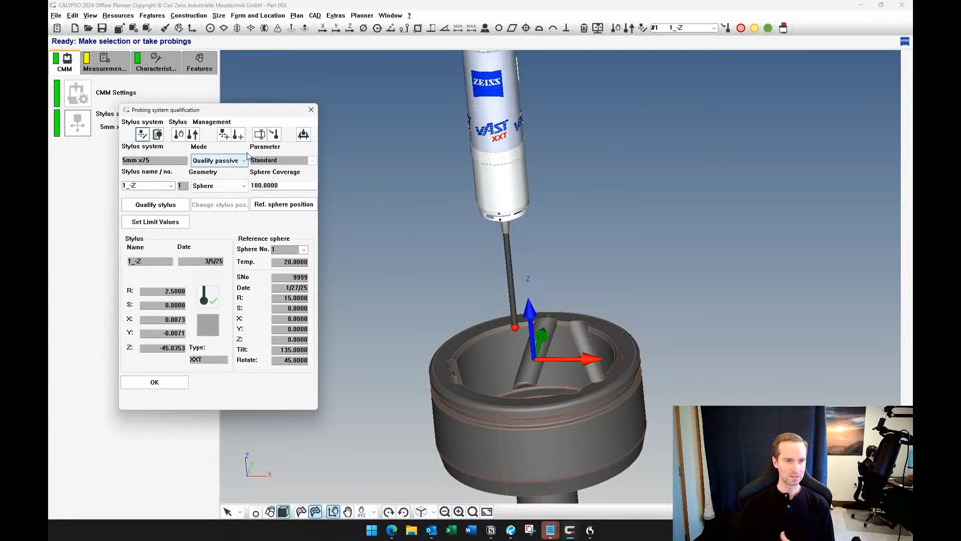
Add a new stylus named A-10 B-20 with number 6 to the 5mm x75 styli list in RDS RC position.
left_click(275, 139)
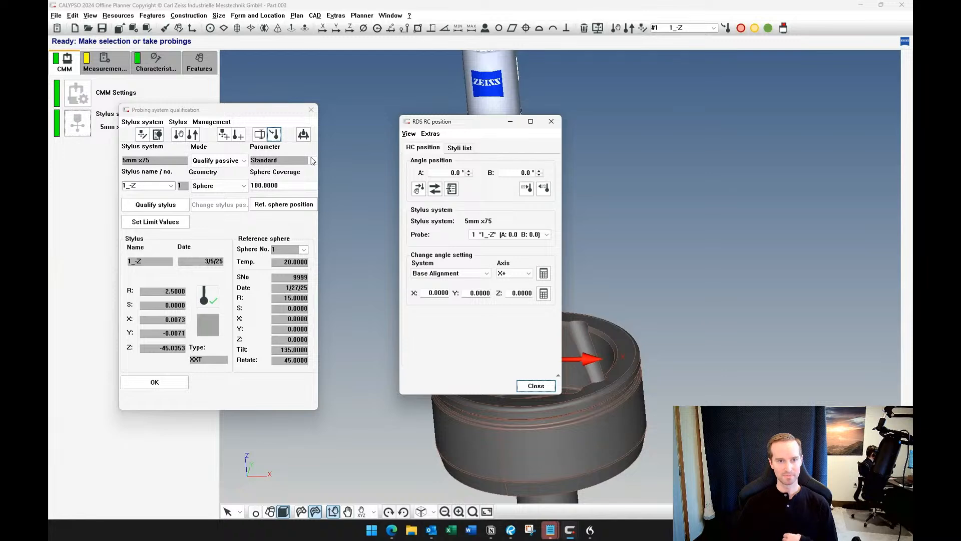
left_click(462, 151)
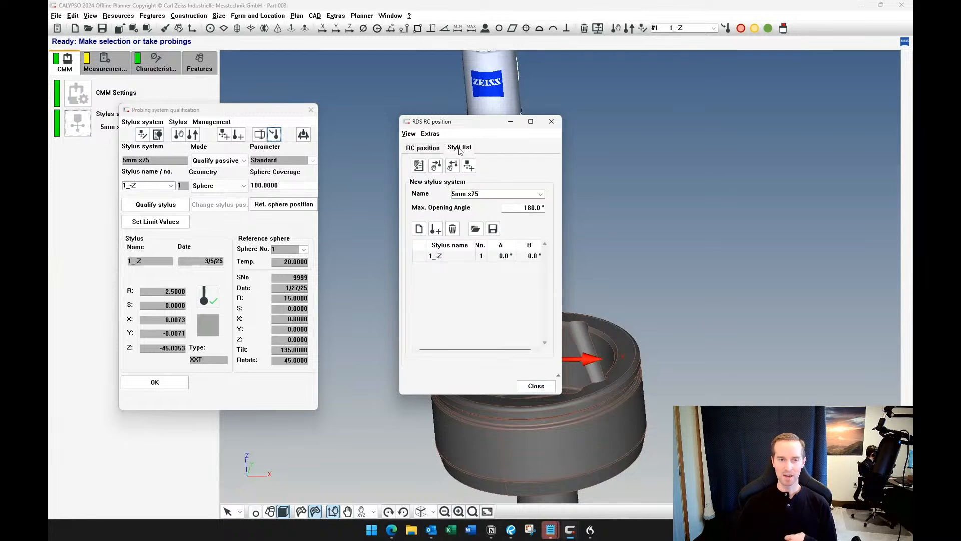
left_click(435, 149)
left_click(459, 152)
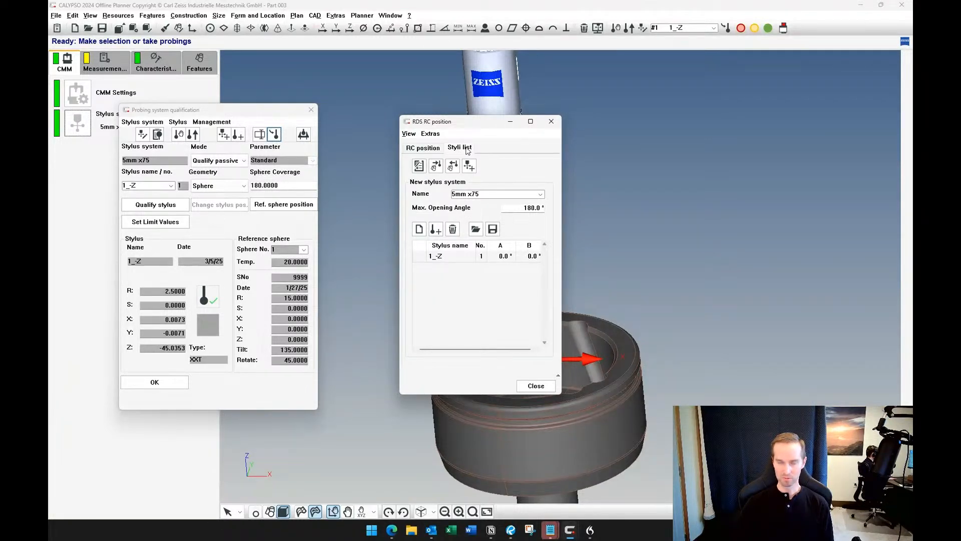
left_click(435, 229)
left_click(441, 267)
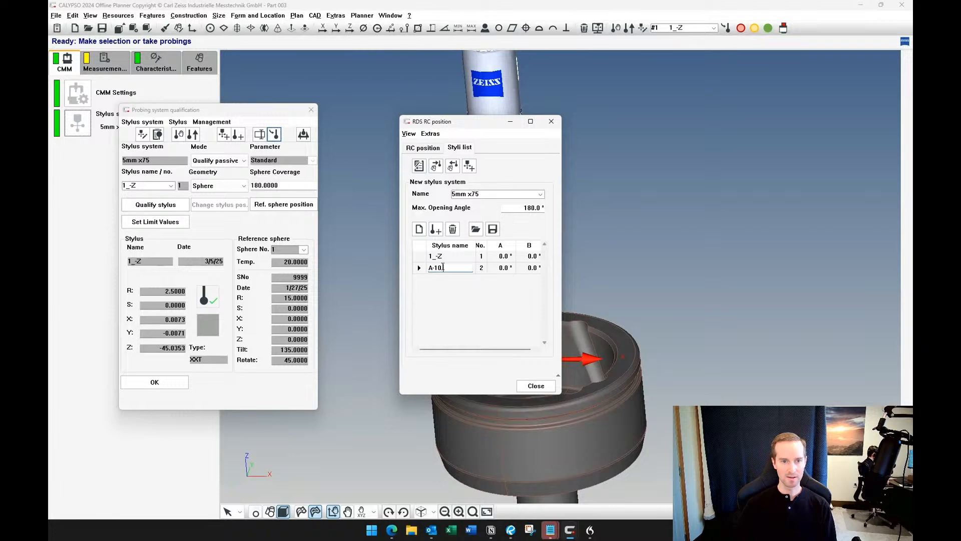
left_click(484, 269)
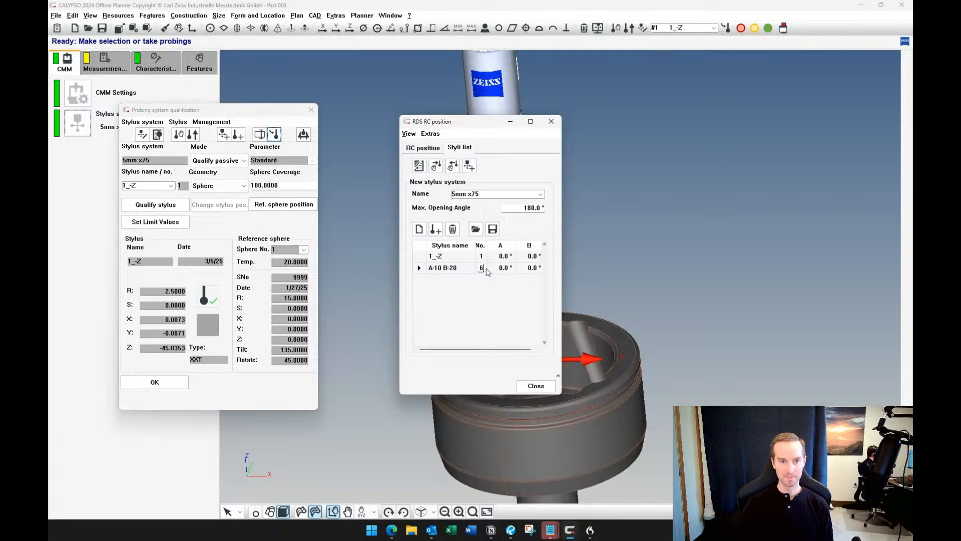
Set the A-10 B-20 stylus angles to A -10° and B -20°, and uncover the probe in the CAD view.
left_click(505, 270)
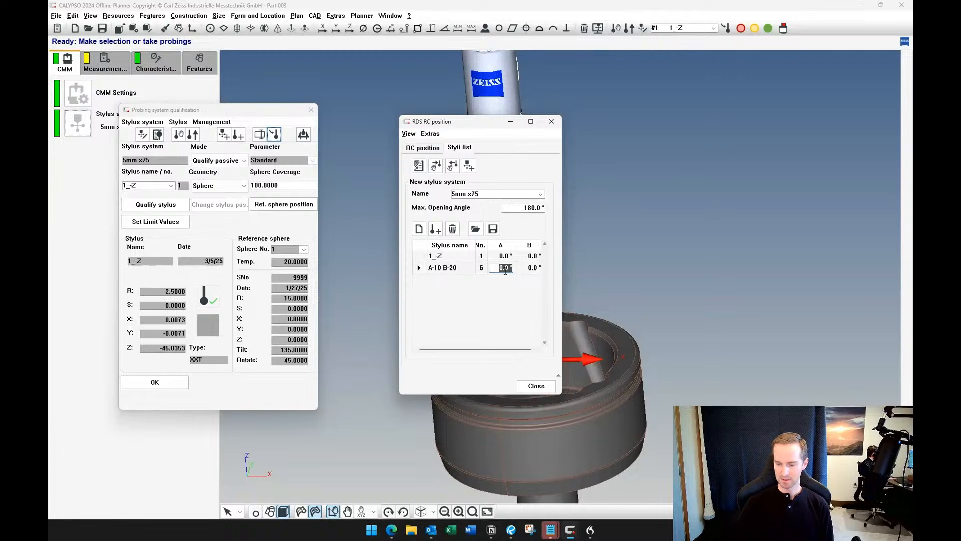
key("BackSpace")
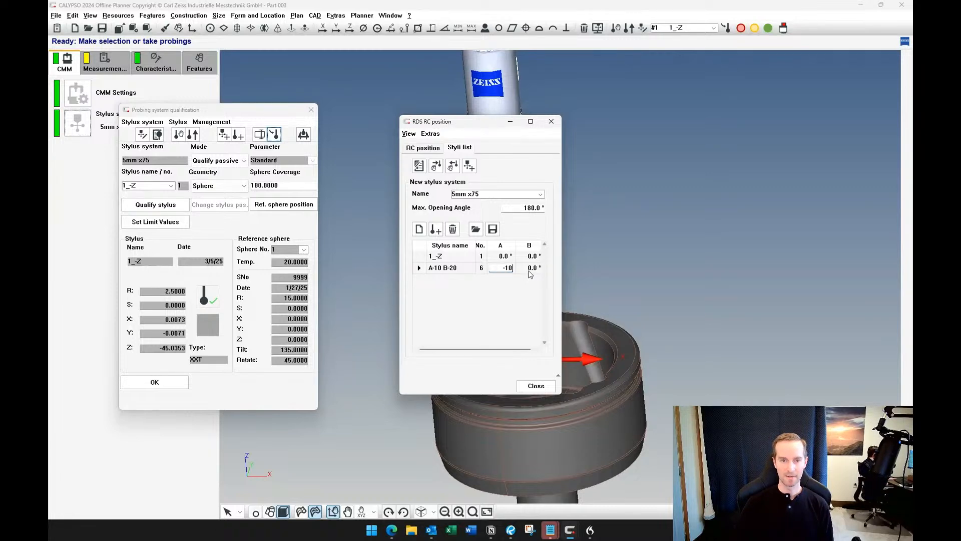
left_click(530, 269)
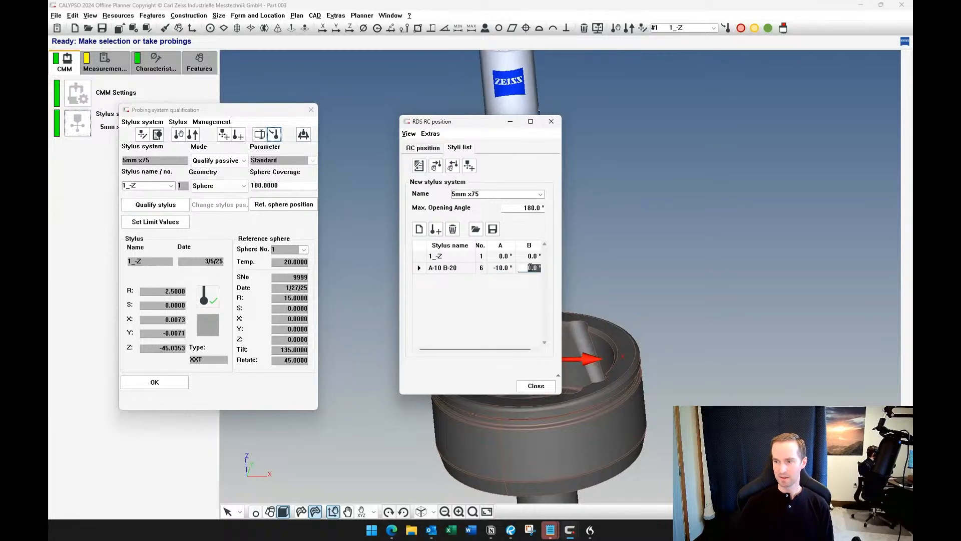
type("-20")
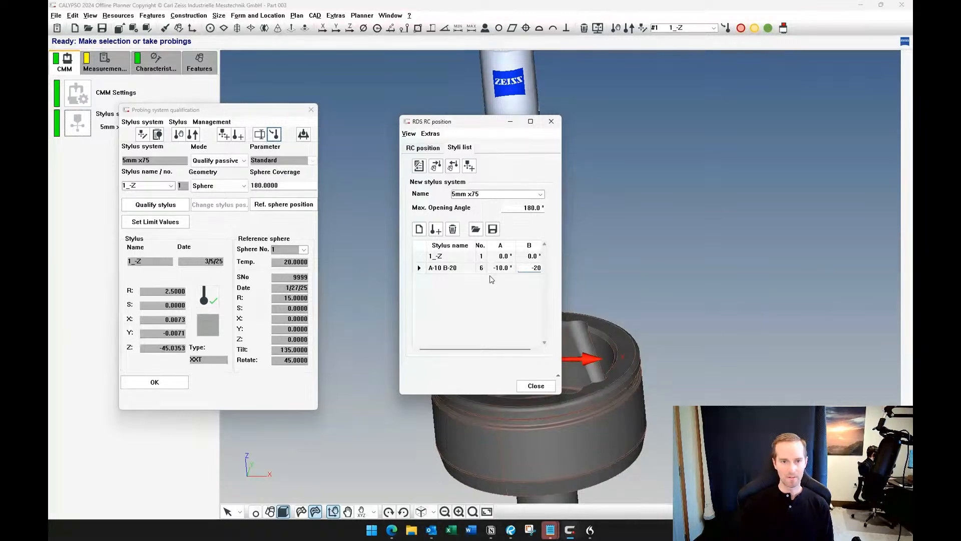
left_click(507, 267)
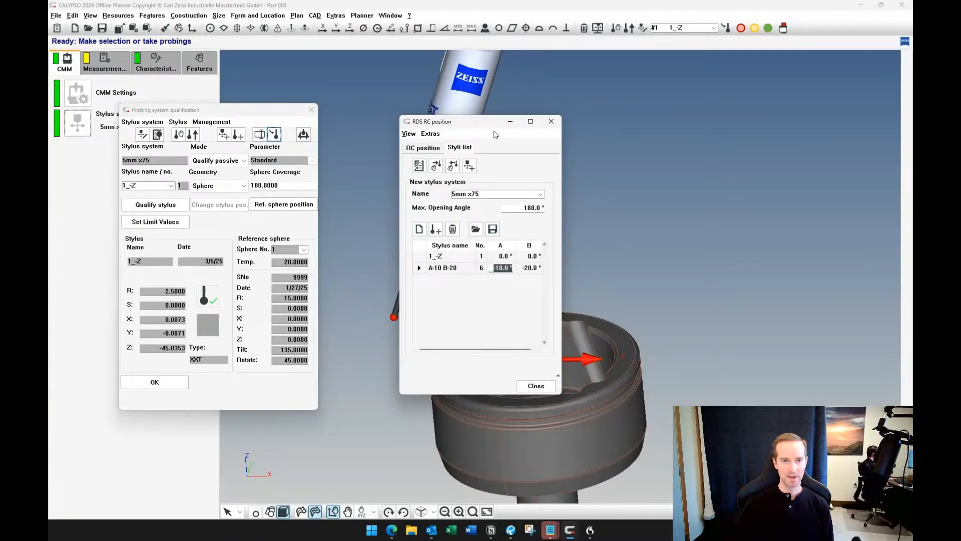
left_click_drag(492, 125, 300, 129)
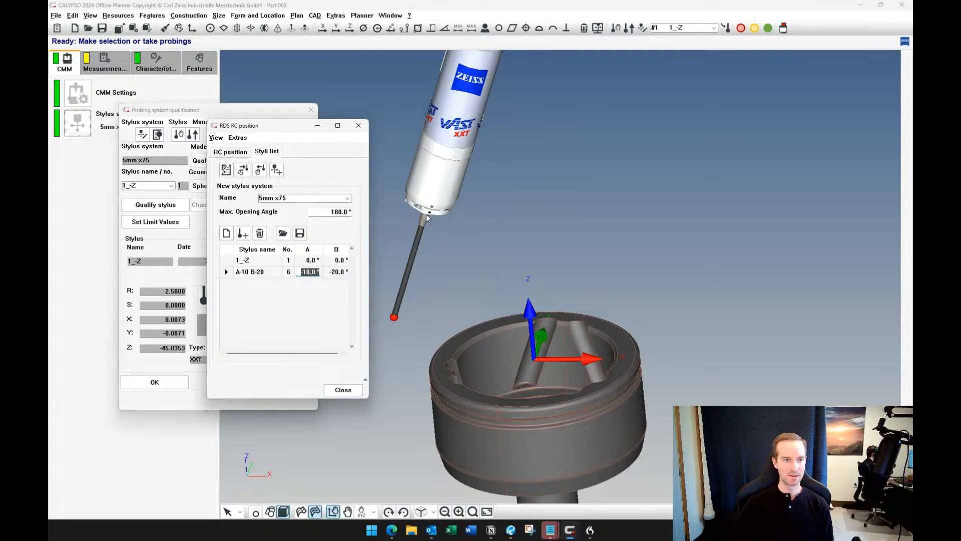
Update the existing 5mm x75 stylus system from the styli list, transferring stylus data from 1_-Z to A-10 B-20.
left_click(277, 170)
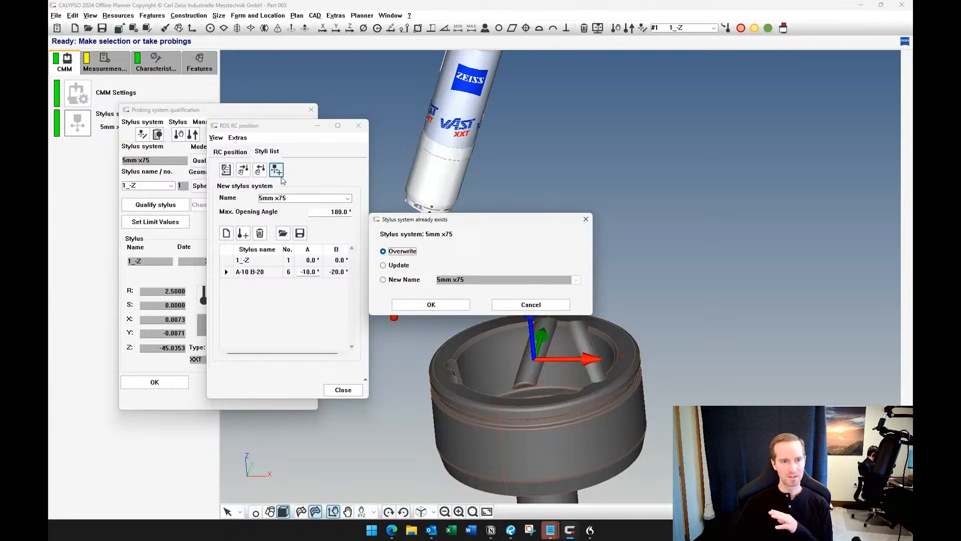
left_click(385, 266)
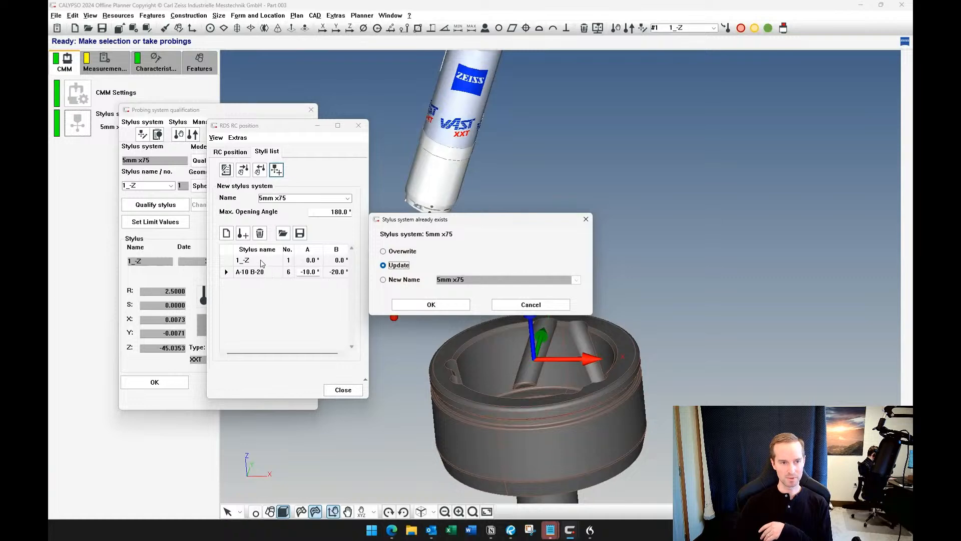
left_click(431, 305)
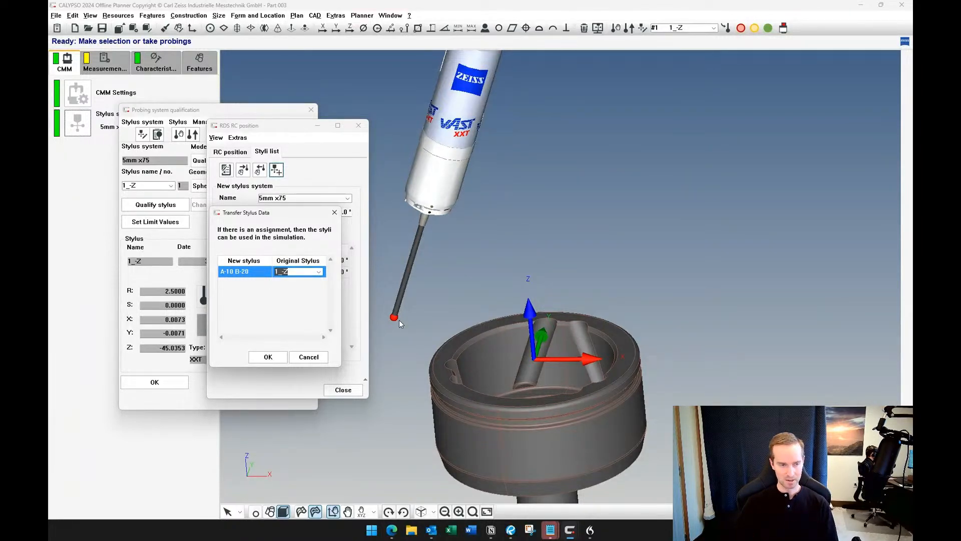
left_click(273, 357)
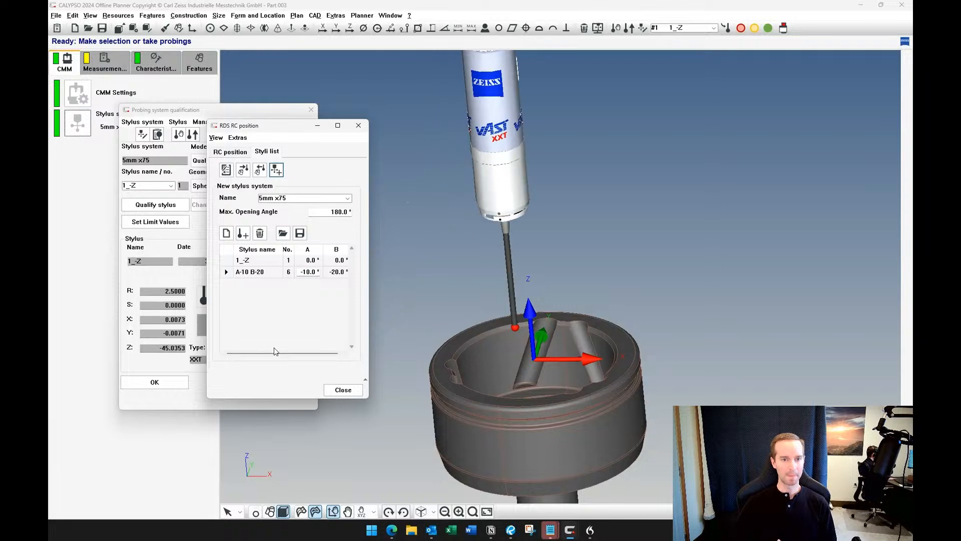
Close the styli list without saving it, make A-10 B-20 the active stylus, and finish the probing system qualification.
left_click(343, 390)
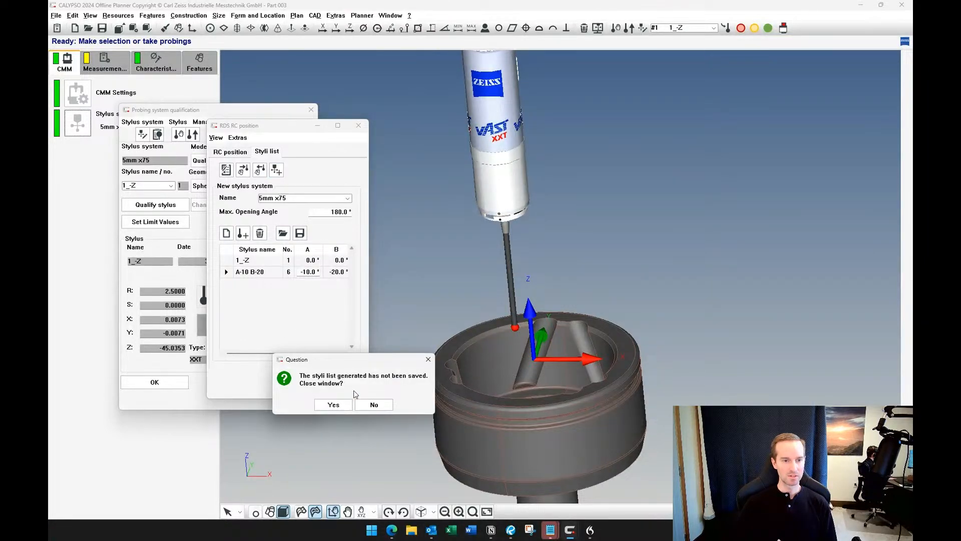
left_click(333, 405)
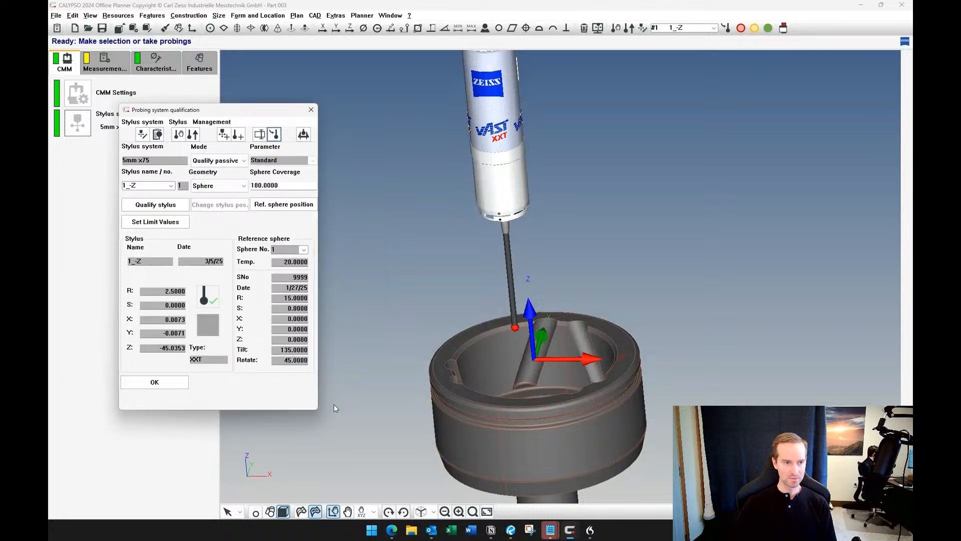
left_click(173, 188)
left_click(159, 207)
left_click(161, 222)
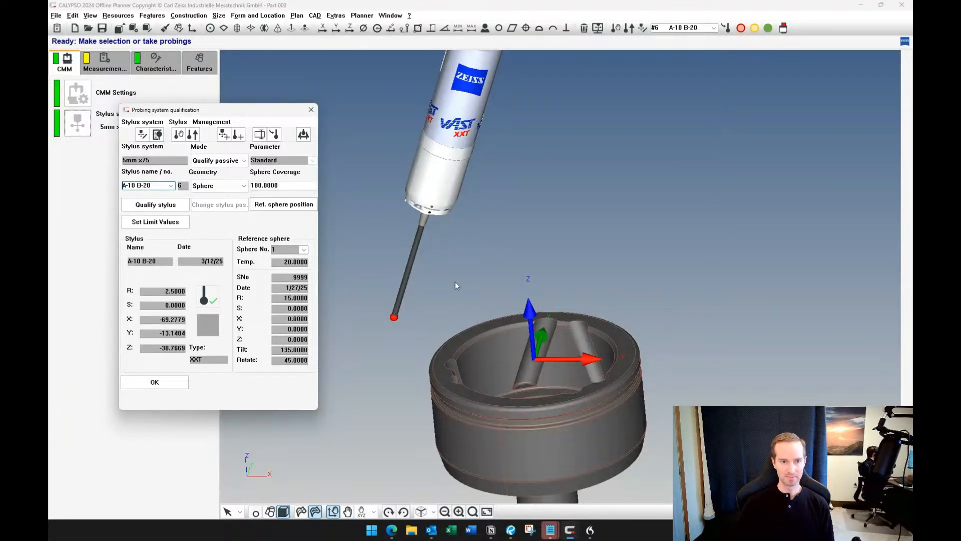
middle_click_drag(477, 278, 521, 267)
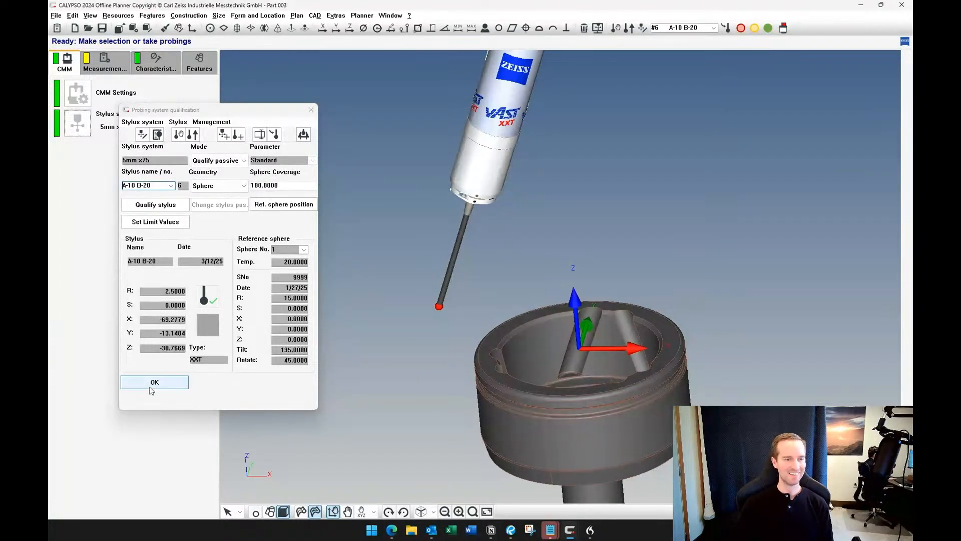
left_click(155, 382)
Execute Cylinder1 from the feature list with the A-10 B-20 stylus, and check the measurement plan's run settings without starting it.
left_click(205, 62)
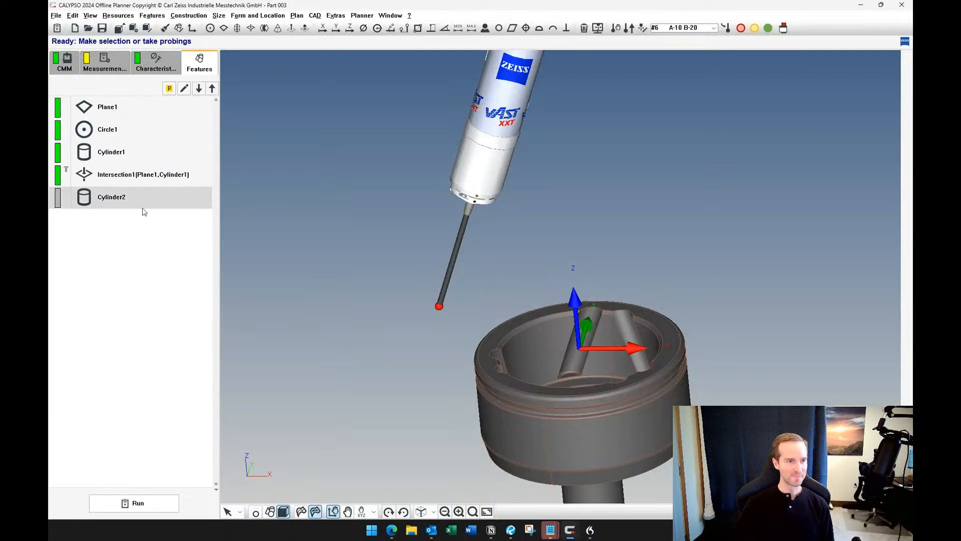
left_click(138, 157)
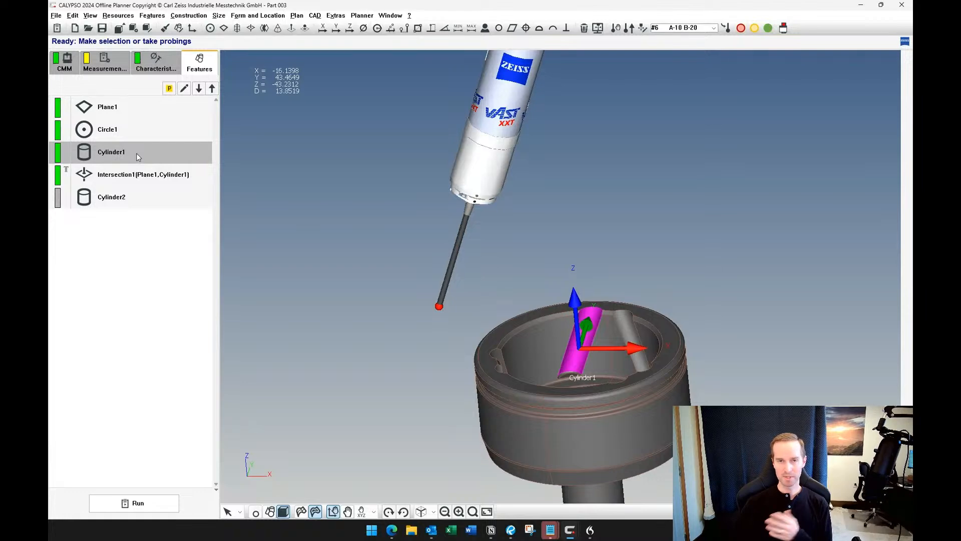
right_click(138, 157)
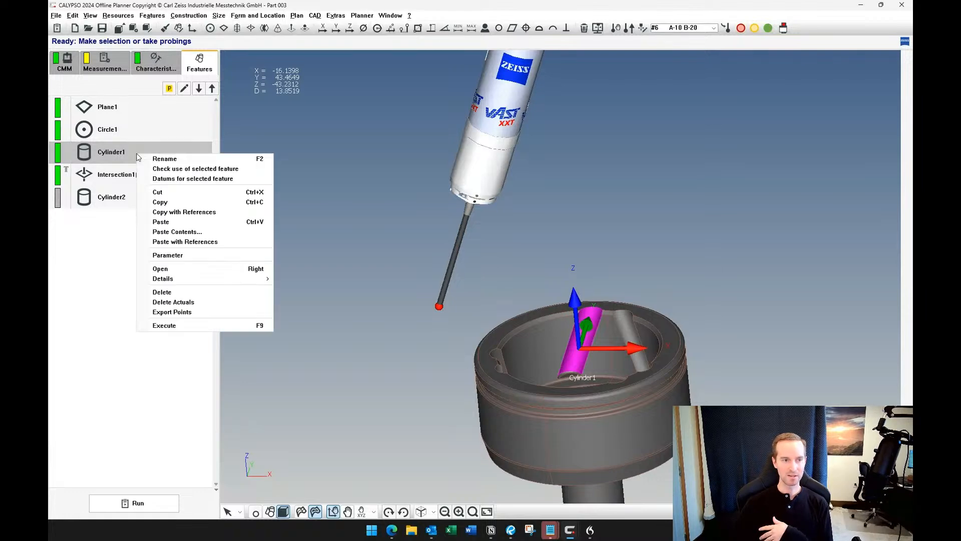
left_click(193, 325)
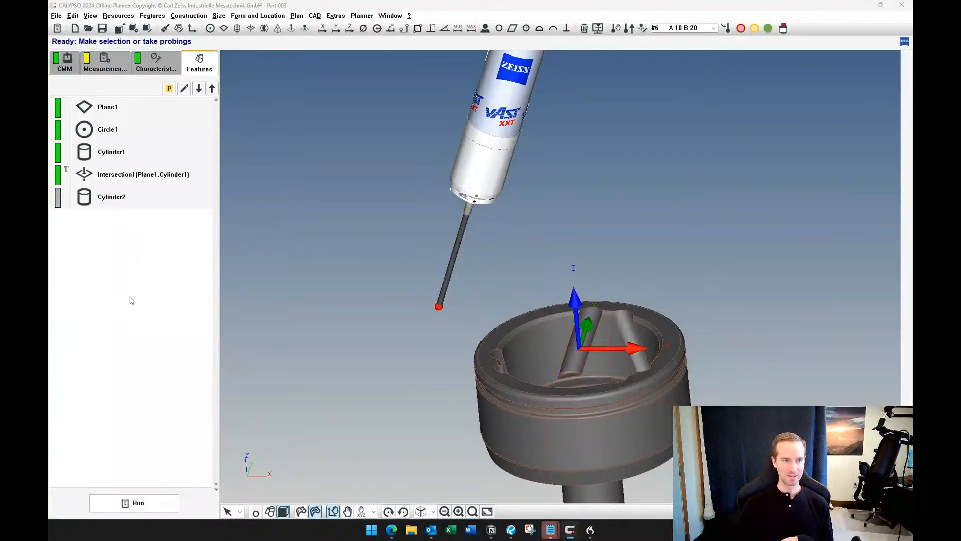
left_click(113, 501)
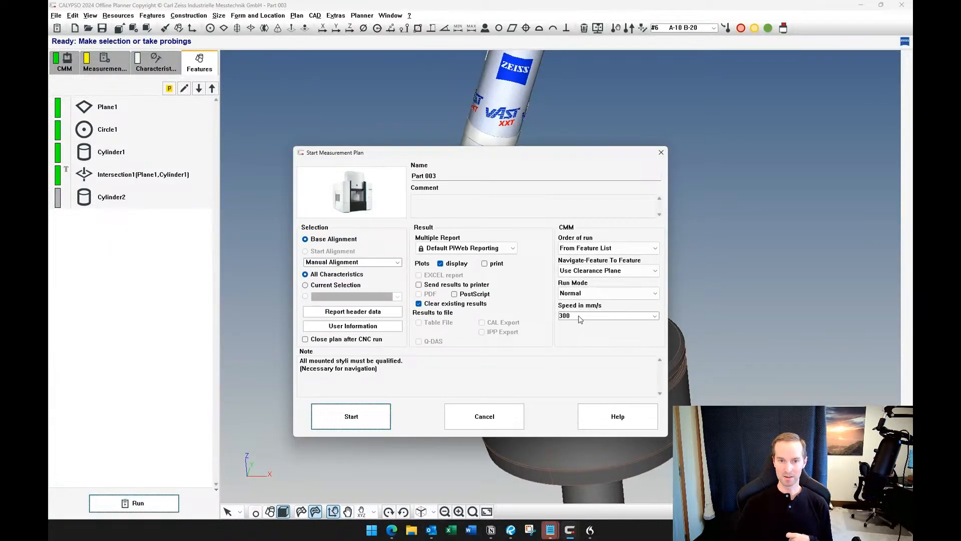
left_click(516, 411)
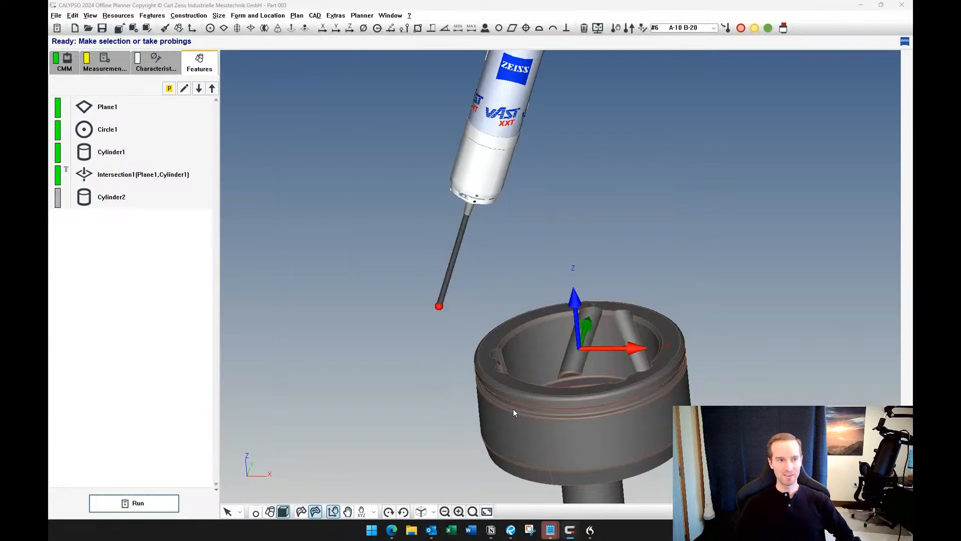
Delete the actuals of Cylinder1 in the feature list.
left_click(134, 157)
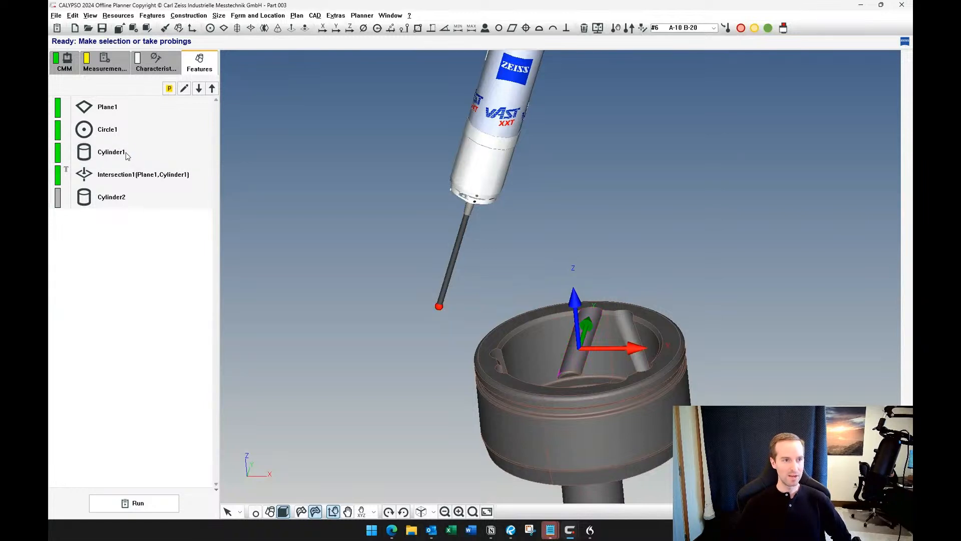
right_click(125, 153)
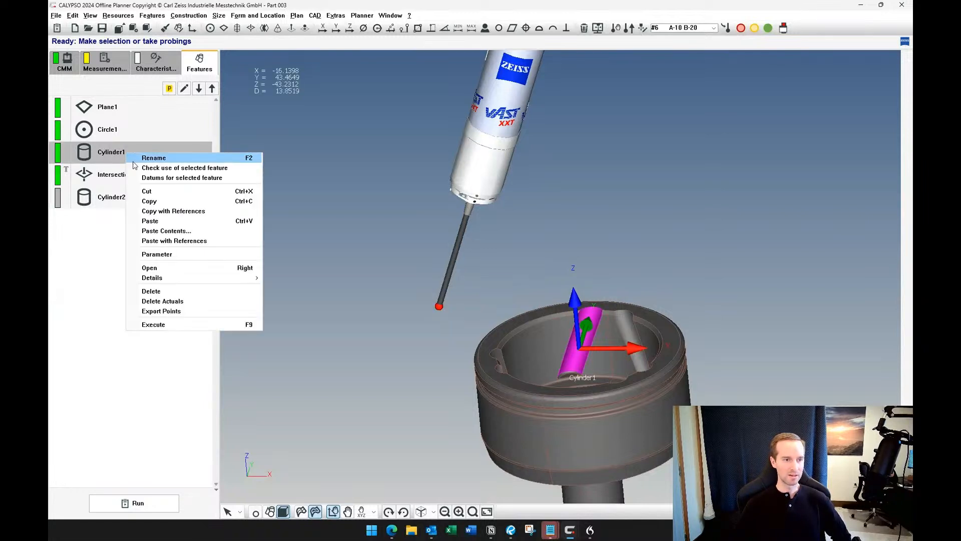
left_click(181, 301)
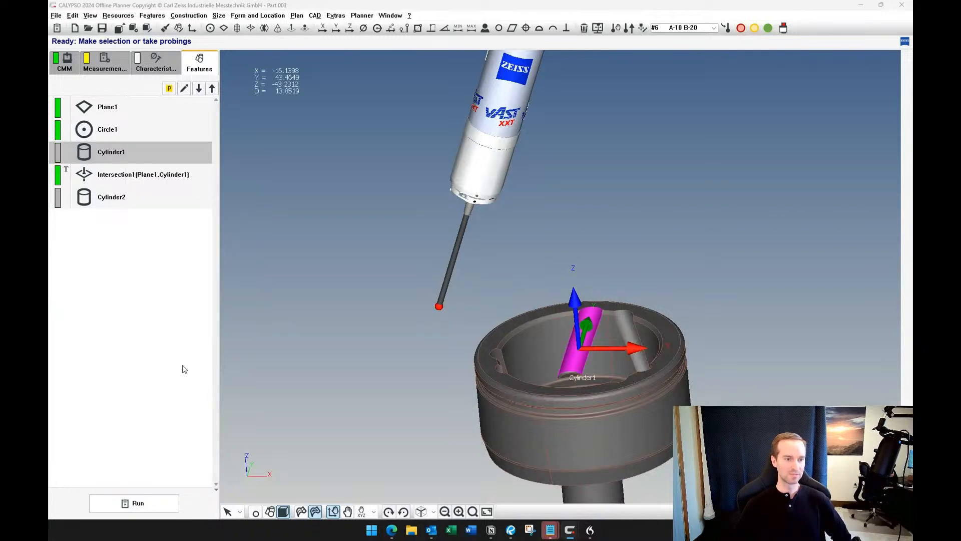
Run only the current selection, Cylinder1, with clearing of existing results turned off, and follow the probe in the CAD view.
left_click(167, 506)
left_click(323, 286)
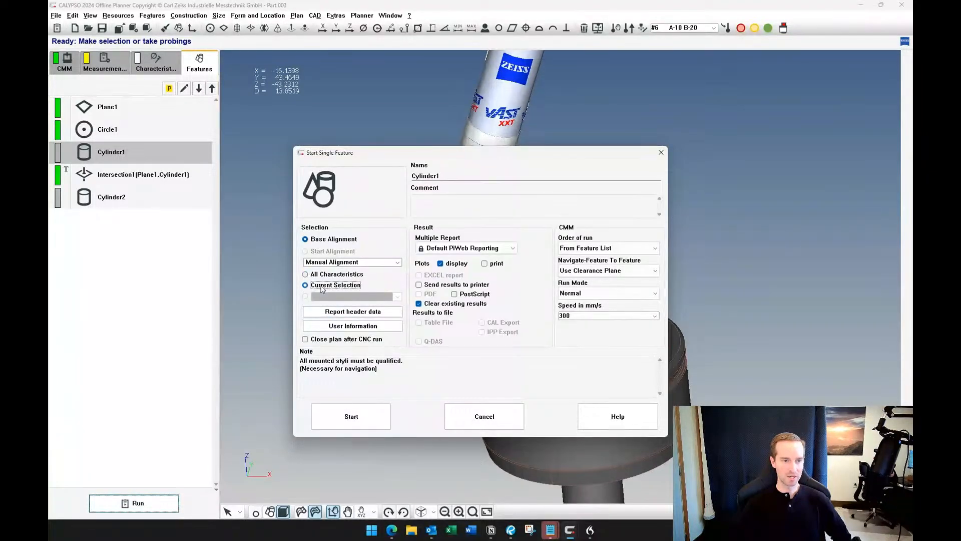
left_click_drag(386, 153, 238, 167)
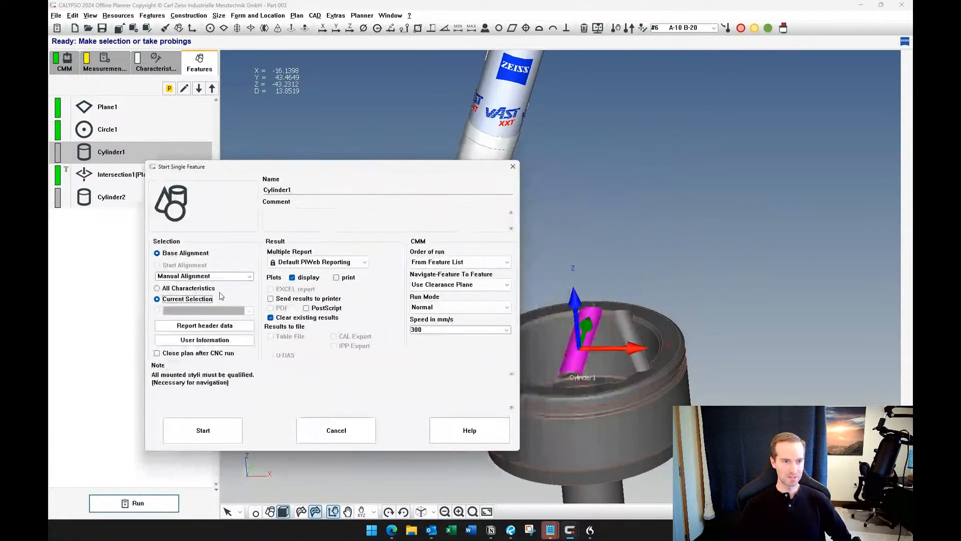
left_click(270, 317)
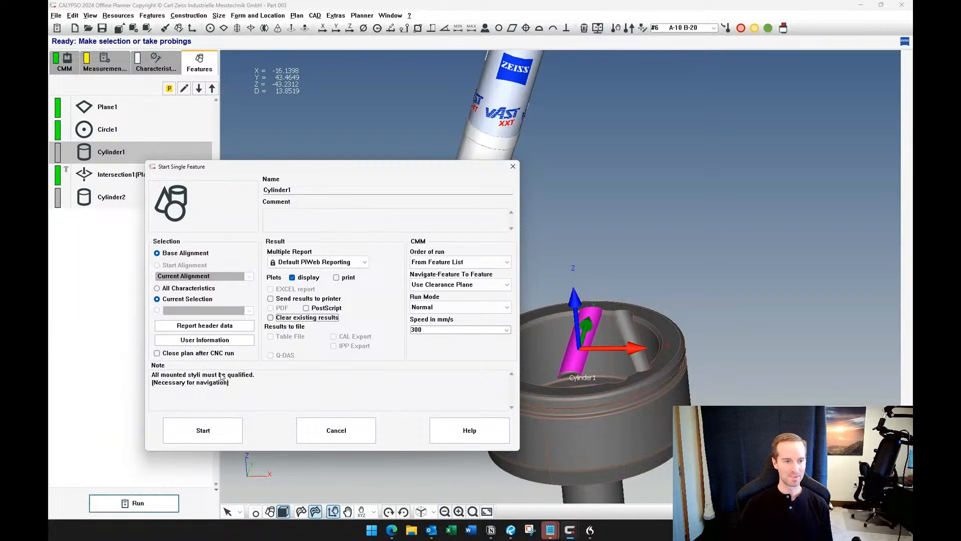
left_click(220, 431)
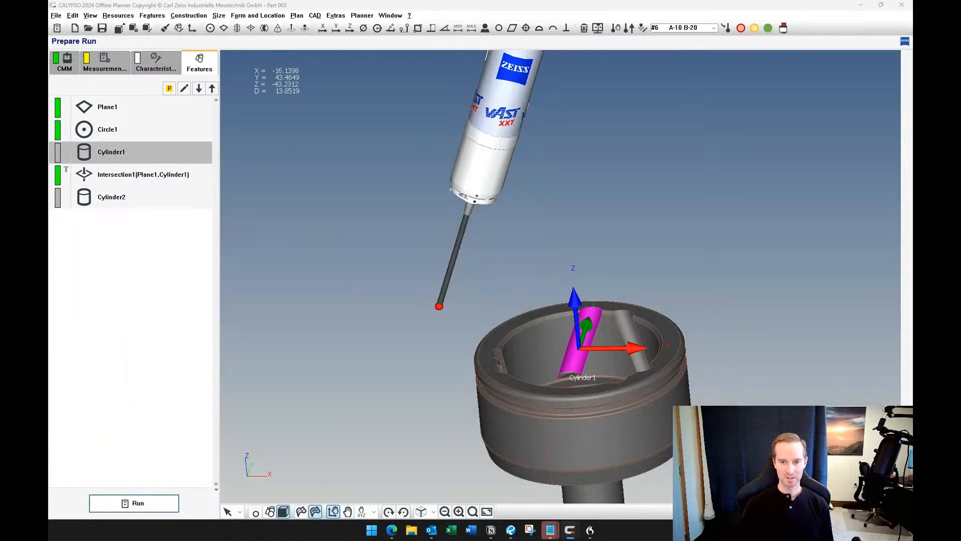
scroll(622, 353, "up", 4)
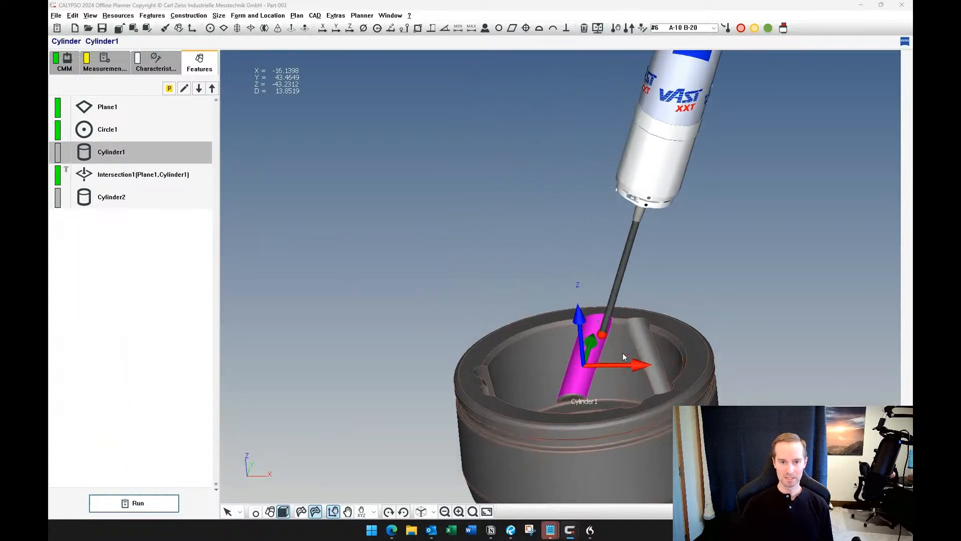
middle_click_drag(540, 300, 472, 221)
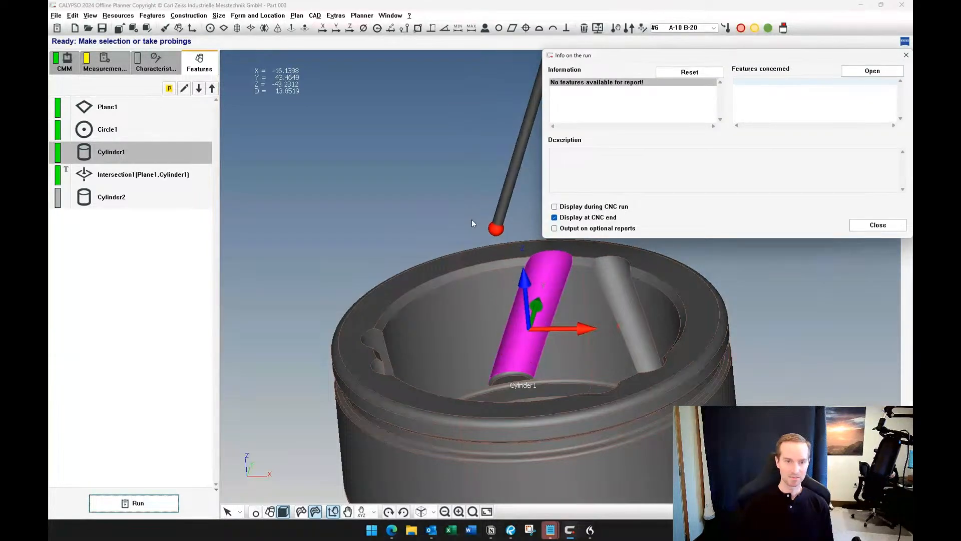
Execute Cylinder1 again and watch the stylus approach and measure the bore in a close-up CAD view.
left_click_drag(548, 293, 548, 354)
scroll(549, 354, "up", 3)
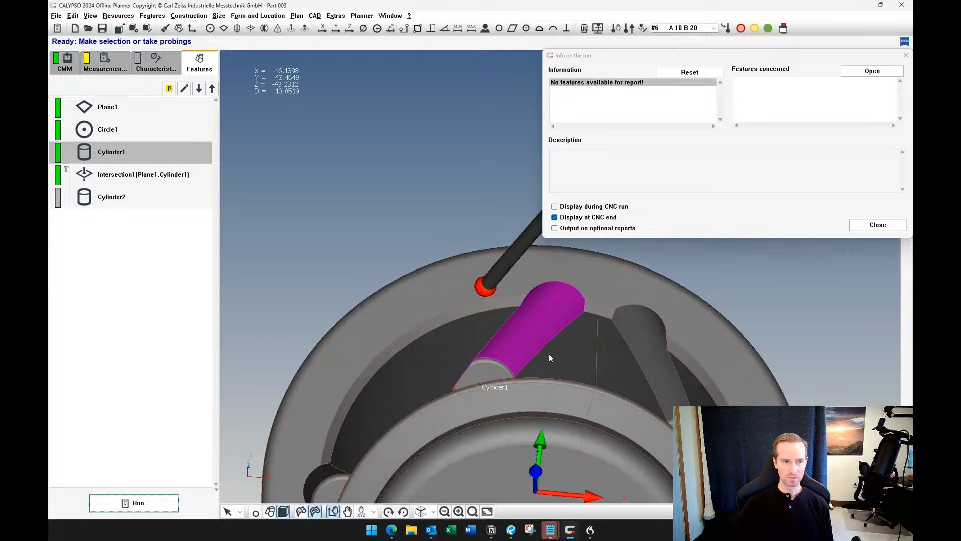
scroll(551, 353, "up", 3)
right_click(106, 152)
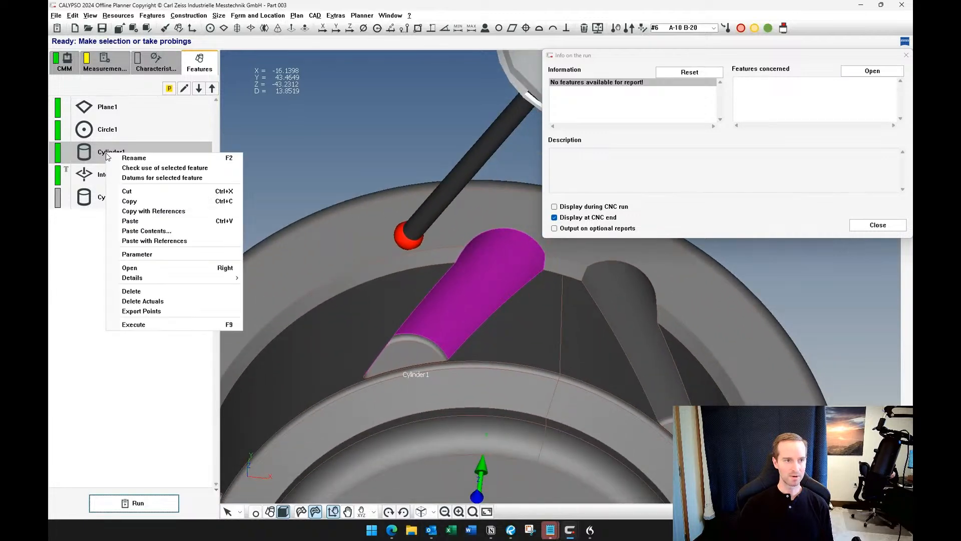
left_click(125, 326)
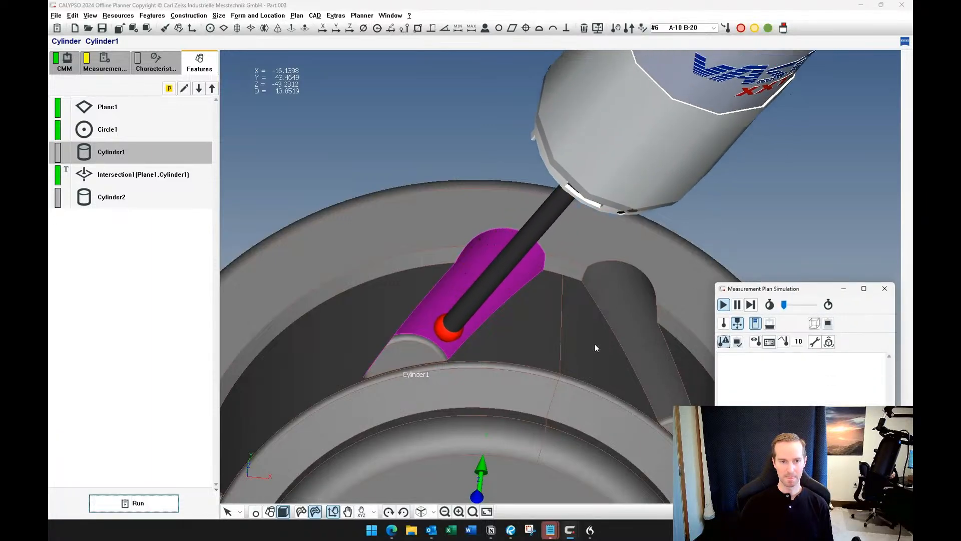
middle_click_drag(594, 344, 574, 293)
middle_click_drag(585, 333, 586, 335)
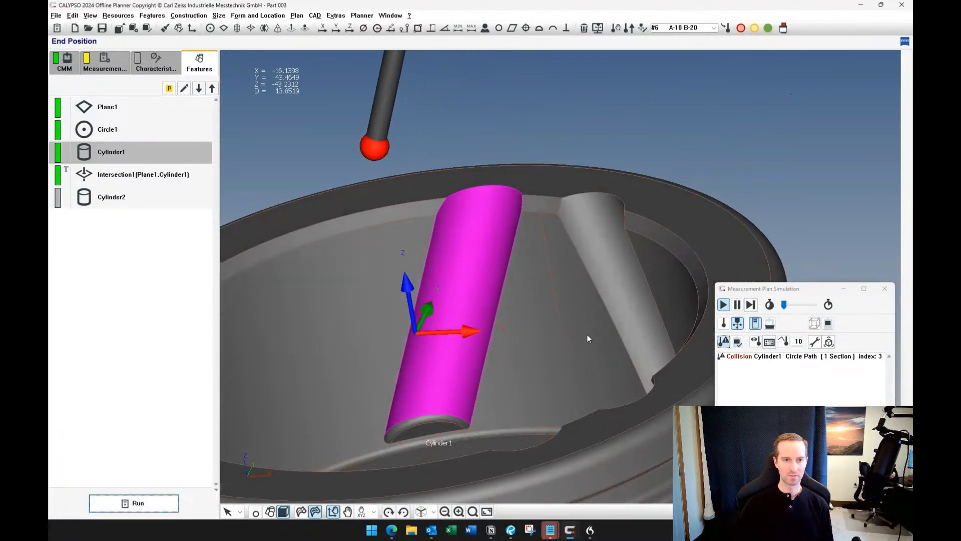
Examine the stylus position at the collision logged for Cylinder1's circle path in the measurement plan simulation.
left_click(740, 357)
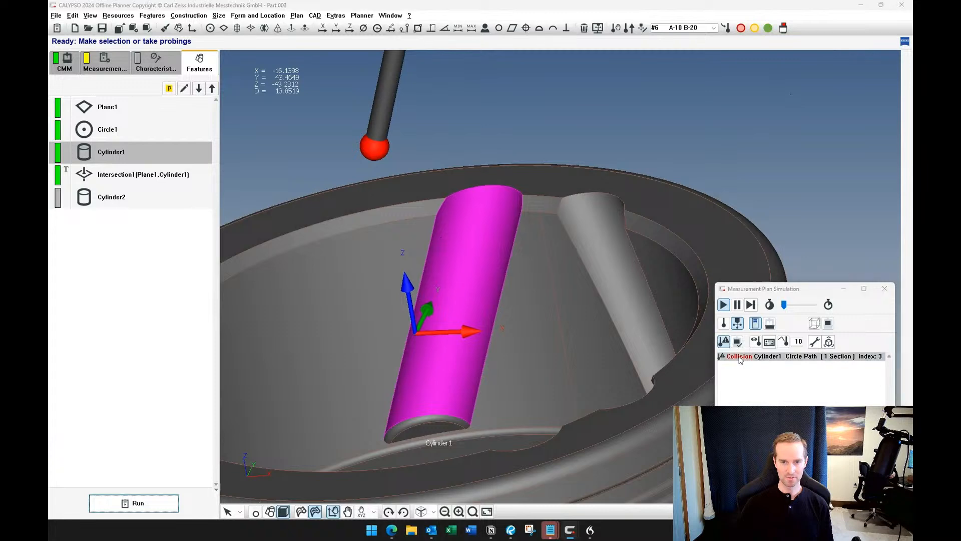
middle_click_drag(448, 343, 462, 367)
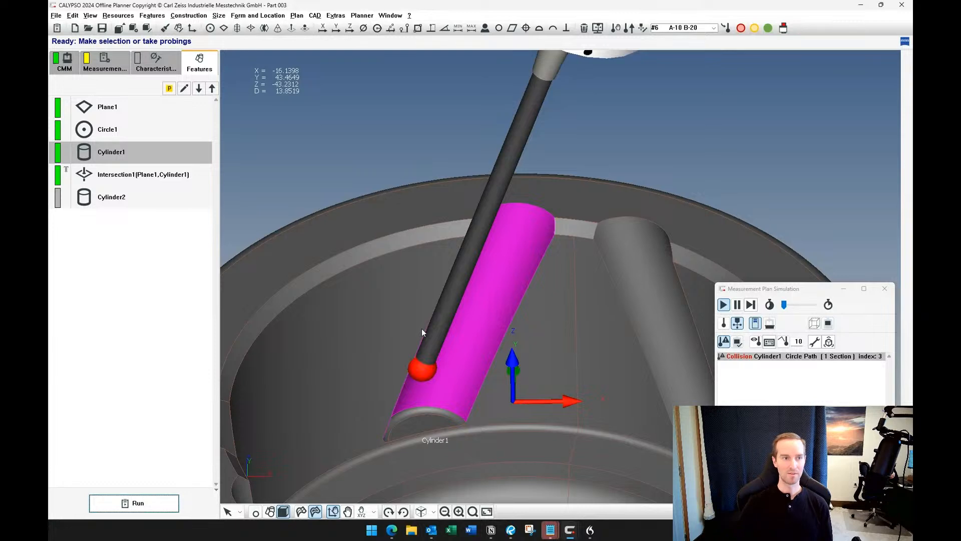
left_click(206, 256)
Set the clearance distance to 50 in the clearance data of Cylinder1's measurement strategy.
left_click(154, 157)
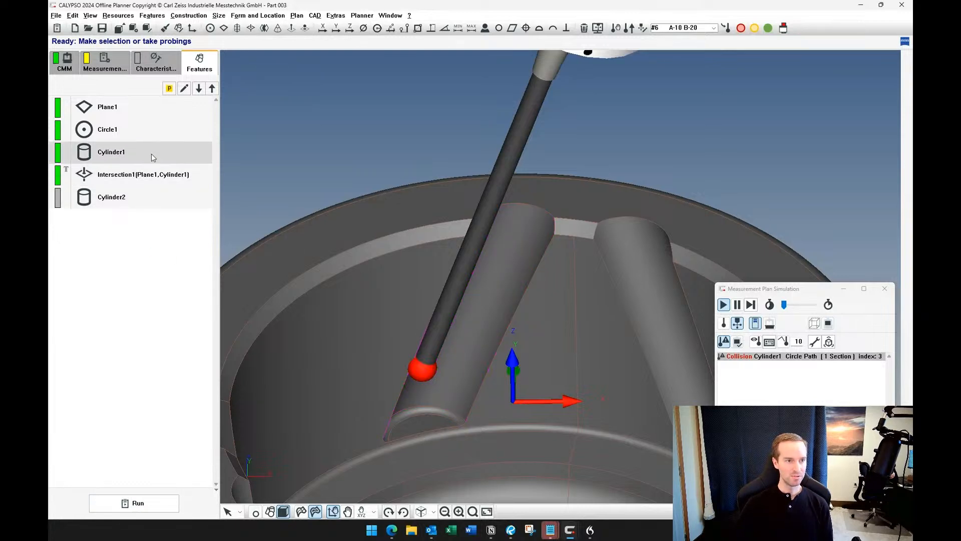
double_click(154, 156)
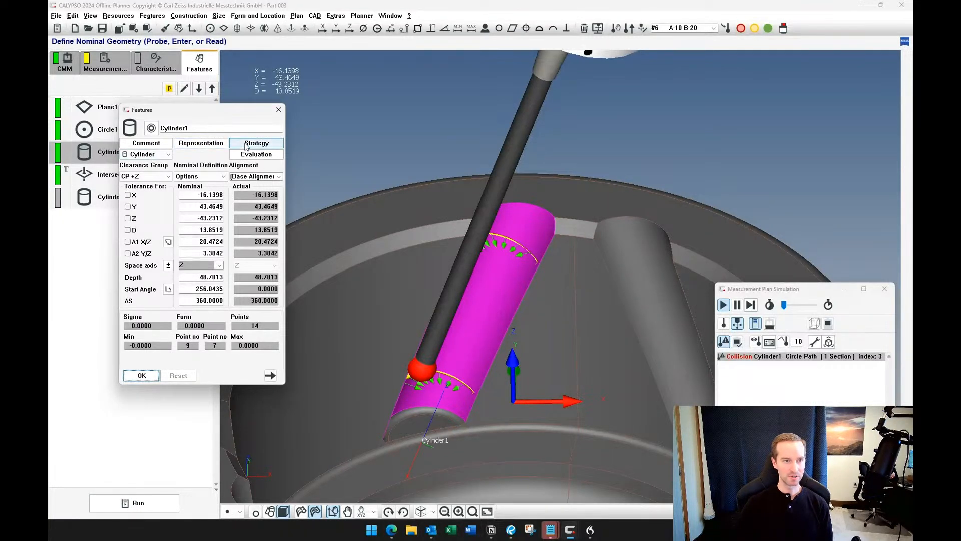
left_click(246, 144)
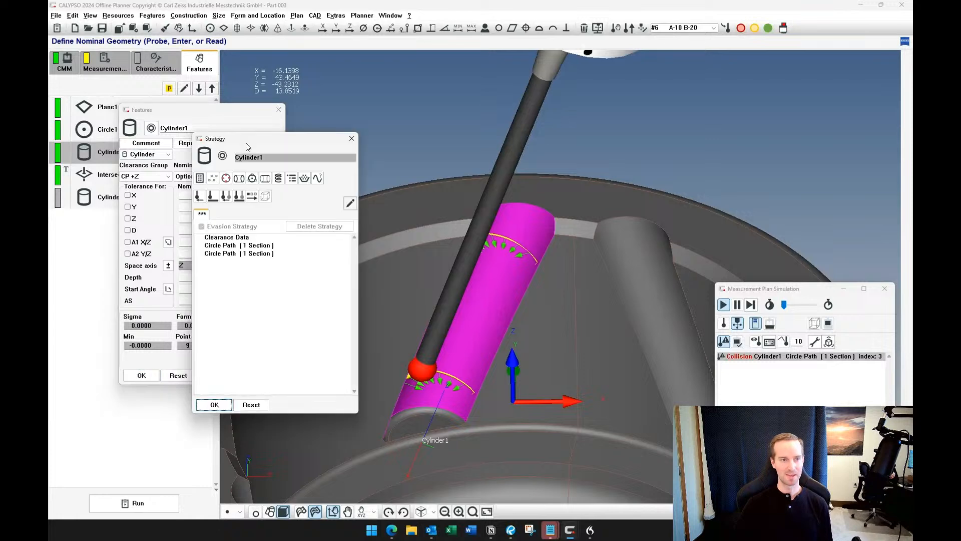
double_click(241, 238)
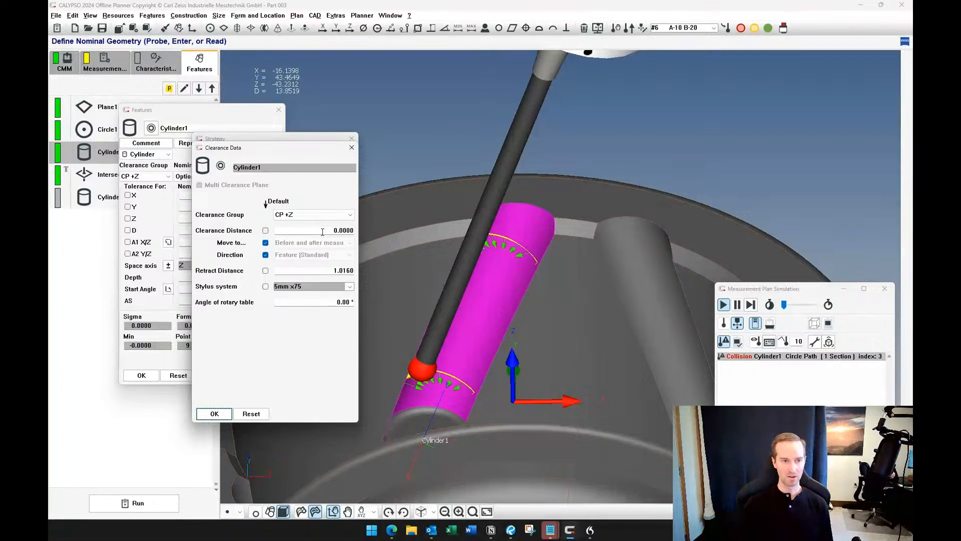
left_click_drag(323, 232, 357, 232)
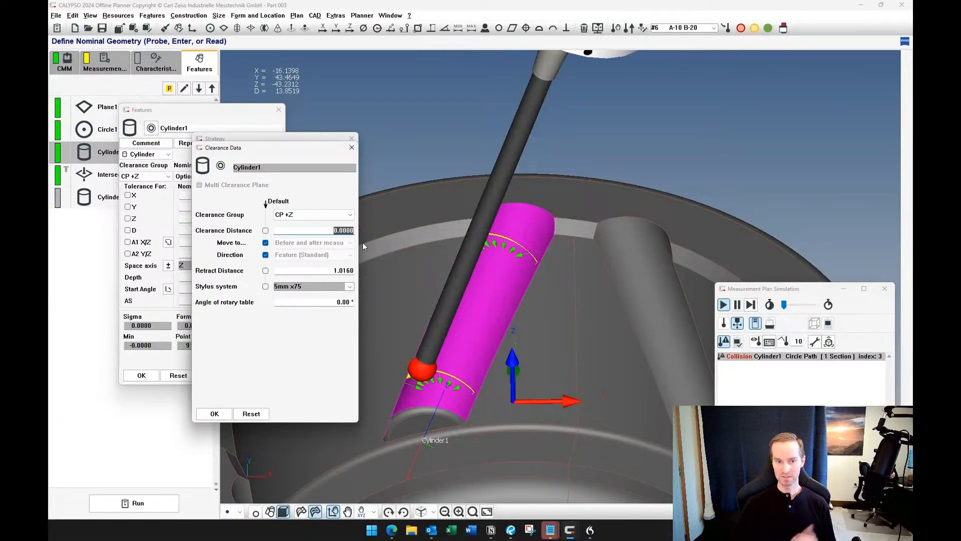
right_click_drag(539, 373, 576, 352)
mouse_move(575, 355)
left_mouse_down()
mouse_move(565, 341)
mouse_move(567, 349)
left_mouse_up()
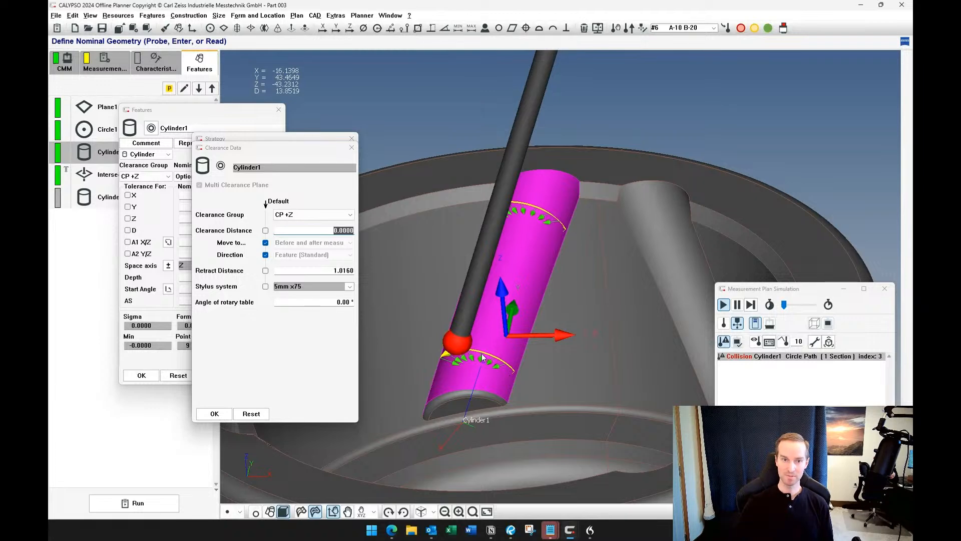
right_click_drag(589, 292, 560, 303)
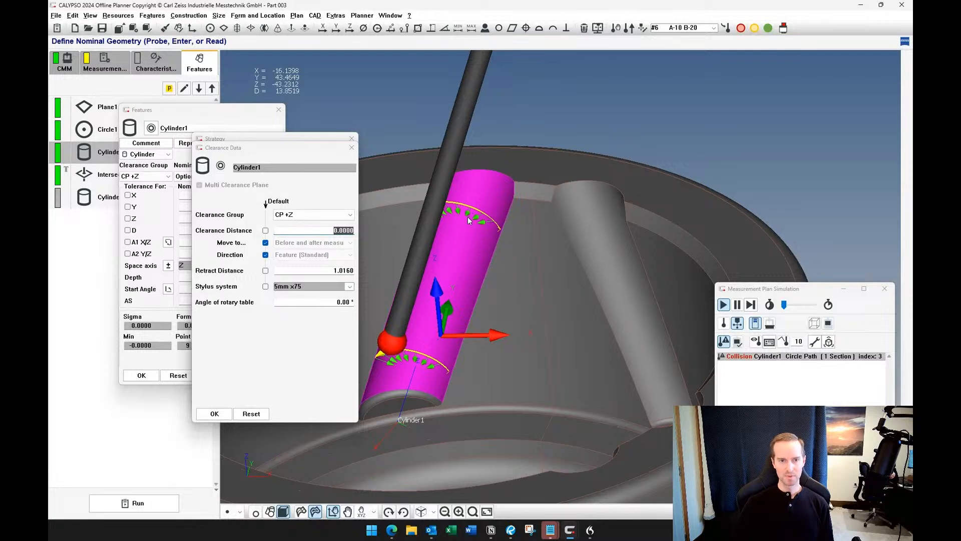
scroll(560, 295, "down", 5)
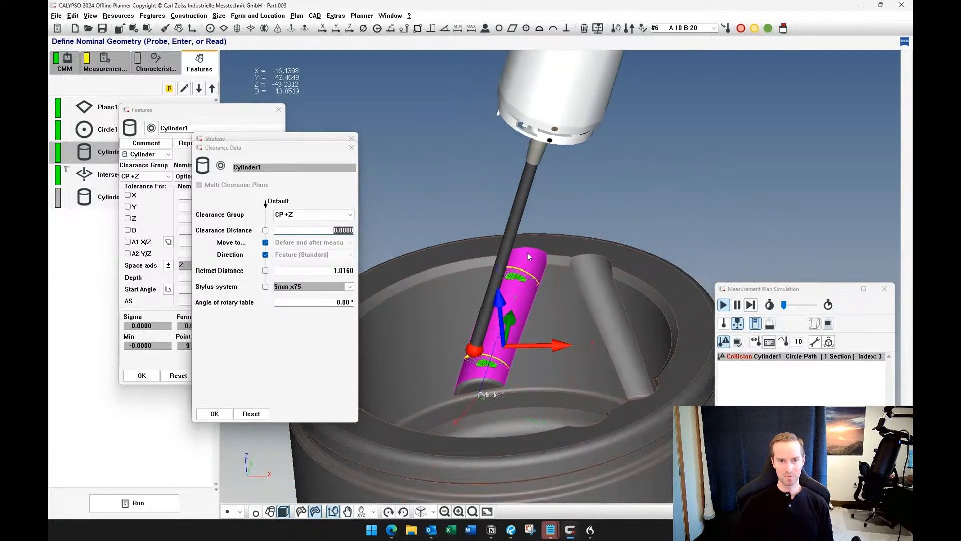
left_click(333, 230)
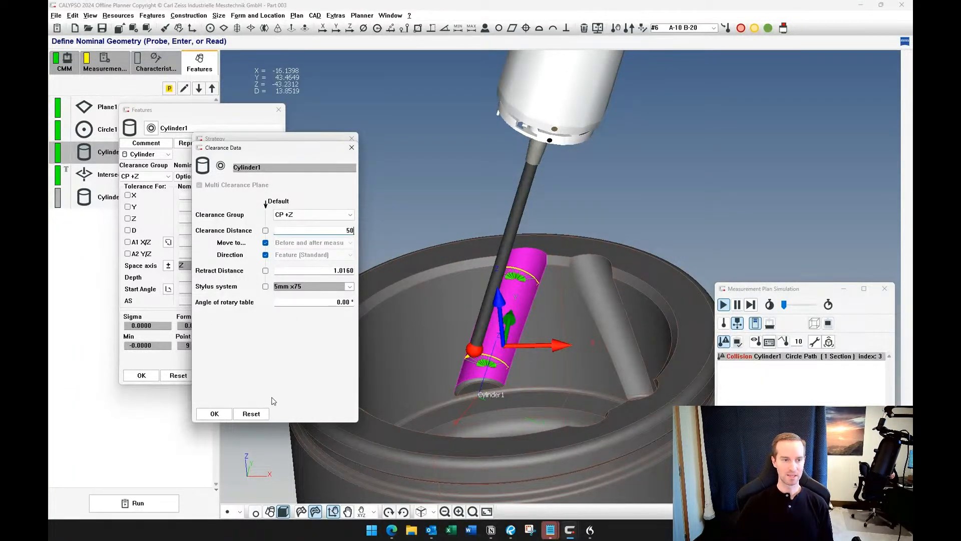
left_click(215, 413)
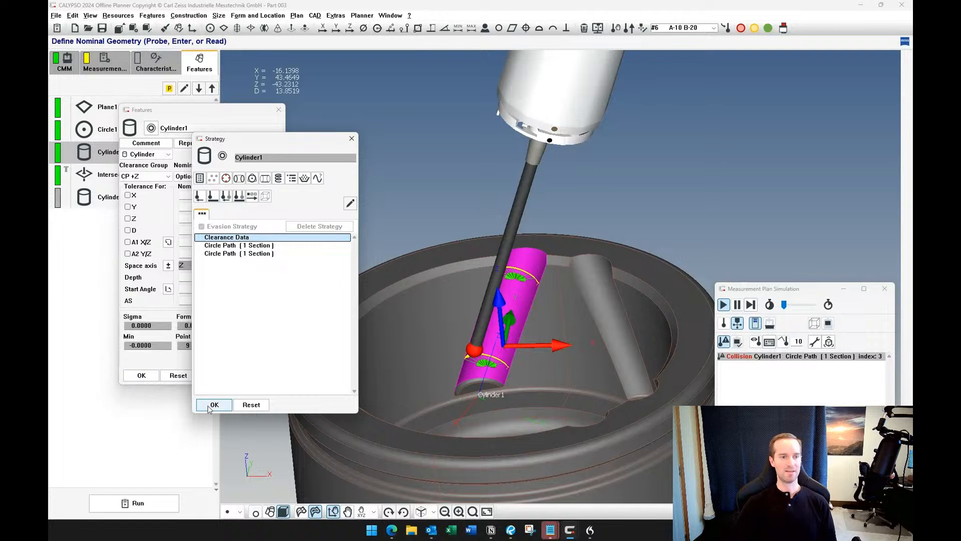
Accept Cylinder1's edited strategy and feature definition, and execute Cylinder1 with the changed clearance data.
left_click(214, 405)
left_click(141, 375)
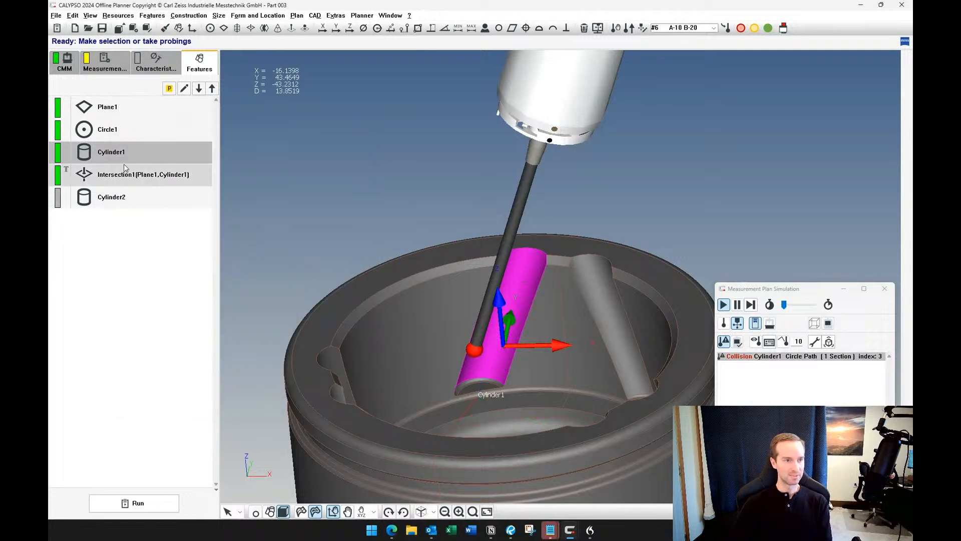
right_click(123, 152)
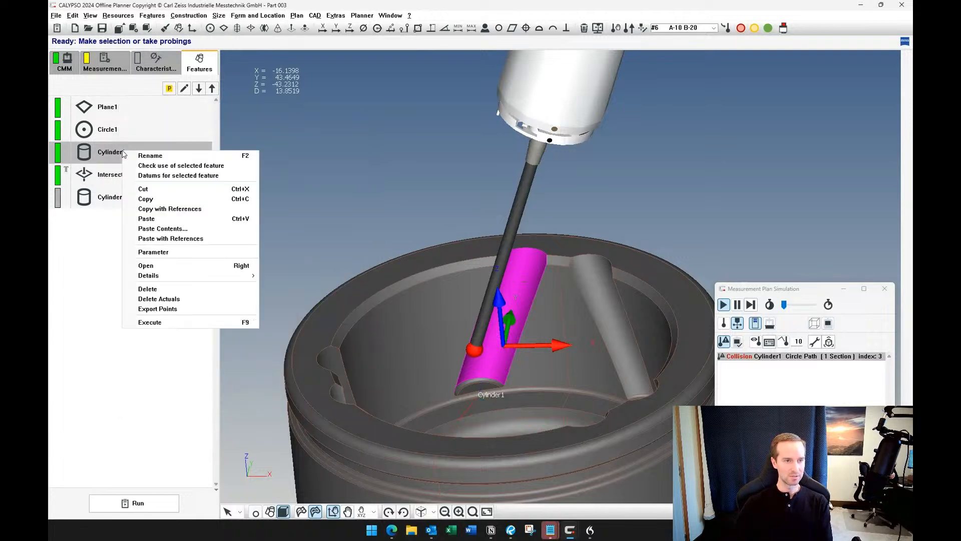
left_click(161, 322)
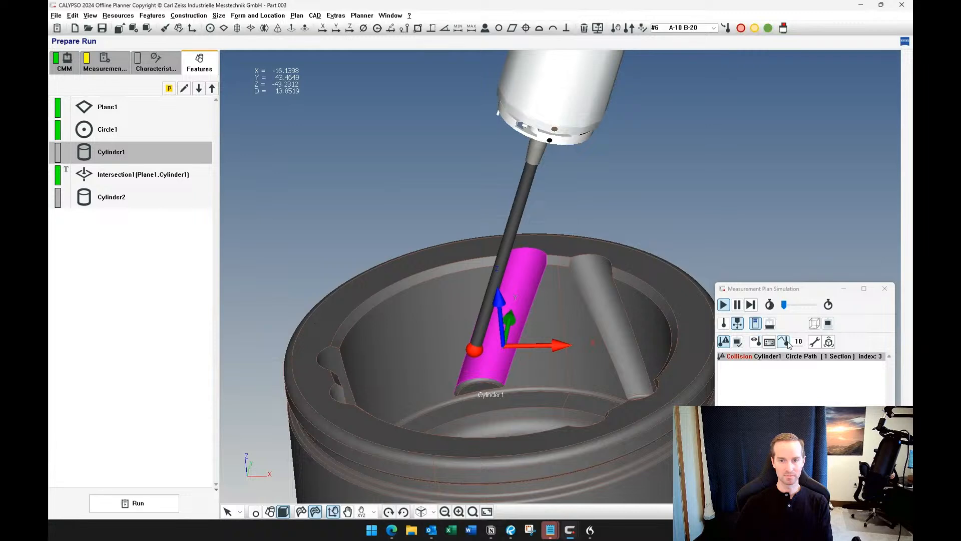
Clear the logged collision from the measurement plan simulation and execute Cylinder1 again to check the stylus path.
right_click(779, 388)
left_click(811, 399)
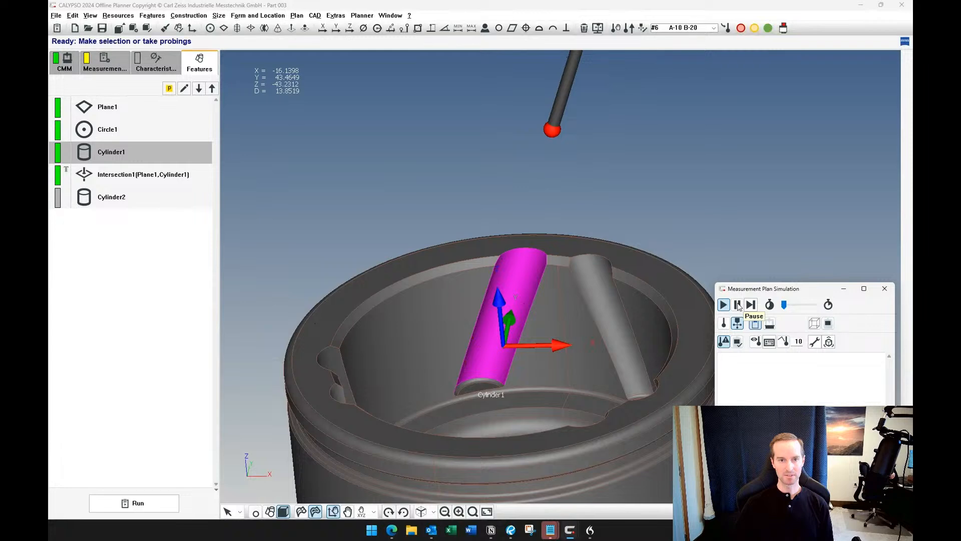
right_click(153, 154)
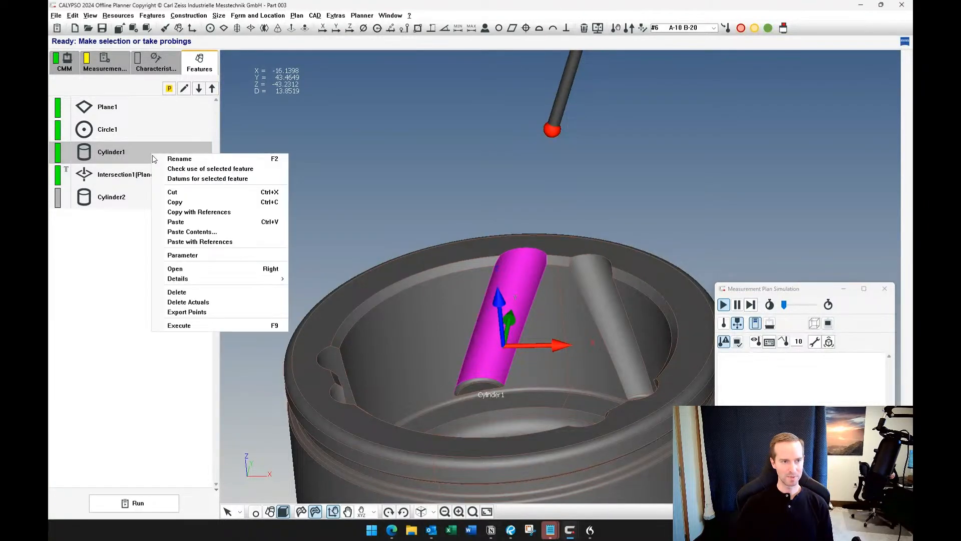
left_click(200, 325)
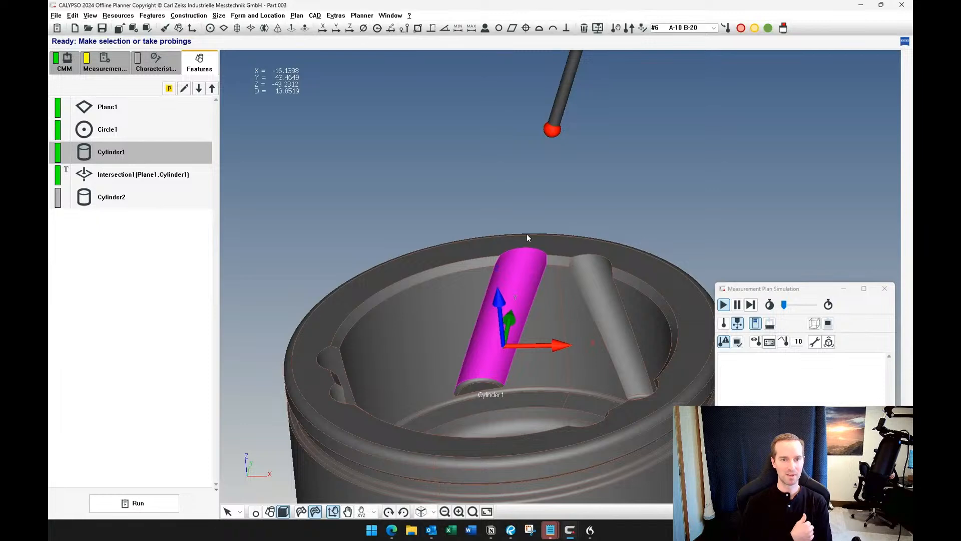
left_click(166, 231)
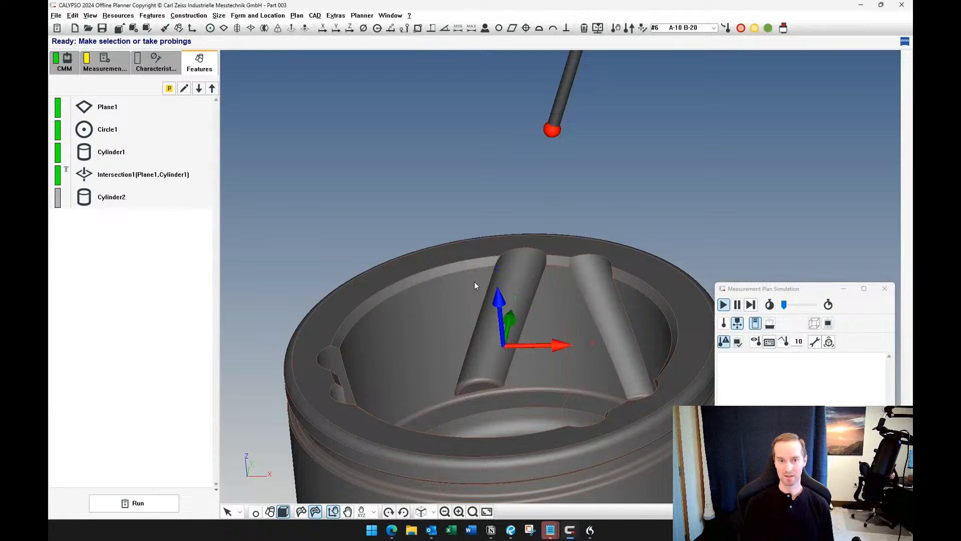
Examine the RDS angle position of stylus A-10 B-20 in the 5mm x75 system's probing system qualification.
scroll(324, 215, "down", 5)
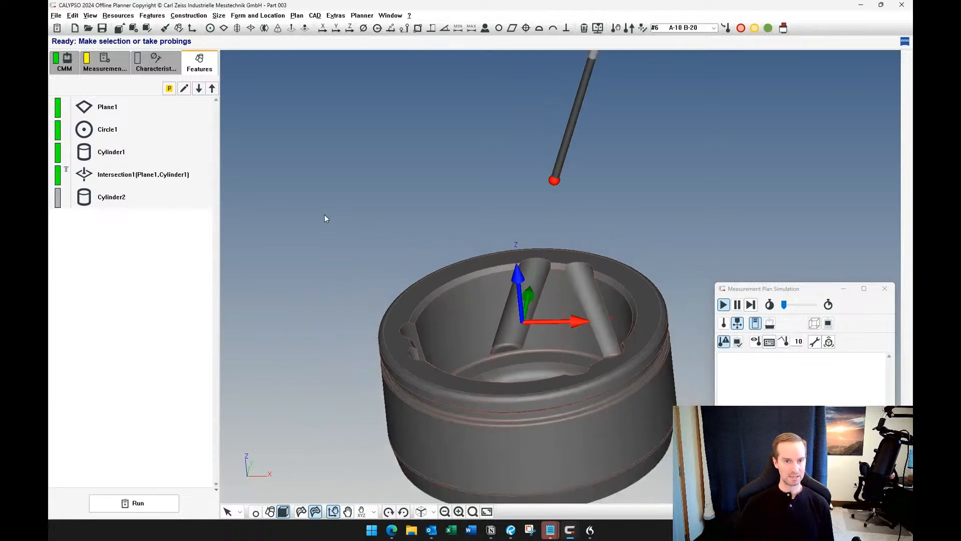
left_click(108, 62)
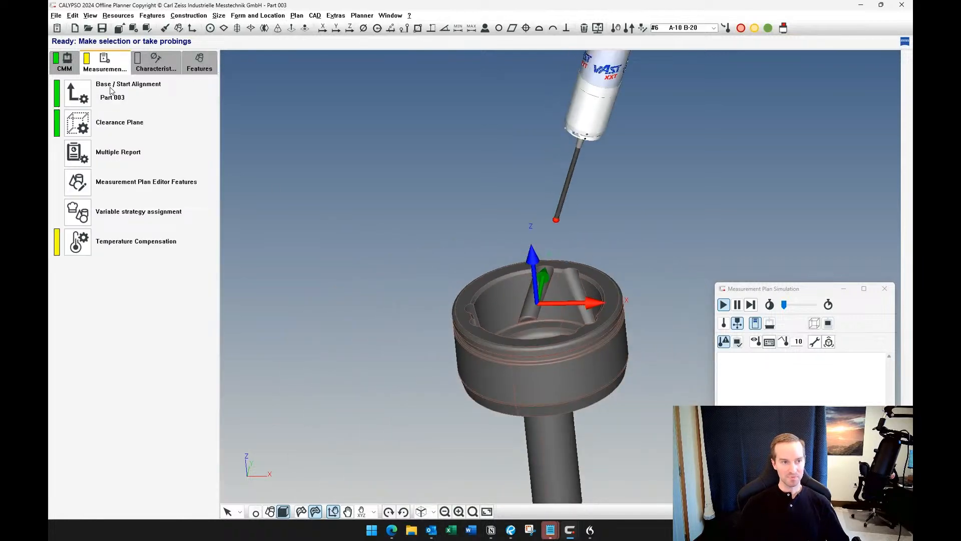
left_click(68, 70)
left_click(83, 129)
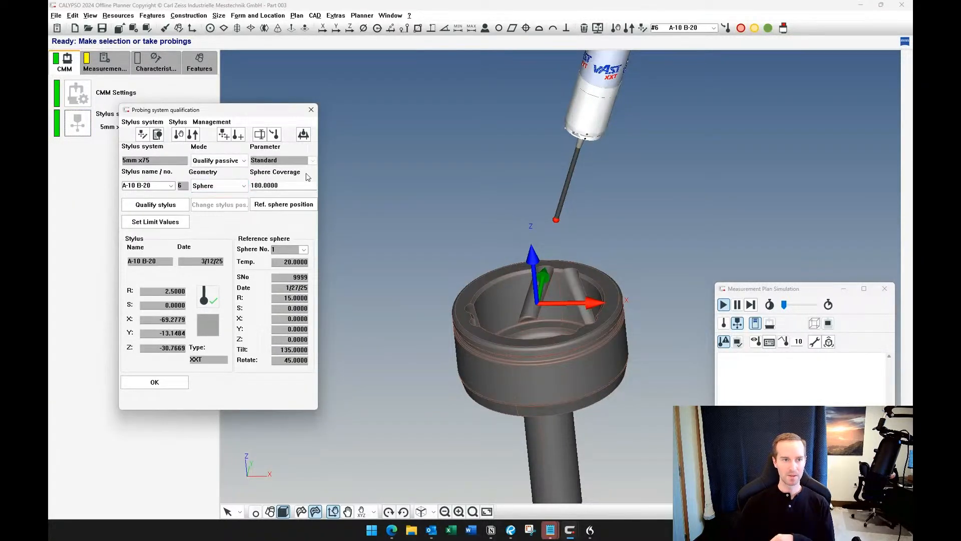
left_click(274, 135)
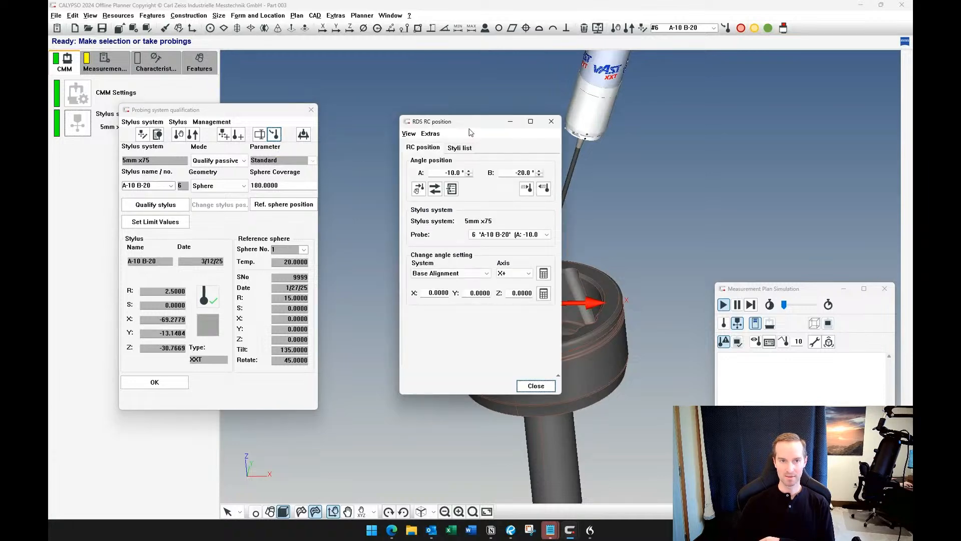
left_click_drag(471, 133, 377, 132)
left_click(442, 384)
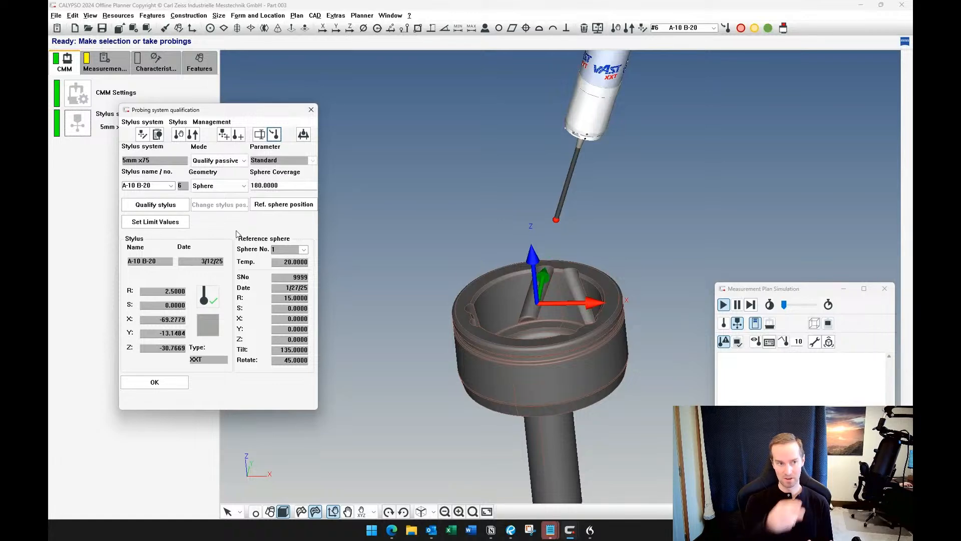
Examine the styli available in the 5mm x75 system and the RDSCAA option for creating a new stylus system.
left_click(171, 186)
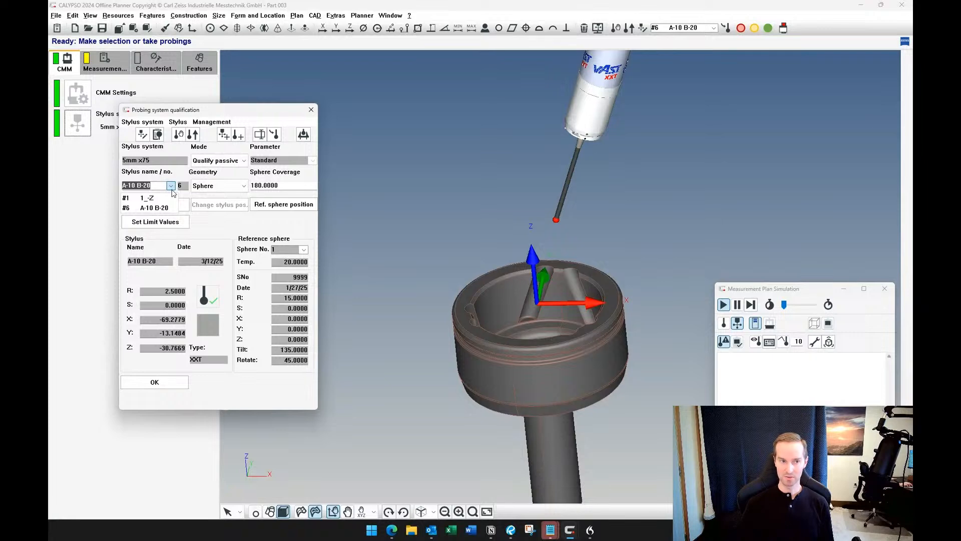
left_click(225, 142)
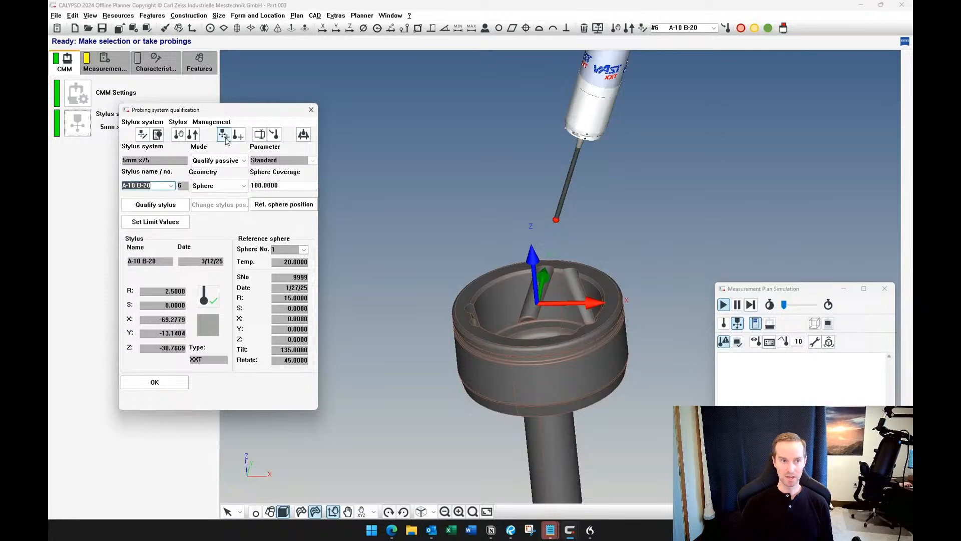
left_click(225, 138)
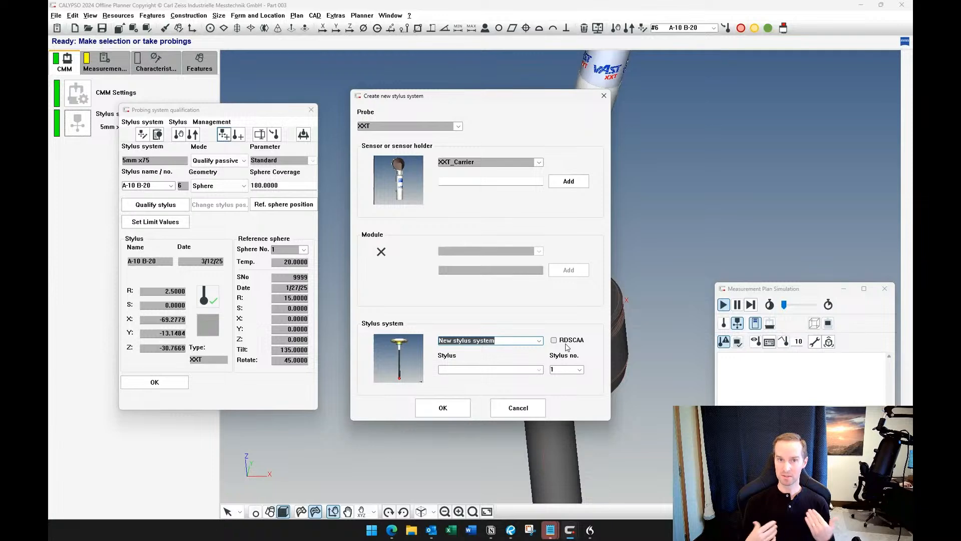
left_click(518, 407)
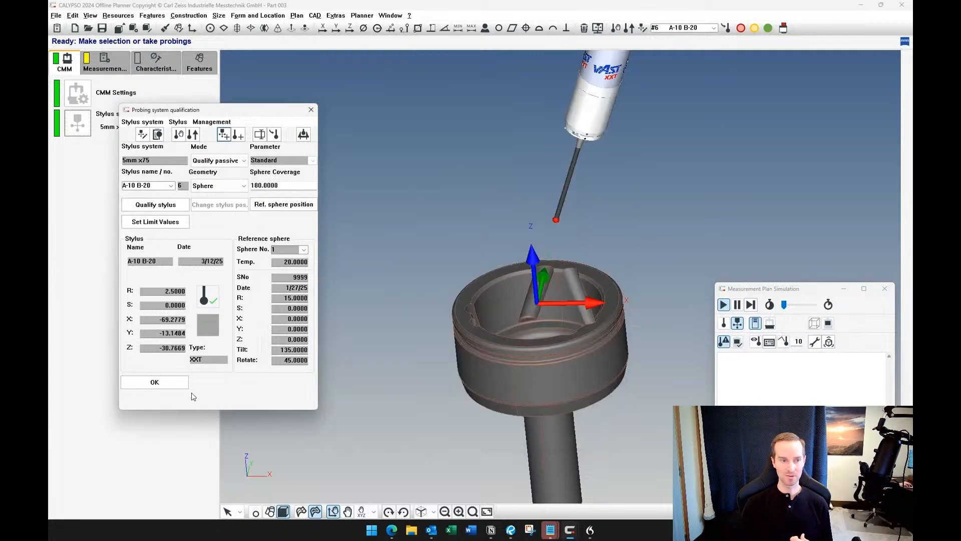
left_click(155, 382)
Try setting Plane1's RDS angles to 15.0° / 28.0° in the measurement plan's feature editor.
left_click(105, 64)
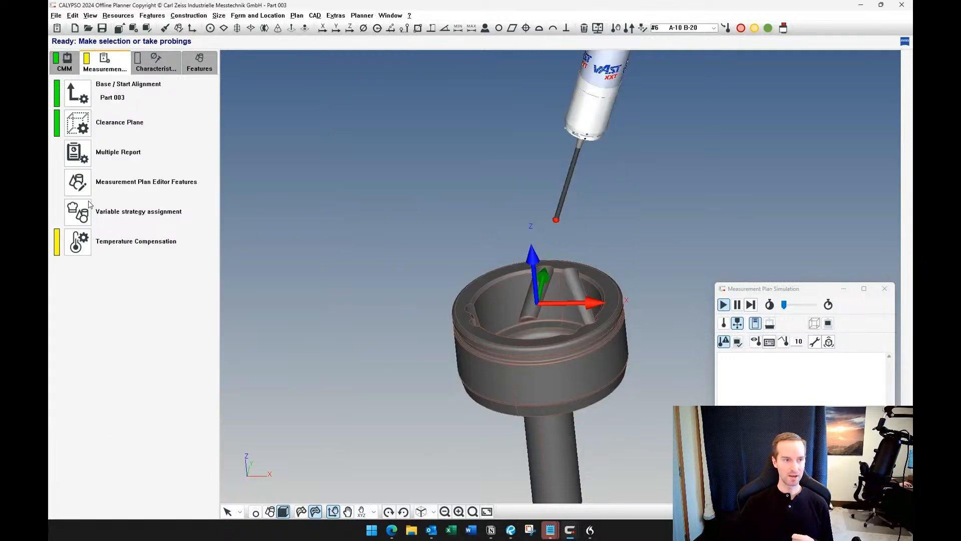
left_click(79, 181)
left_click(117, 72)
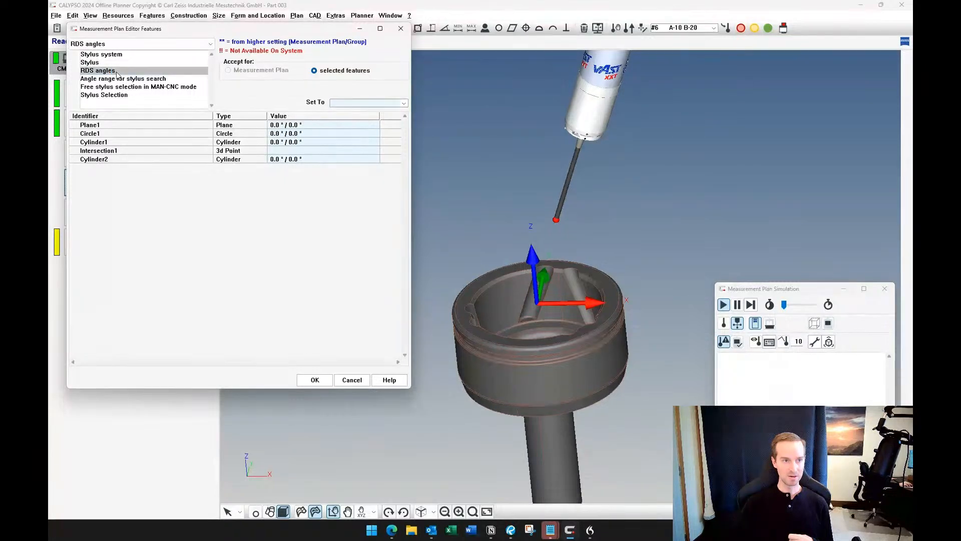
left_click(292, 126)
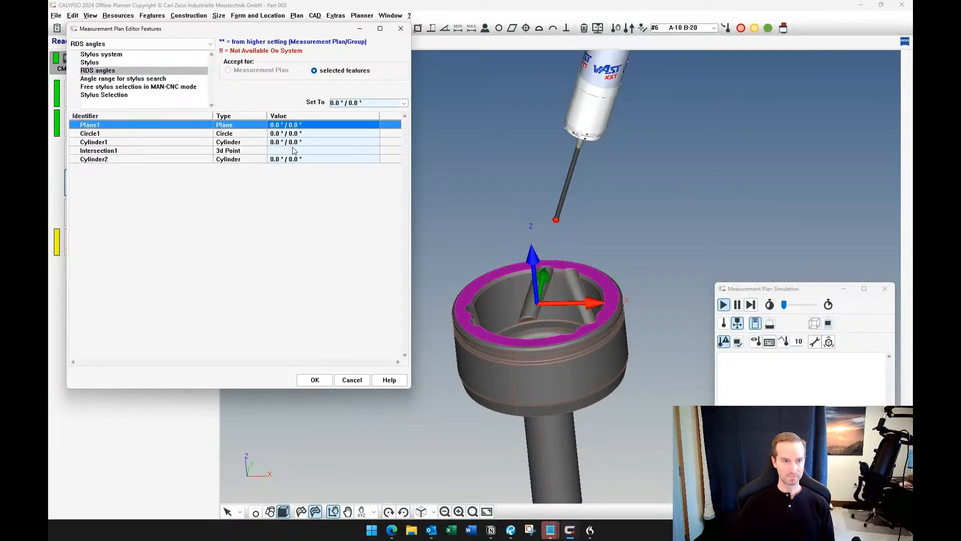
left_click(332, 103)
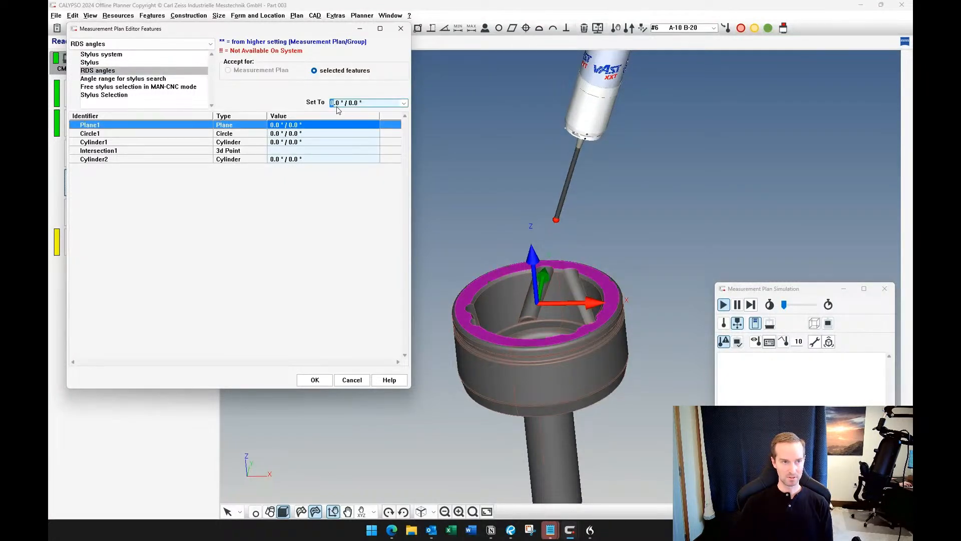
type("15")
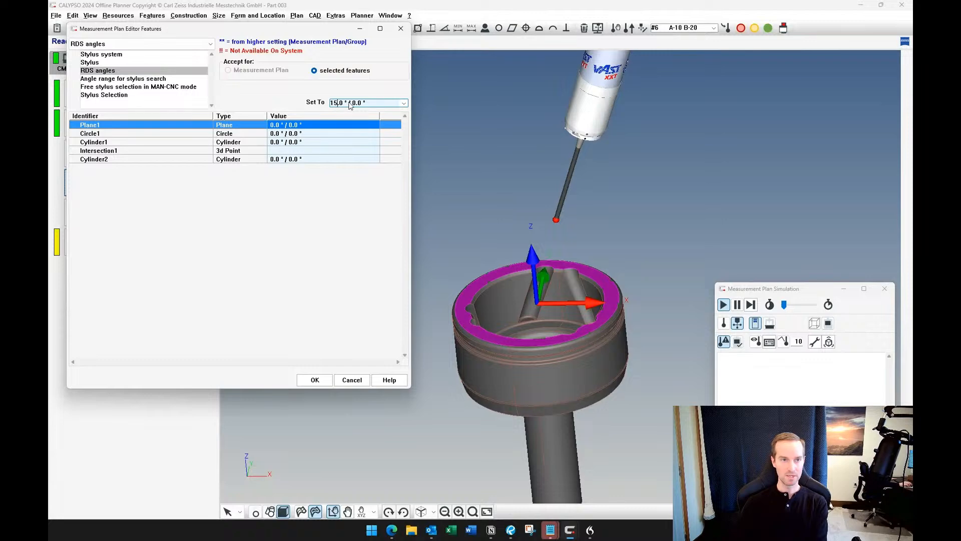
left_click_drag(356, 104, 354, 104)
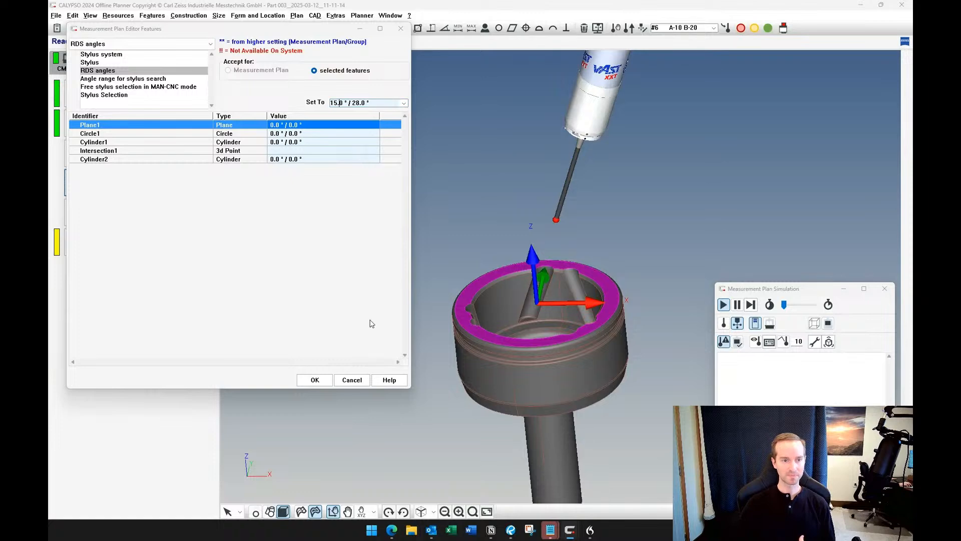
left_click(352, 380)
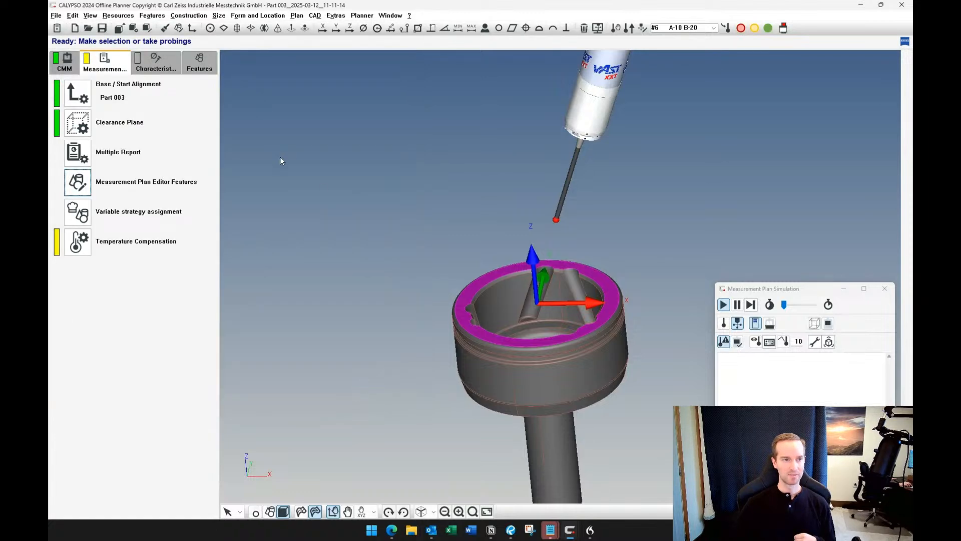
left_click(78, 182)
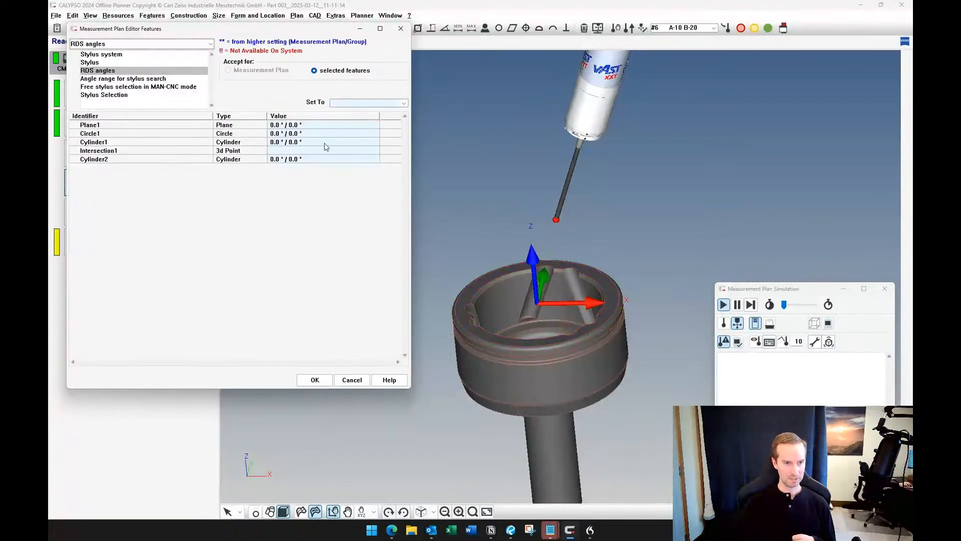
left_click(353, 382)
Check which bores Cylinder1 and Cylinder2 refer to in the features list, and delete Cylinder2.
middle_click_drag(463, 234, 389, 255)
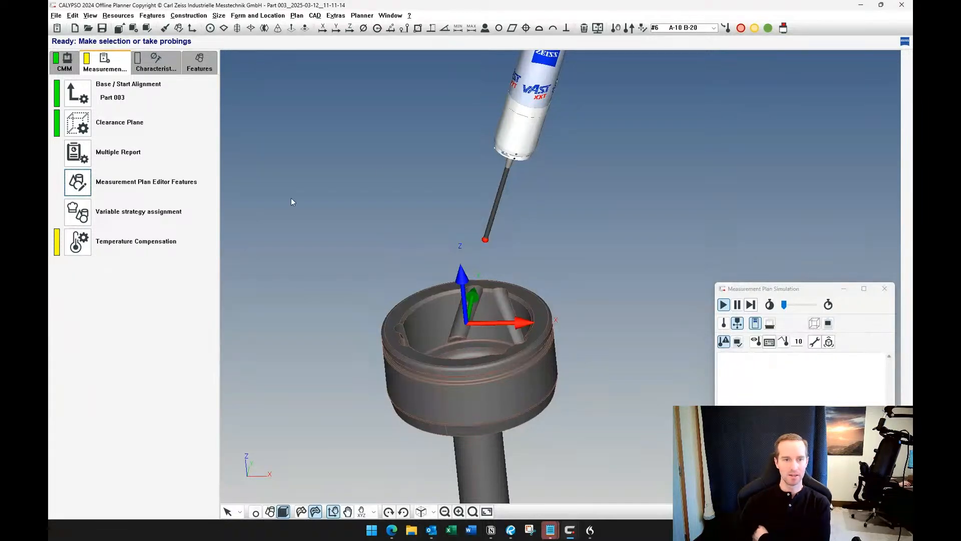
middle_click_drag(333, 200, 290, 197)
left_click(156, 64)
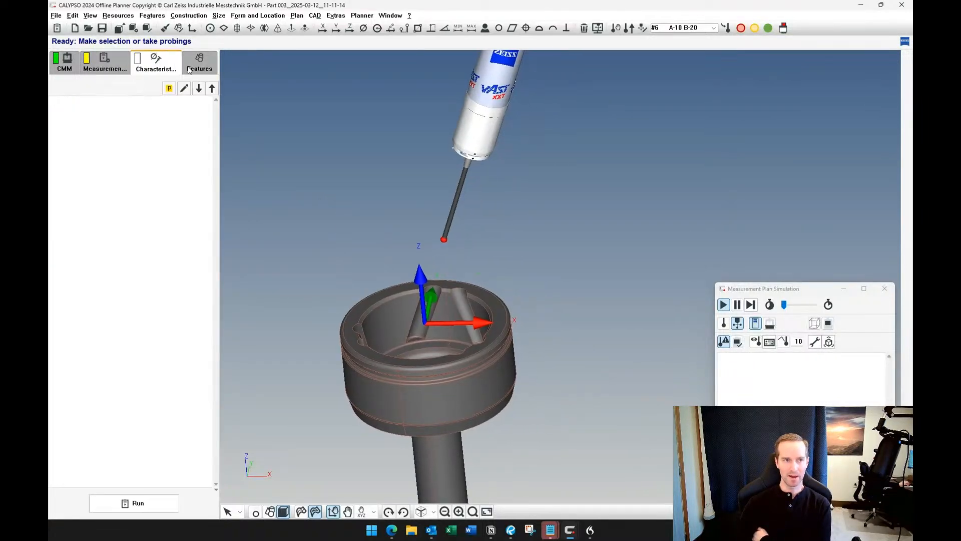
left_click(199, 64)
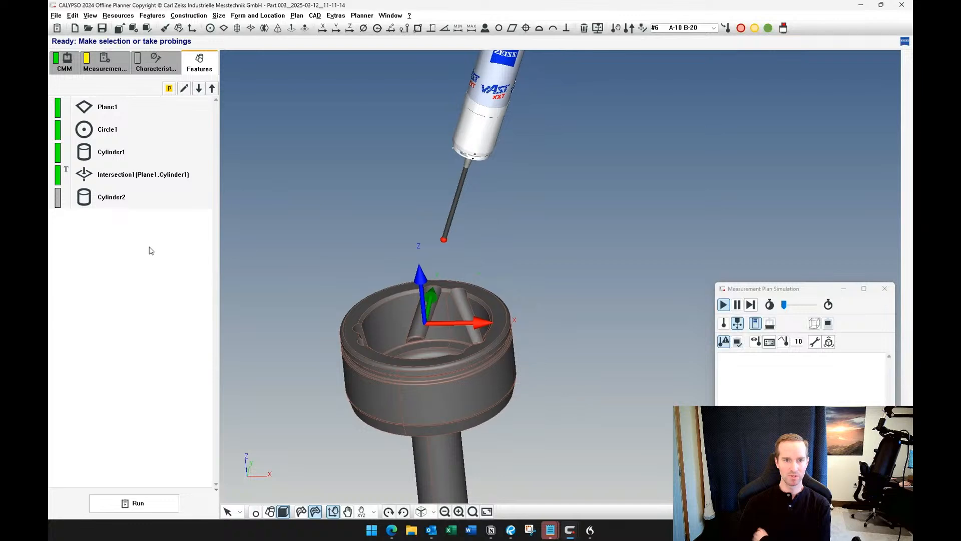
middle_click_drag(513, 281, 572, 254)
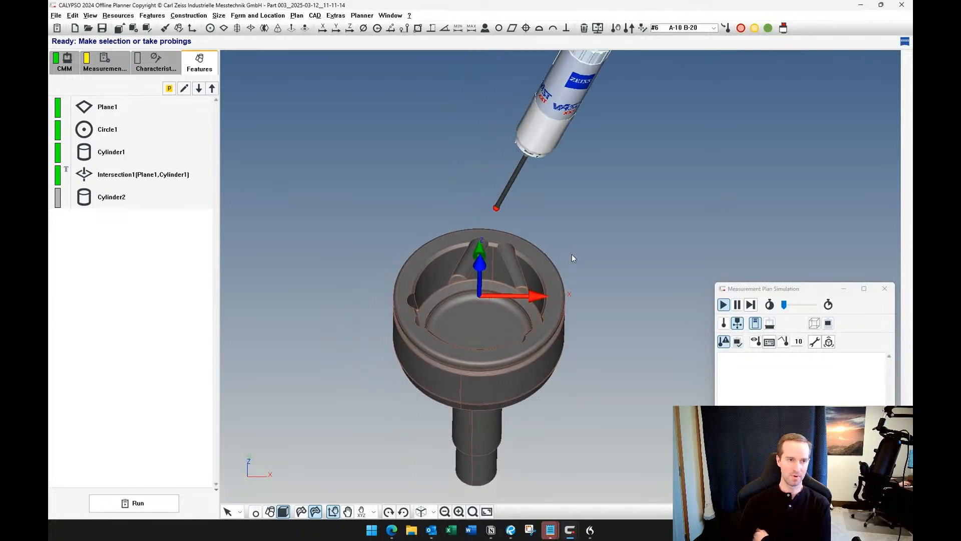
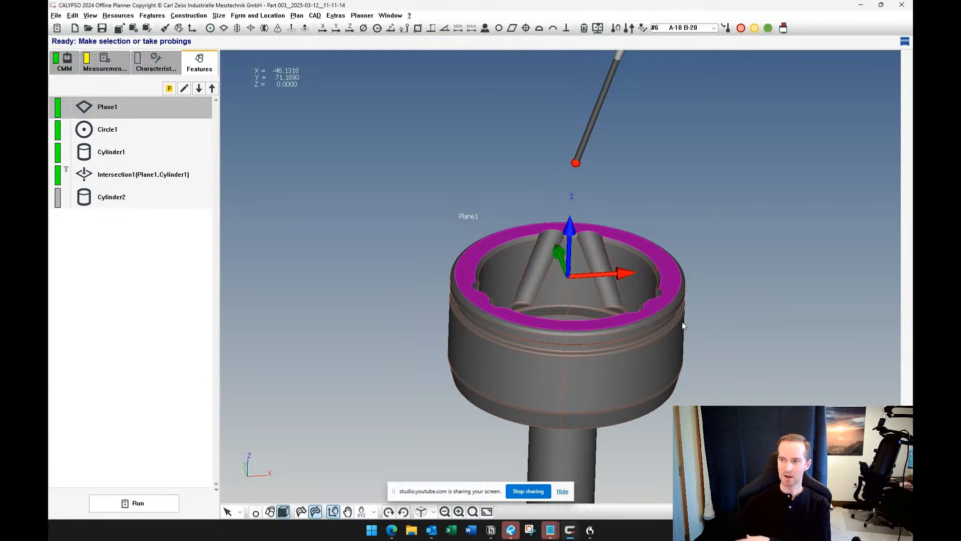
middle_click_drag(377, 227, 281, 210)
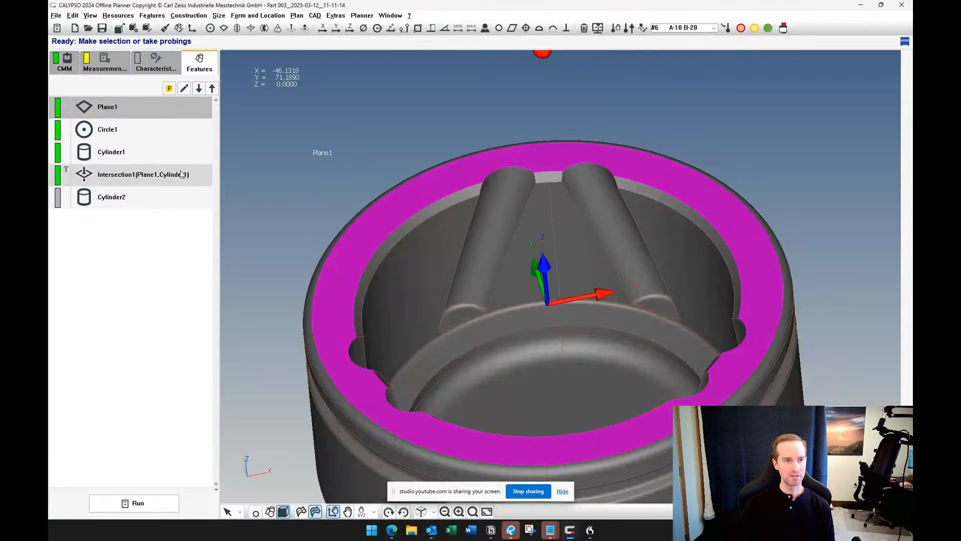
left_click(120, 151)
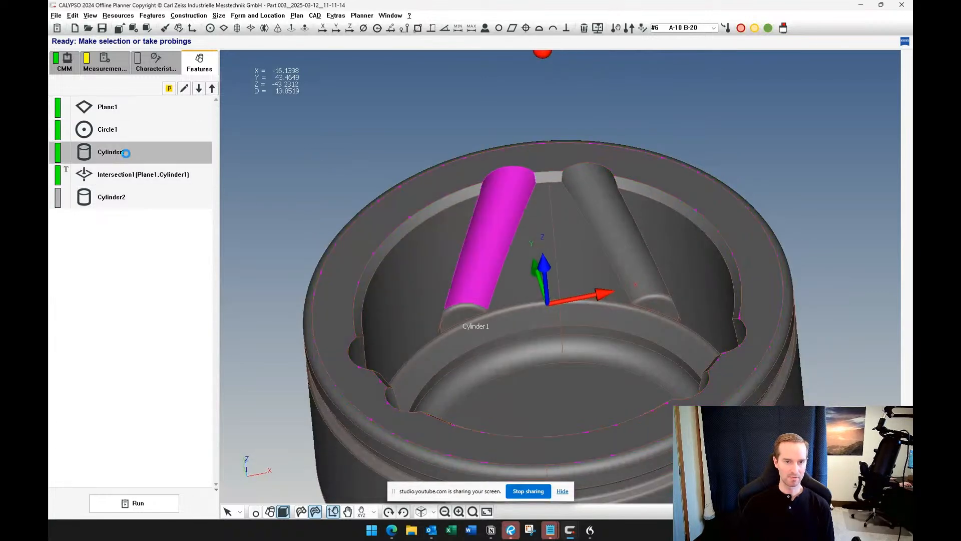
left_click(112, 198)
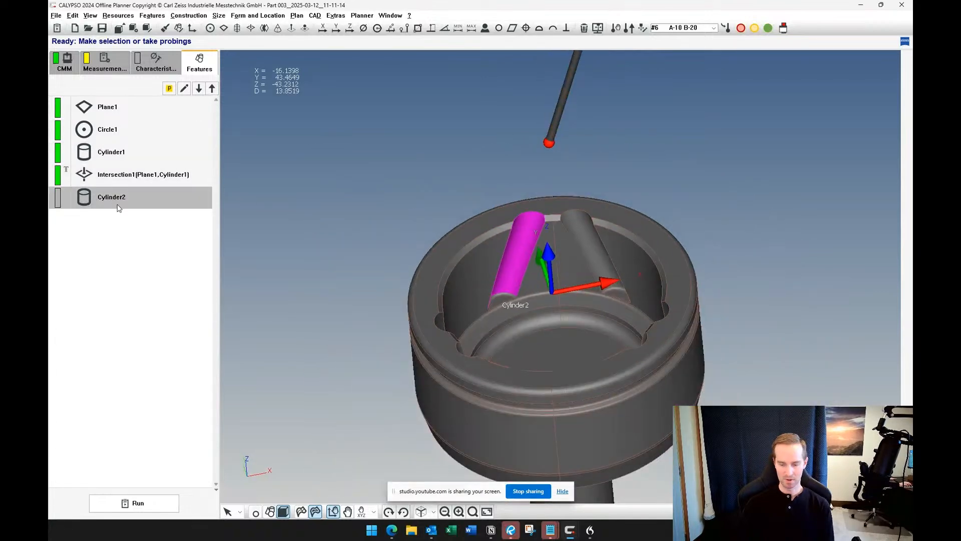
key("Delete")
left_click(110, 227)
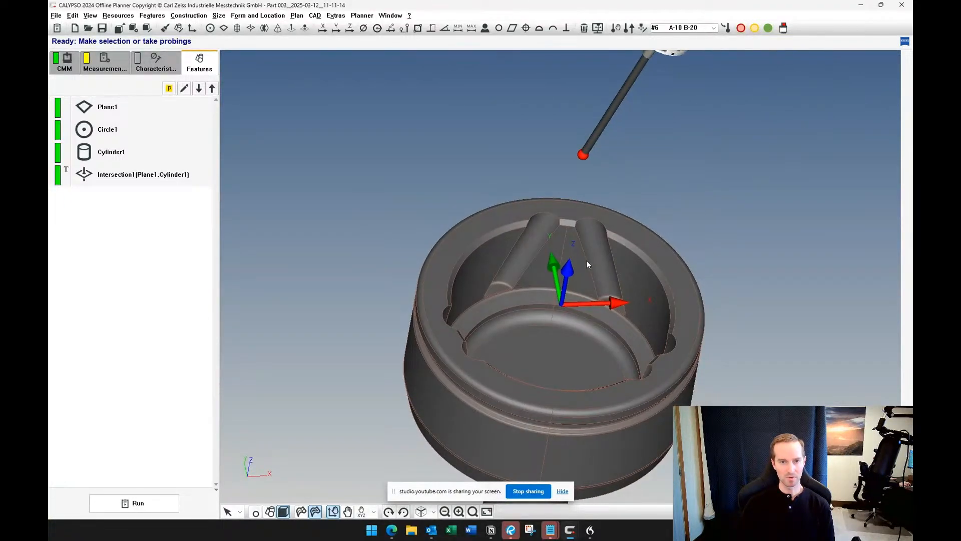
Extract the bore next to Cylinder1 from the CAD model as a cylinder feature.
mouse_move(587, 260)
middle_mouse_down()
mouse_move(566, 258)
mouse_move(587, 262)
mouse_move(578, 252)
middle_mouse_up()
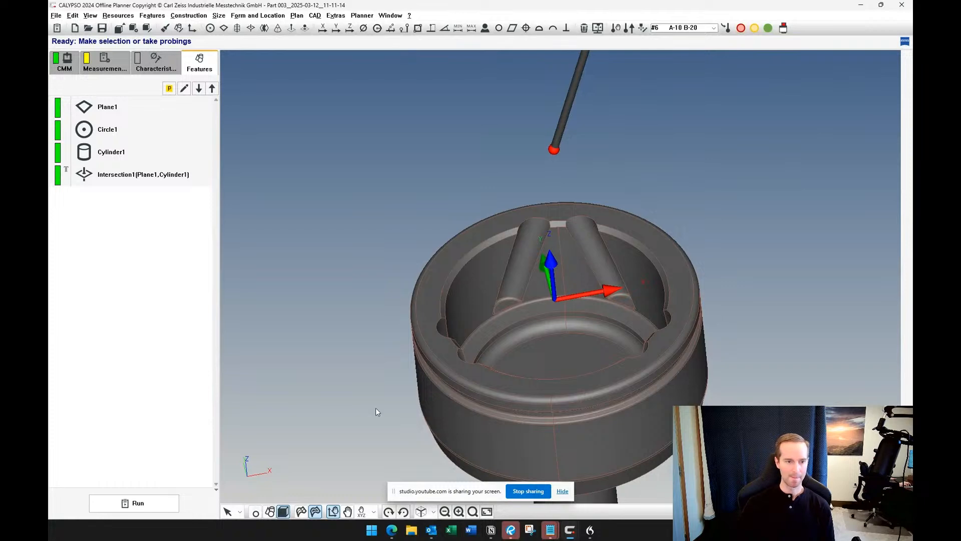
left_click(240, 511)
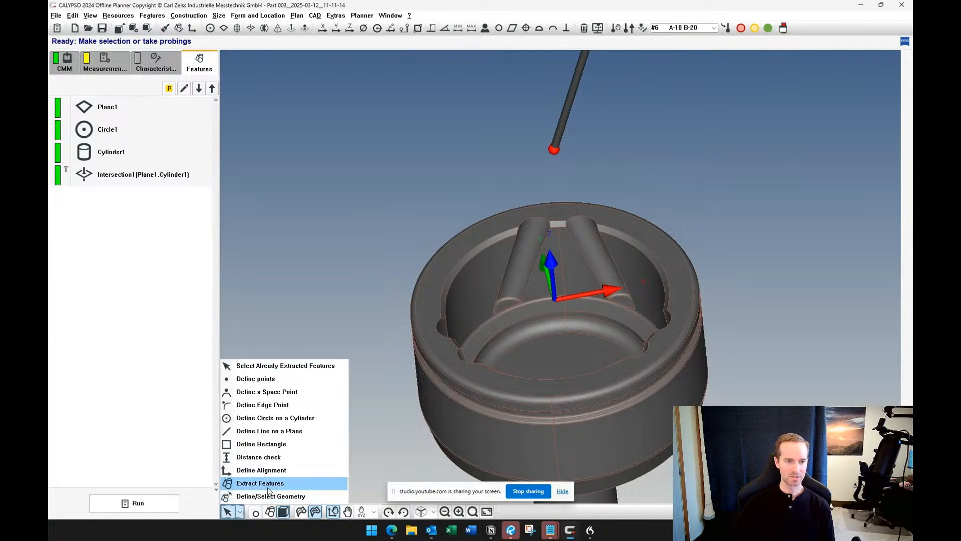
left_click(268, 487)
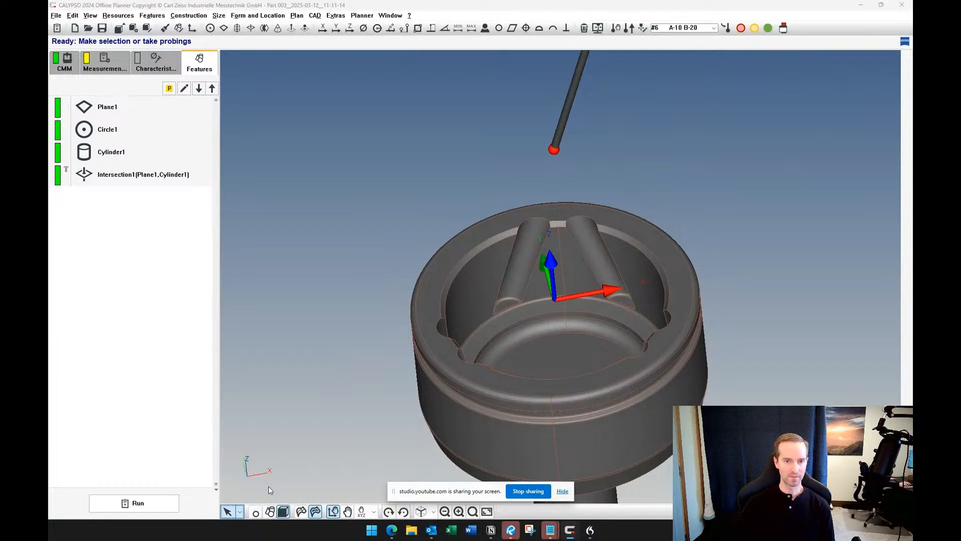
left_click(592, 245)
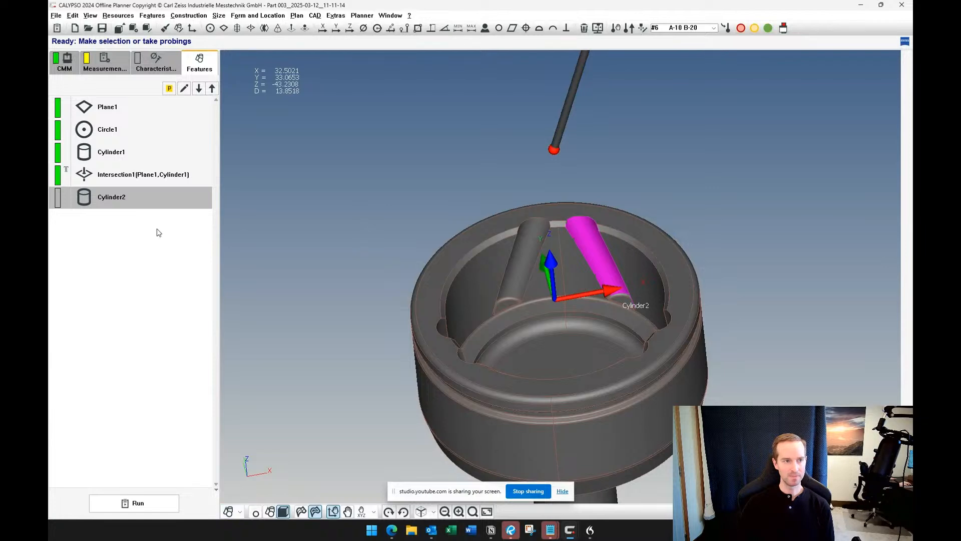
Copy the measurement strategy from Cylinder1 to Cylinder2.
left_click(145, 155)
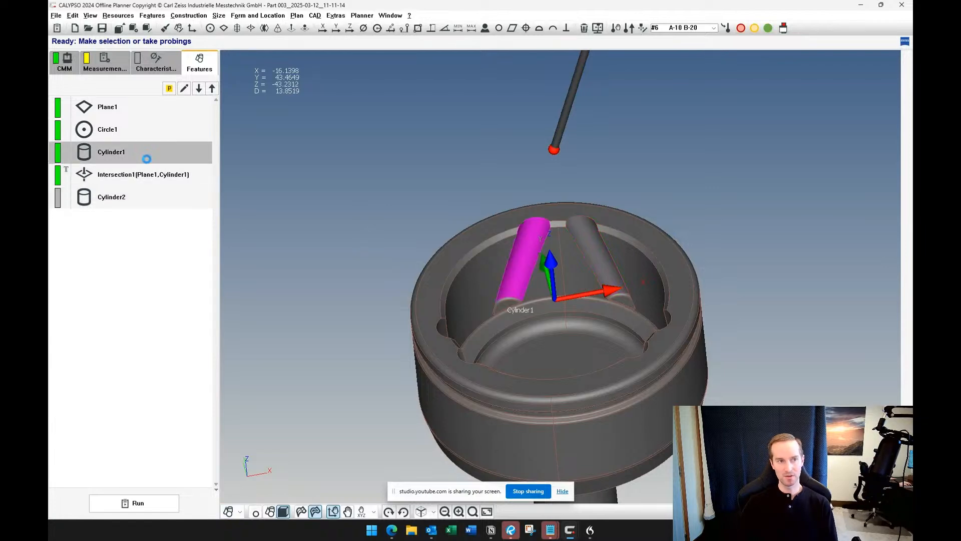
left_click(164, 29)
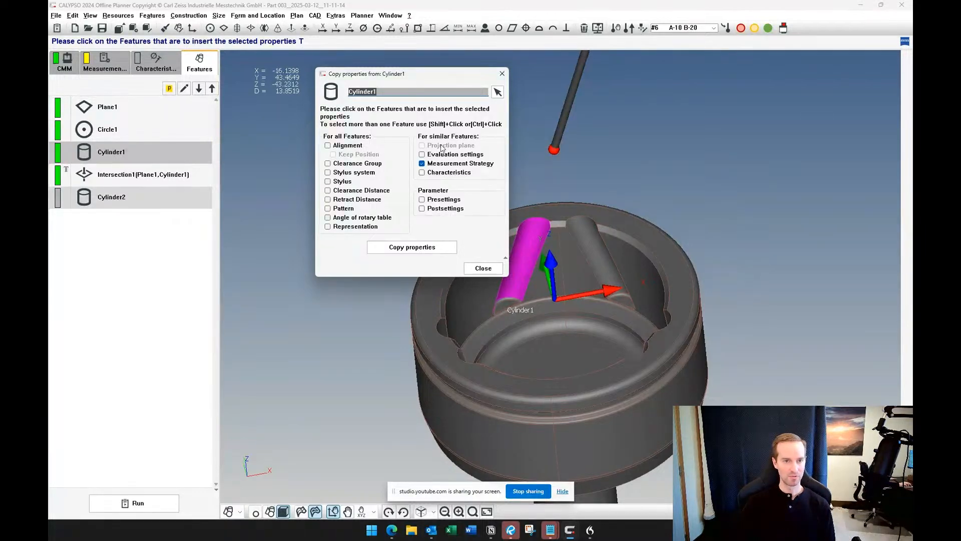
left_click(126, 198)
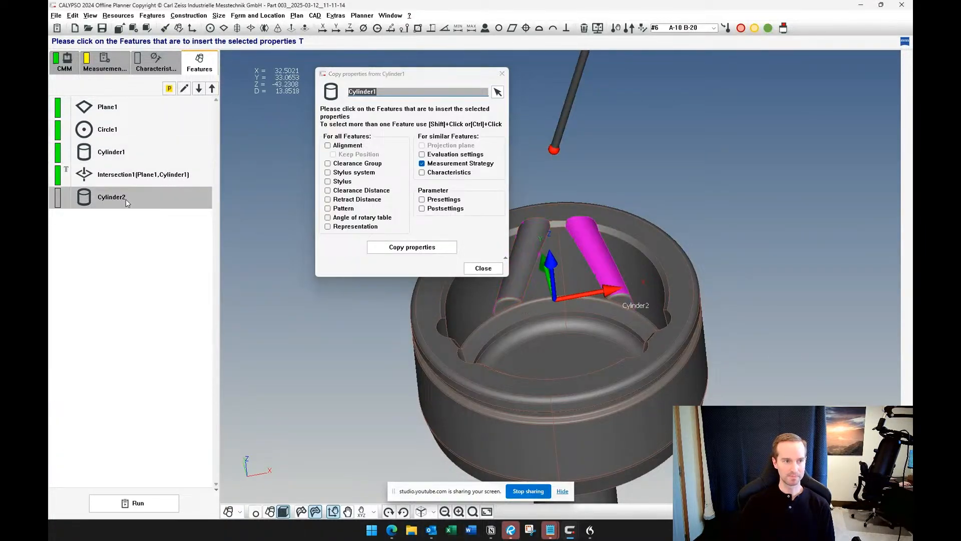
left_click(391, 251)
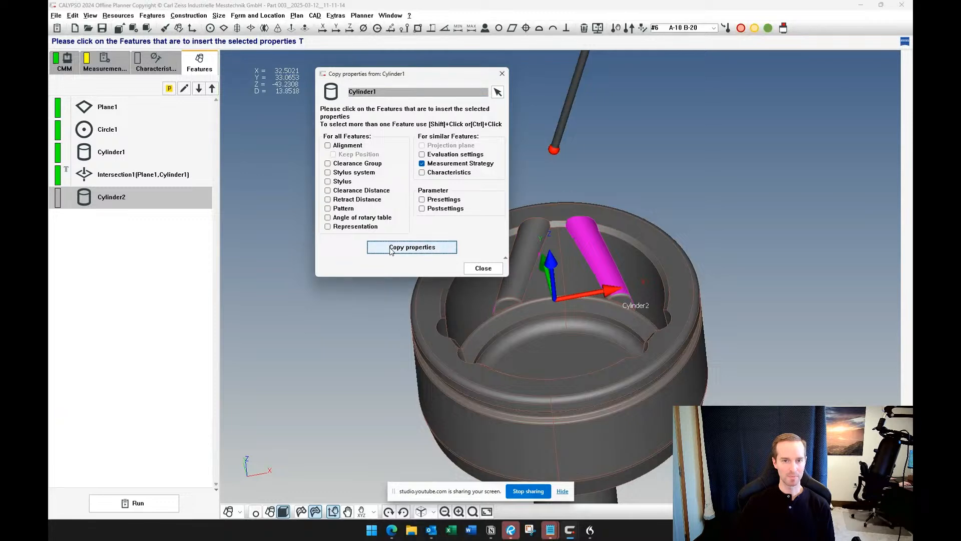
left_click(468, 270)
Open Cylinder2's feature definition to inspect the orientation of its two circle paths.
double_click(162, 201)
middle_click_drag(483, 277, 539, 285)
scroll(530, 285, "up", 2)
scroll(530, 288, "up", 4)
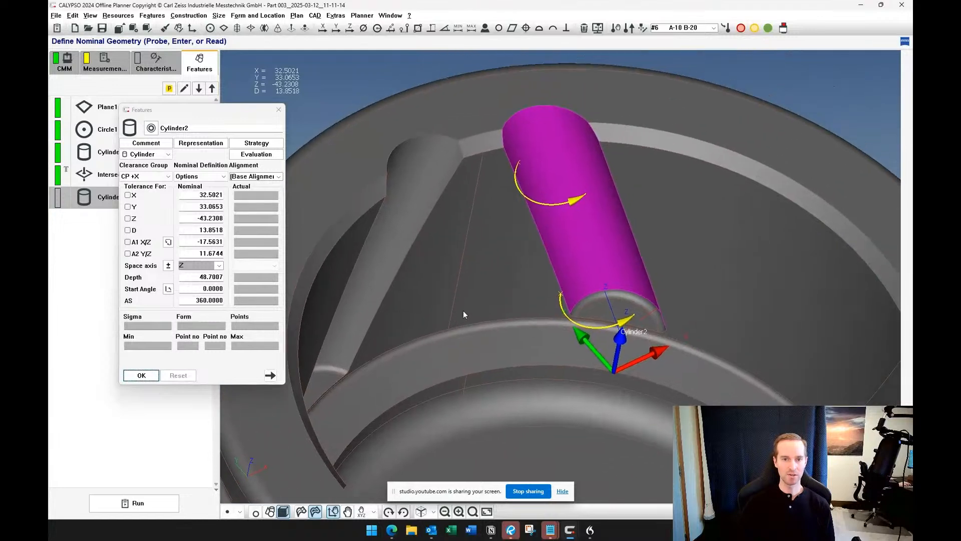
Try start angles of 100, 180 and 200 for Cylinder2.
left_click_drag(200, 289, 263, 291)
type("100")
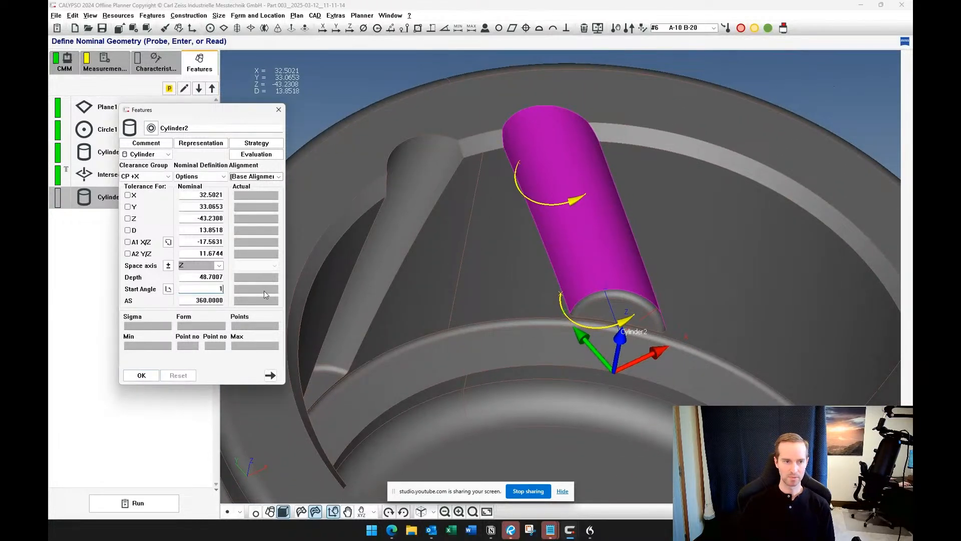
key("Tab")
left_click_drag(202, 290, 291, 289)
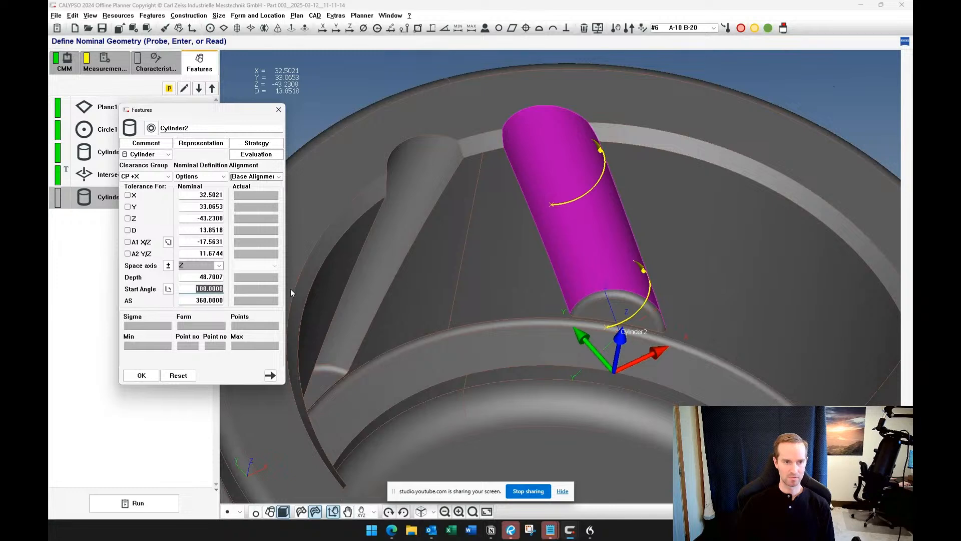
type("180")
key("Tab")
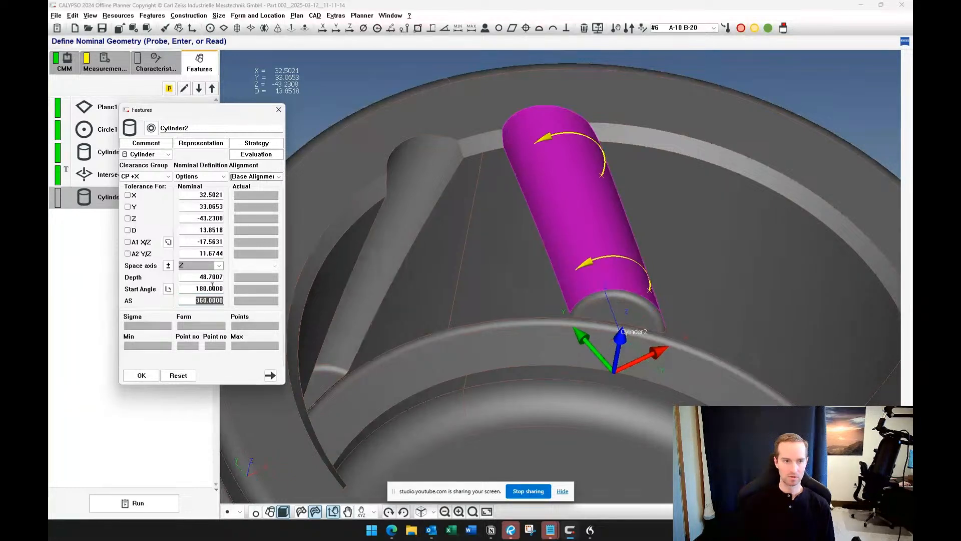
left_click_drag(197, 288, 335, 296)
type("200")
key("Tab")
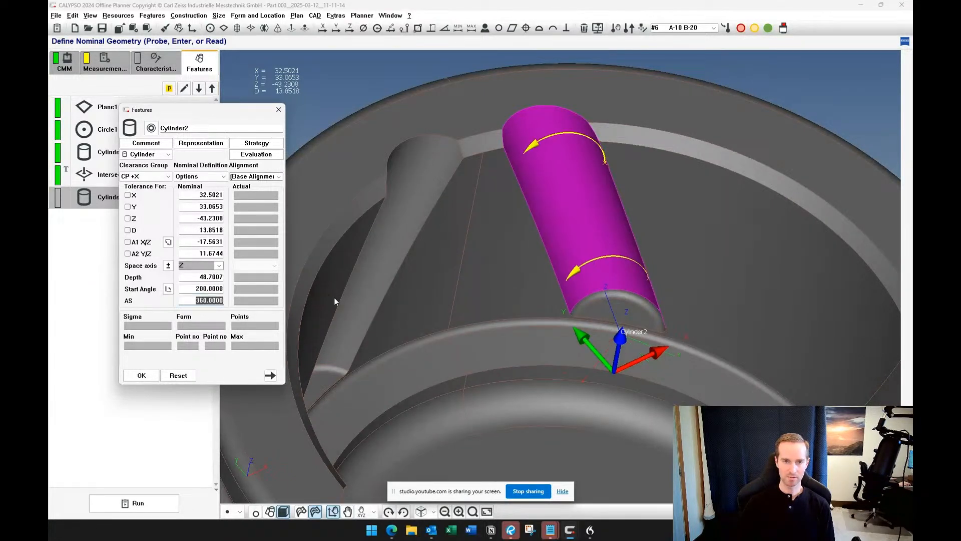
Set Cylinder2's start angle to 220 so the circle paths lie on the bore surface.
middle_click_drag(382, 297, 533, 285)
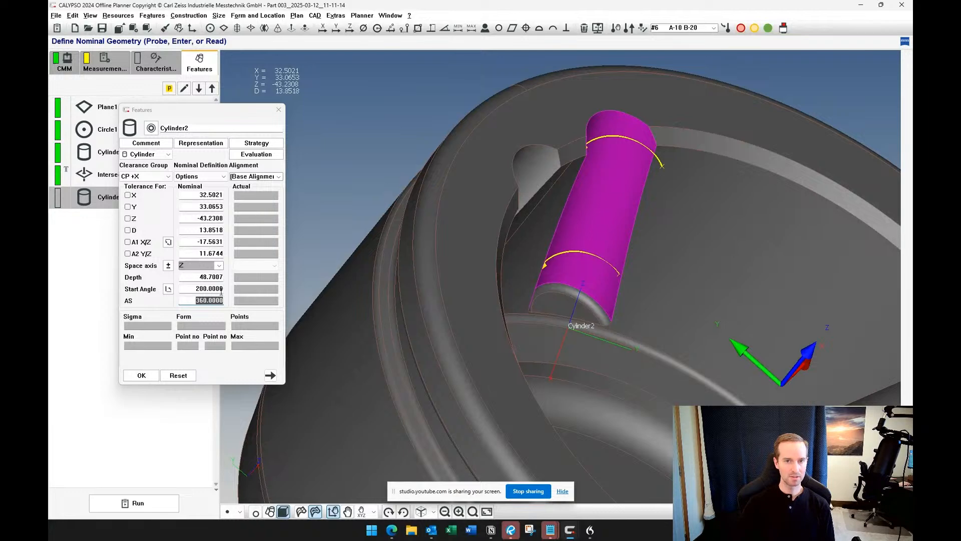
middle_click_drag(526, 284, 493, 284)
left_click_drag(196, 288, 321, 297)
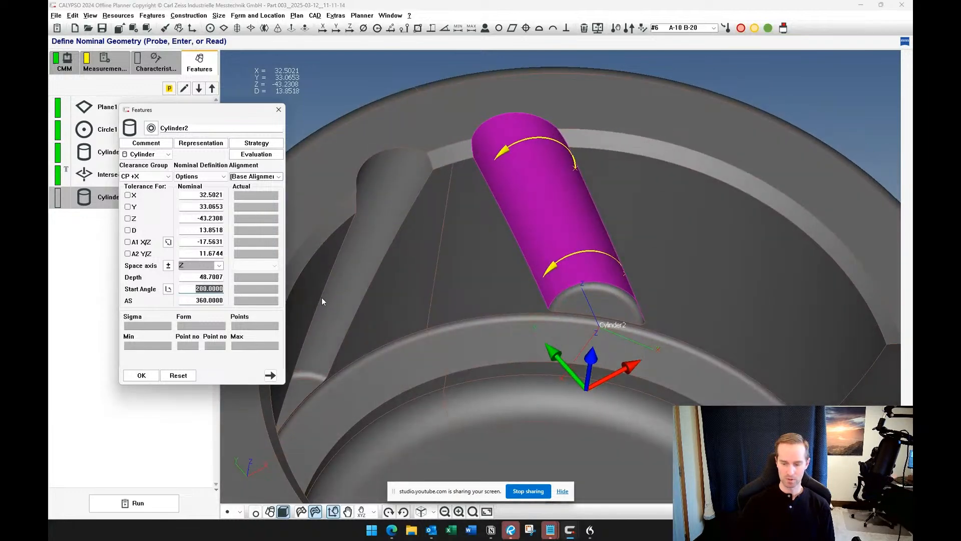
type("220")
key("Tab")
middle_click_drag(524, 299, 430, 267)
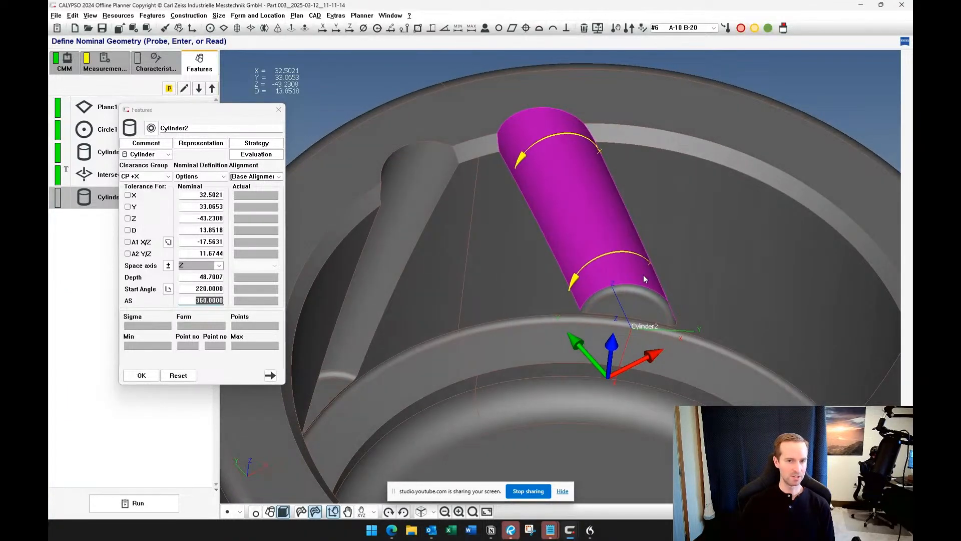
Shift the circle path near Cylinder2's lower end on the model to a start angle of about 121.2°.
left_click(272, 144)
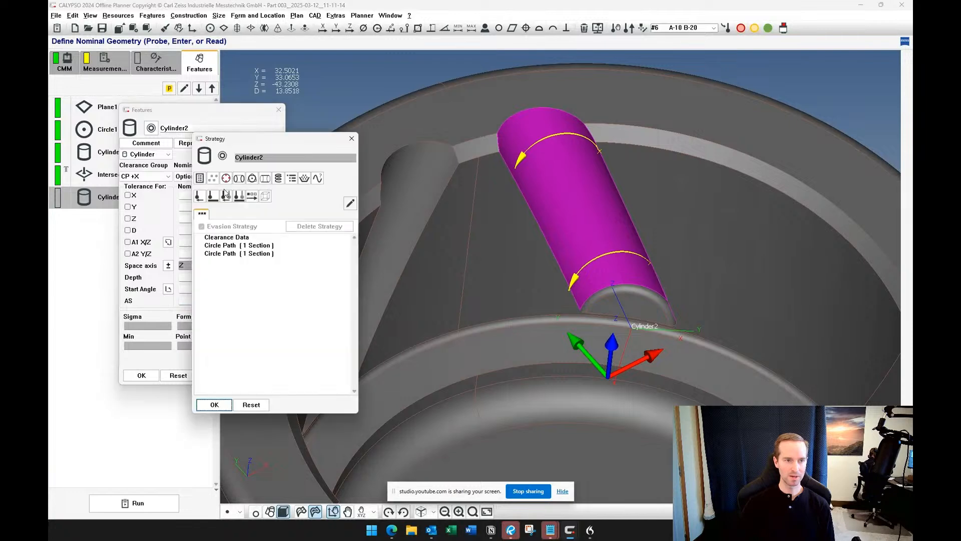
double_click(237, 246)
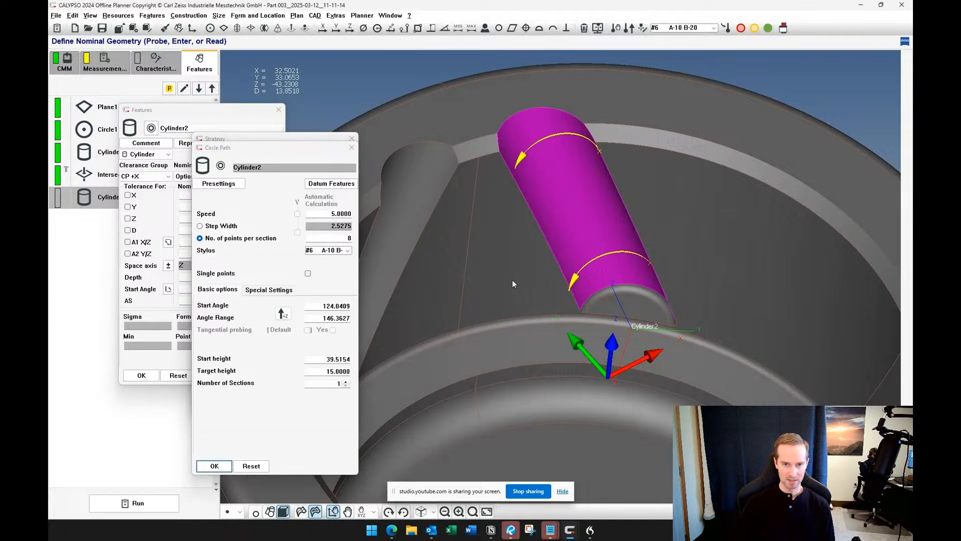
middle_click_drag(512, 280, 536, 275)
scroll(653, 291, "up", 3)
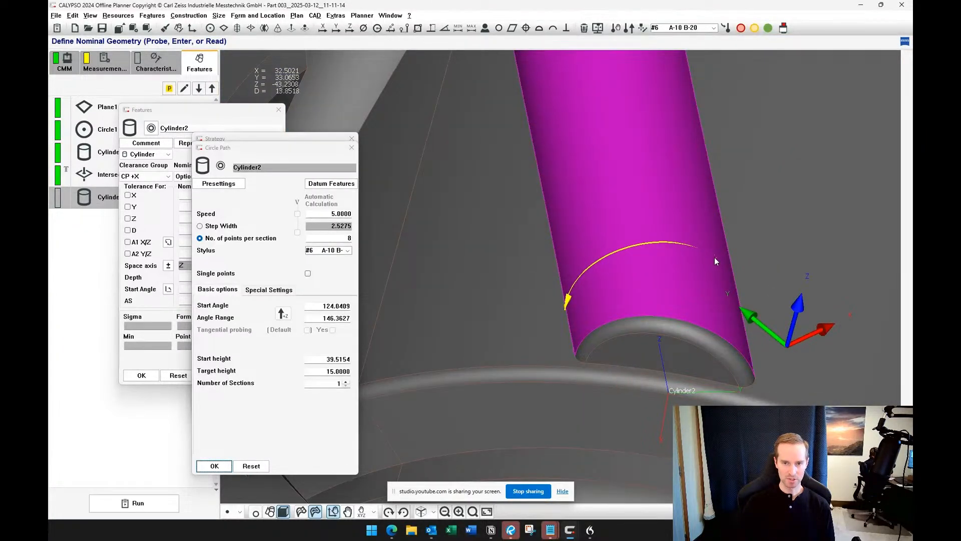
left_click_drag(726, 273, 725, 273)
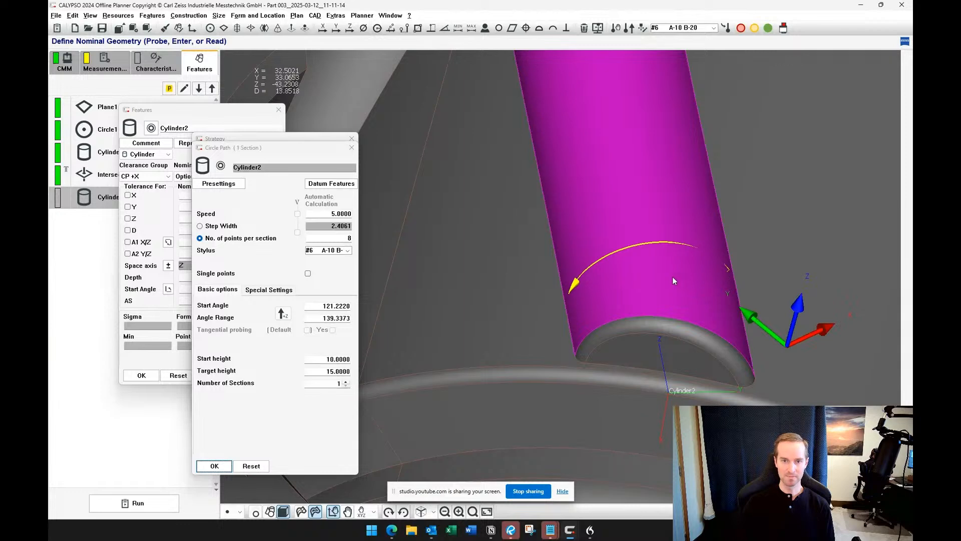
middle_click_drag(579, 176, 540, 317)
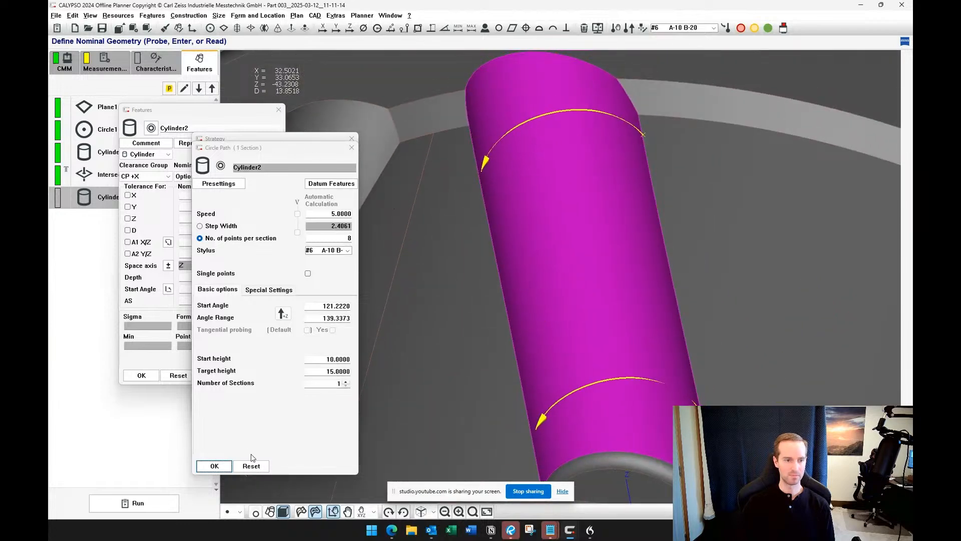
left_click(214, 467)
Shift the circle path near Cylinder2's upper end to a start angle of about 129.7° and accept the feature's strategy.
left_click(268, 245)
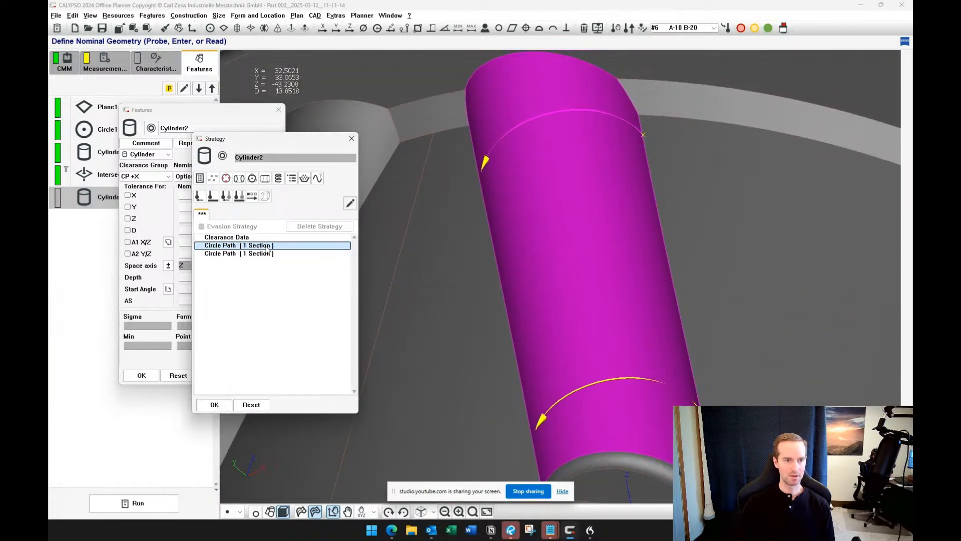
double_click(267, 248)
middle_click_drag(586, 174, 680, 186)
scroll(676, 167, "up", 3)
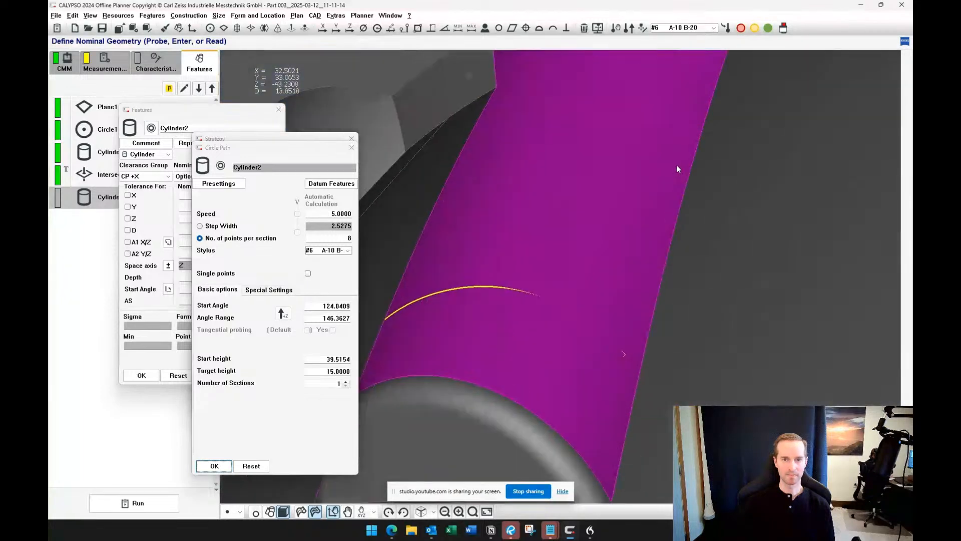
left_click_drag(672, 131, 662, 121)
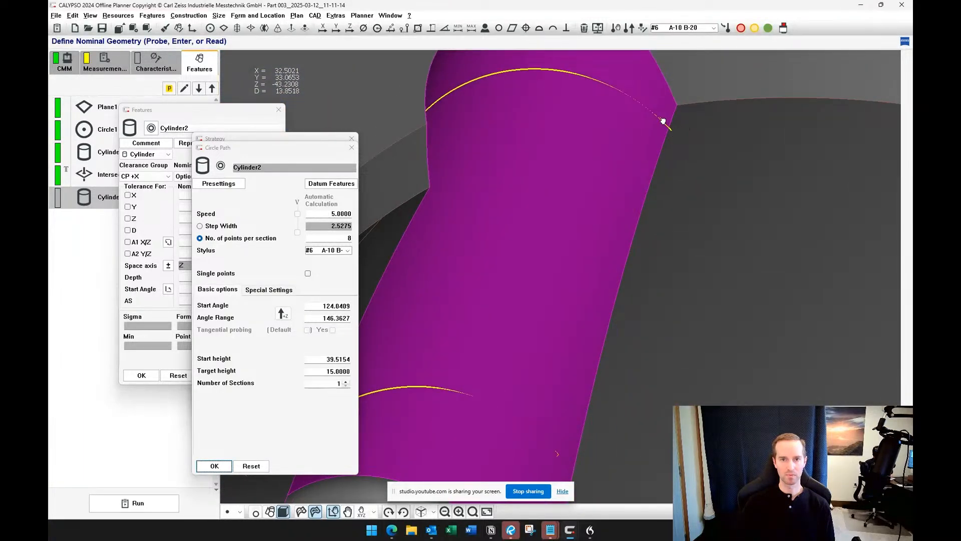
scroll(586, 281, "down", 3)
middle_click_drag(584, 283, 532, 245)
scroll(533, 245, "down", 4)
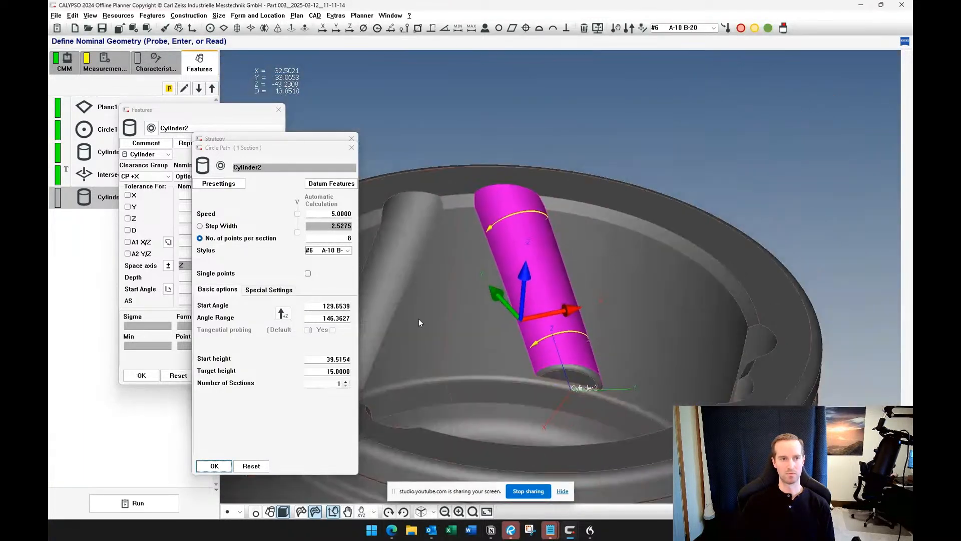
left_click(215, 465)
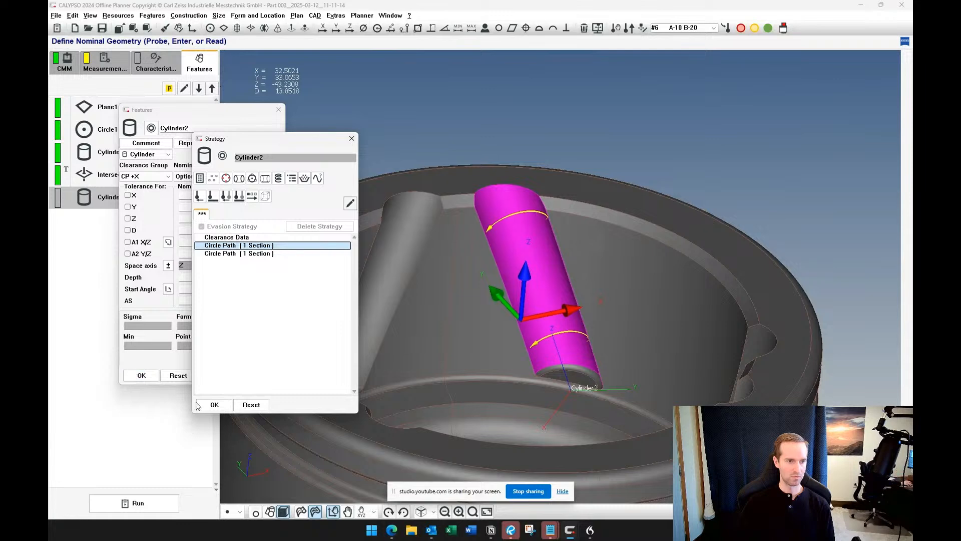
left_click(214, 405)
left_click(141, 375)
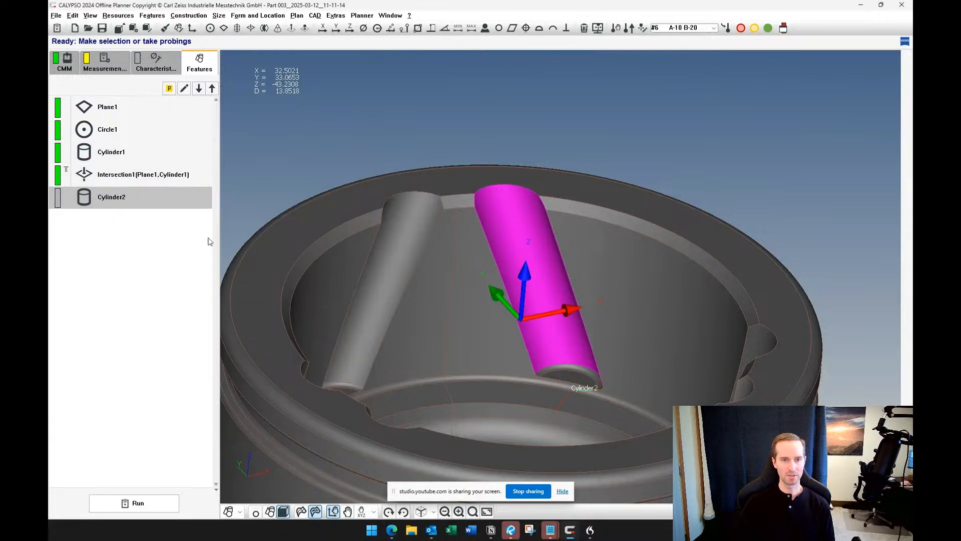
Add a diameter characteristic to Cylinder2 using the Last input tolerance class, with an upper tolerance of 0.1 and lower tolerance of -0.1.
middle_click_drag(546, 273, 553, 255)
scroll(553, 255, "down", 2)
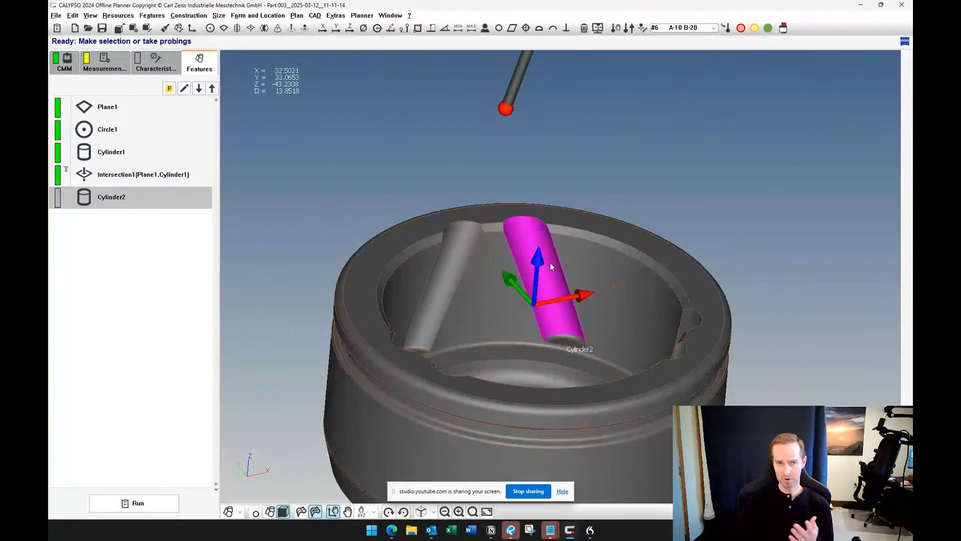
double_click(144, 197)
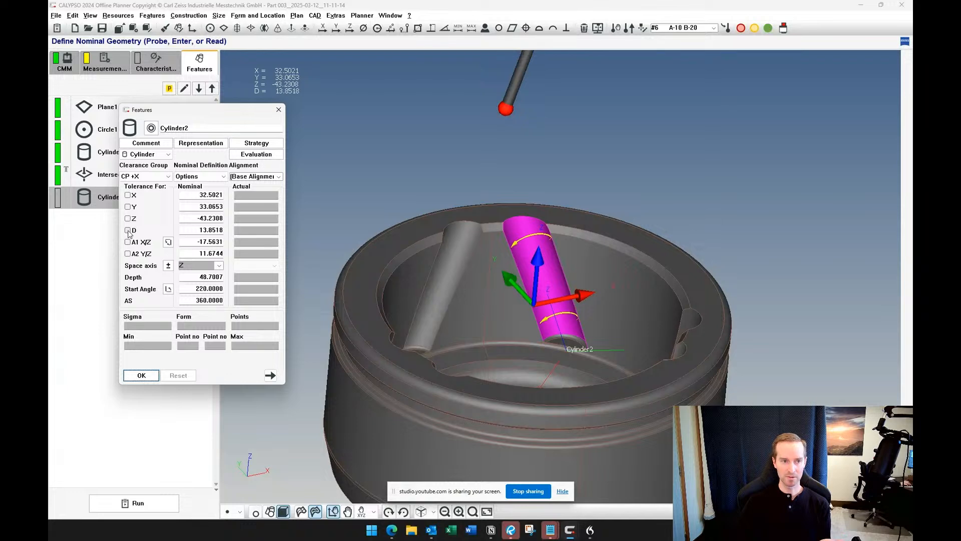
left_click(128, 230)
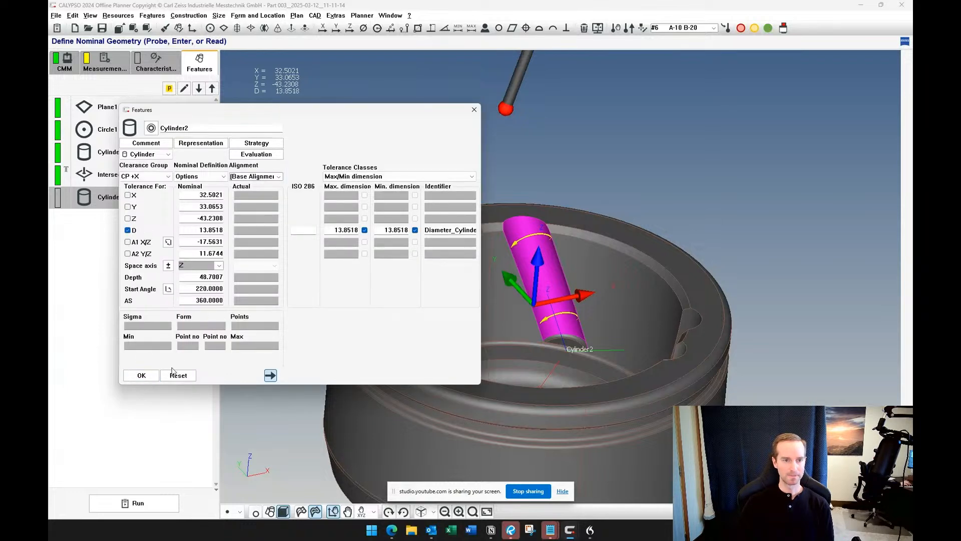
left_click(357, 177)
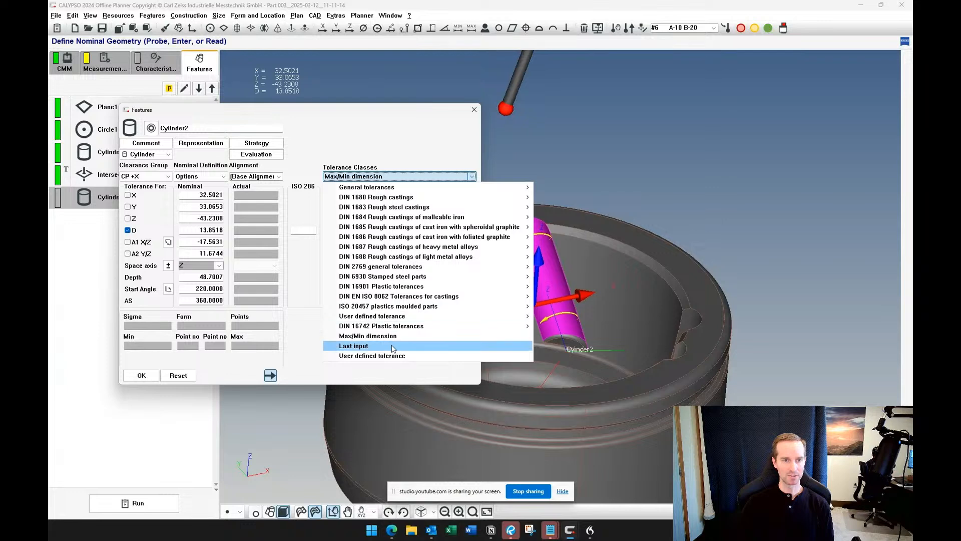
left_click(347, 345)
double_click(342, 231)
type(".1")
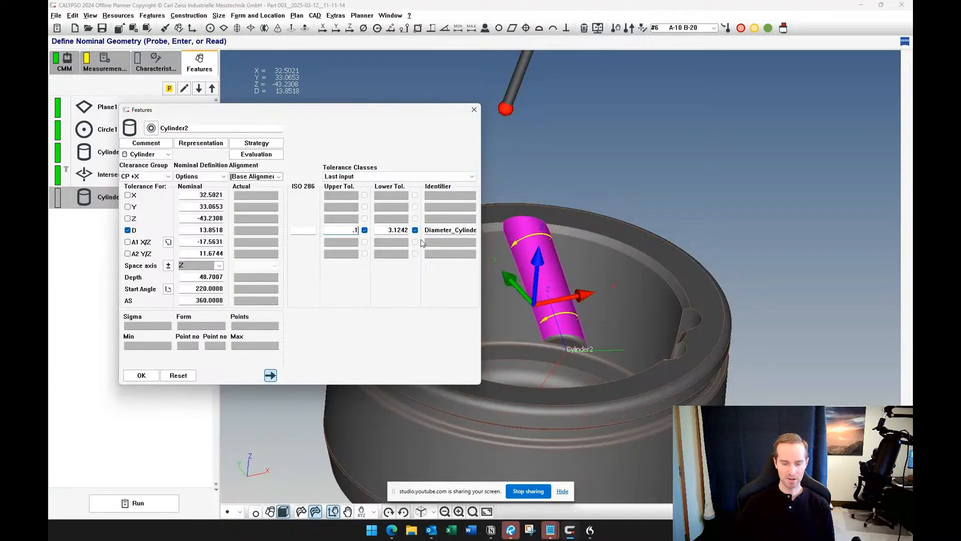
key("Tab")
key("Tab")
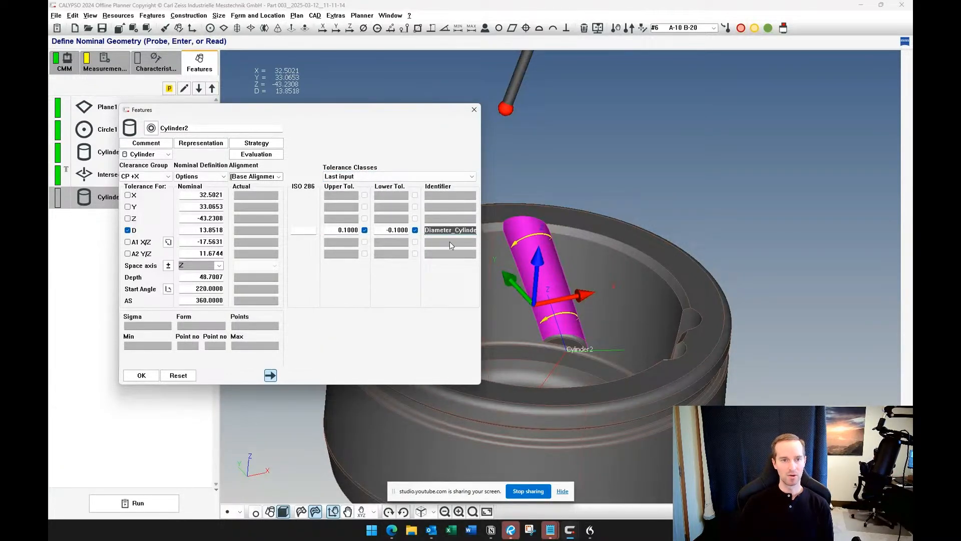
left_click(141, 375)
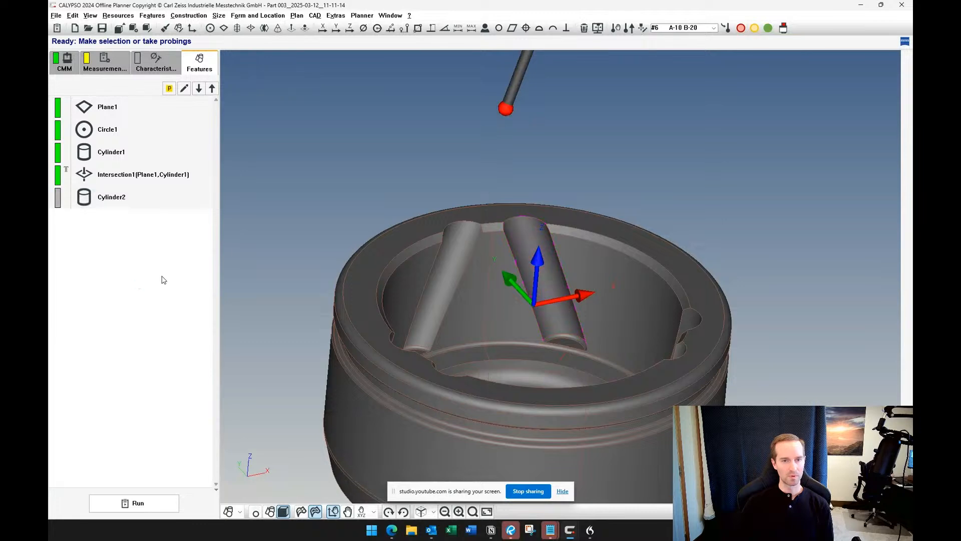
middle_click_drag(402, 209, 371, 236)
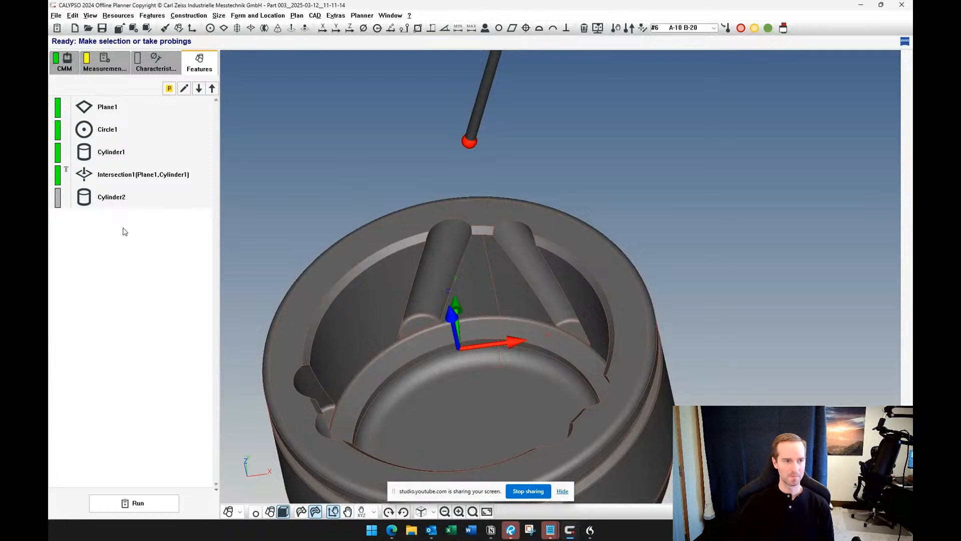
Add a position characteristic to the measurement plan and assign Cylinder2 as its feature.
mouse_move(355, 180)
middle_mouse_down()
mouse_move(358, 195)
mouse_move(368, 172)
middle_mouse_up()
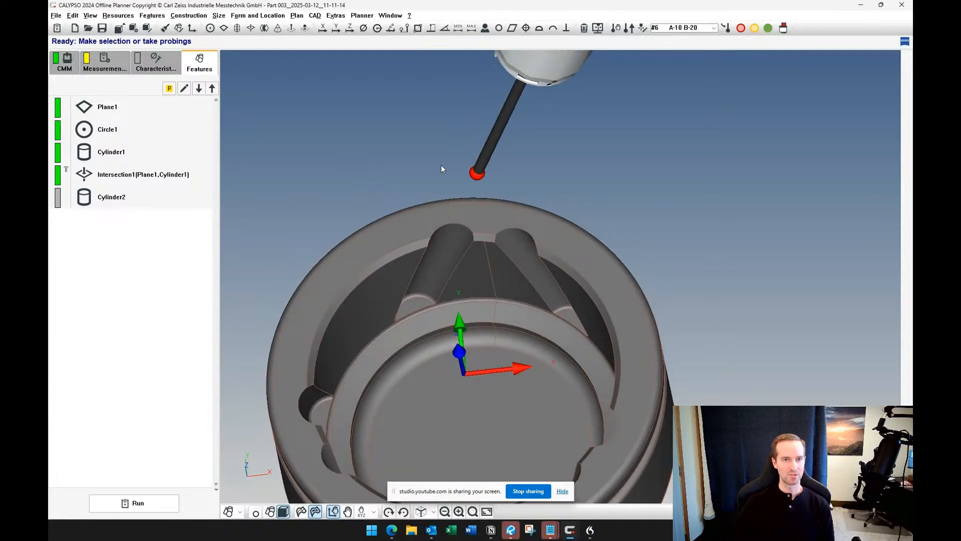
left_click(145, 180)
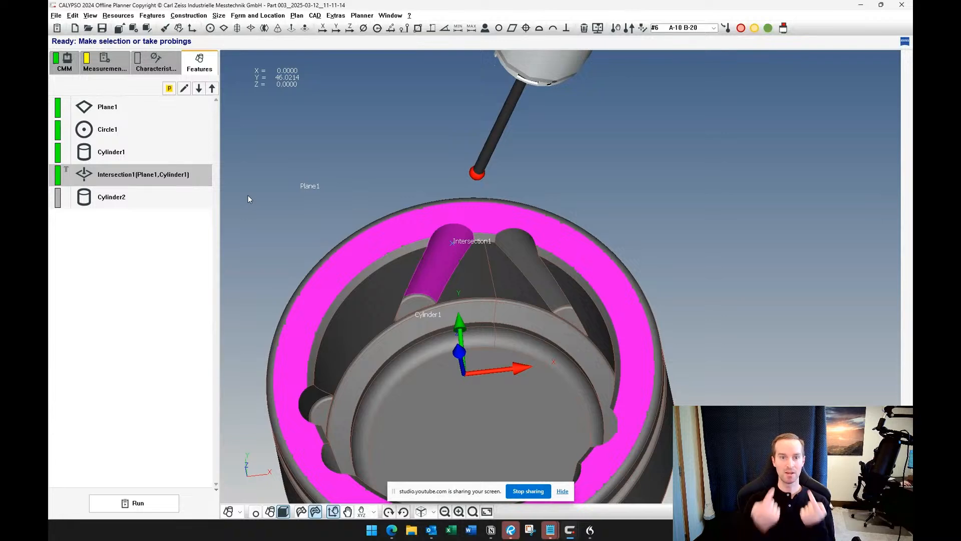
middle_click_drag(488, 262, 512, 235)
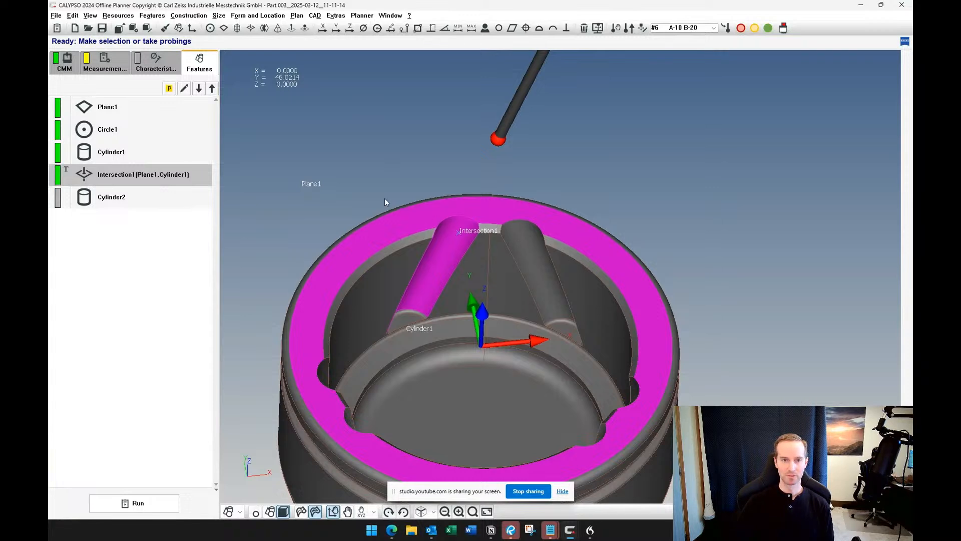
middle_click_drag(386, 201, 514, 193)
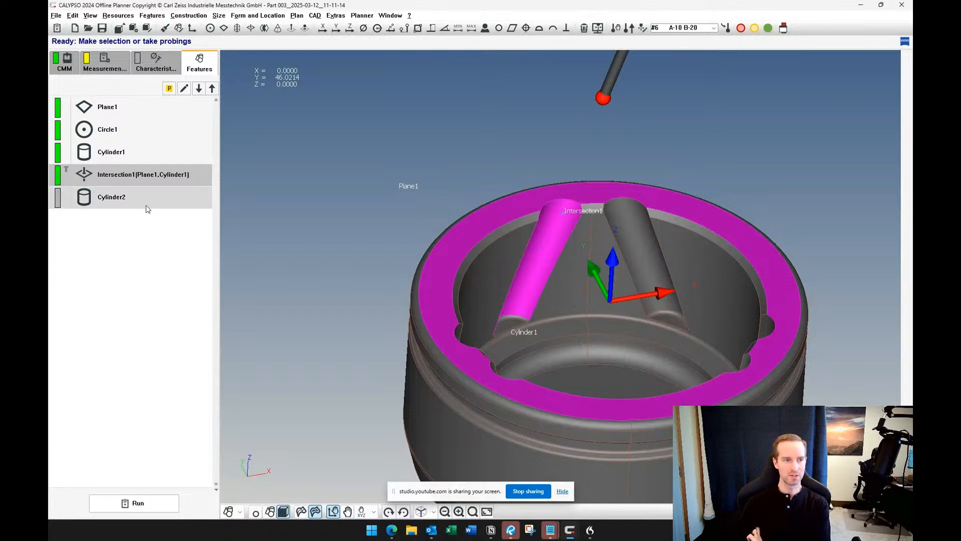
left_click(148, 219)
left_click(526, 28)
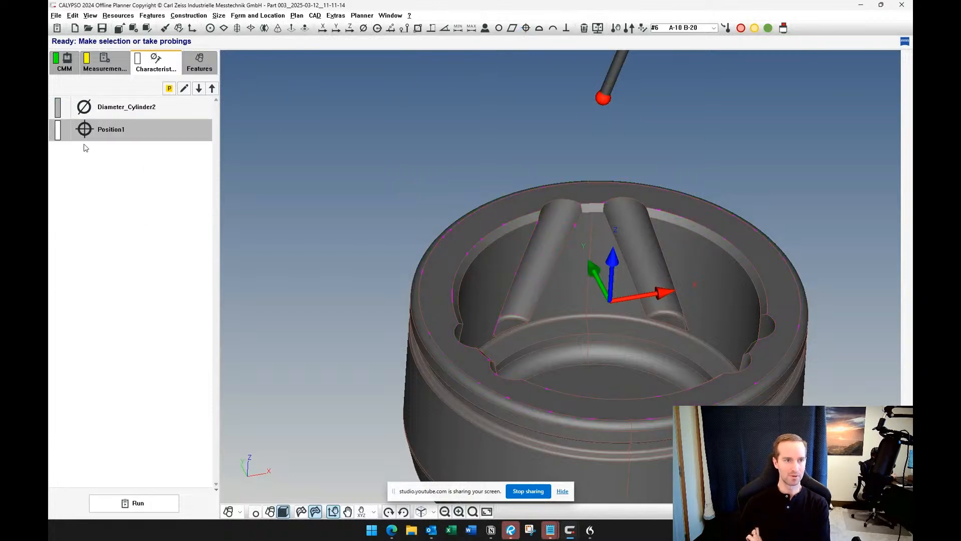
left_click(137, 214)
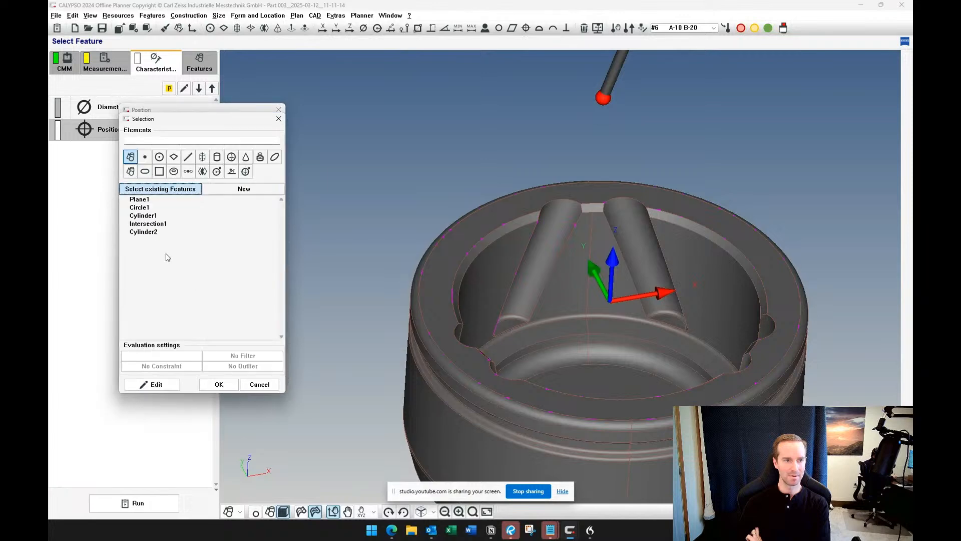
left_click(143, 232)
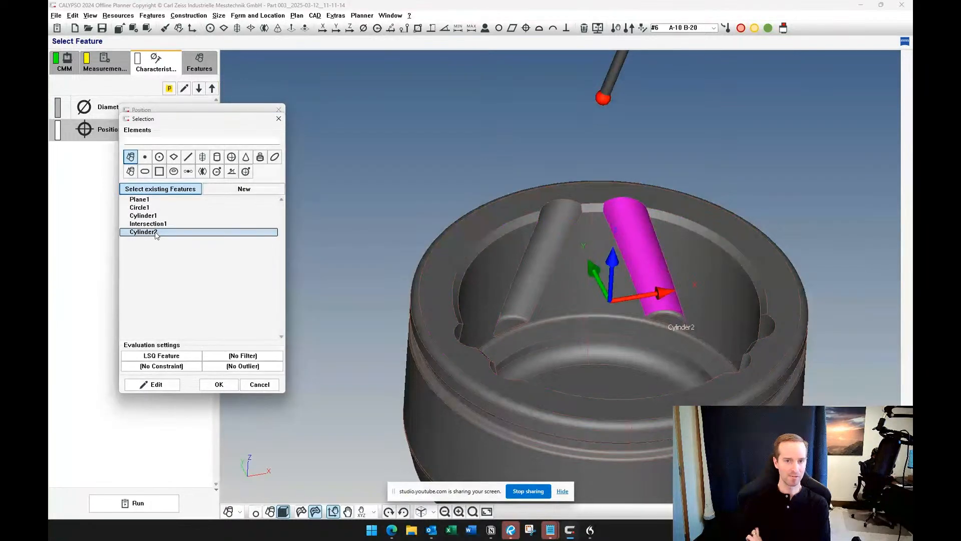
left_click(220, 385)
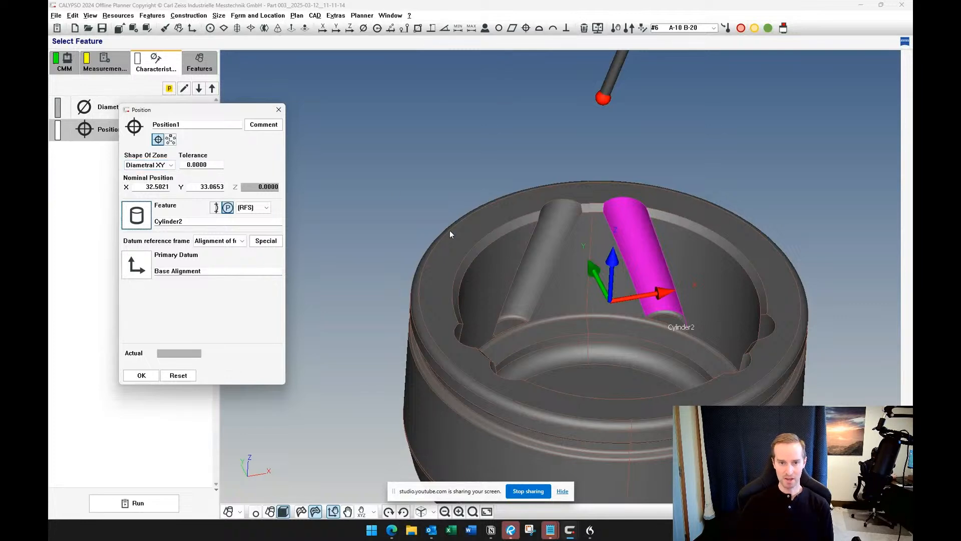
Examine Cylinder2's projected tolerance zone on the model with the Diametral XY zone shape.
middle_click_drag(452, 233, 664, 390)
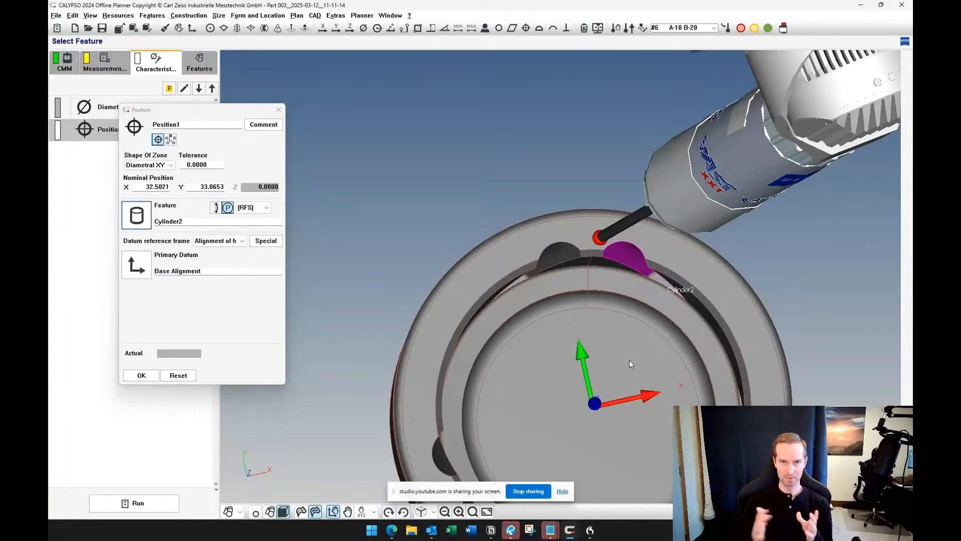
middle_click_drag(623, 347, 630, 312)
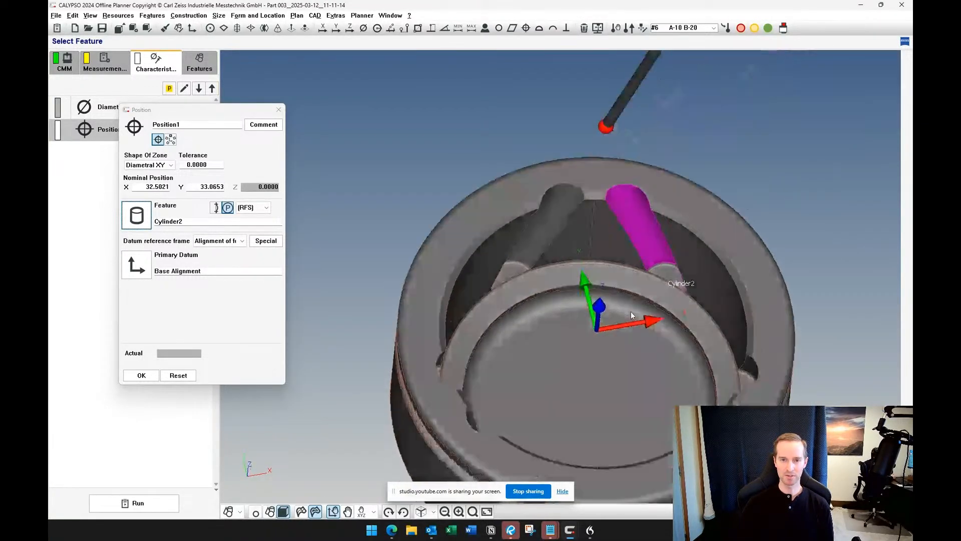
middle_click_drag(653, 244, 626, 286)
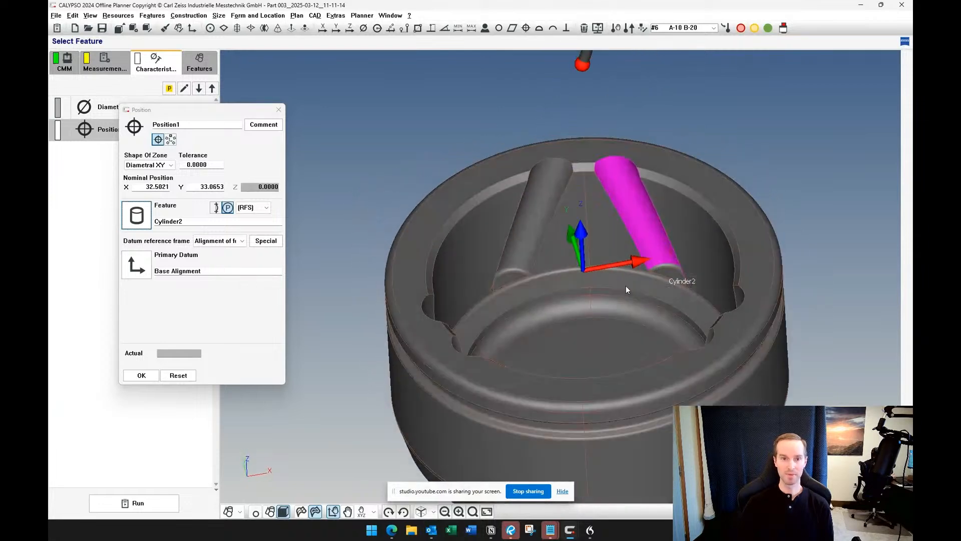
scroll(587, 261, "up", 5)
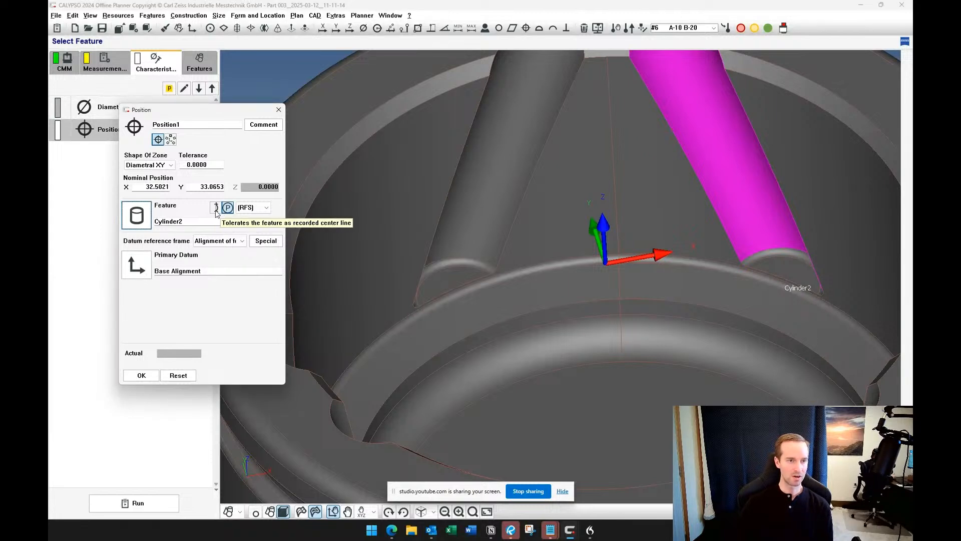
scroll(562, 253, "down", 5)
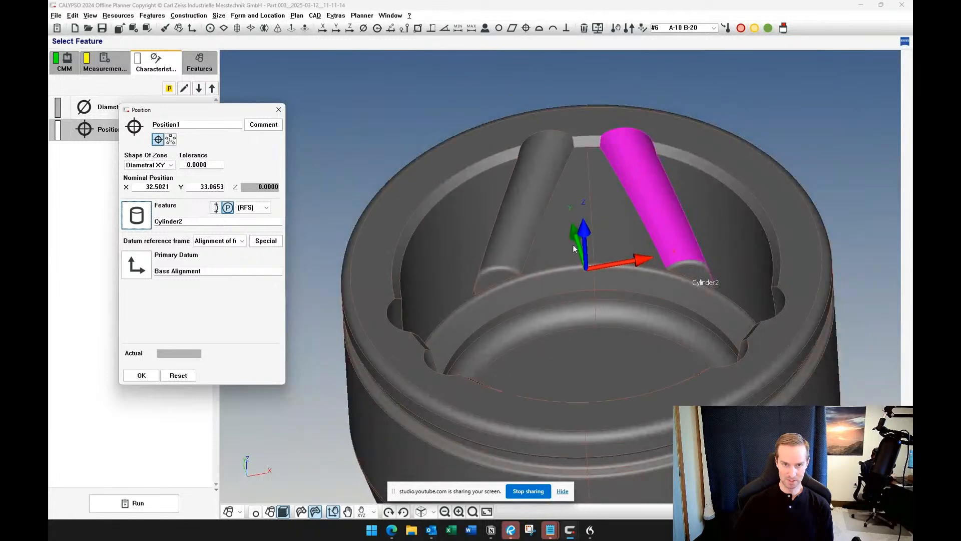
right_click_drag(573, 244, 544, 286)
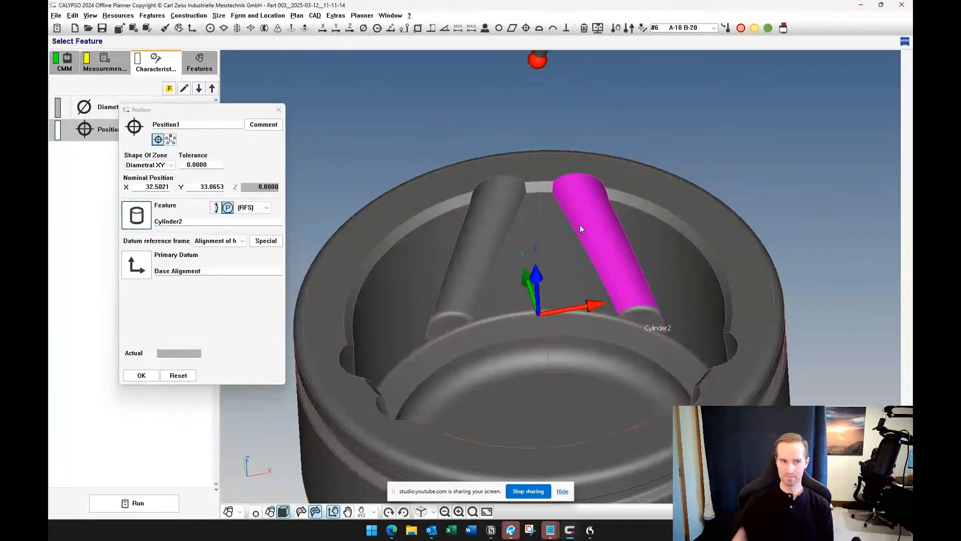
left_click(218, 207)
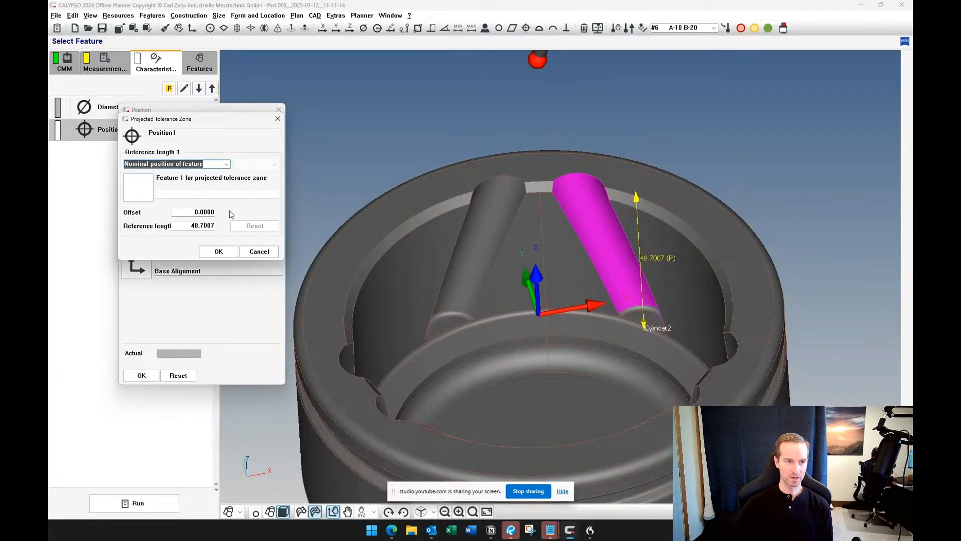
scroll(575, 286, "up", 6)
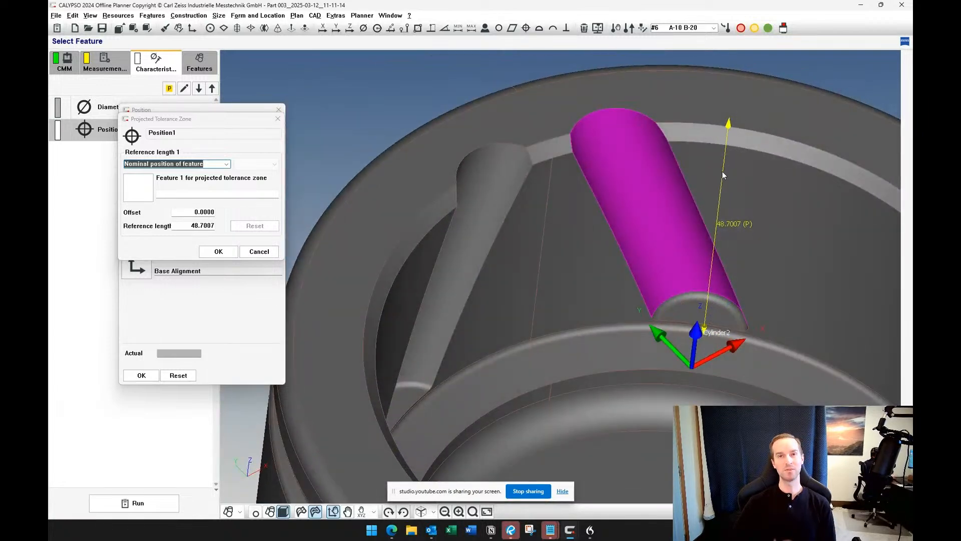
middle_click_drag(628, 209, 615, 192)
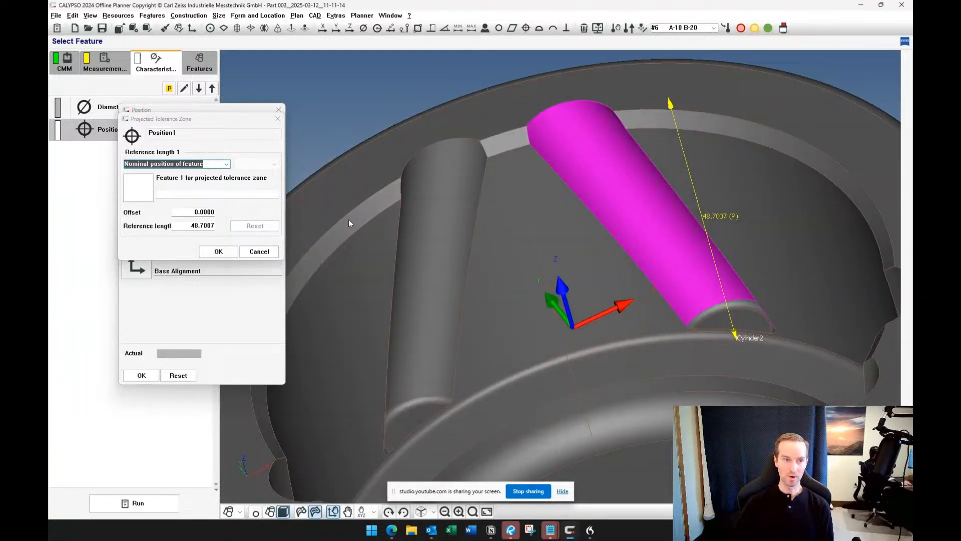
left_click(217, 252)
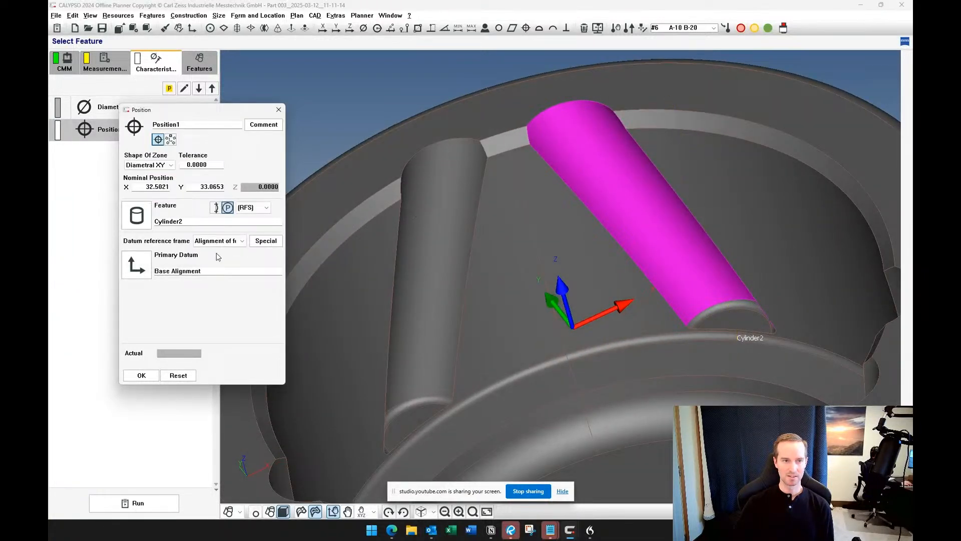
Set the position's shape of zone to Polar, check its projected tolerance zone and accept the characteristic.
left_click(171, 166)
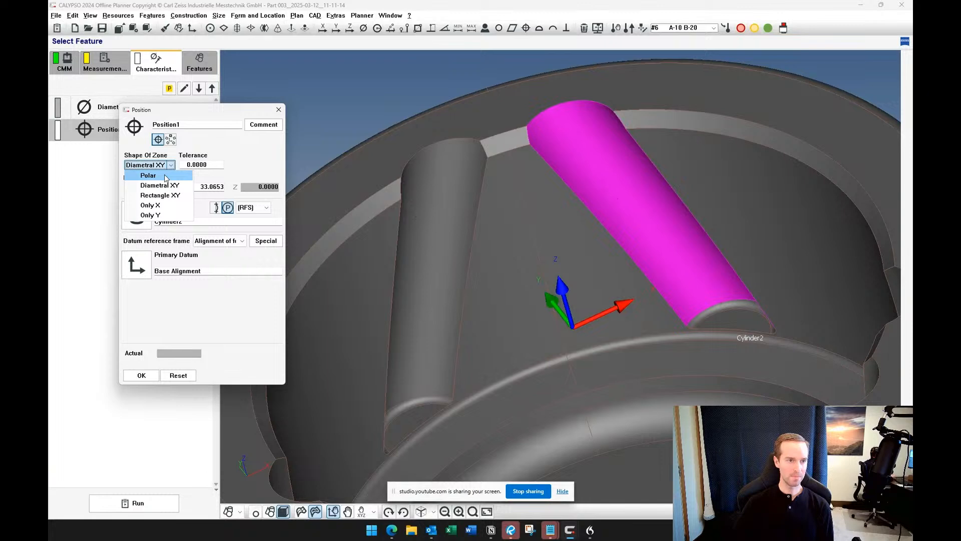
left_click(165, 176)
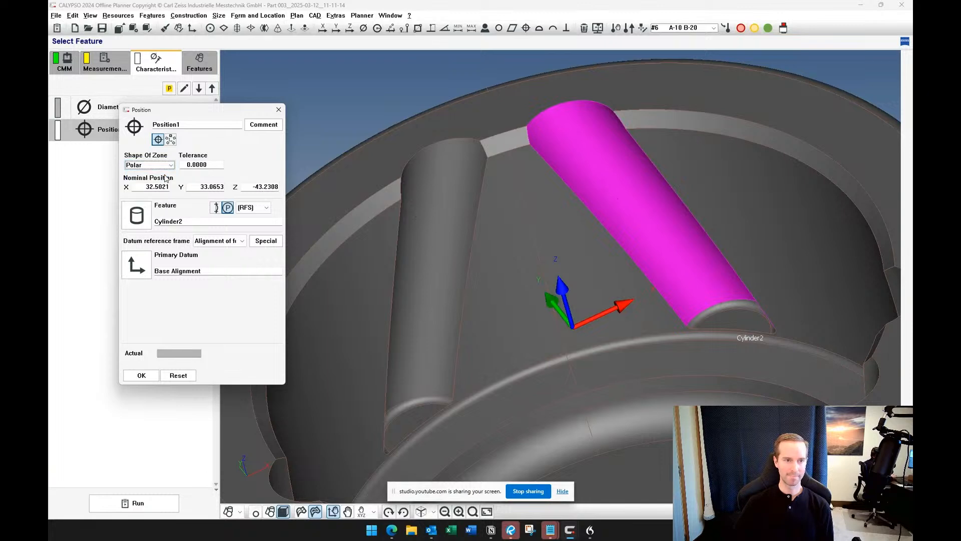
left_click(227, 207)
scroll(666, 281, "down", 5)
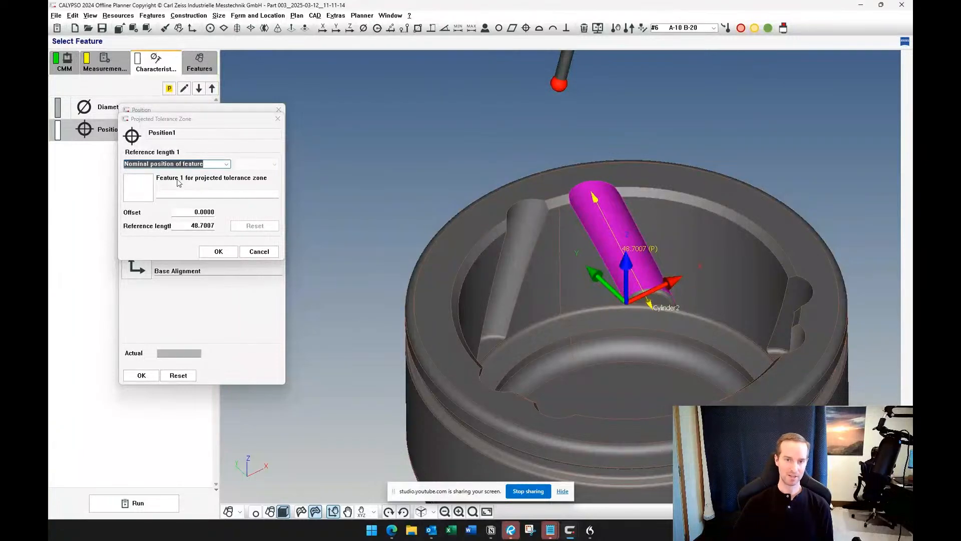
left_click(226, 253)
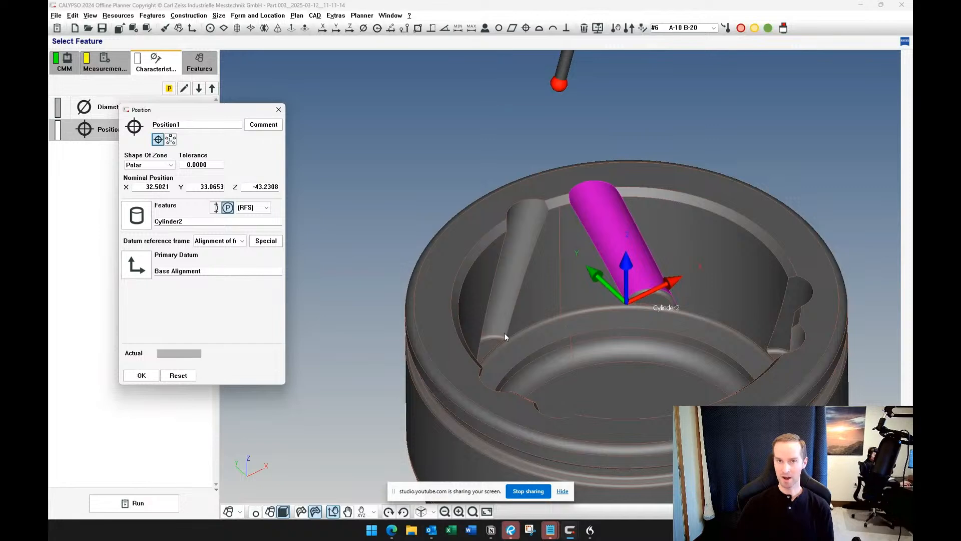
left_click(152, 377)
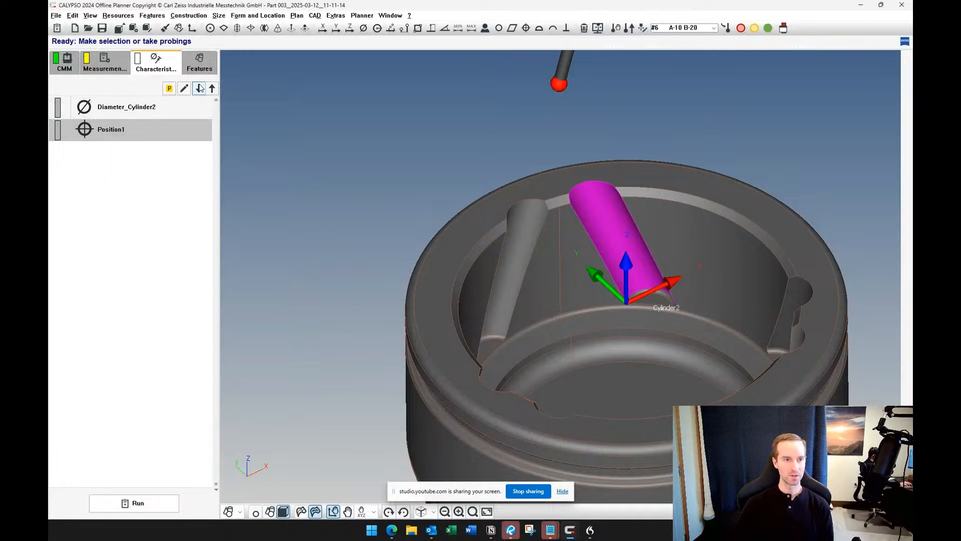
Review the definition of Intersection1 between Plane1 and Cylinder1 and examine its location on the model.
left_click(199, 64)
double_click(133, 175)
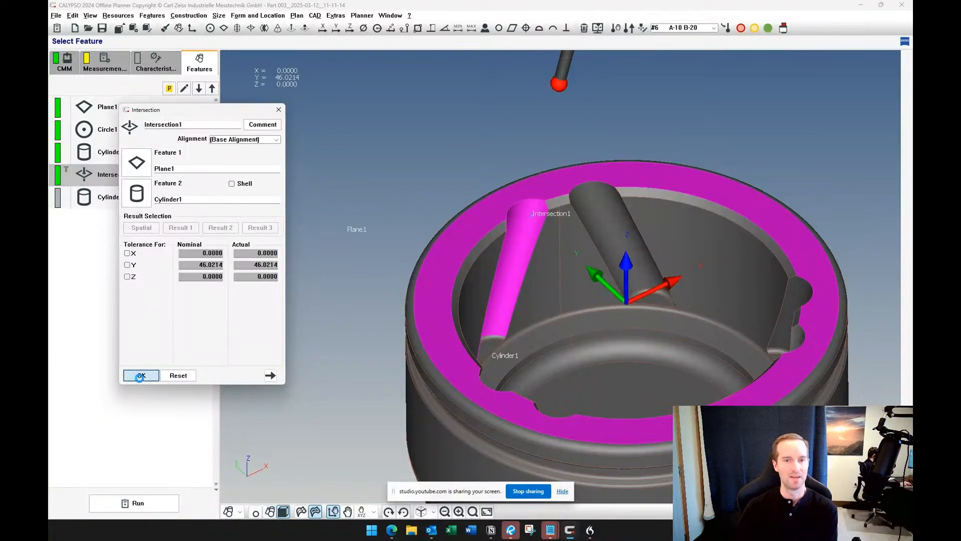
left_click(141, 376)
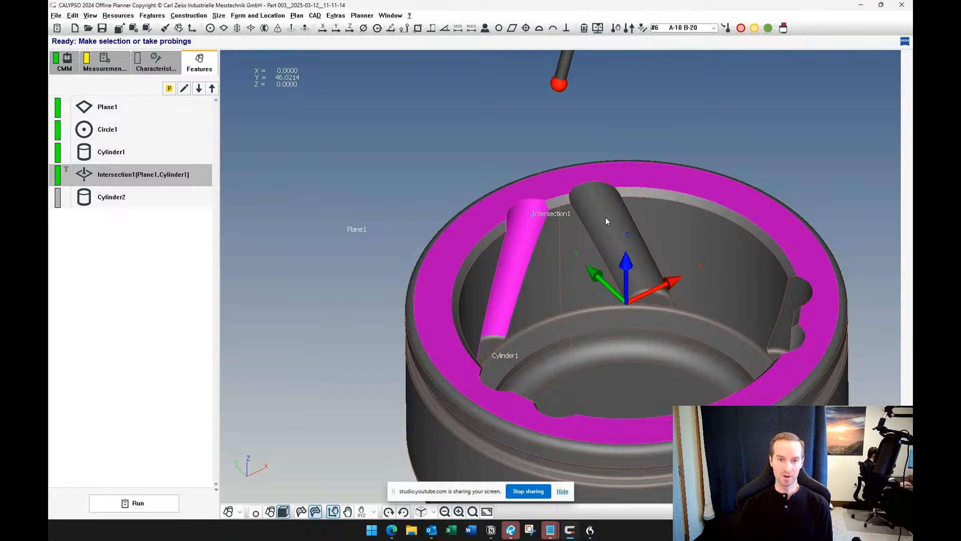
middle_click_drag(581, 253, 563, 236)
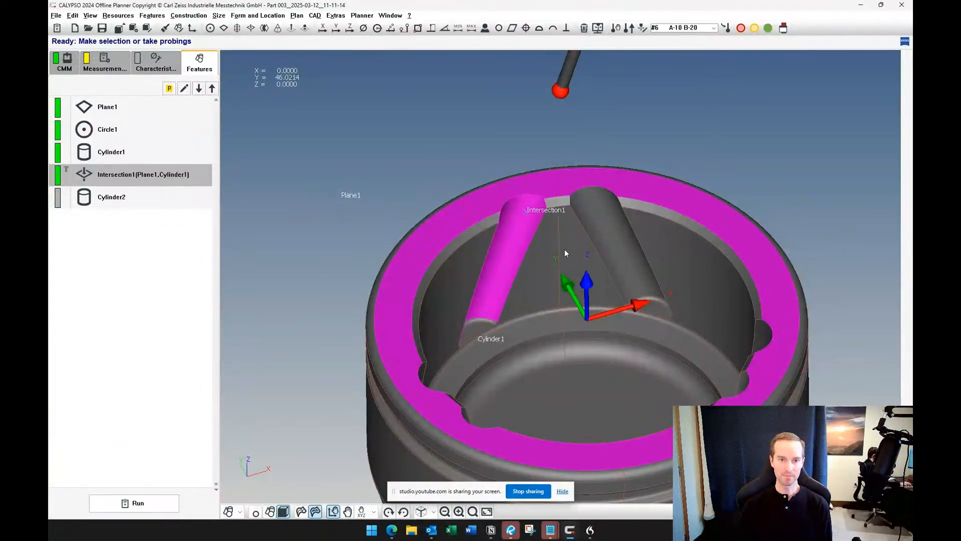
middle_click_drag(583, 377, 717, 371)
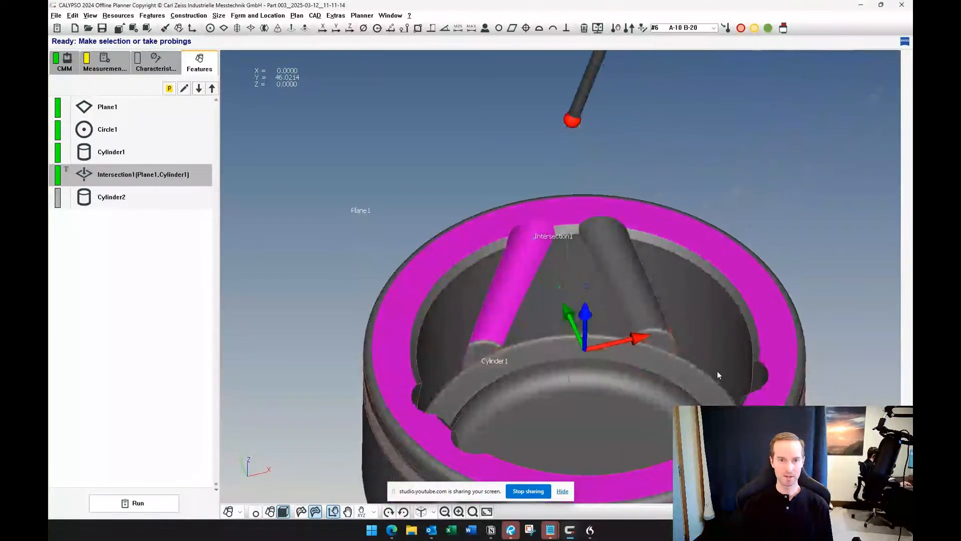
middle_click_drag(561, 256, 554, 254)
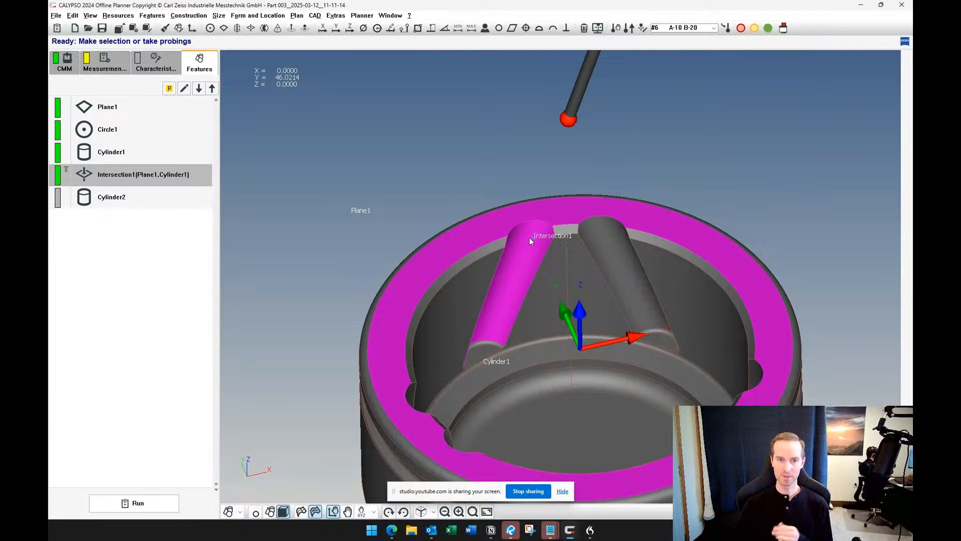
Duplicate Intersection1 at the end of the feature list and replace the copy's second feature with Cylinder2.
left_click(135, 238)
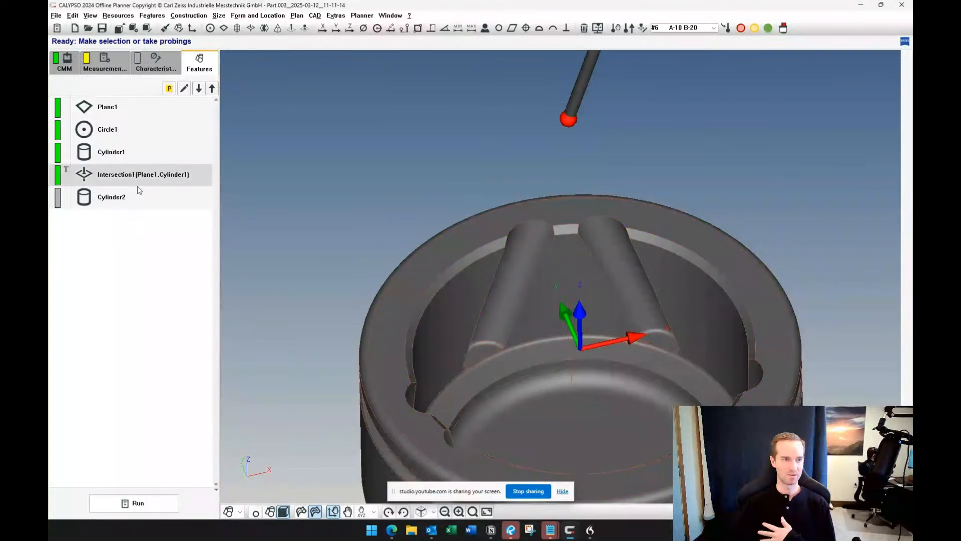
left_click(139, 176)
left_click(140, 221)
key("ctrl+v")
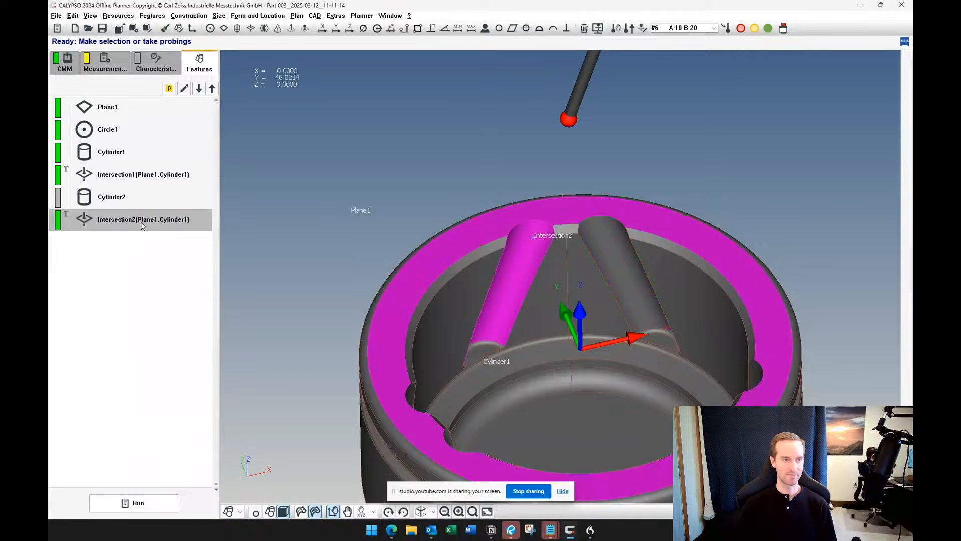
double_click(140, 221)
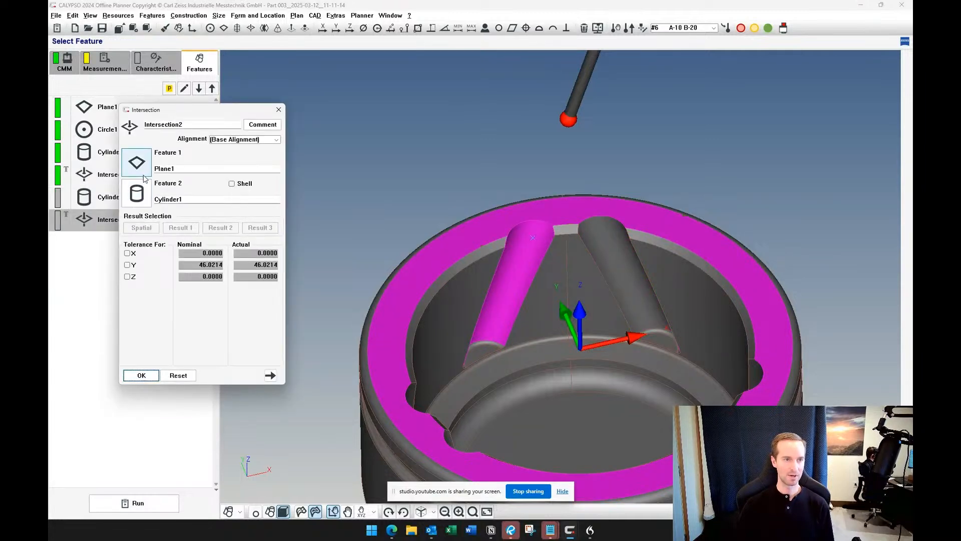
left_click(145, 183)
double_click(155, 224)
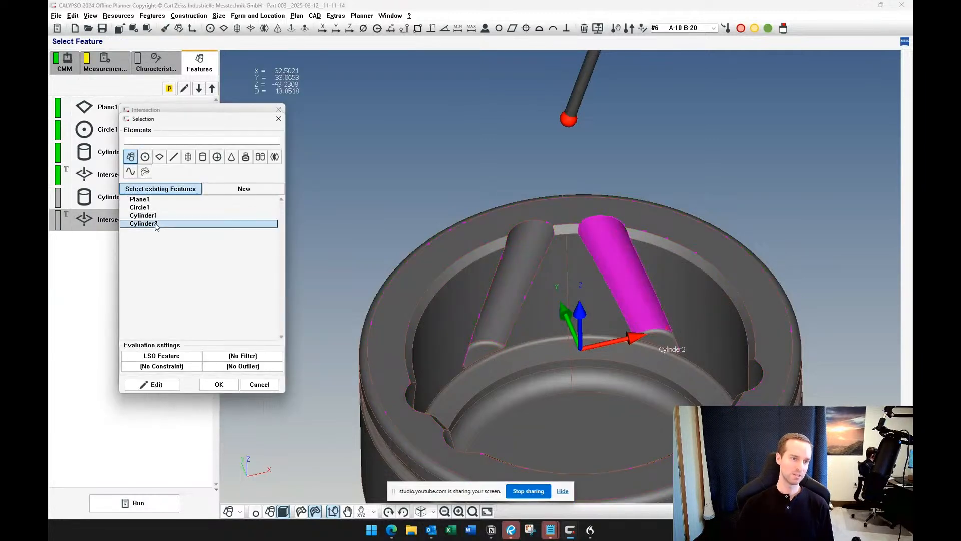
left_click(148, 379)
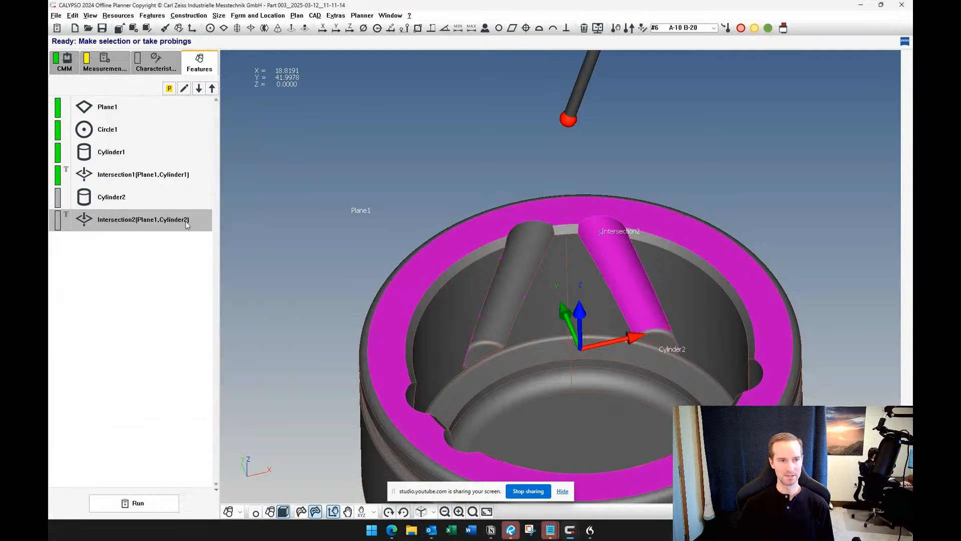
Add a Symmetry construction to the measurement plan and assign Intersection1 and Intersection2 as its two features.
left_click(134, 175, "ctrl")
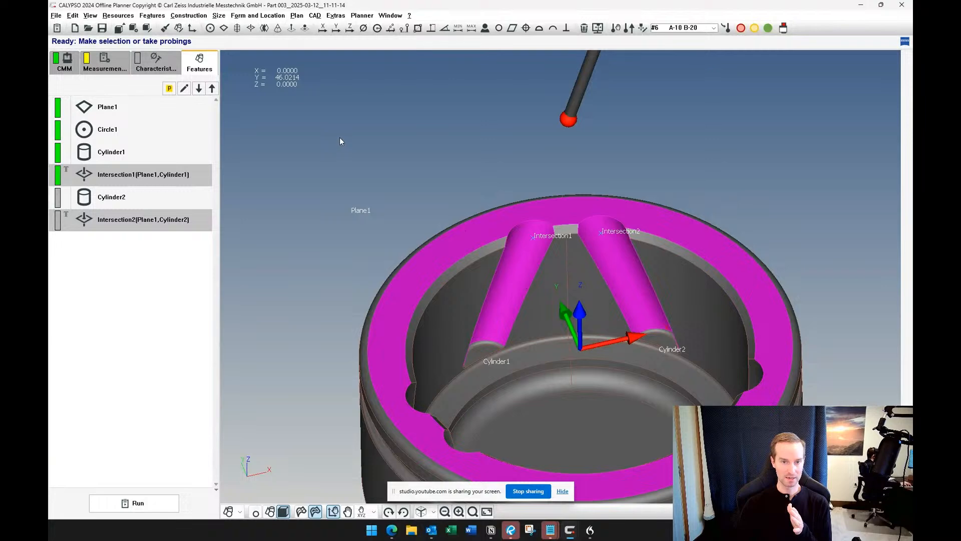
left_click(264, 29)
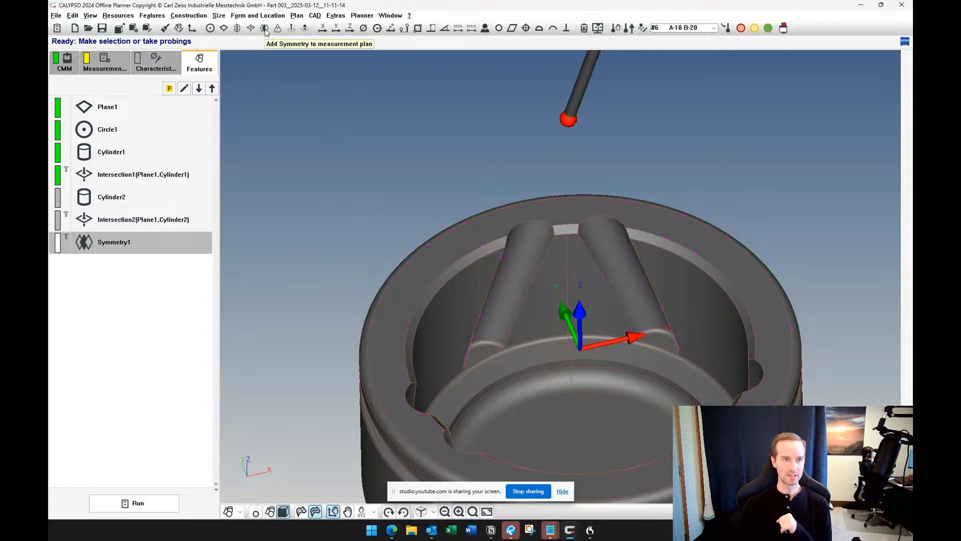
left_click(202, 20)
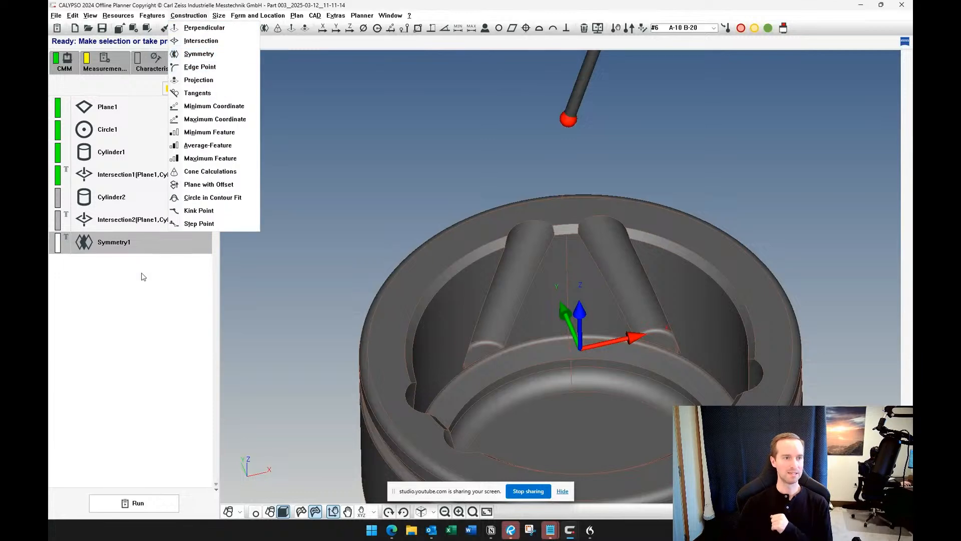
double_click(125, 249)
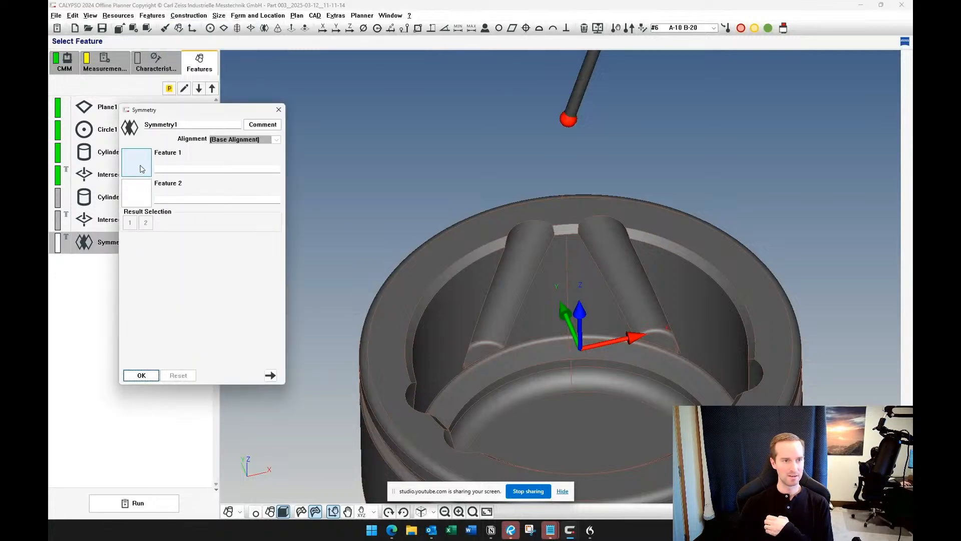
left_click(142, 169)
left_click(164, 224)
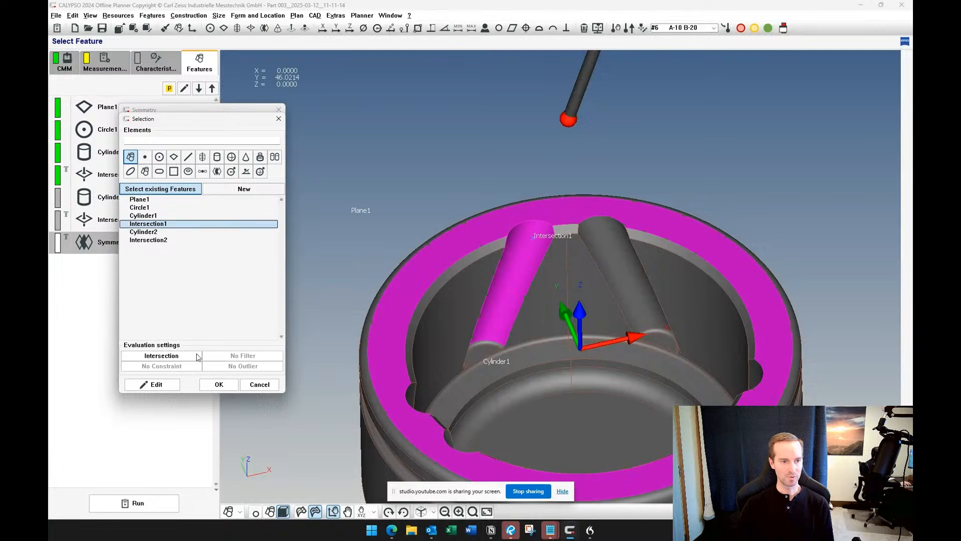
left_click(219, 384)
left_click(142, 195)
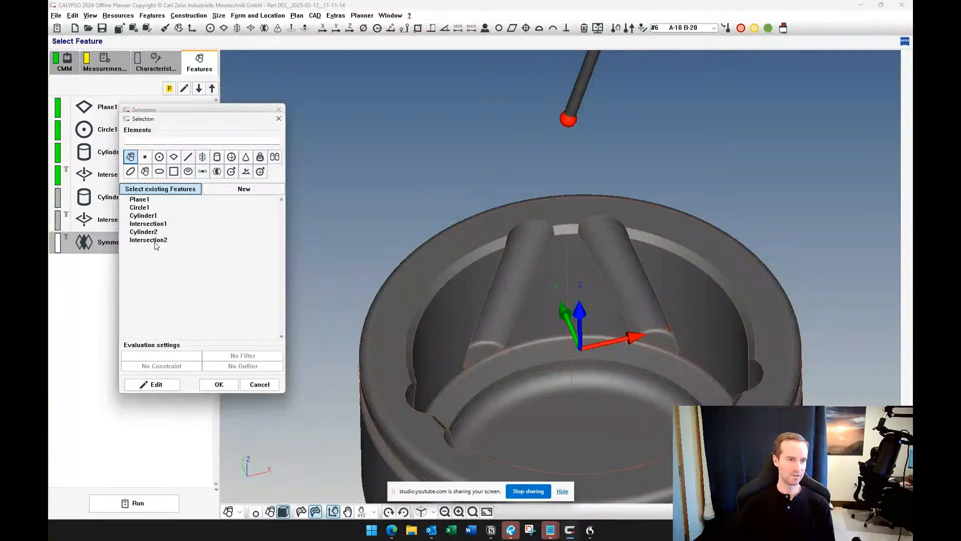
left_click(154, 241)
left_click(218, 384)
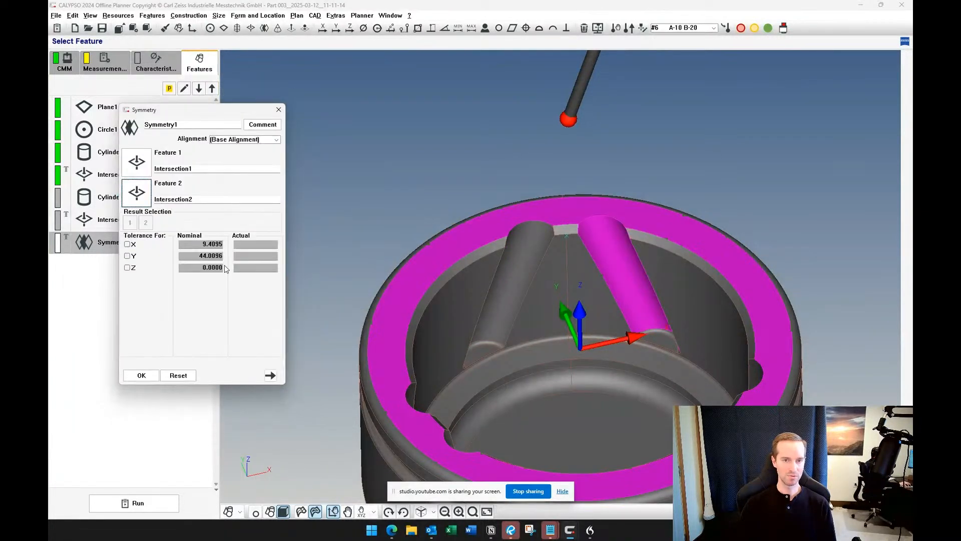
left_click(142, 375)
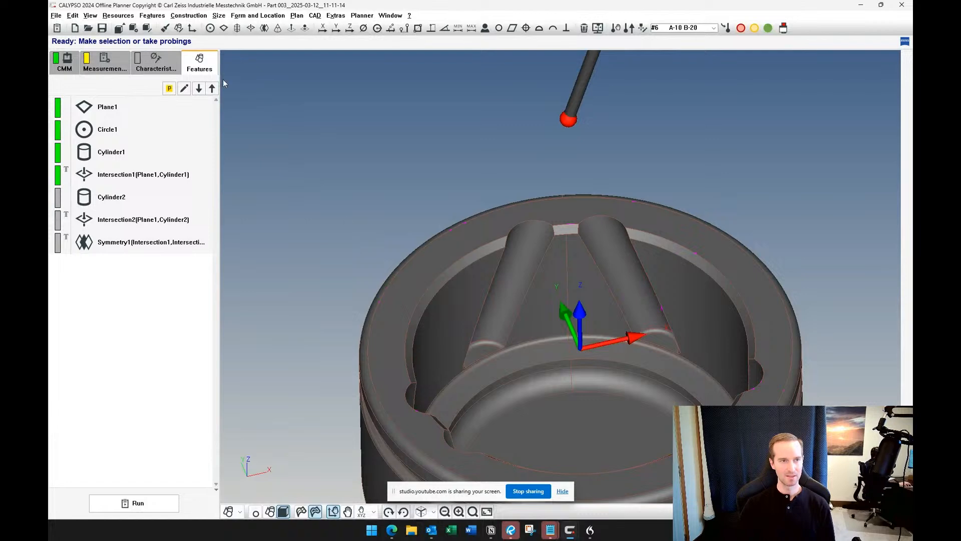
Create a secondary alignment from the Base Alignment with Symmetry1 as its planar rotation on the +Y axis.
left_click(193, 28)
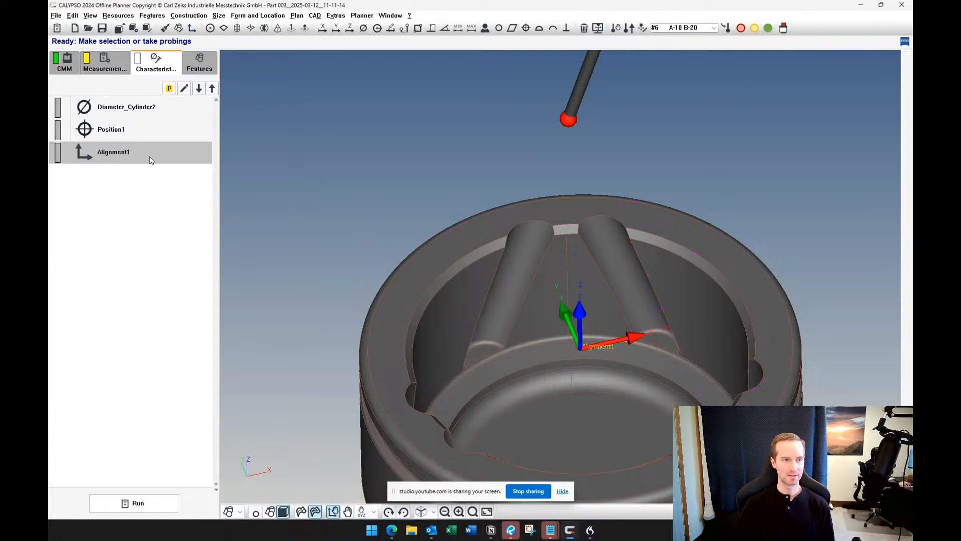
left_click(148, 214)
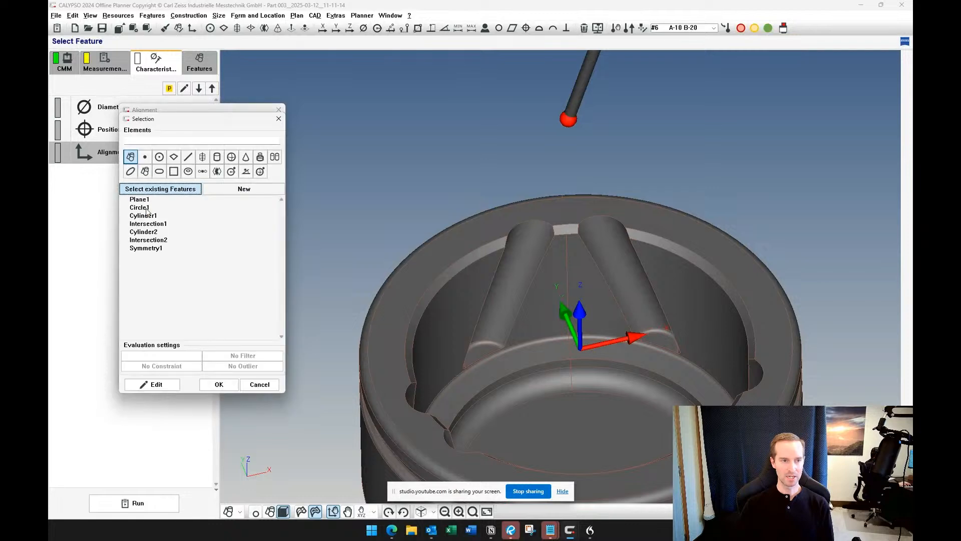
double_click(150, 240)
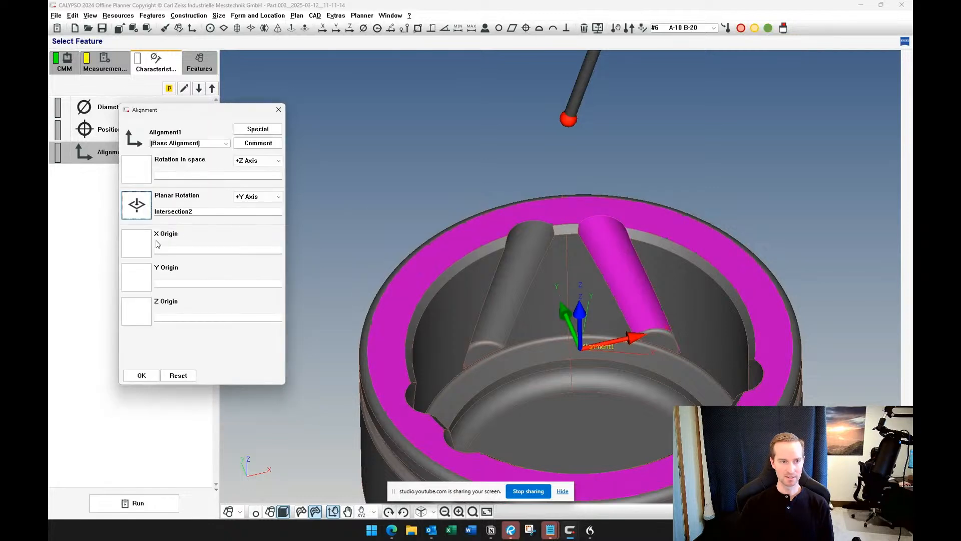
left_click(146, 215)
double_click(154, 248)
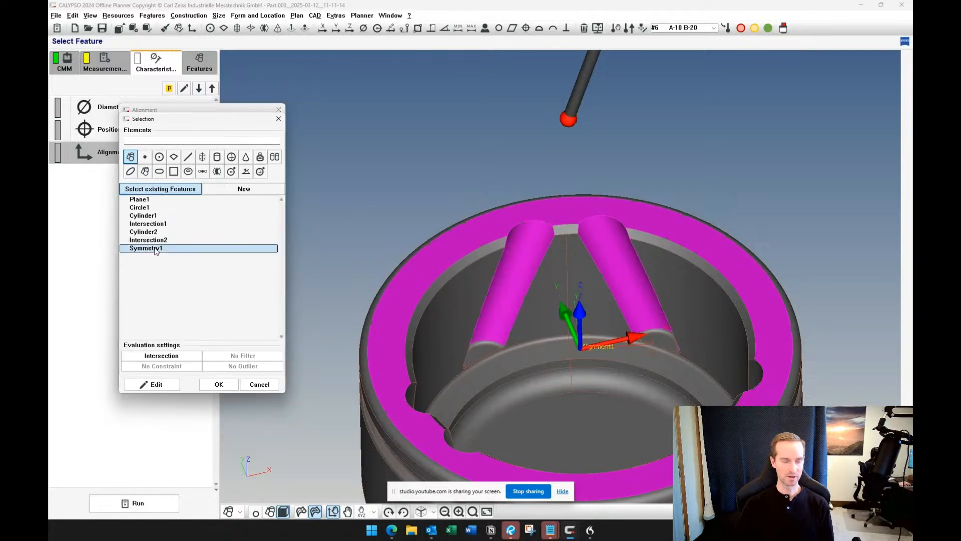
middle_click_drag(427, 245, 434, 285)
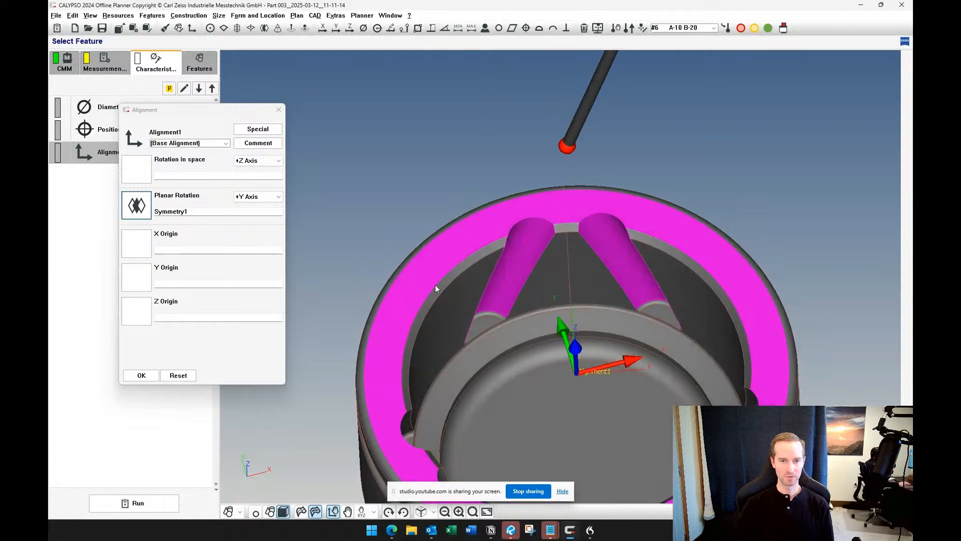
scroll(440, 285, "up", 4)
right_click_drag(456, 285, 435, 188)
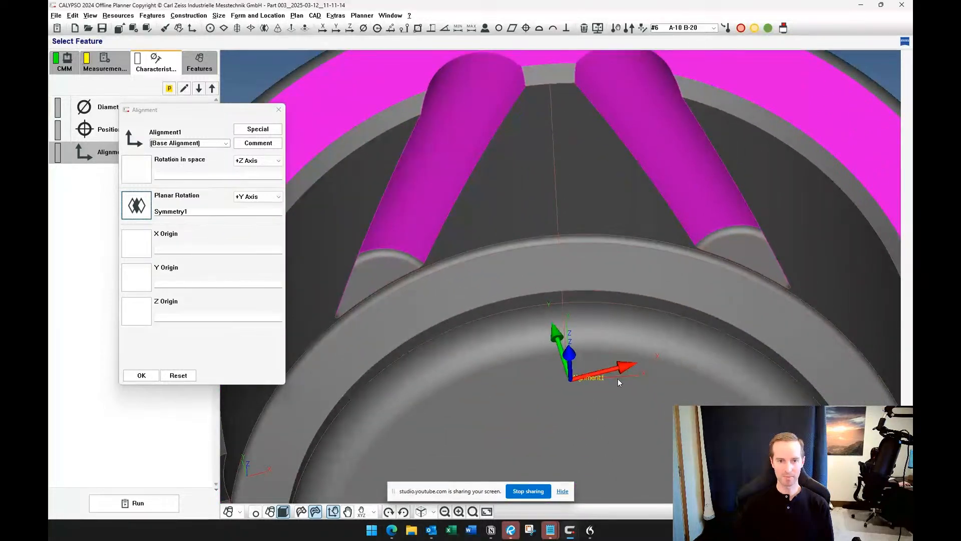
scroll(564, 145, "down", 3)
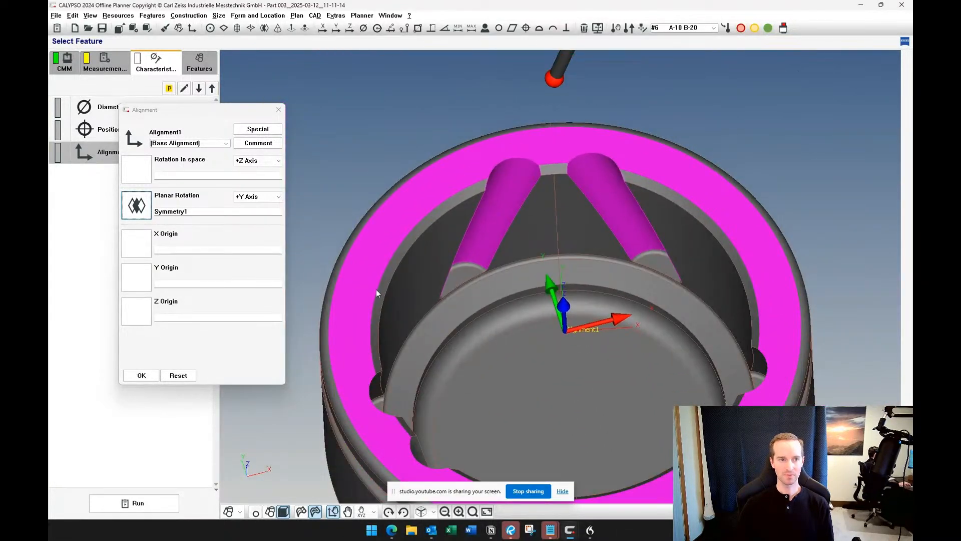
left_click(142, 375)
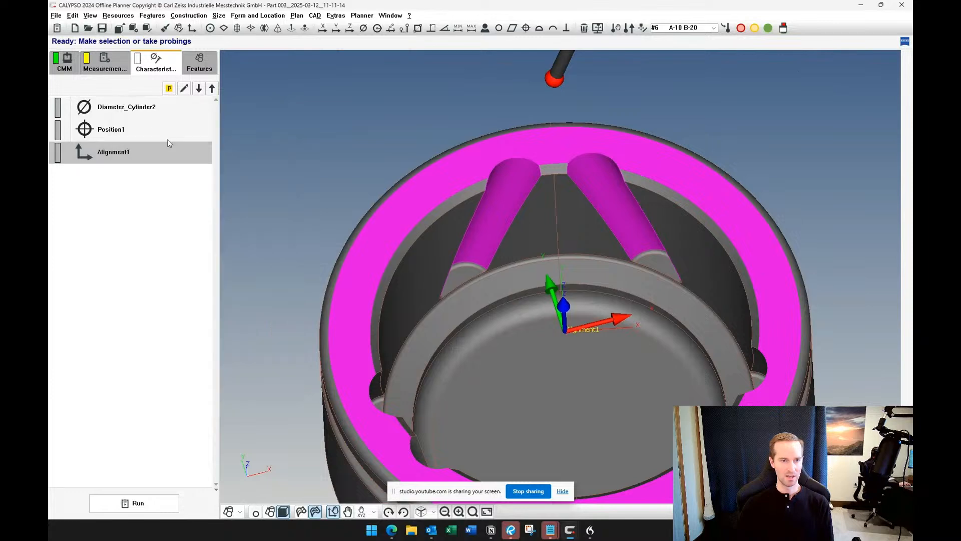
Add a new plane defined as a Theoretical Feature, with Length 1 and Length 2 both set to 50.
left_click(199, 62)
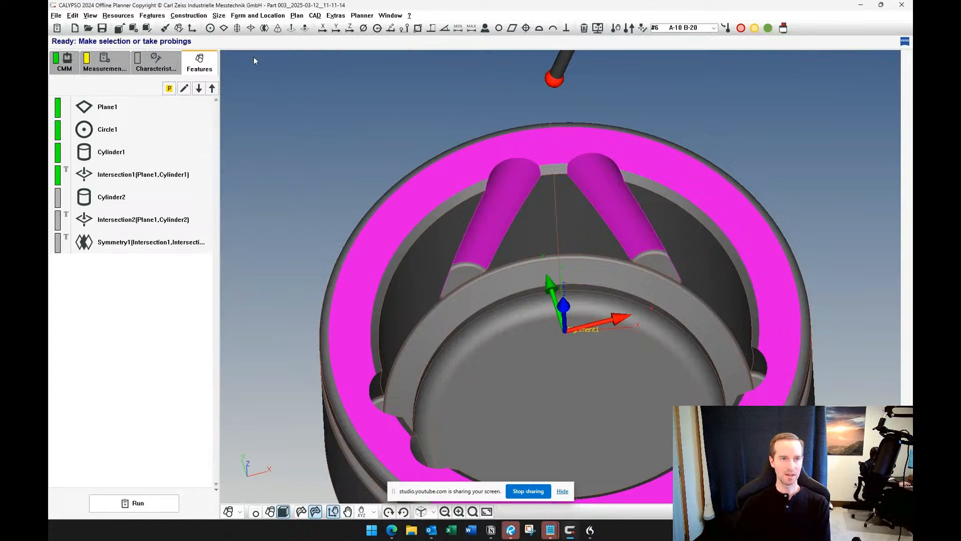
left_click(224, 28)
double_click(142, 265)
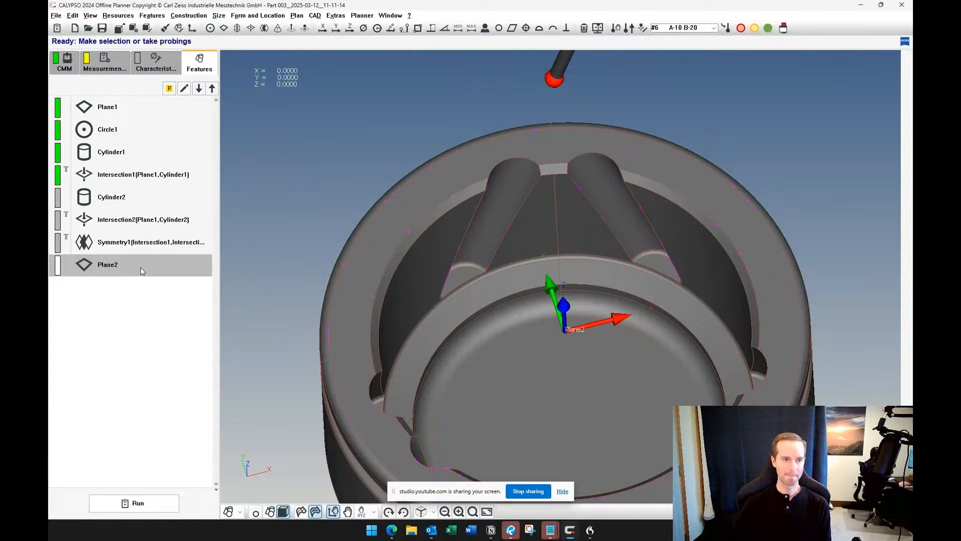
left_click(219, 181)
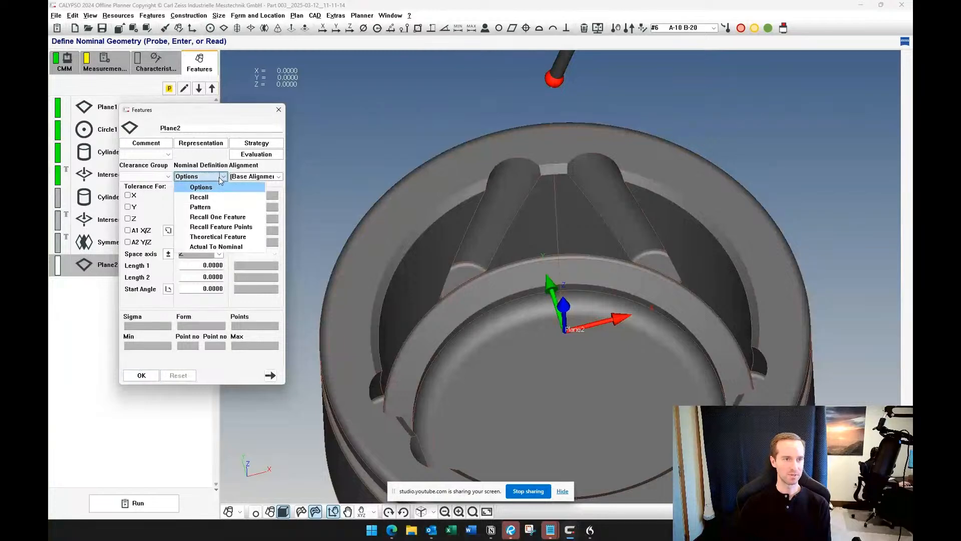
left_click(223, 238)
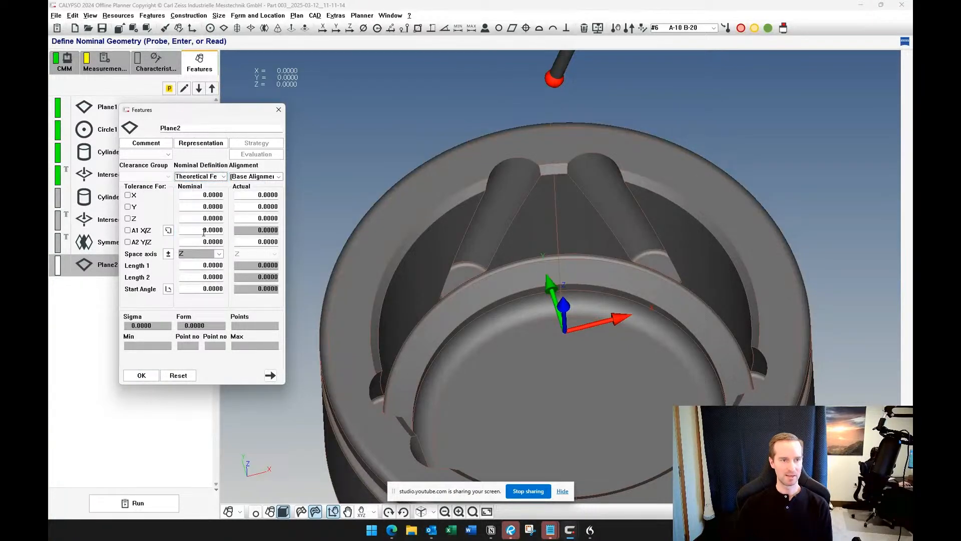
left_click(203, 267)
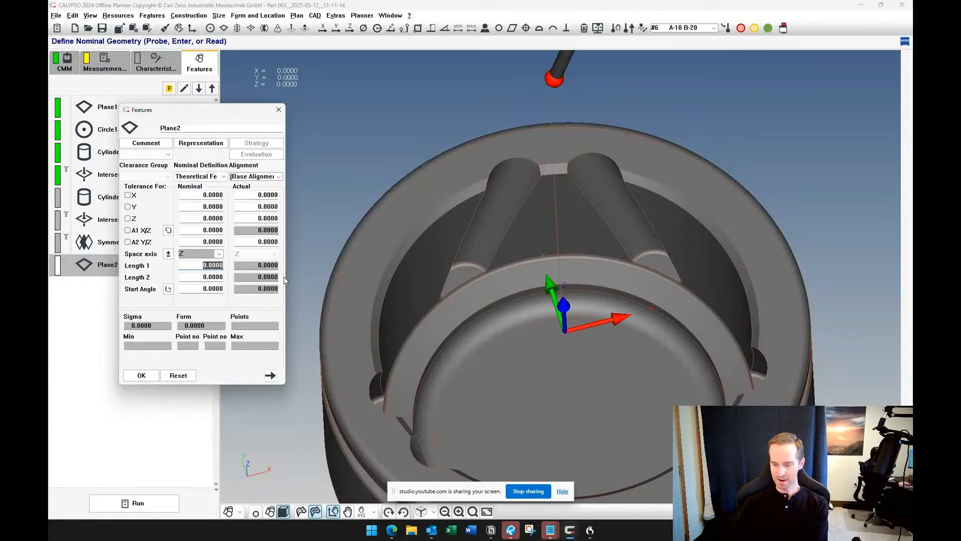
type("50")
key("Tab")
type("50")
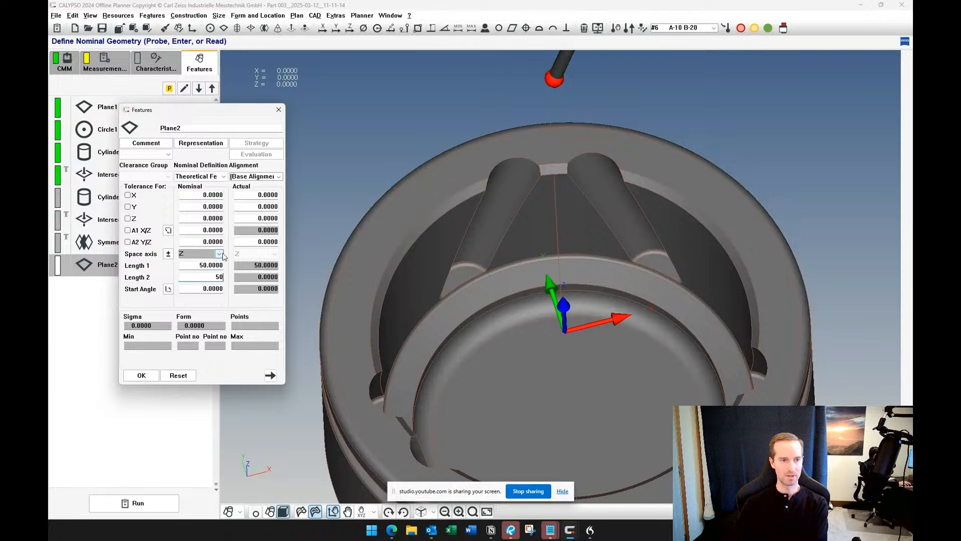
Set Plane2's space axis to X, reference it to Alignment1 with an A1 angle of 0, and accept the feature.
left_click(219, 254)
left_click(195, 270)
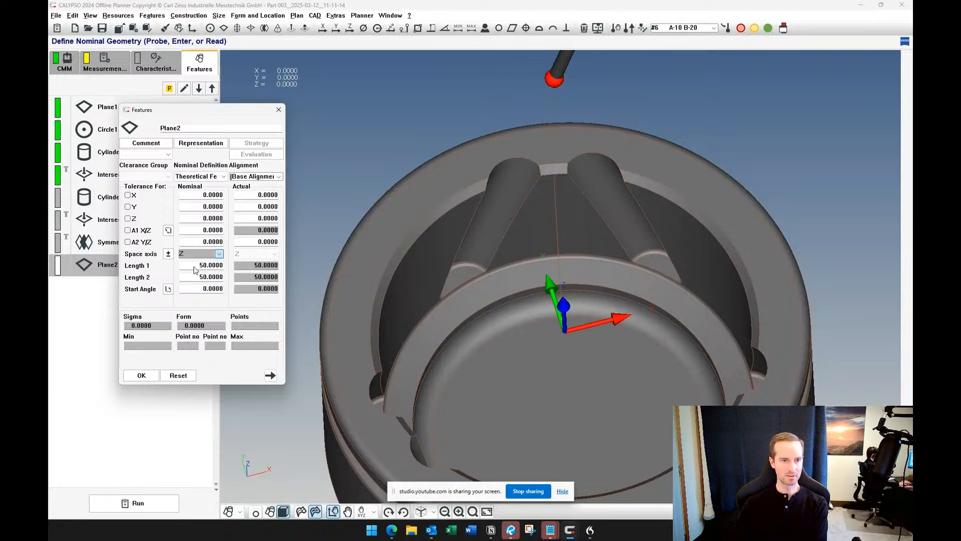
left_click(279, 177)
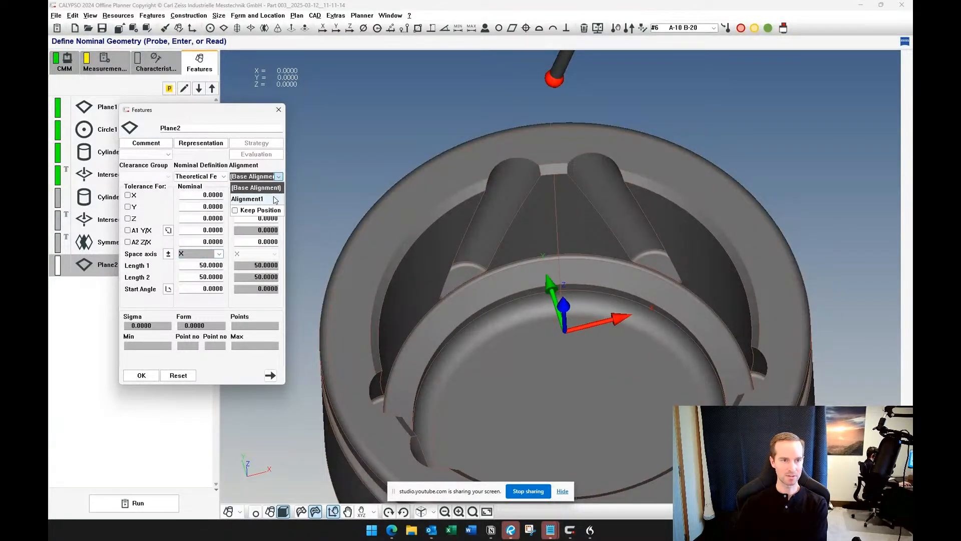
left_click(275, 200)
left_click(195, 231)
type("0")
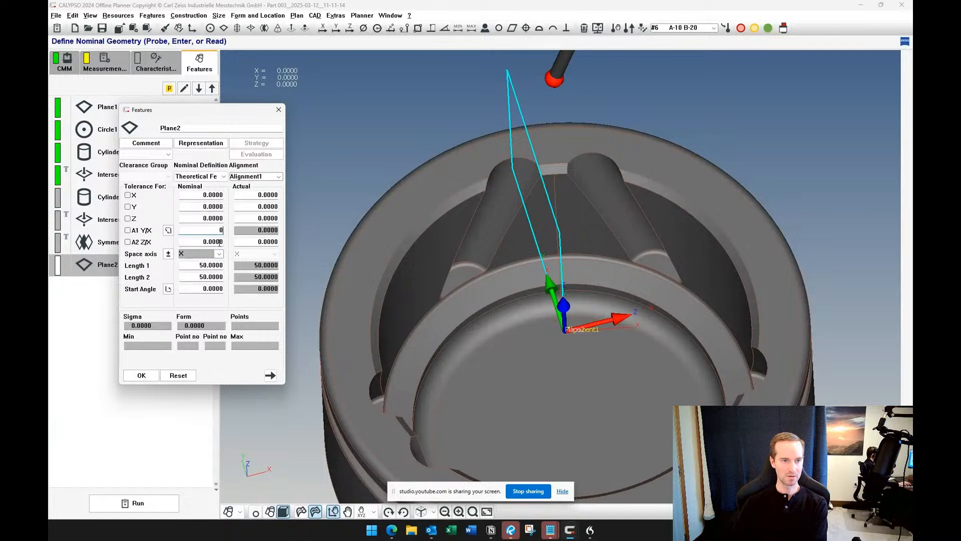
left_click(219, 243)
scroll(451, 294, "down", 4)
mouse_move(452, 295)
left_mouse_down()
mouse_move(501, 293)
mouse_move(443, 283)
left_mouse_up()
left_click(140, 374)
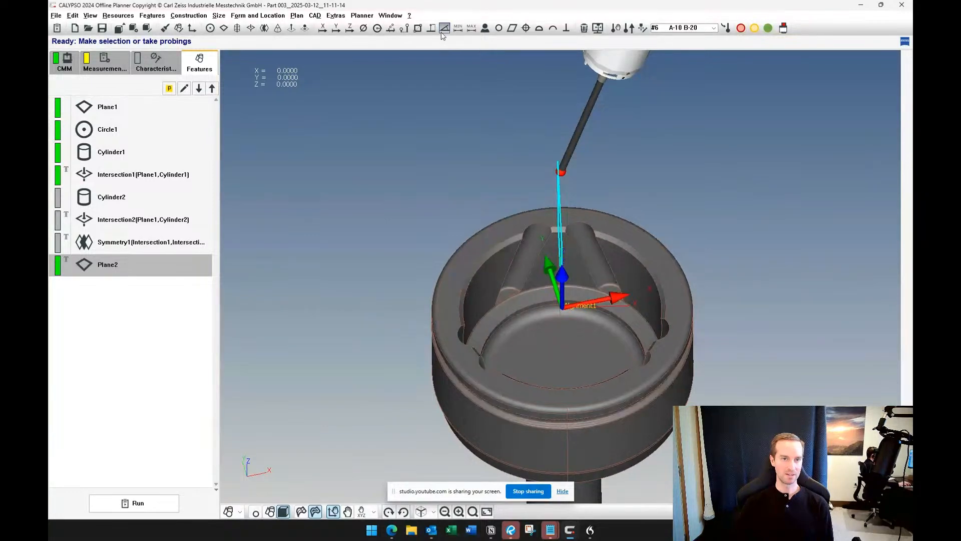
Define an Angle between Features characteristic with Cylinder1 as the first feature and Plane2 as the second.
double_click(136, 181)
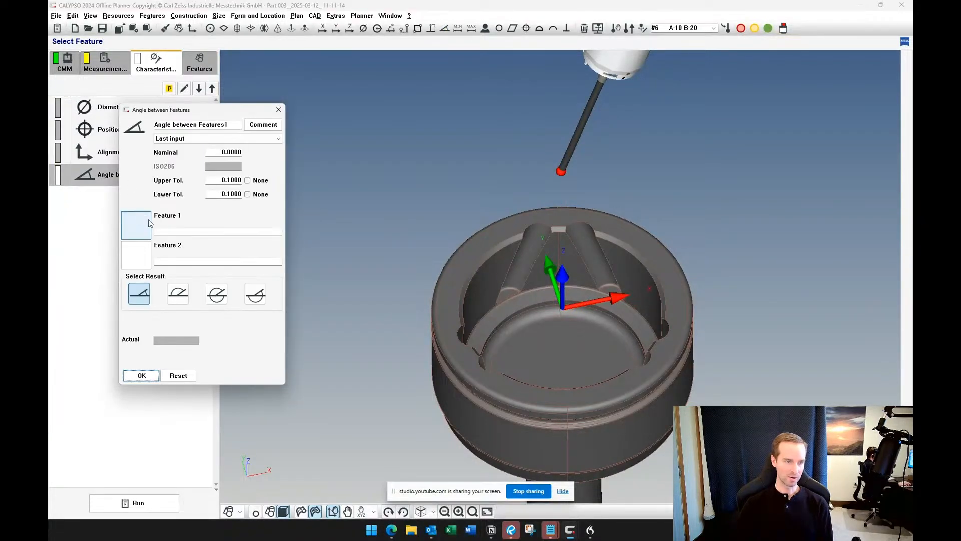
left_click(135, 220)
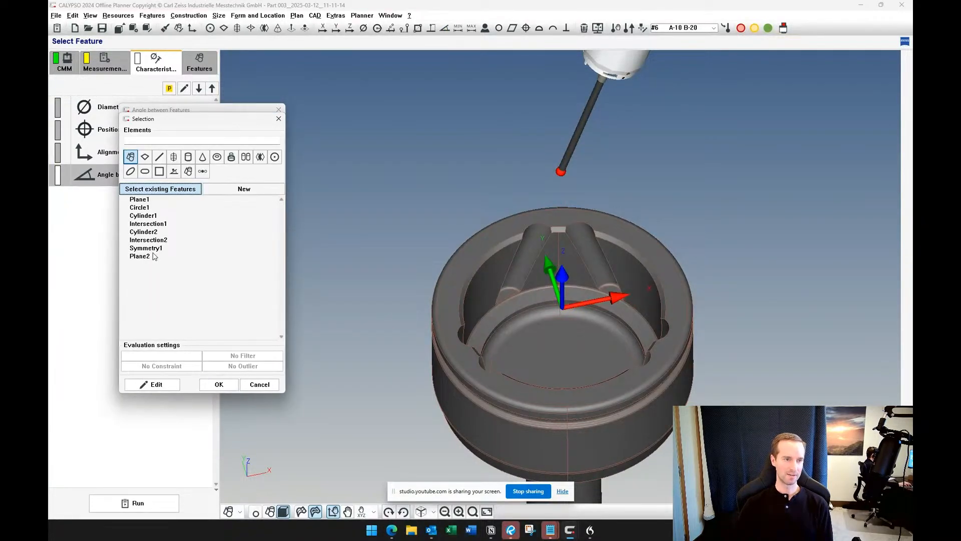
left_click(149, 216)
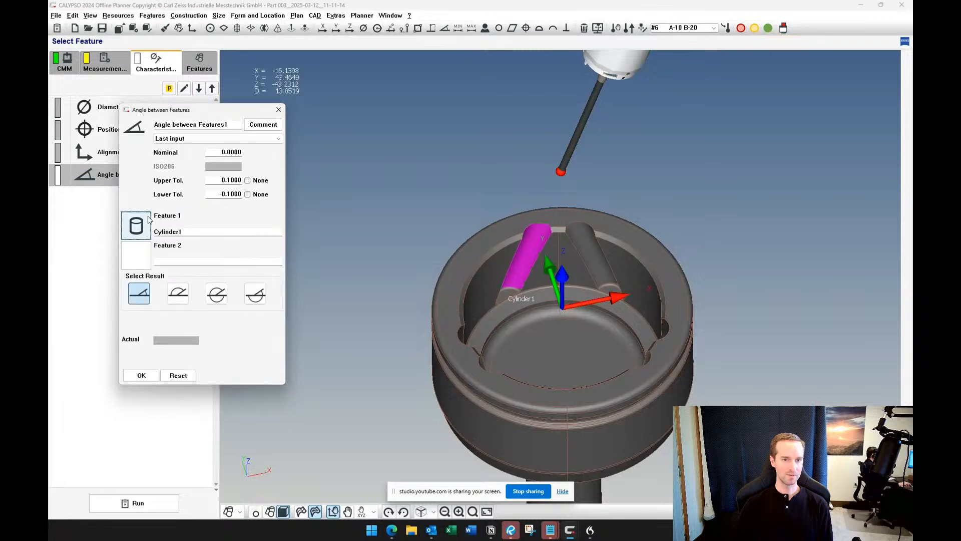
left_click(148, 252)
left_click(148, 254)
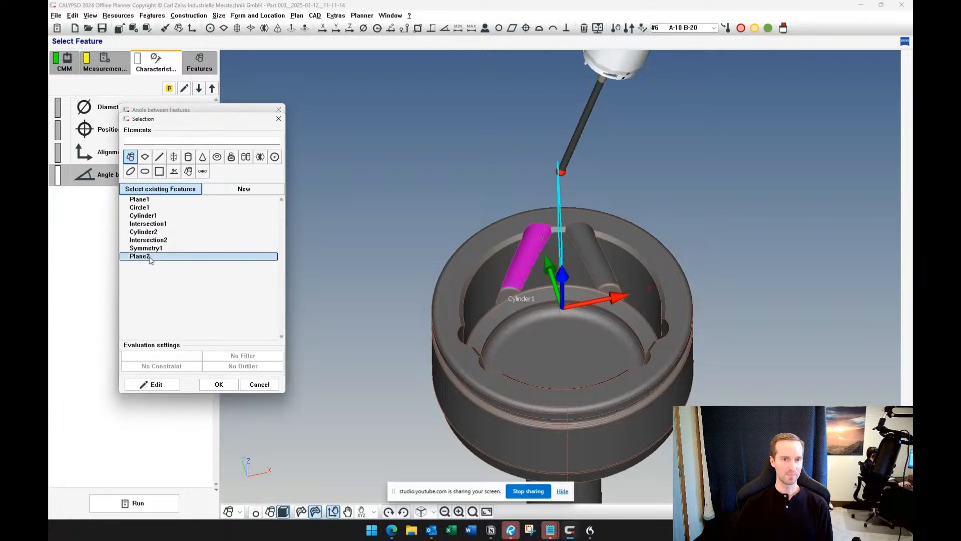
mouse_move(404, 260)
middle_mouse_down()
mouse_move(463, 238)
mouse_move(401, 251)
middle_mouse_up()
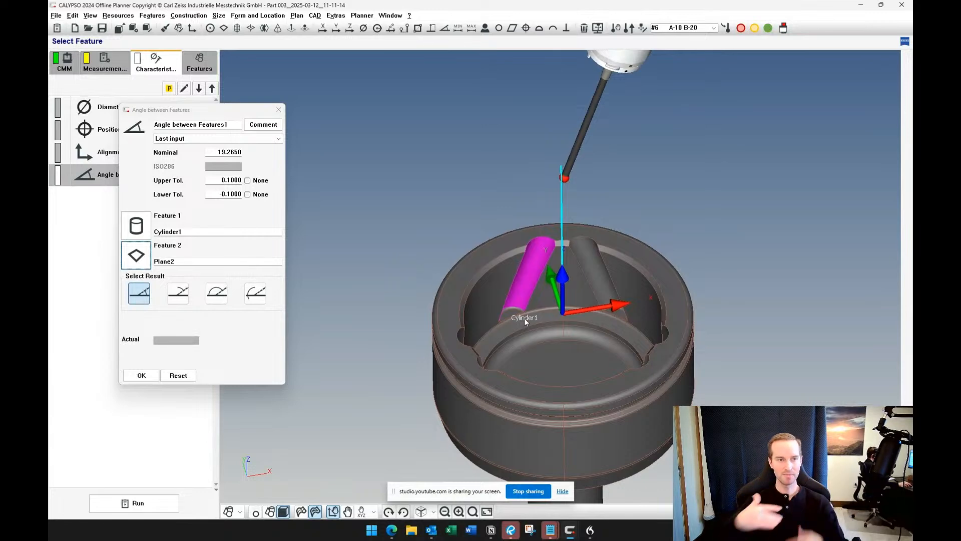
mouse_move(455, 270)
middle_mouse_down()
mouse_move(455, 313)
mouse_move(459, 277)
middle_mouse_up()
scroll(479, 300, "up", 3)
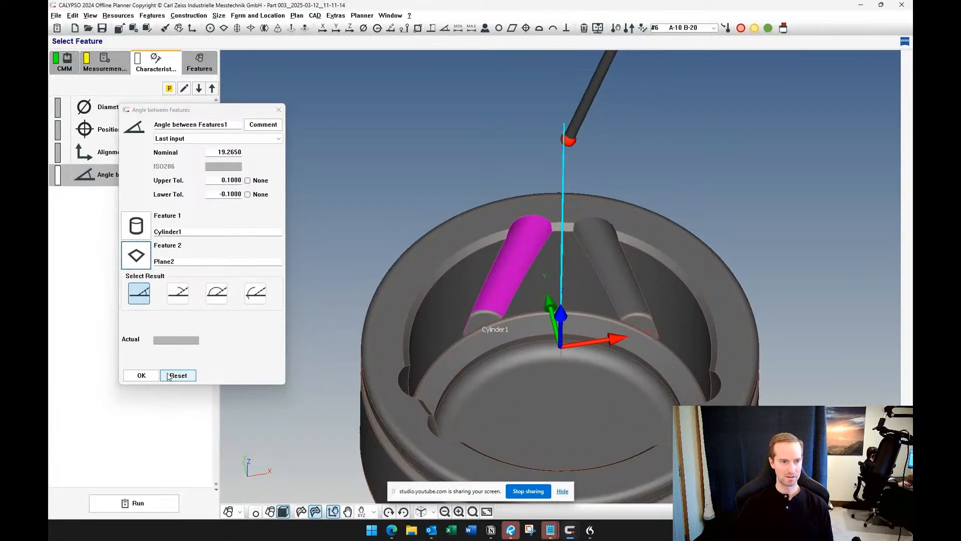
left_click(142, 375)
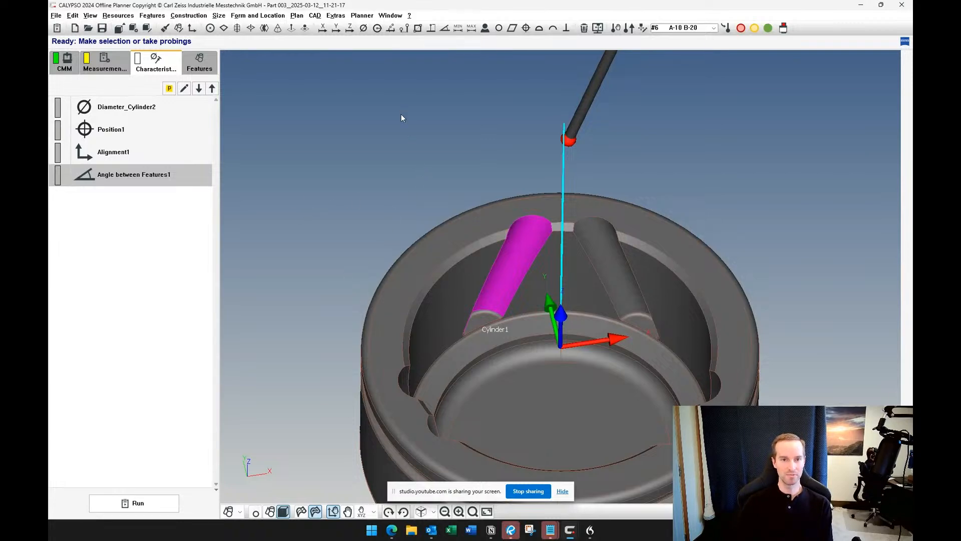
Deselect the angle characteristic and close the Part 003 measurement plan.
scroll(360, 158, "down", 5)
left_click(176, 261)
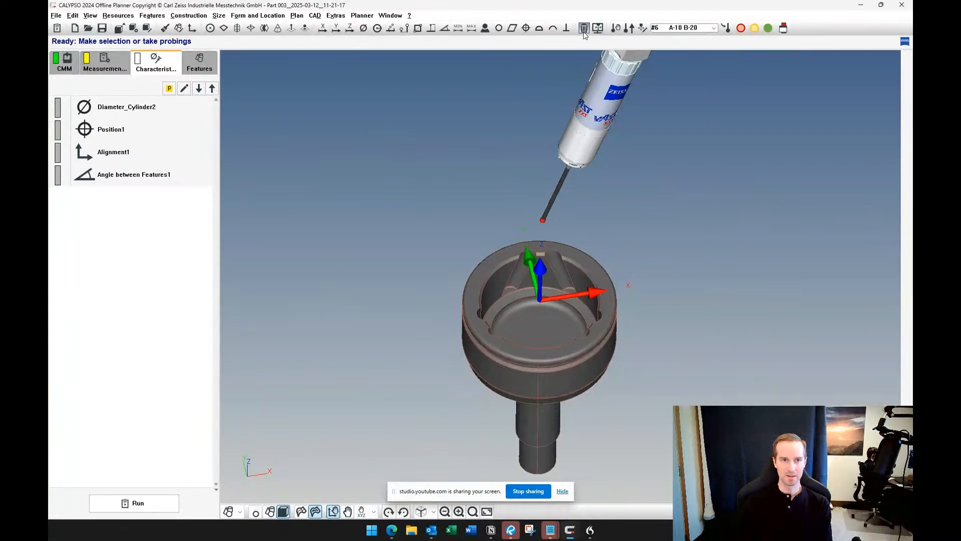
left_click(56, 17)
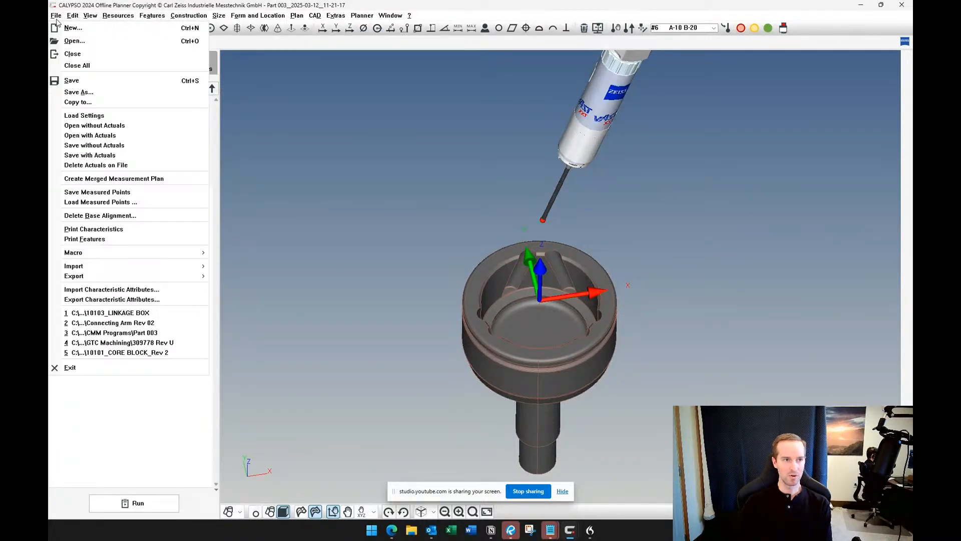
left_click(73, 53)
left_click(137, 69)
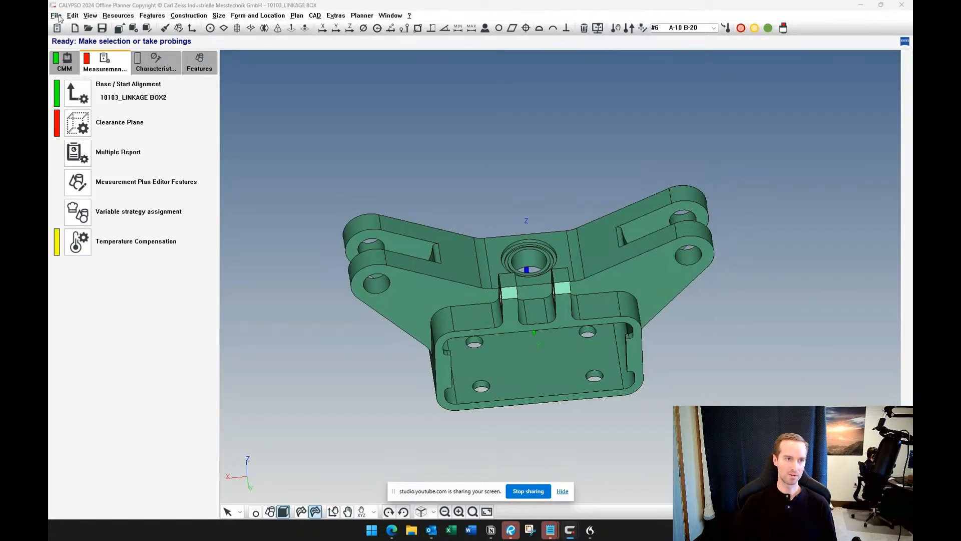
Close the 10103_LINKAGE BOX plan without overwriting its original version, and close the Connecting Arm Rev 02 plan.
left_click(56, 15)
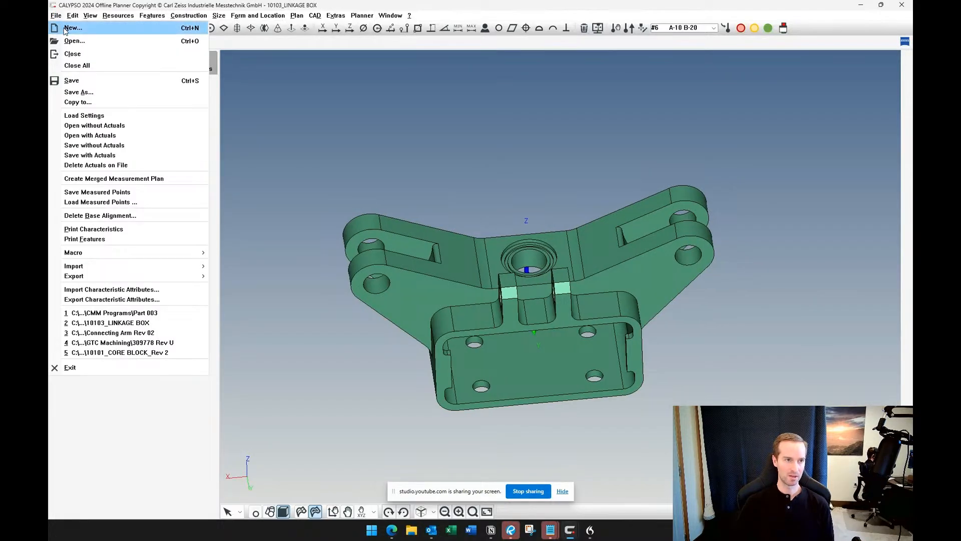
left_click(71, 54)
left_click(116, 63)
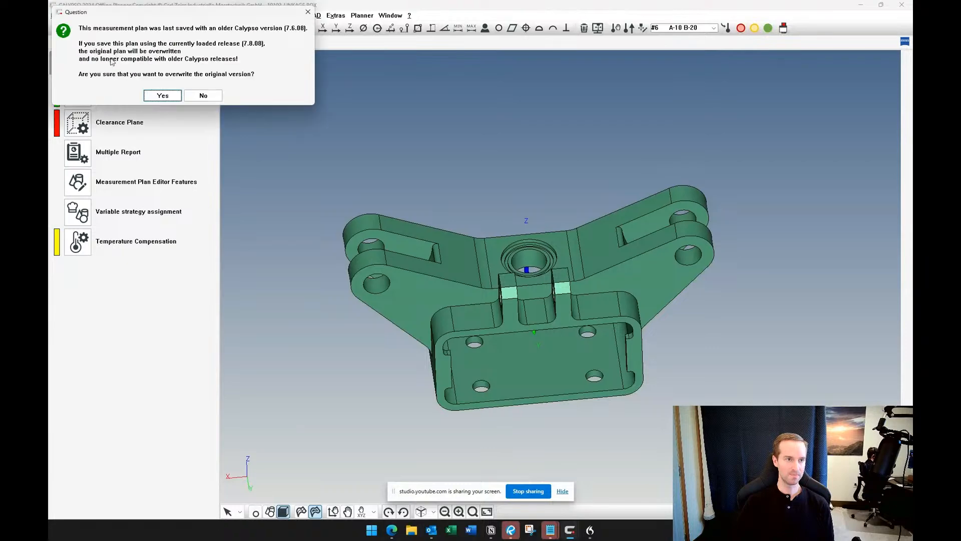
left_click(201, 96)
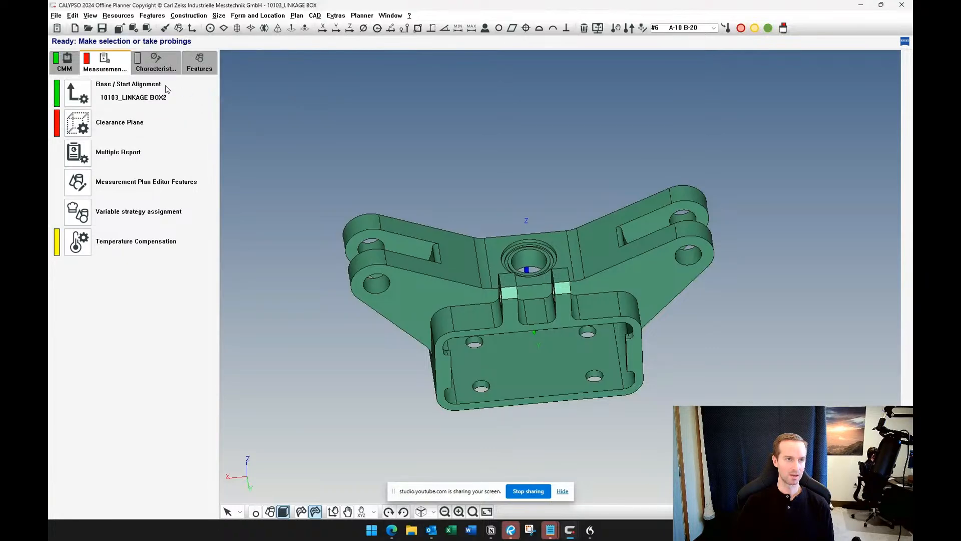
left_click(453, 347)
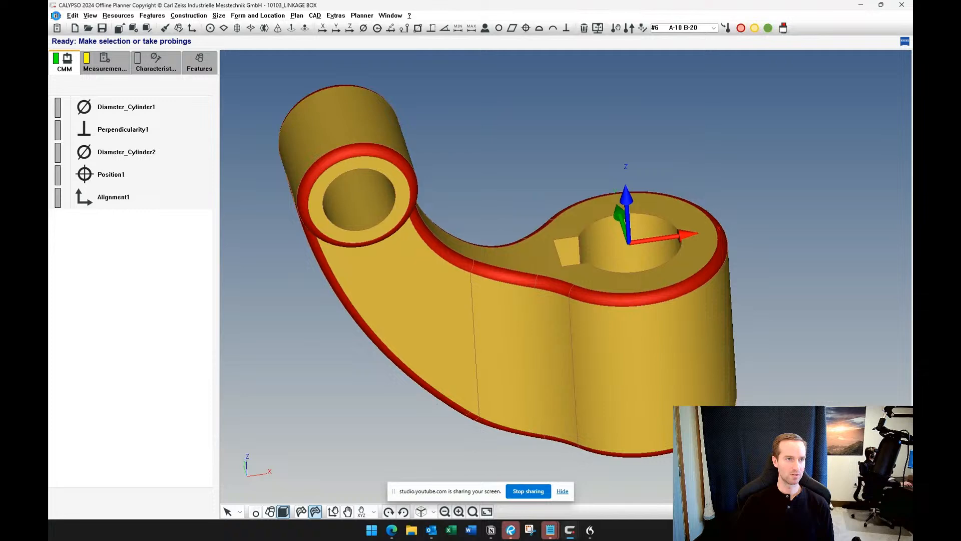
left_click(56, 16)
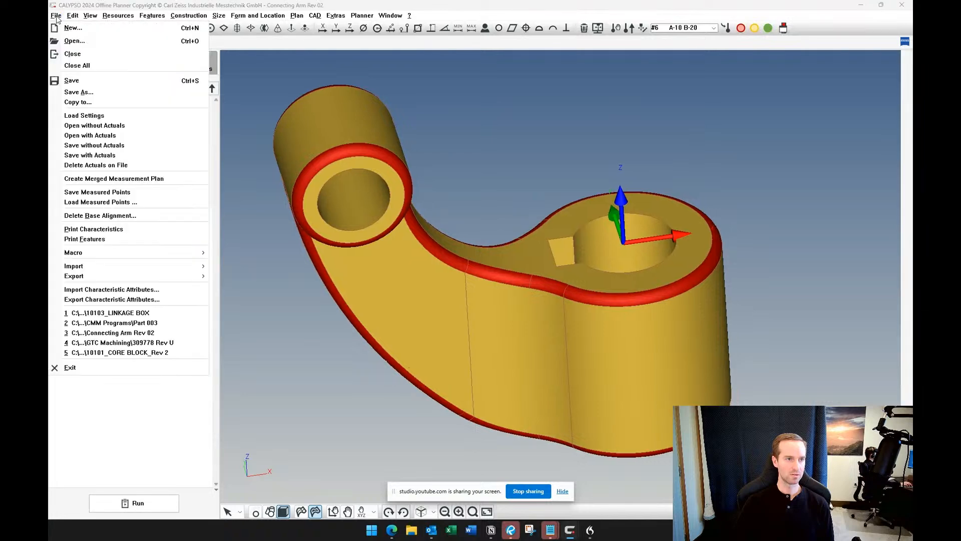
left_click(66, 39)
left_click(159, 61)
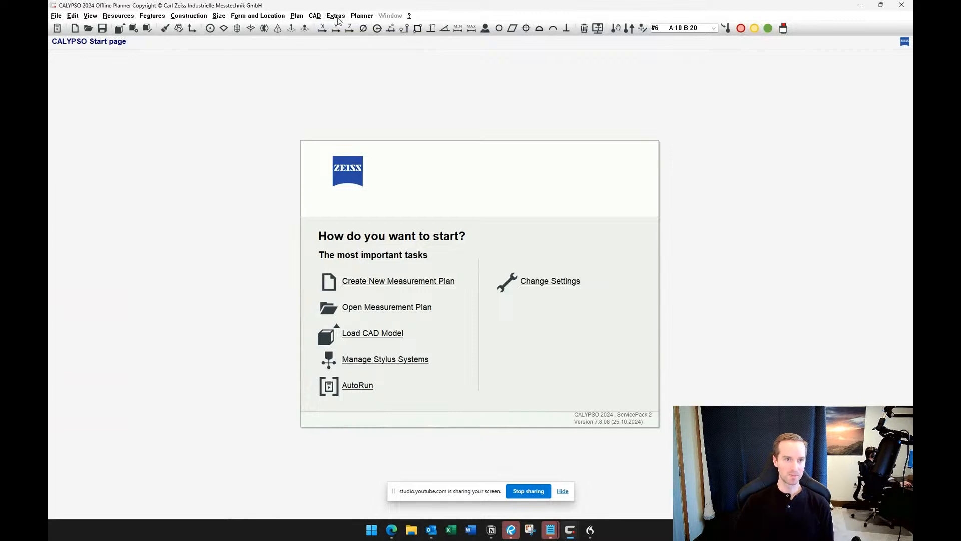
Add the 10101_CORE BLOCK_Rev 2 measurement plan to the AutoRun interface and enlarge its icon.
left_click(297, 15)
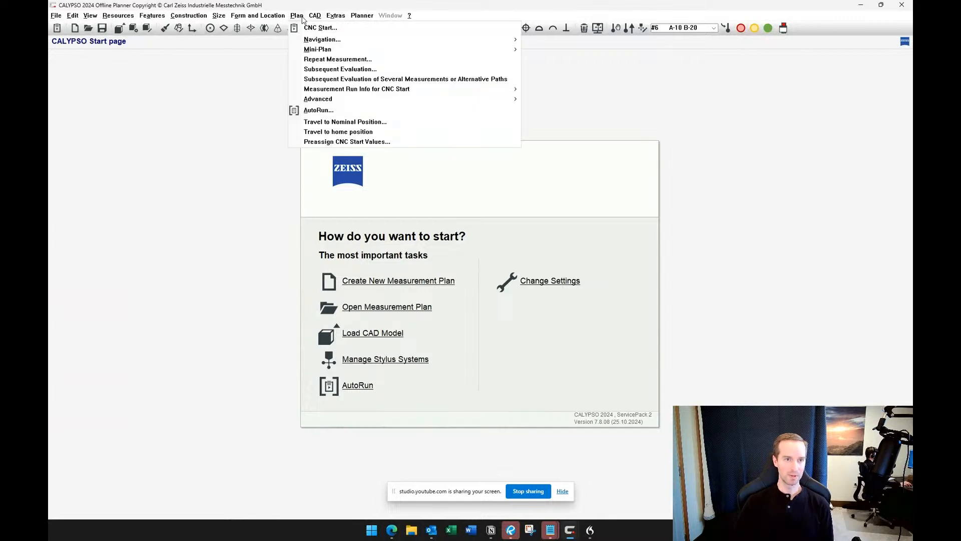
left_click(347, 113)
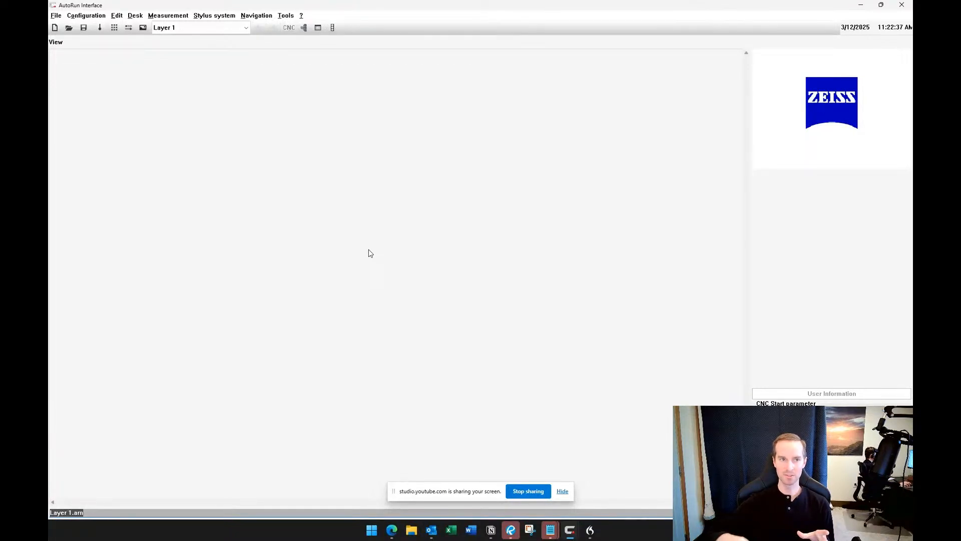
left_click(100, 27)
key("Return")
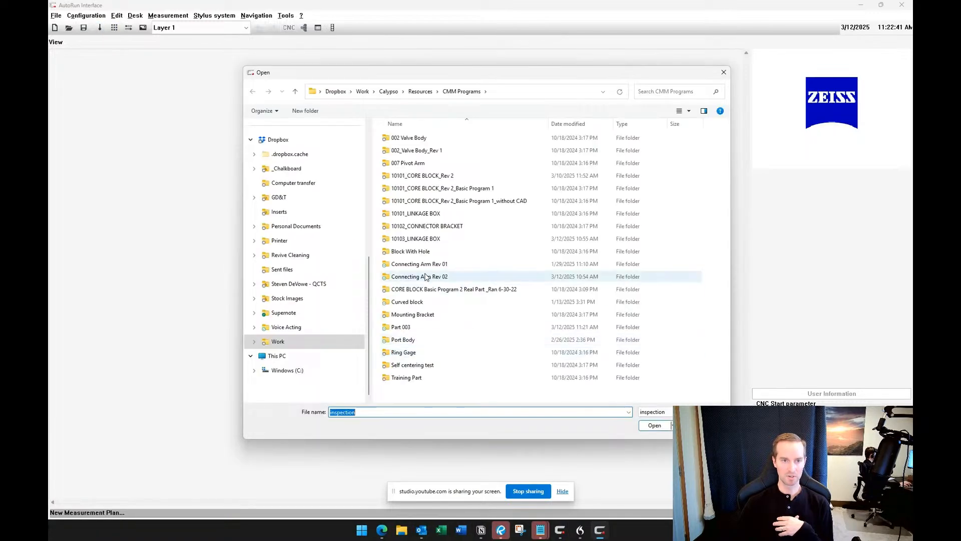
double_click(441, 177)
double_click(423, 166)
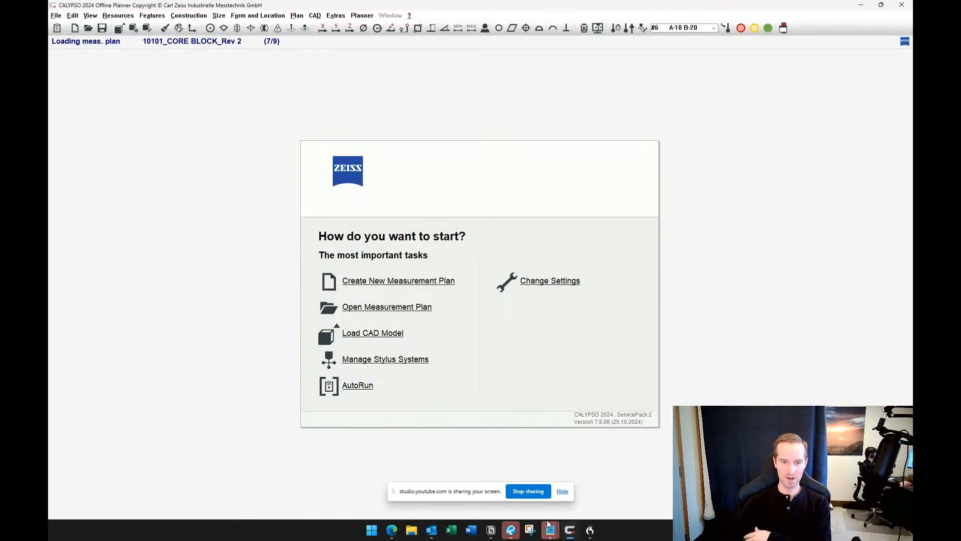
mouse_move(579, 534)
left_click(727, 485)
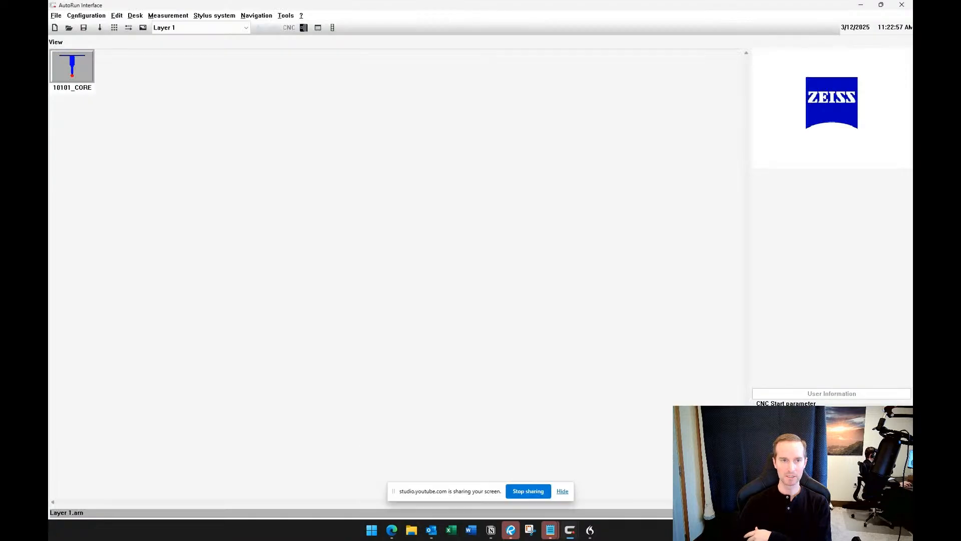
left_click(89, 93)
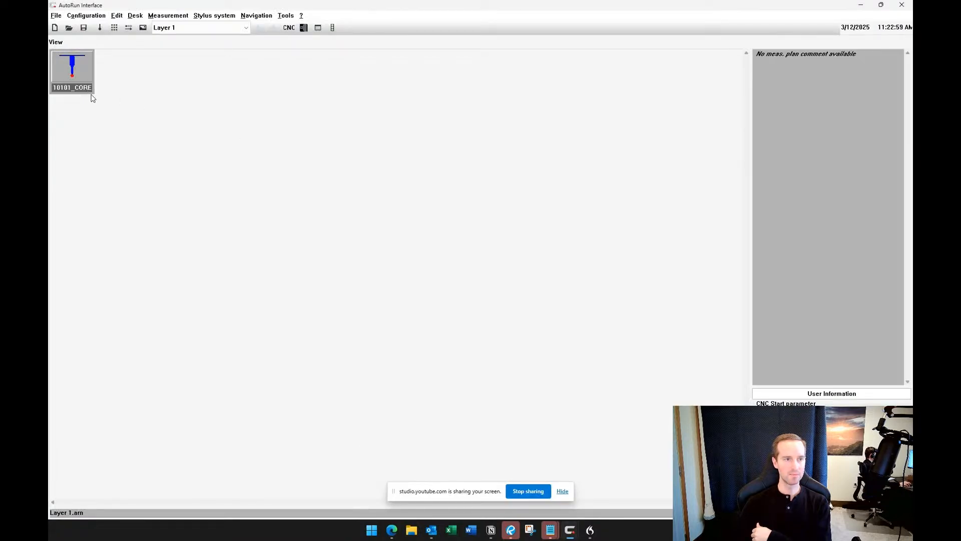
left_click_drag(92, 94, 142, 138)
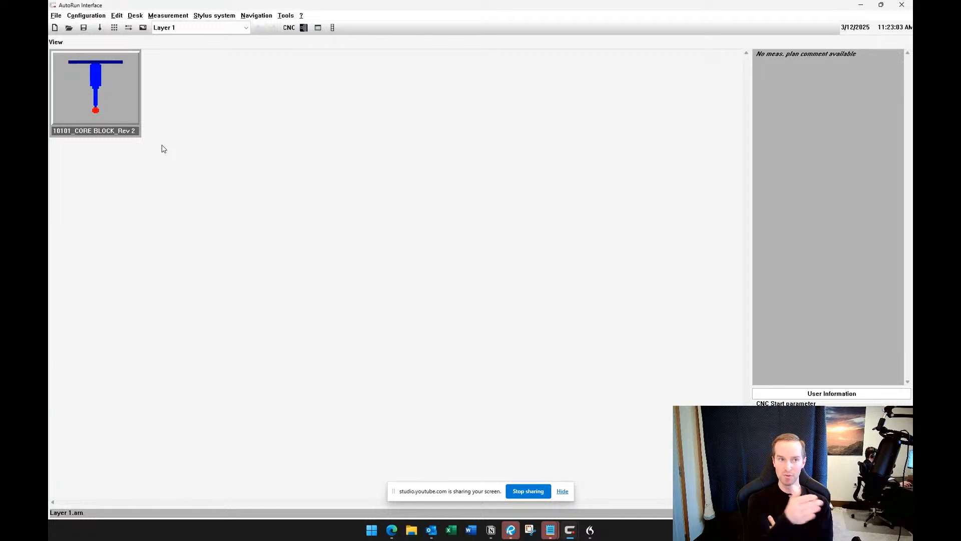
Start a new AutoRun pallet from the 10101_CORE BLOCK_Rev 2 plan, view its Pallet Parameters, and cancel it.
left_click(113, 32)
left_click(440, 330)
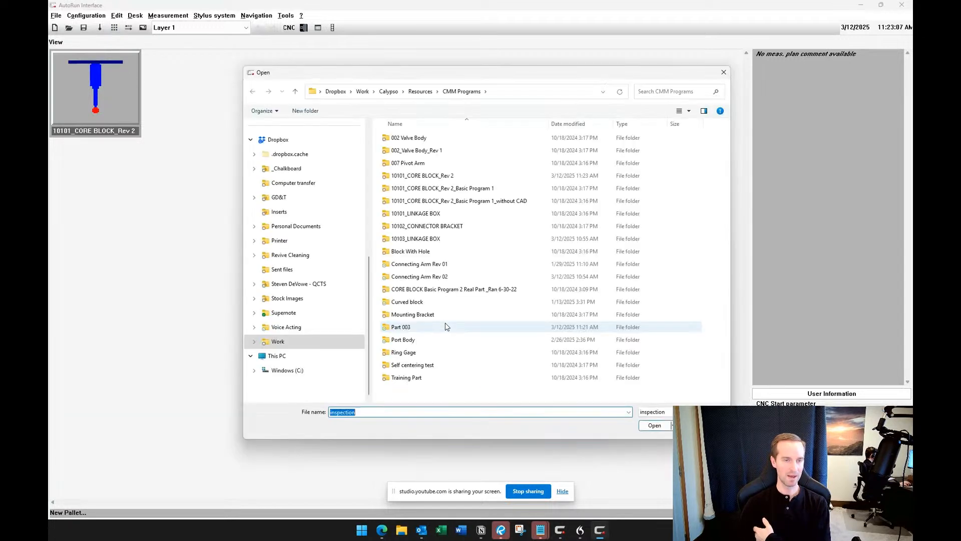
left_click(449, 180)
double_click(449, 176)
double_click(425, 165)
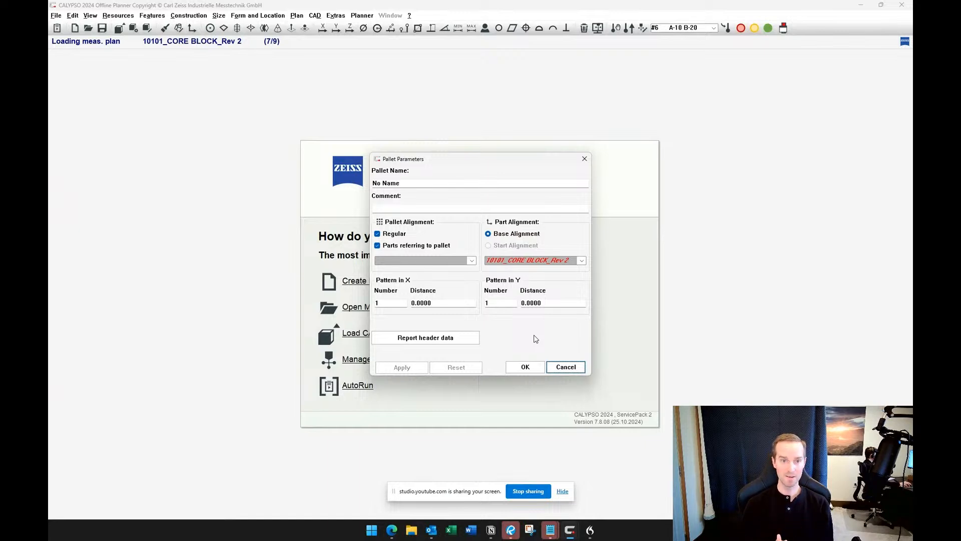
left_click(554, 370)
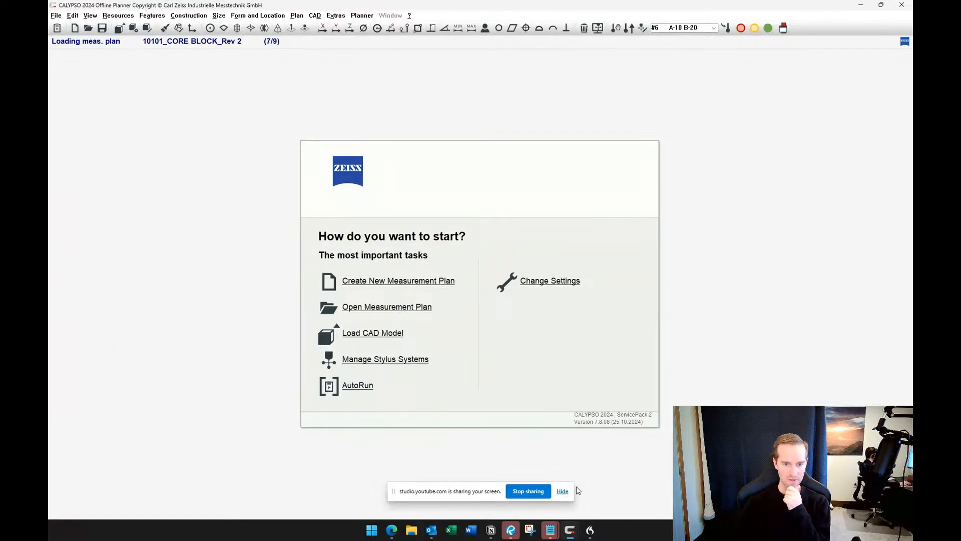
Return to the AutoRun interface and exit it without saving.
mouse_move(575, 531)
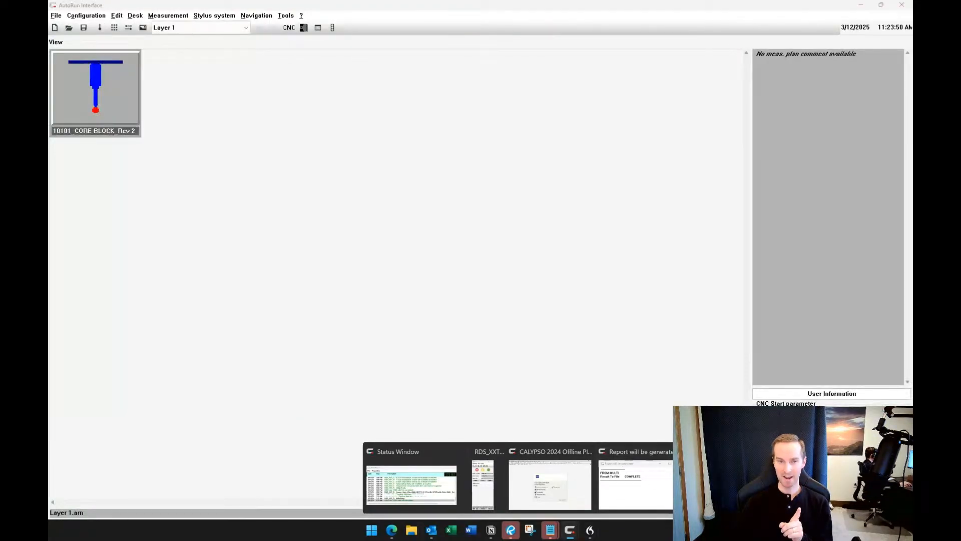
left_click(730, 484)
left_click(902, 5)
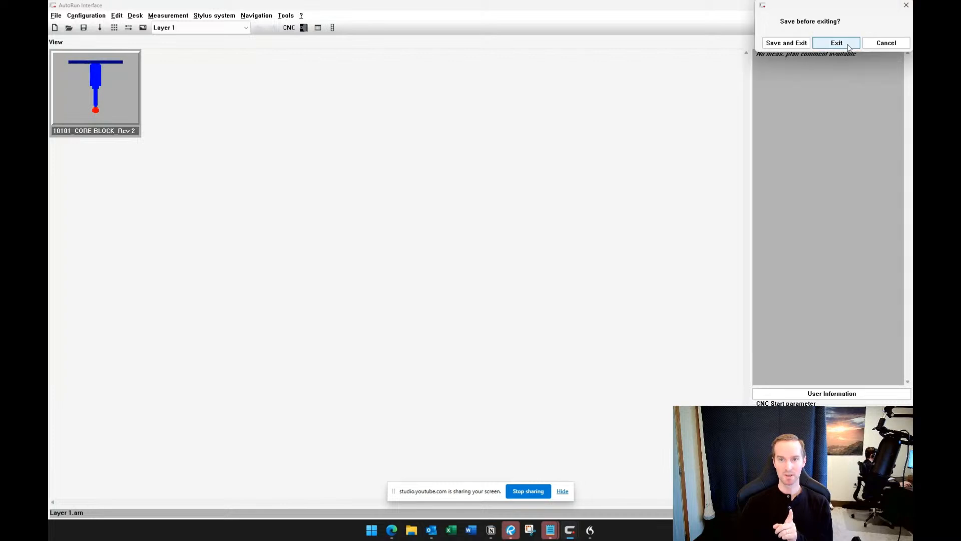
left_click(833, 44)
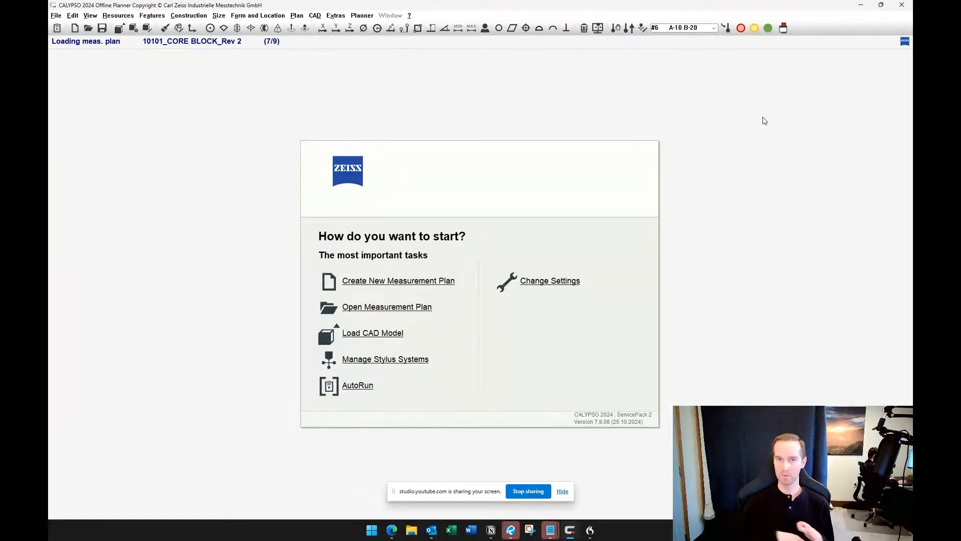
Open the Part 003 measurement plan from the CMM Programs folder.
left_click(388, 308)
left_click(332, 229)
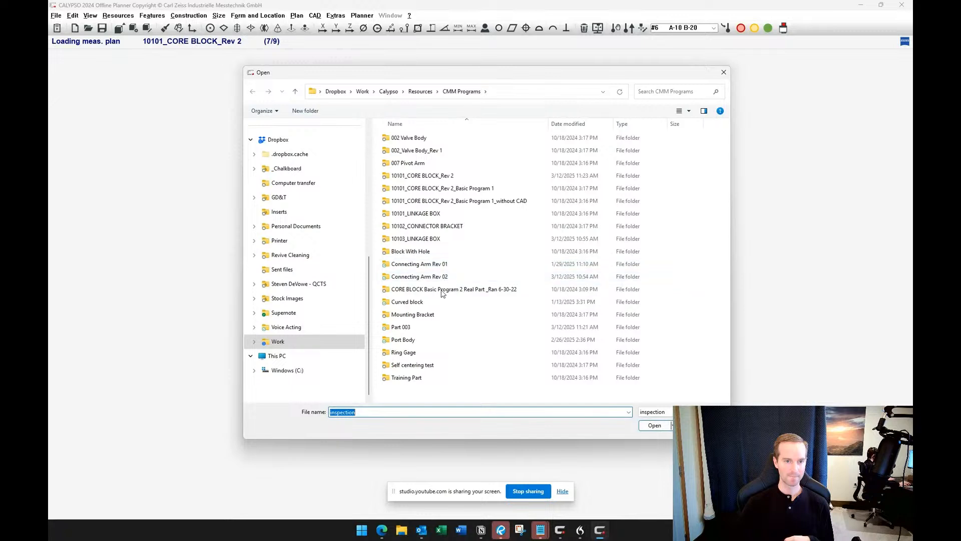
double_click(439, 326)
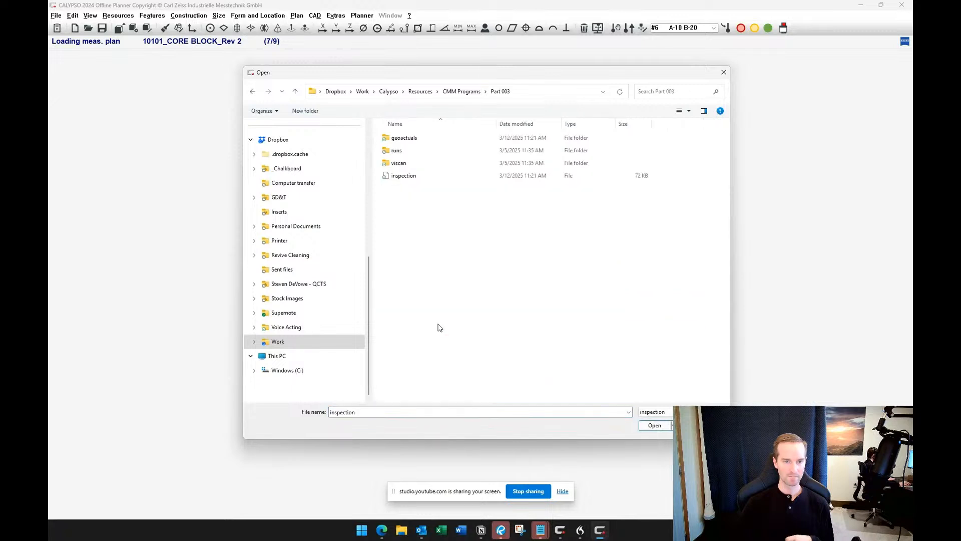
double_click(423, 176)
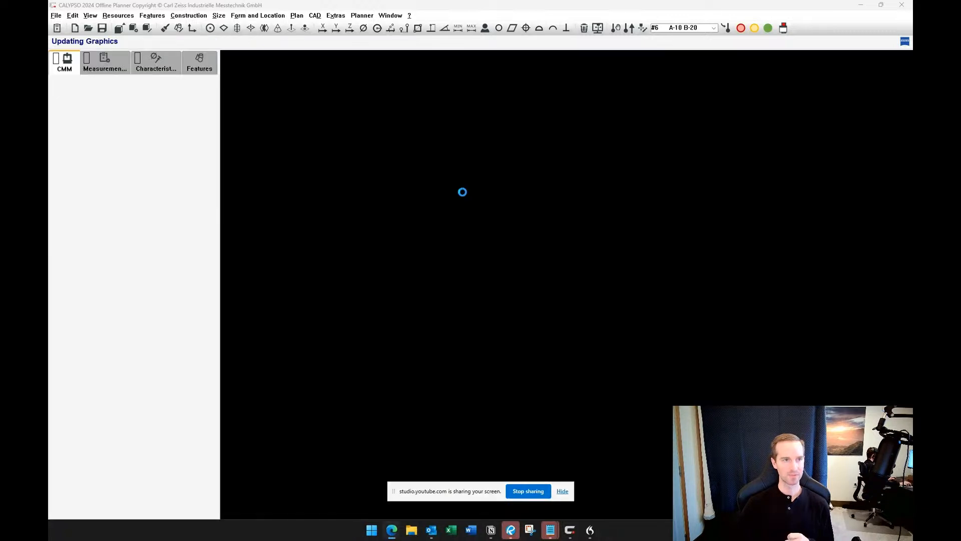
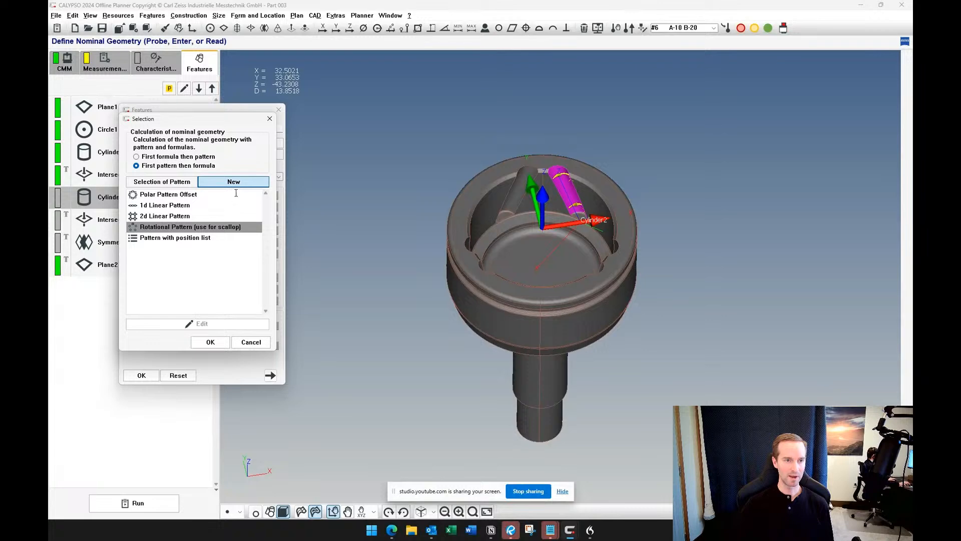
Create a Rotational Pattern for Cylinder2 with an Angular Pitch of -120 and a Real number of 3, and accept the feature.
left_click(235, 182)
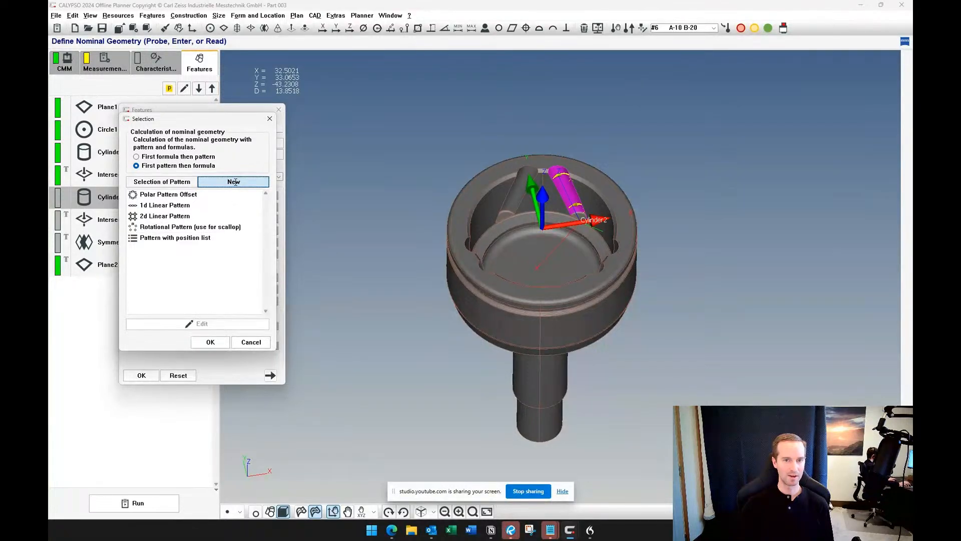
double_click(200, 227)
left_click(197, 206)
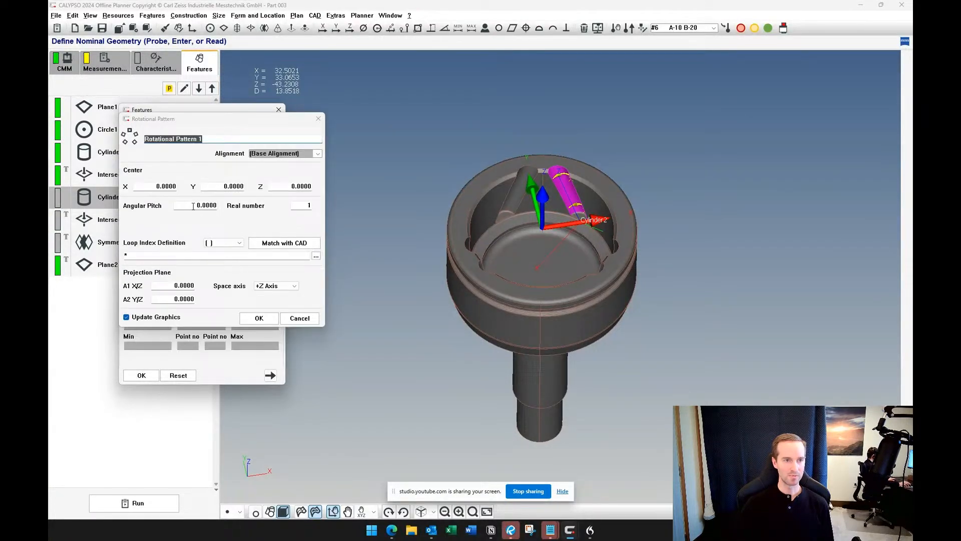
type("-120")
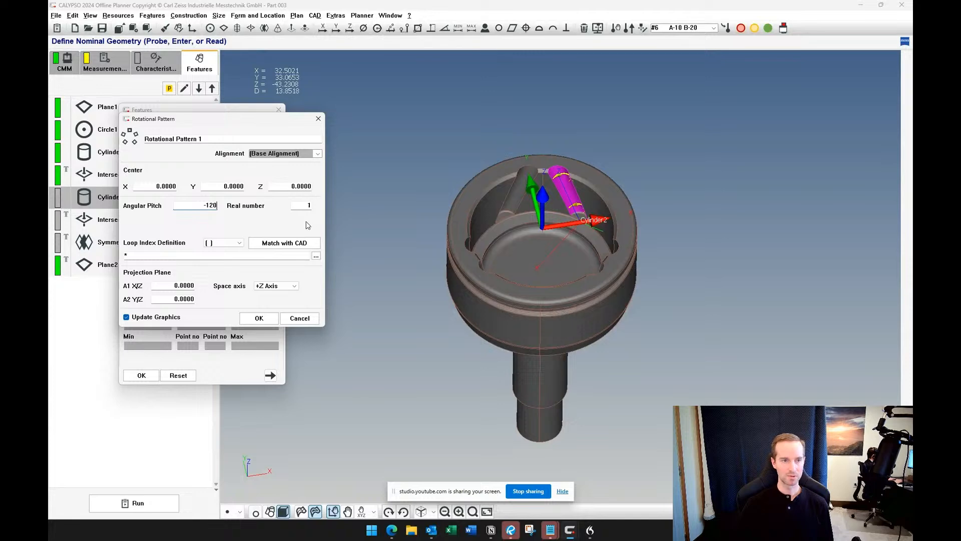
double_click(304, 205)
type("3")
key("Tab")
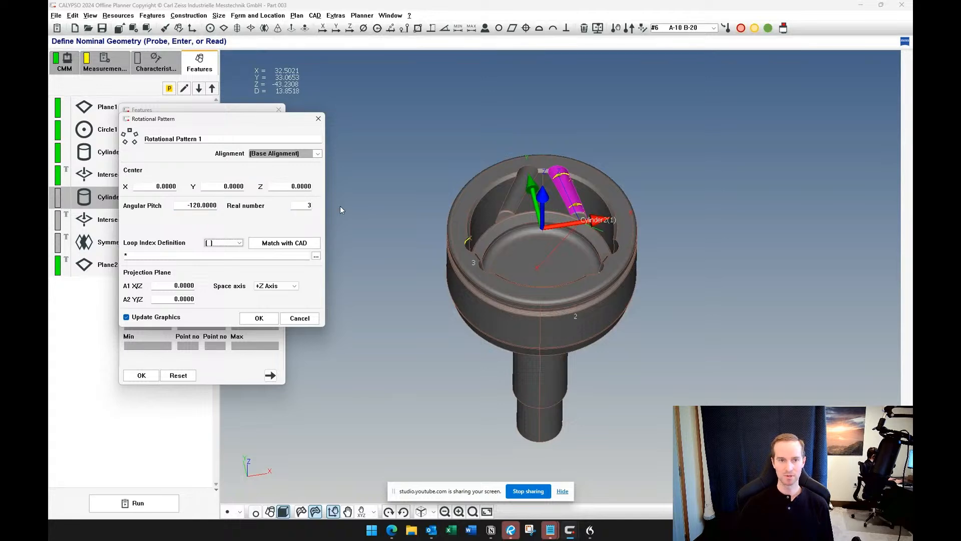
left_click_drag(434, 226, 395, 250)
left_click(259, 318)
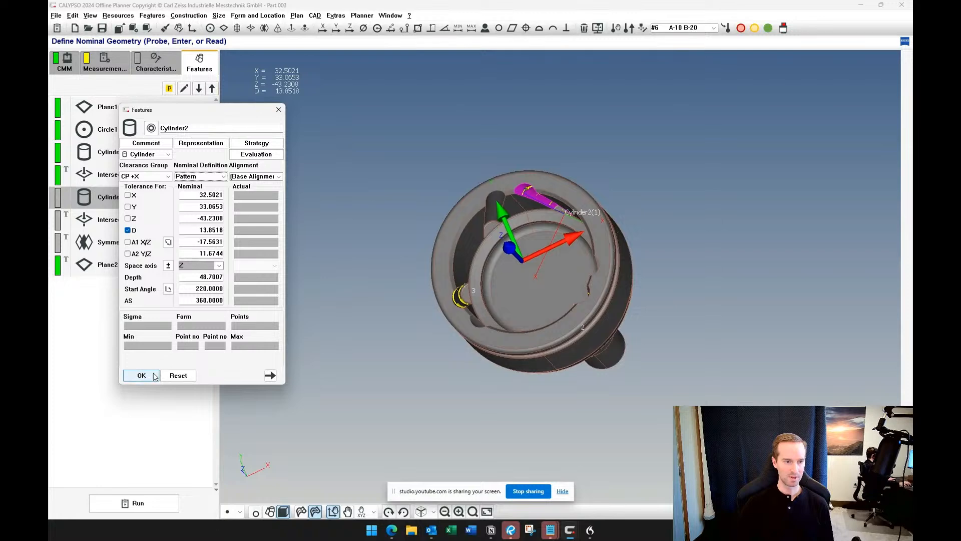
left_click(141, 375)
Check the features and characteristics lists for entries that follow the Cylinder2 pattern.
scroll(374, 231, "down", 4)
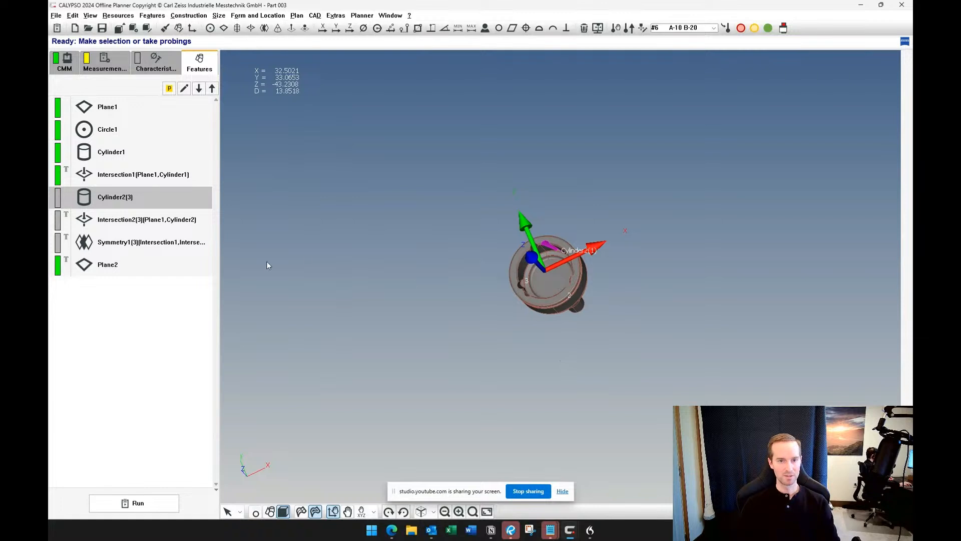
left_click(109, 322)
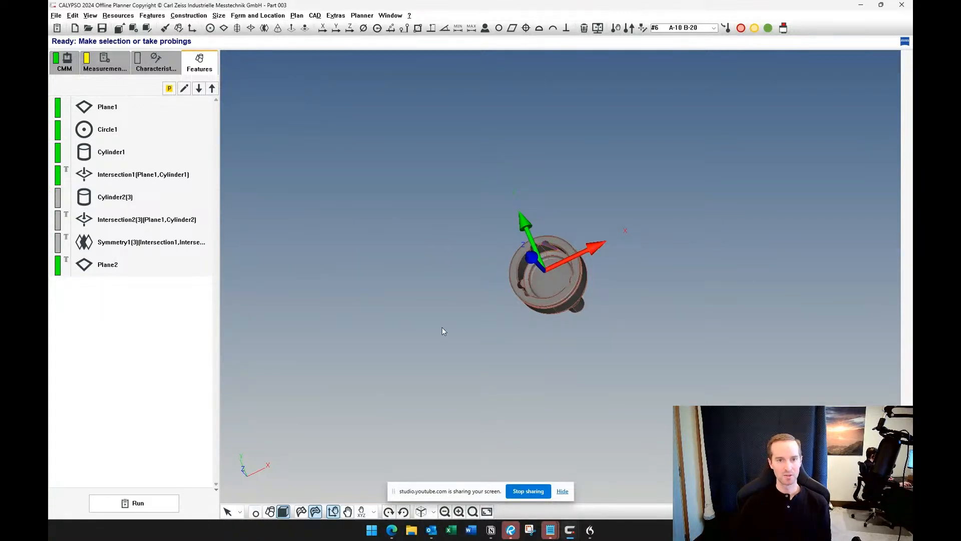
middle_click_drag(443, 329, 368, 292)
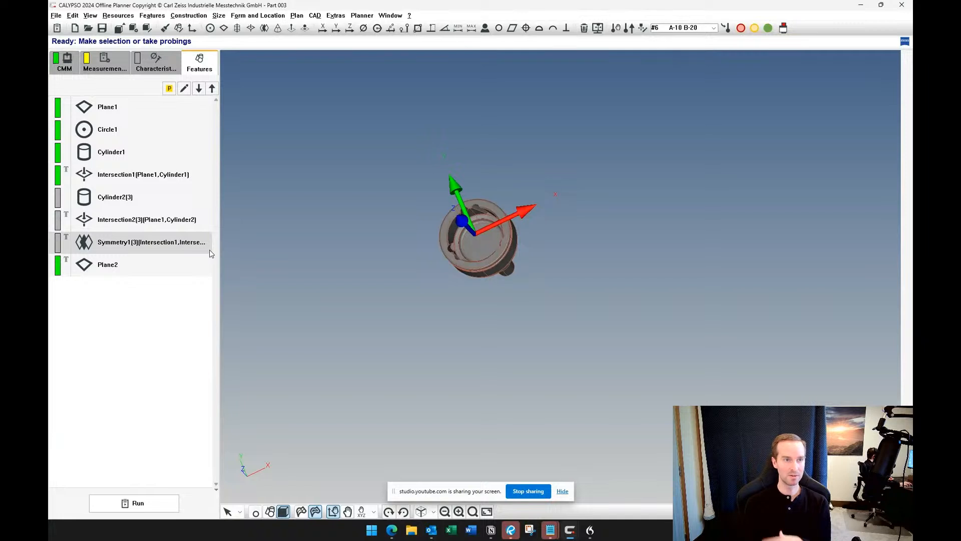
left_click(105, 63)
left_click(150, 65)
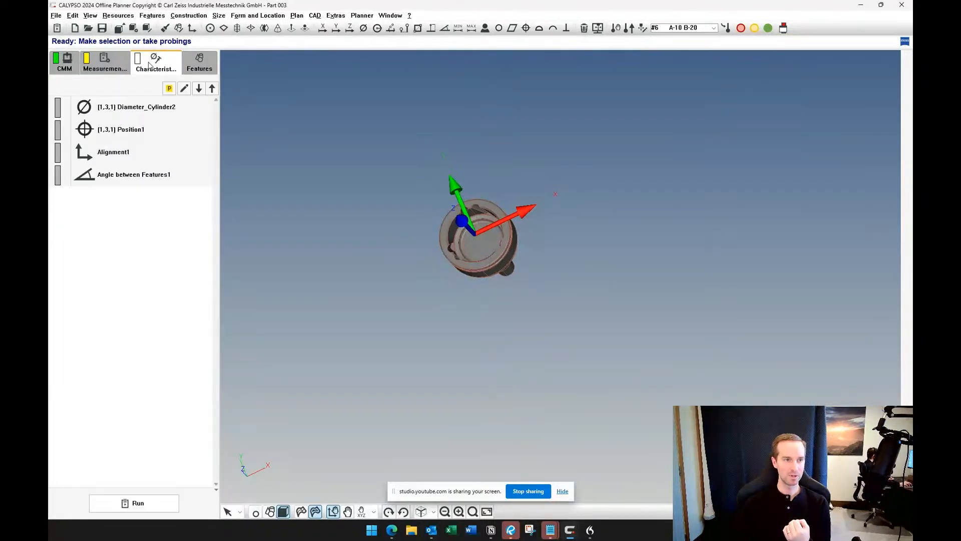
Create a new alignment at the start of the characteristics list and give it a special Offset of 100 in X.
left_click(193, 29)
left_click_drag(141, 200, 138, 107)
double_click(138, 107)
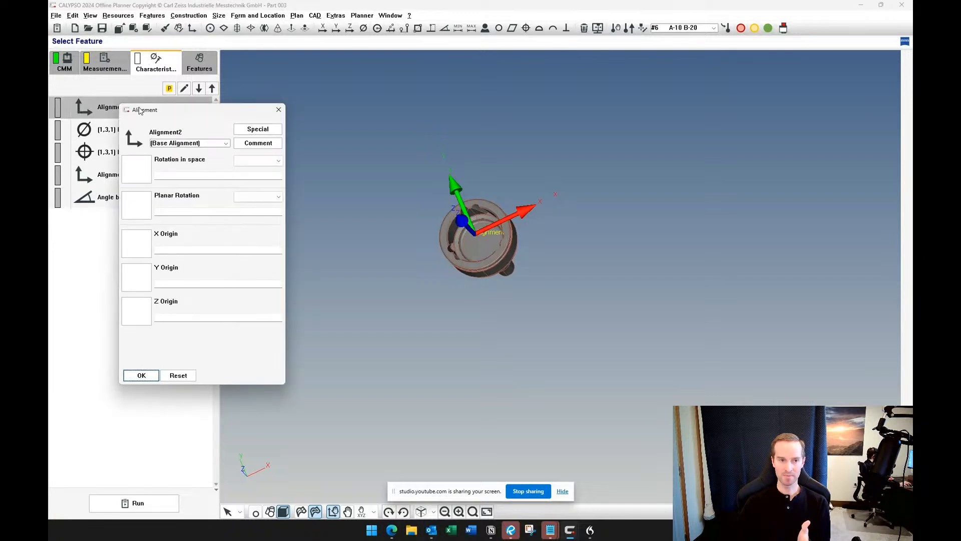
left_click(258, 129)
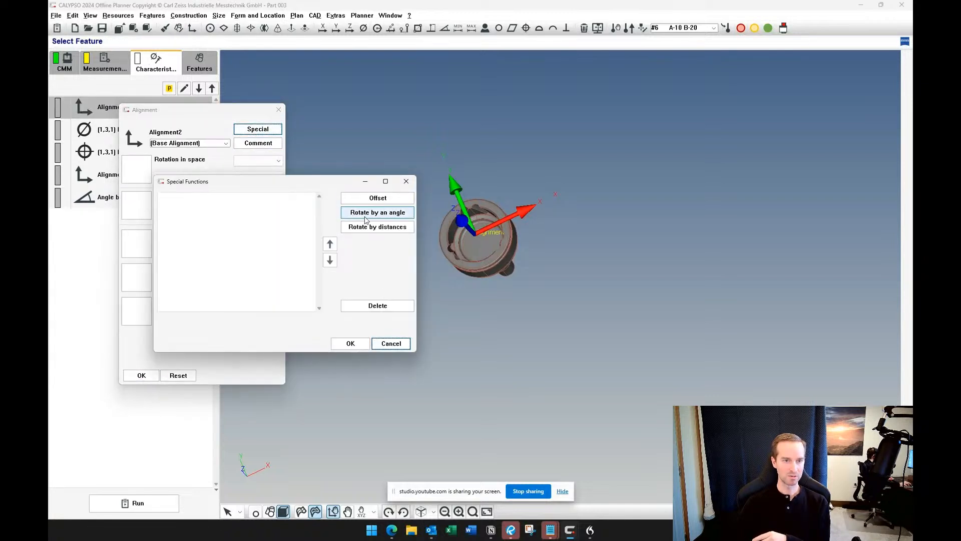
left_click(378, 198)
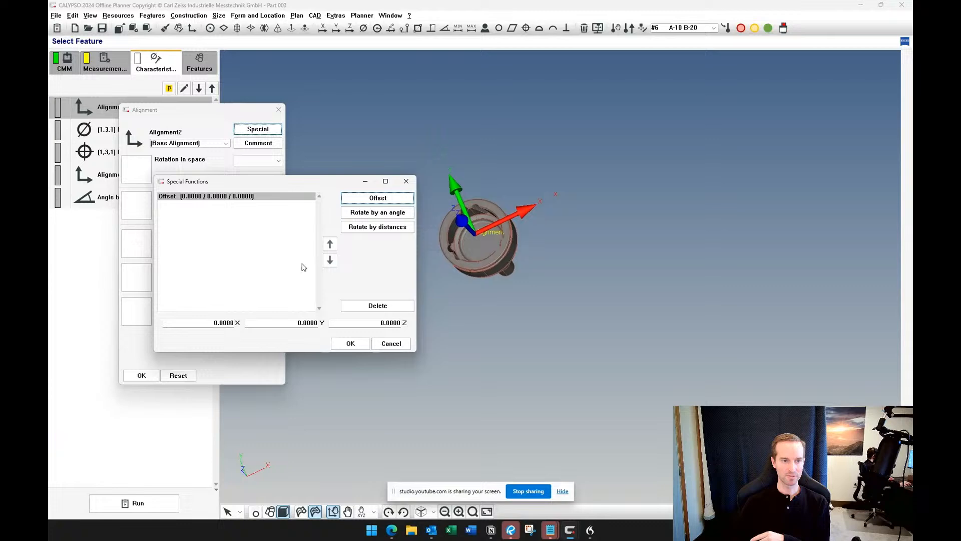
double_click(207, 322)
type("100")
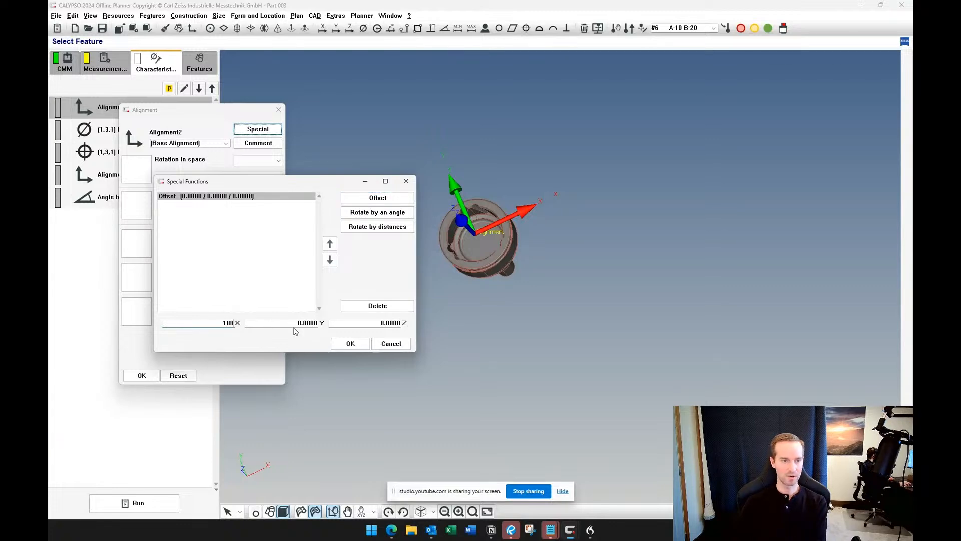
left_click(293, 322)
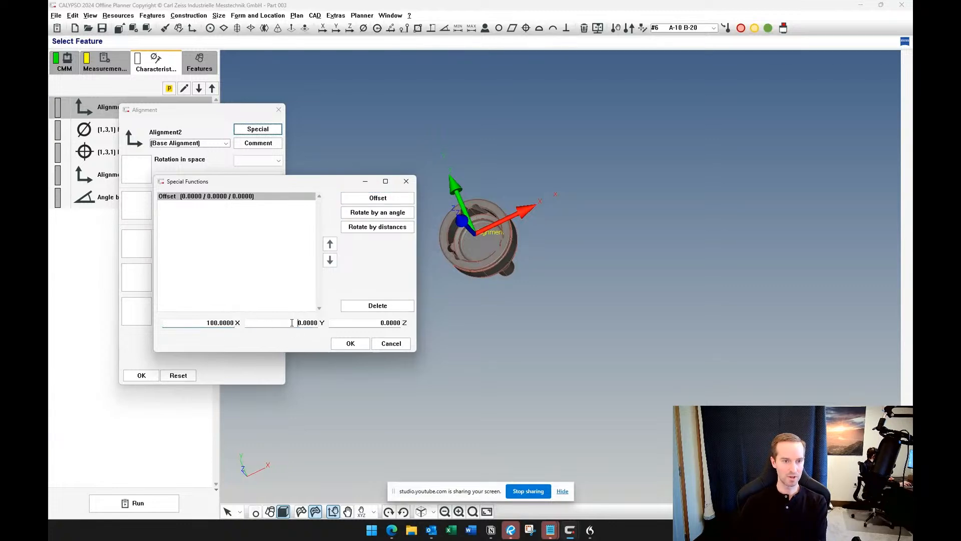
left_click(350, 343)
Change the new alignment's special Offset to 200 in X and accept the alignment.
left_click(258, 128)
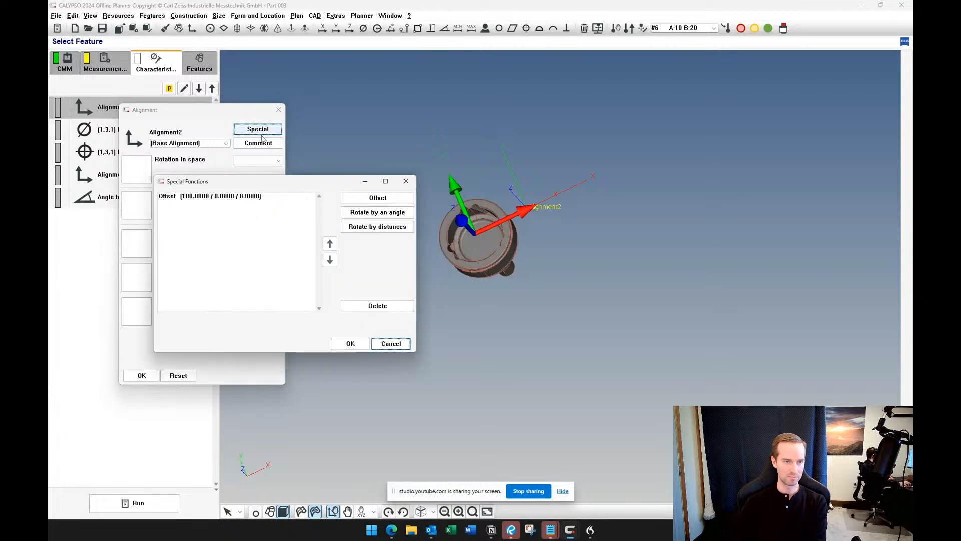
left_click(200, 197)
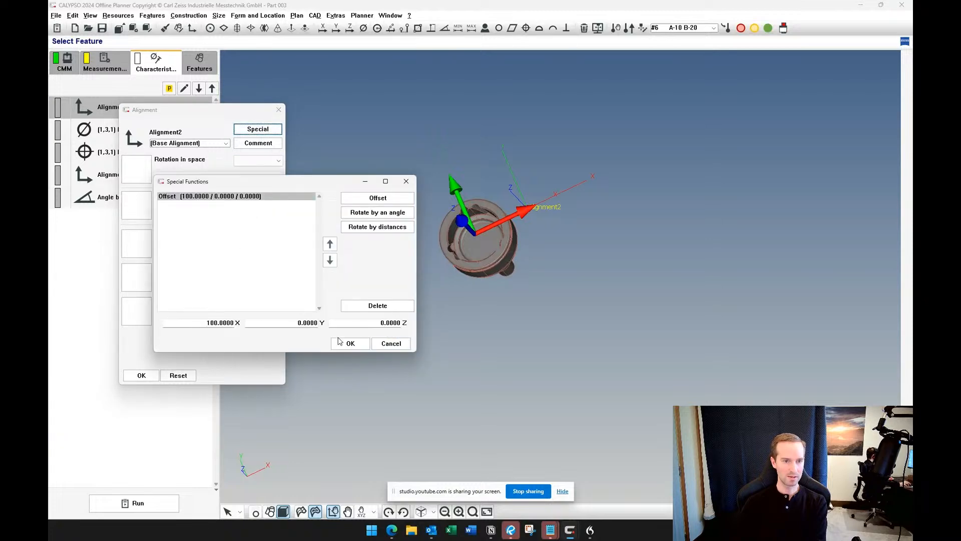
double_click(205, 321)
left_click(350, 343)
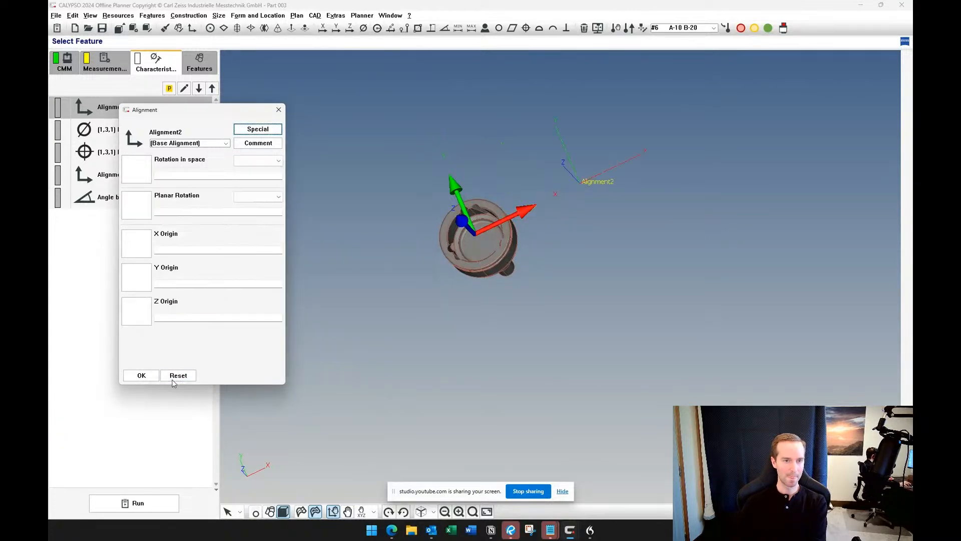
scroll(421, 275, "down", 3)
middle_click_drag(439, 287, 434, 259)
scroll(433, 259, "up", 2)
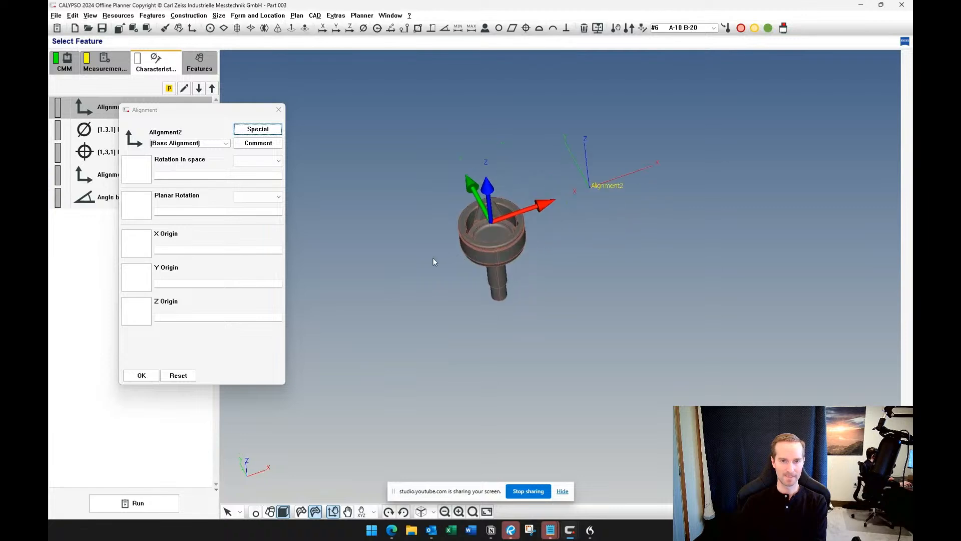
left_click(142, 375)
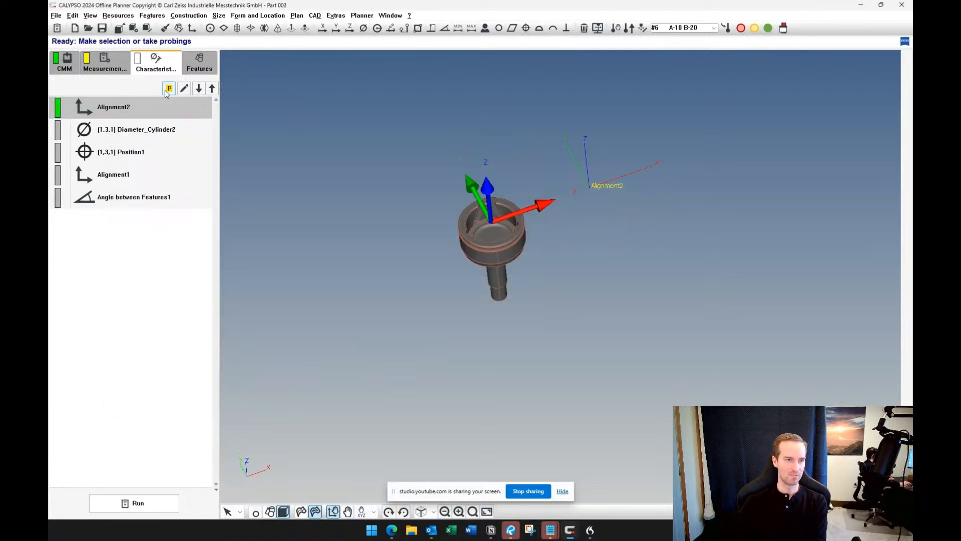
Copy Plane1, Circle1, Cylinder1 and Cylinder2 and paste the duplicates at the end of the features list.
left_click(206, 62)
left_click(169, 115)
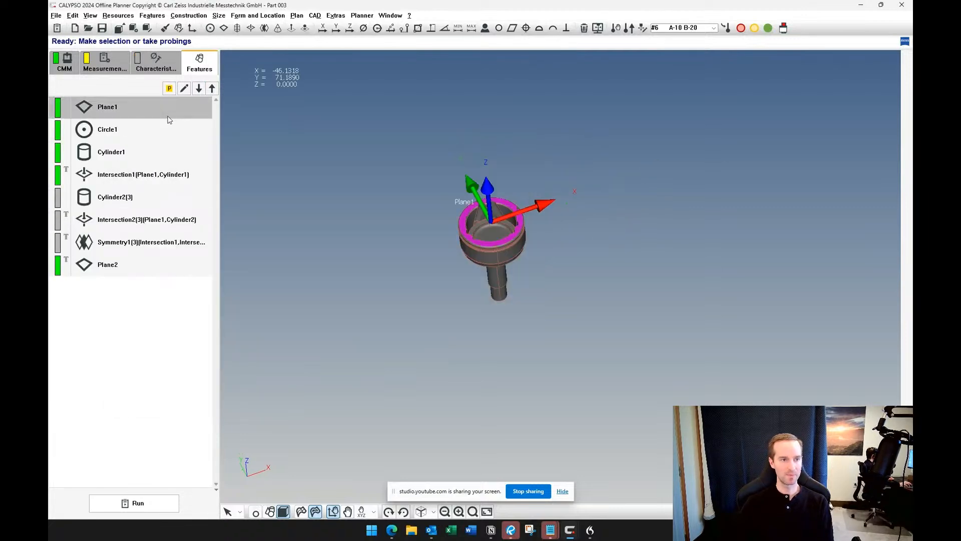
left_click(124, 131, "ctrl")
left_click(129, 149, "ctrl")
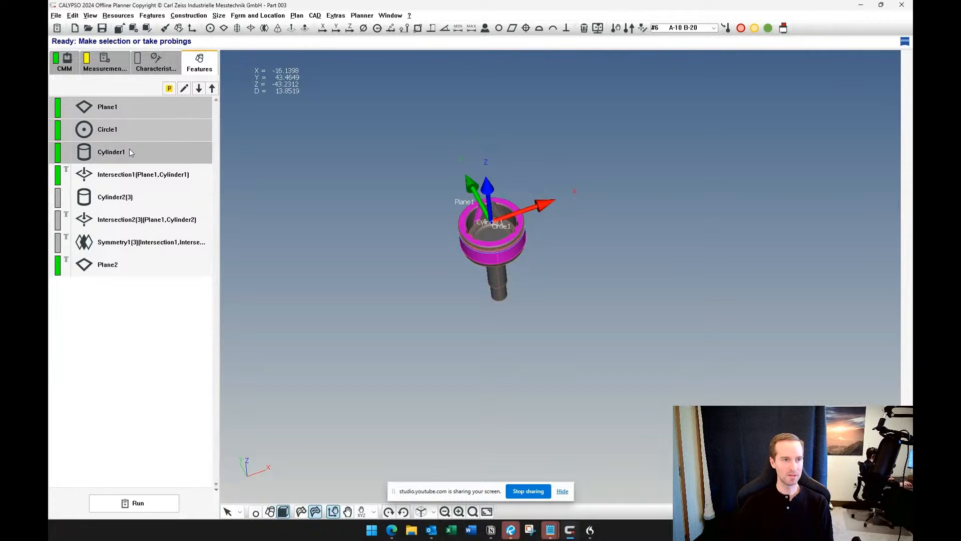
left_click(153, 196, "ctrl")
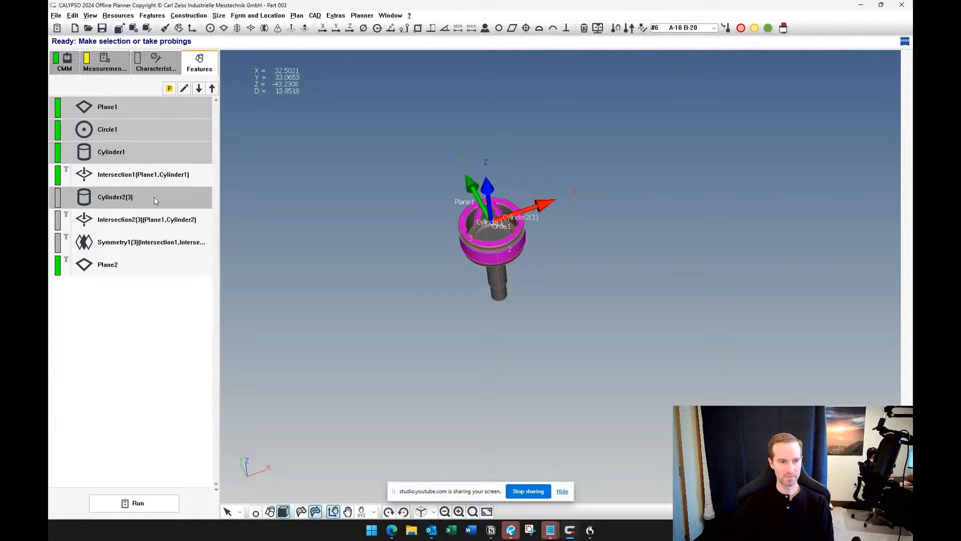
key("ctrl+c")
left_click(143, 306)
key("ctrl+v")
Group the four pasted features, Plane3 through Cylinder4, and expand the group.
left_click(128, 290)
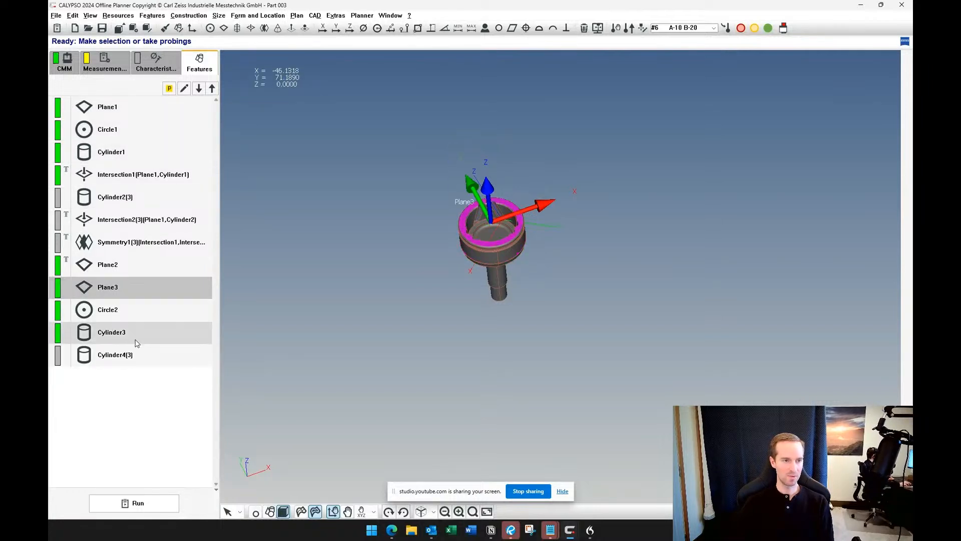
left_click(135, 355, "shift")
right_click(135, 356)
left_click(161, 362)
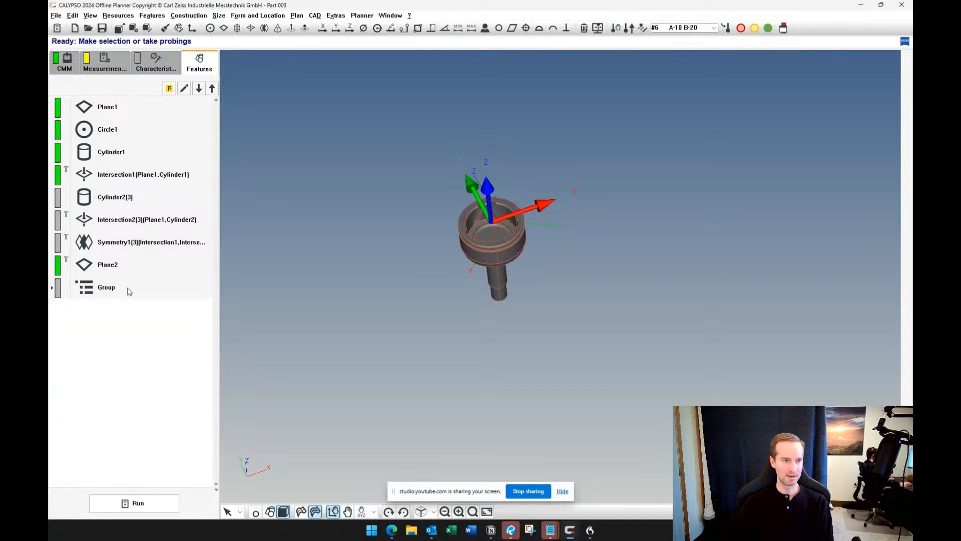
double_click(126, 287)
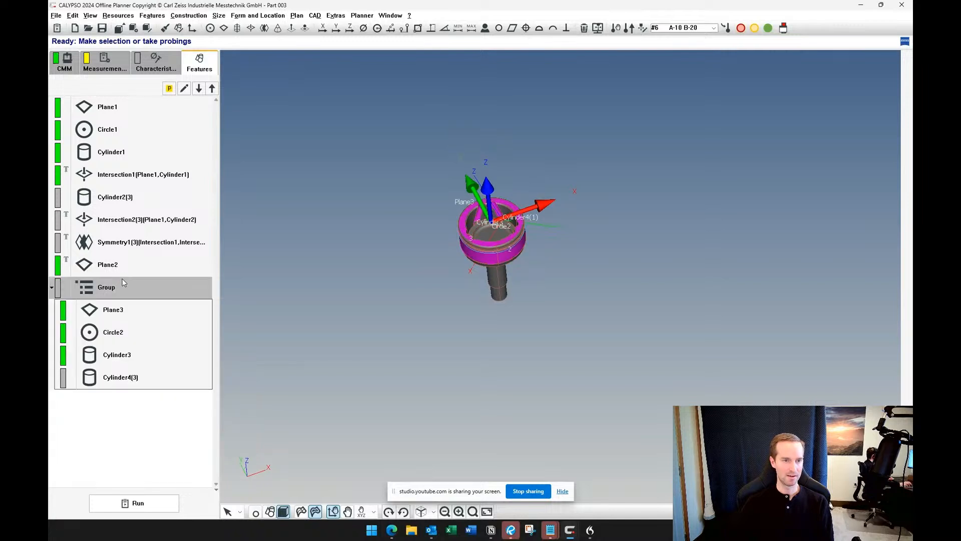
Set Plane3's alignment to Alignment2 with Keep Position enabled and accept the feature.
double_click(134, 312)
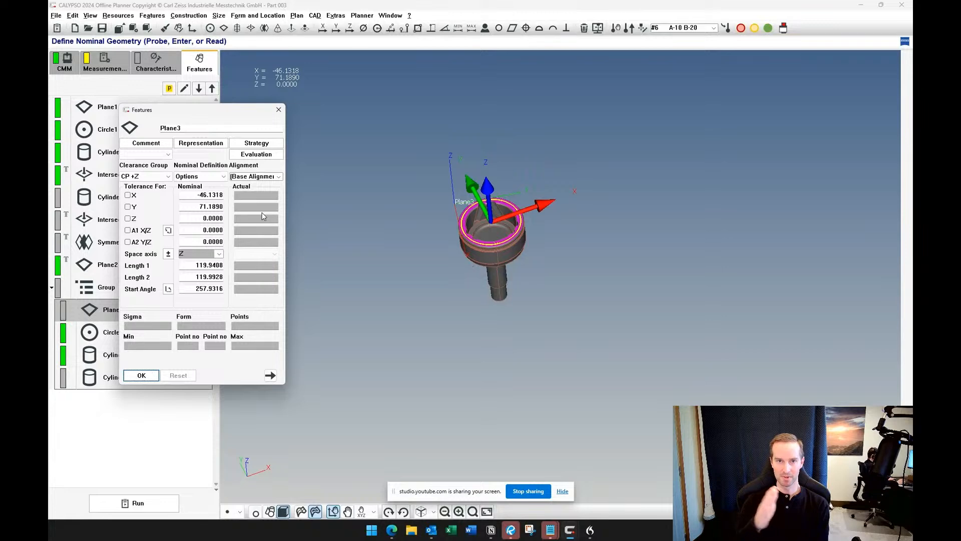
left_click(279, 176)
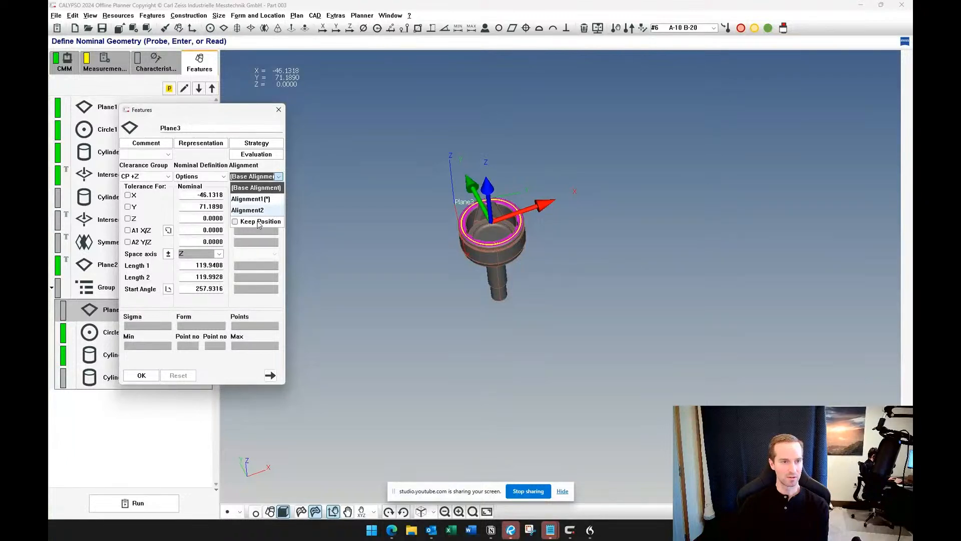
left_click(259, 223)
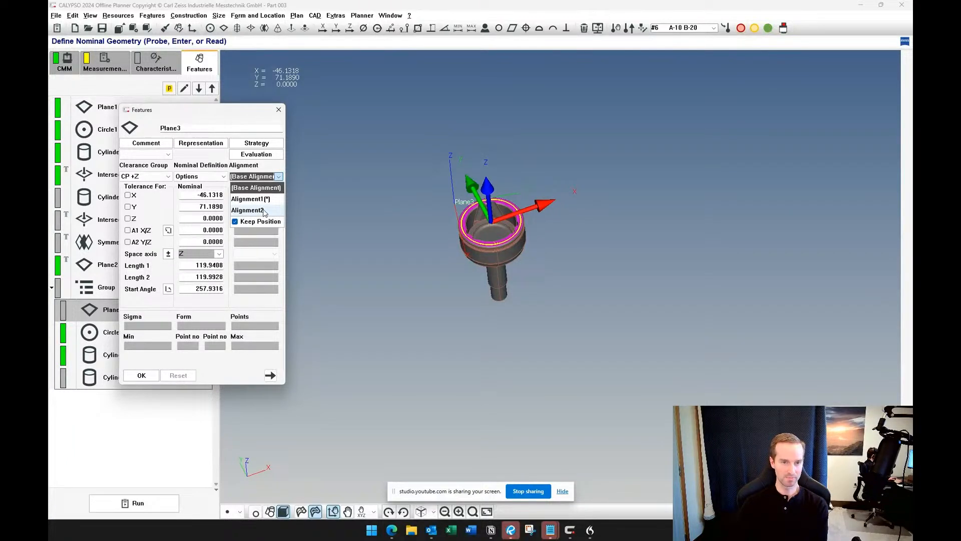
left_click(263, 211)
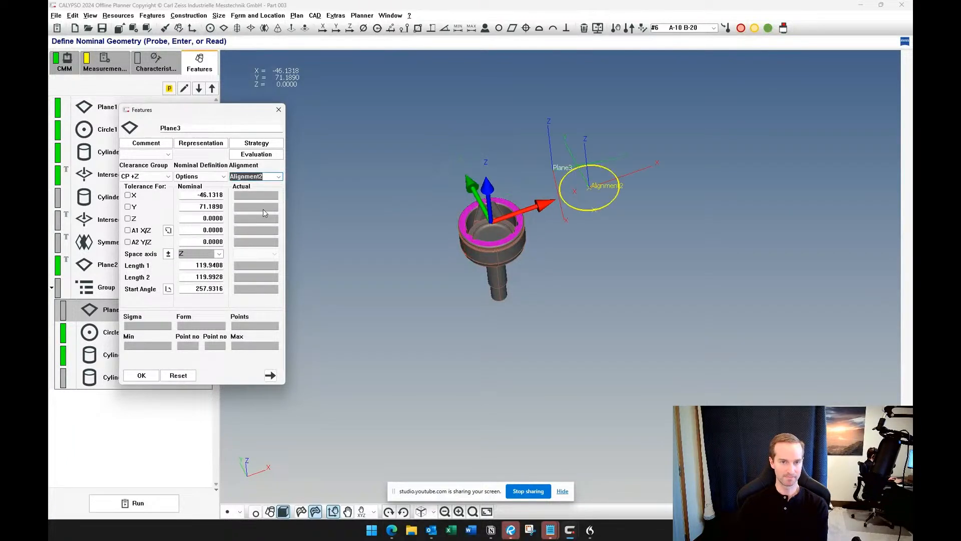
left_click(143, 375)
Rename Alignment2 in the characteristics list as "Offset 200mm".
left_click(156, 65)
left_click(147, 114)
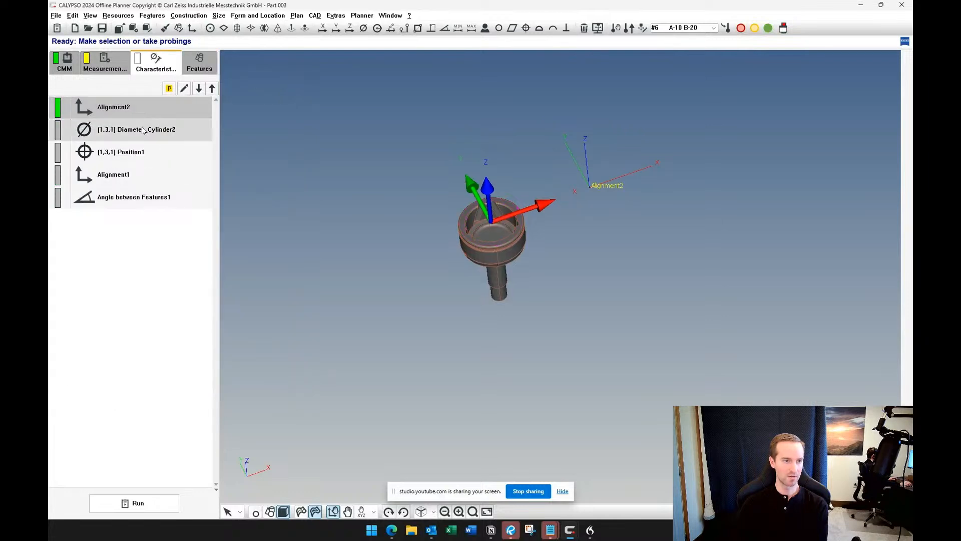
left_click(134, 168)
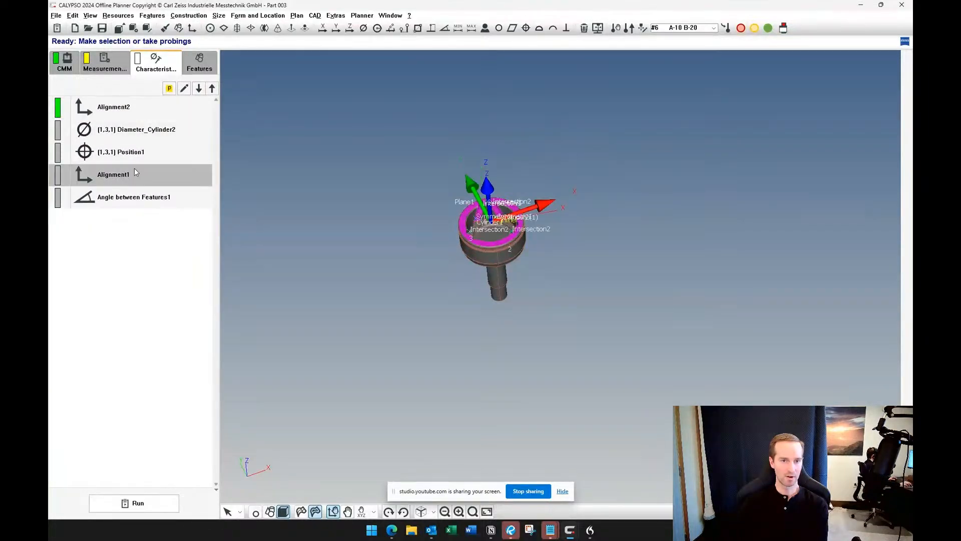
left_click(137, 106)
right_click(136, 107)
left_click(164, 112)
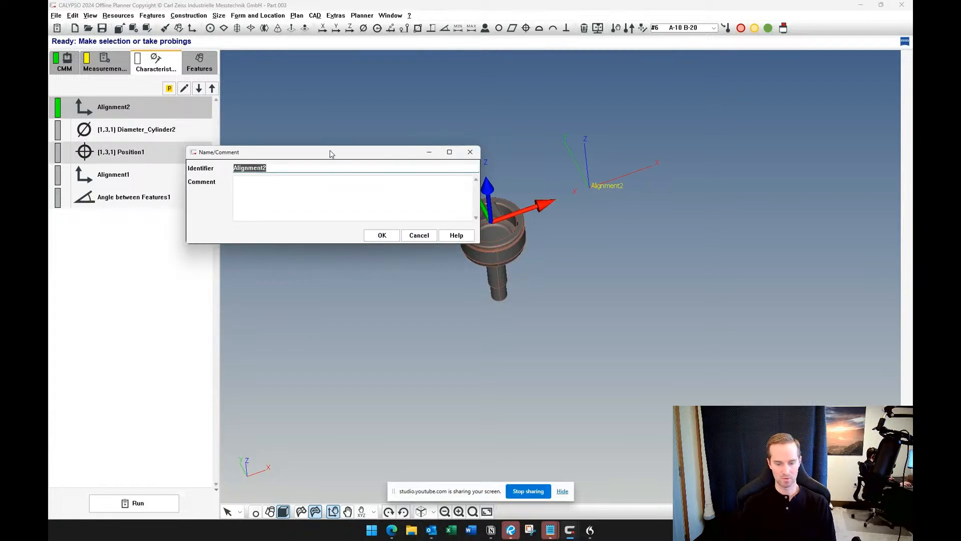
type("Offset 200")
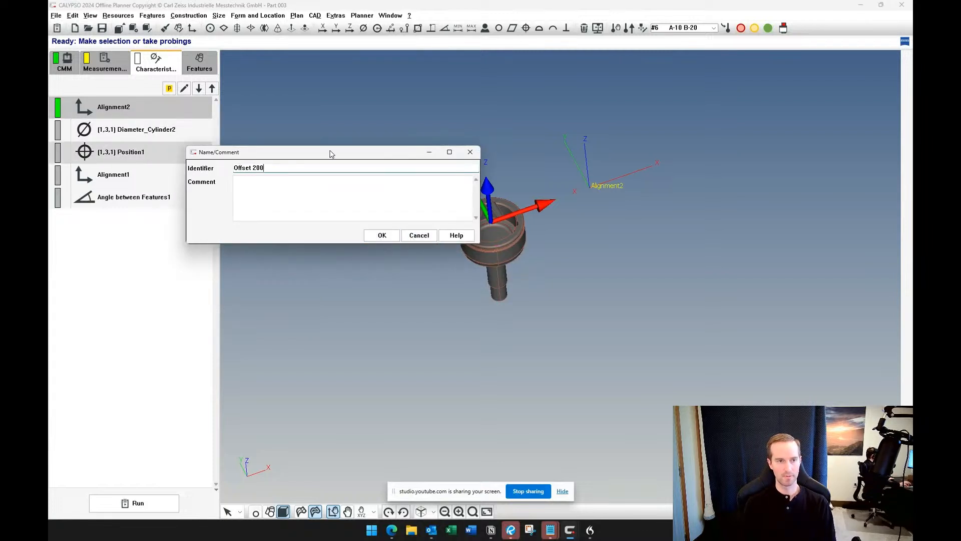
type("mm")
left_click(387, 240)
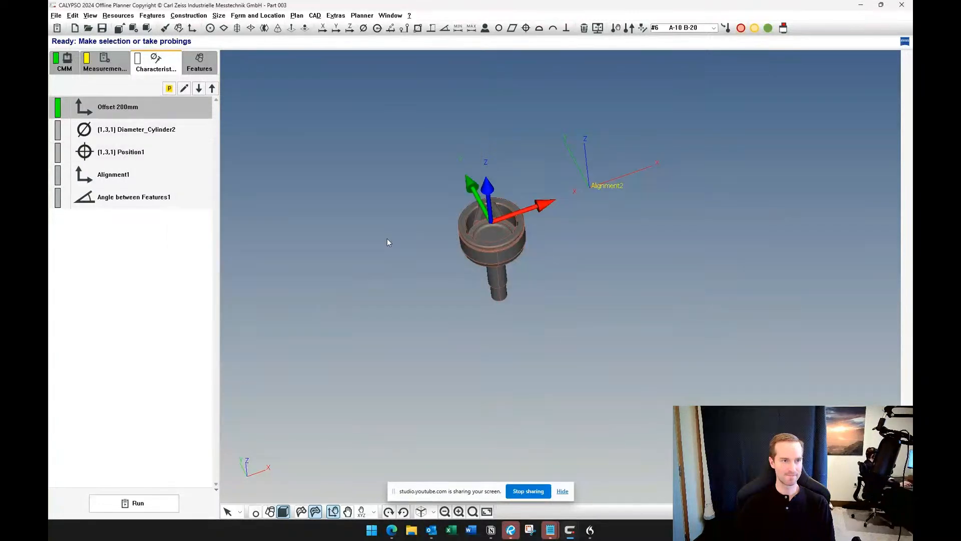
Check Plane3's alignment in the group and set Circle2's alignment to Offset 200mm.
left_click(200, 62)
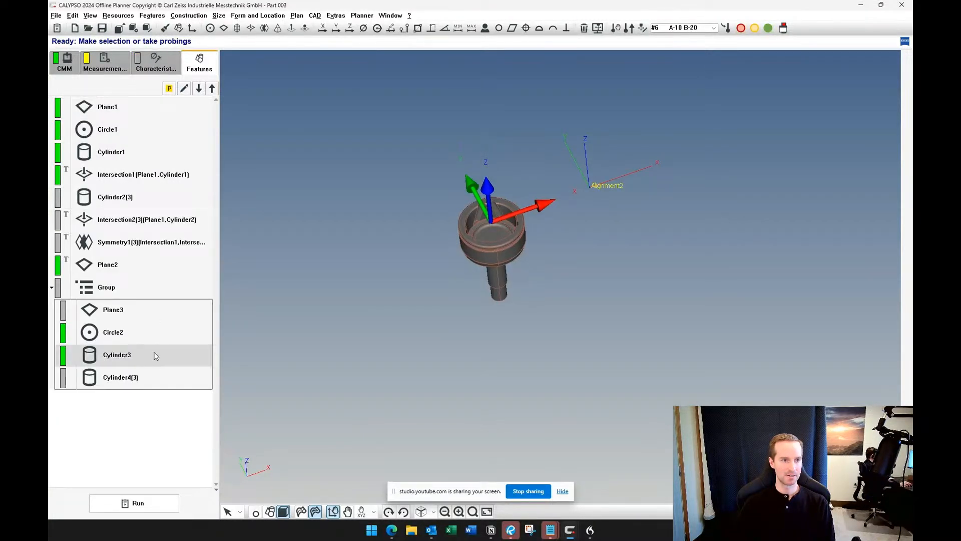
left_click(148, 311)
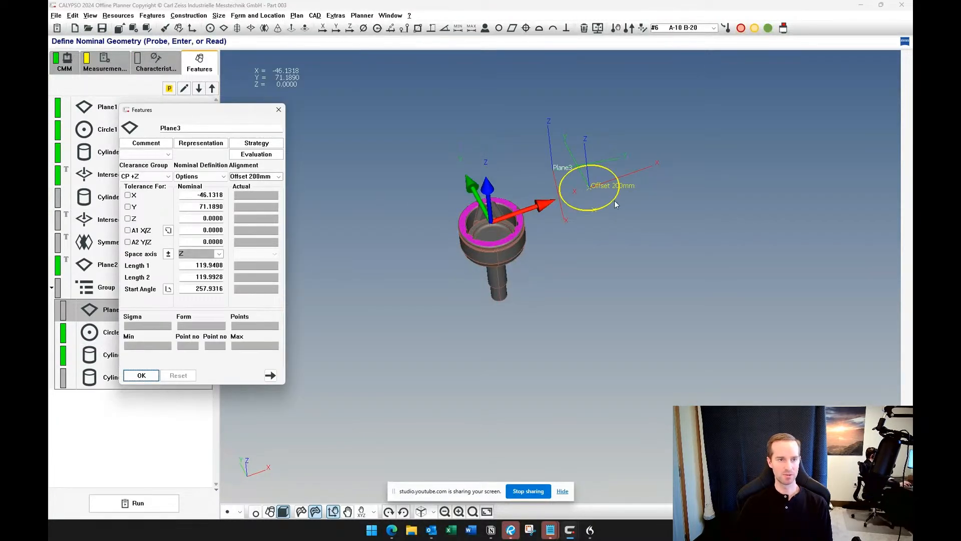
left_click(200, 88)
left_click(278, 176)
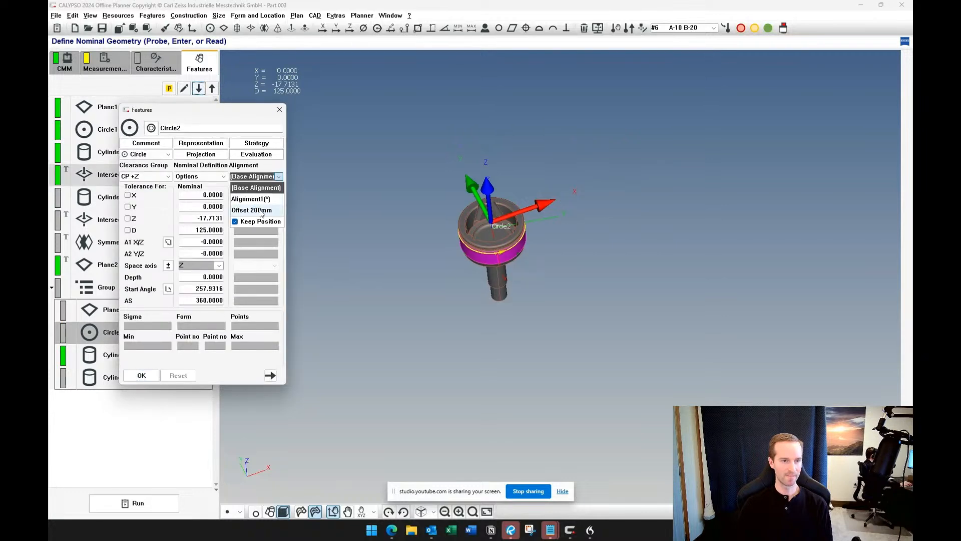
left_click(262, 212)
Set the alignment of Cylinder3 and Cylinder4 to Offset 200mm and accept the features.
left_click(199, 90)
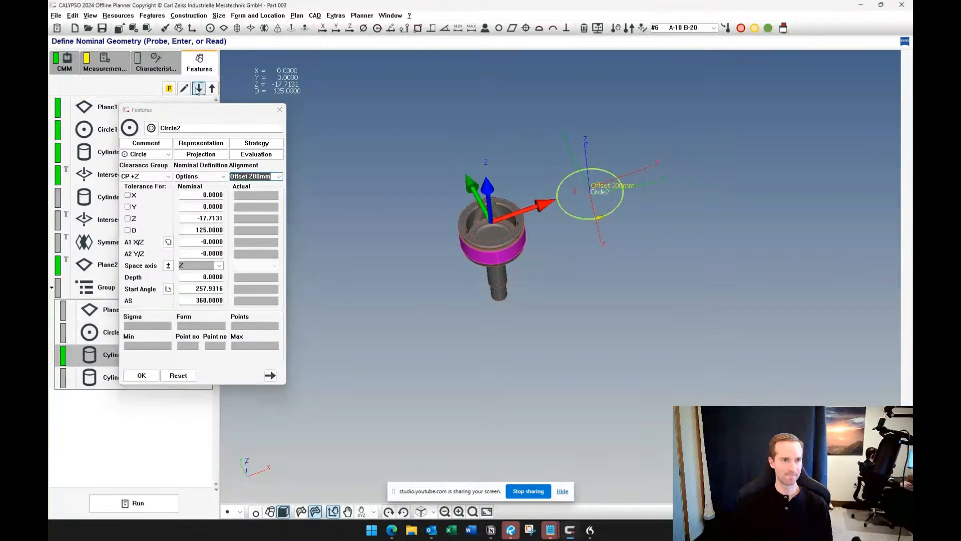
left_click(279, 176)
left_click(260, 200)
left_click(199, 89)
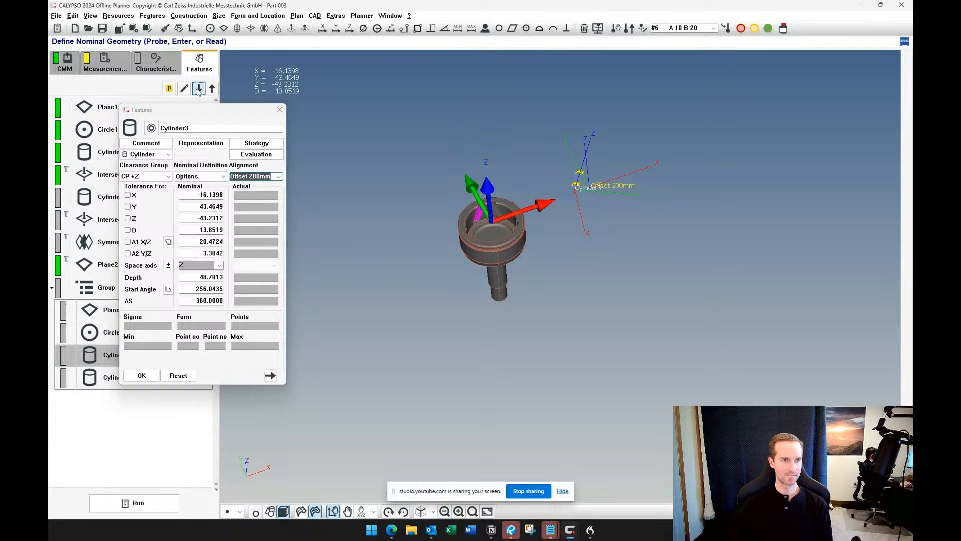
left_click(278, 176)
left_click(267, 218)
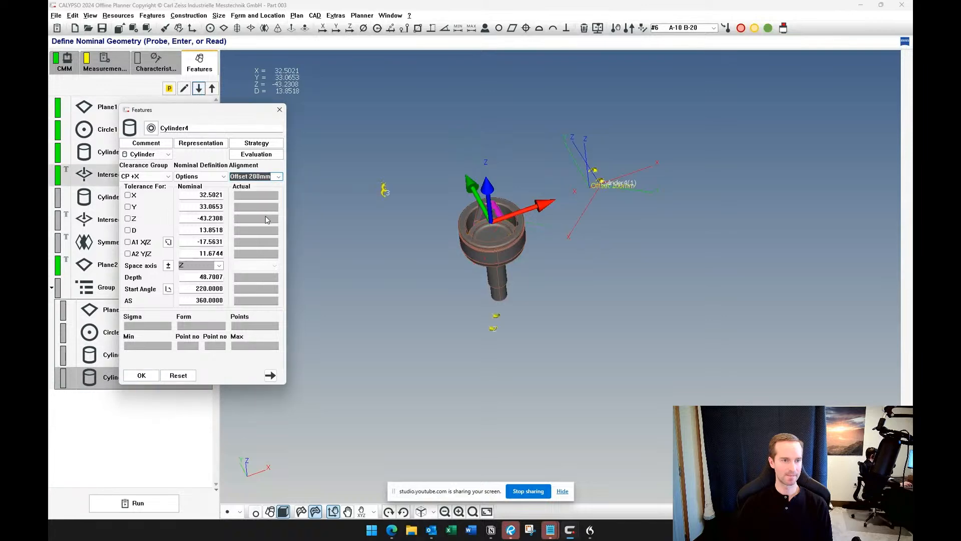
left_click(146, 378)
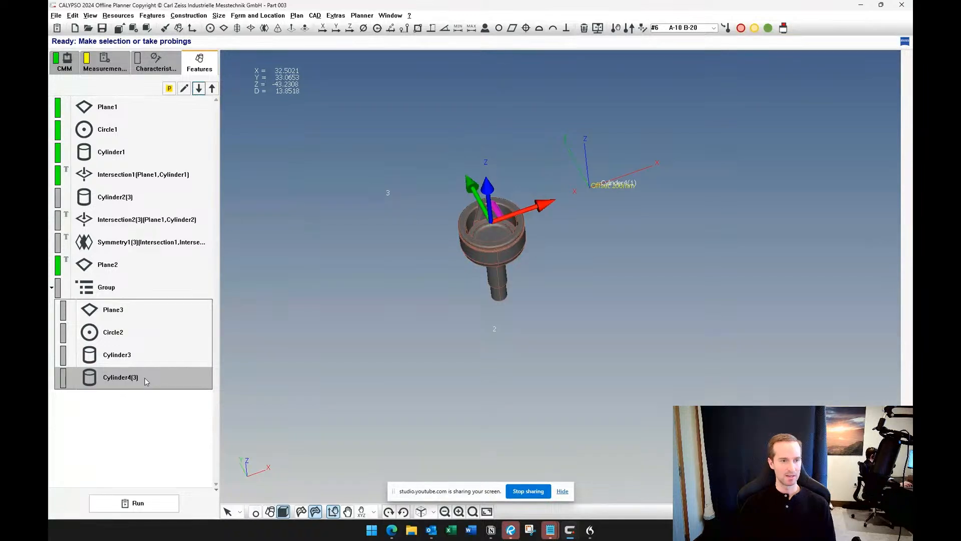
Create a new rotational pattern for Cylinder4 and set the pattern's alignment to Offset 200mm.
double_click(145, 378)
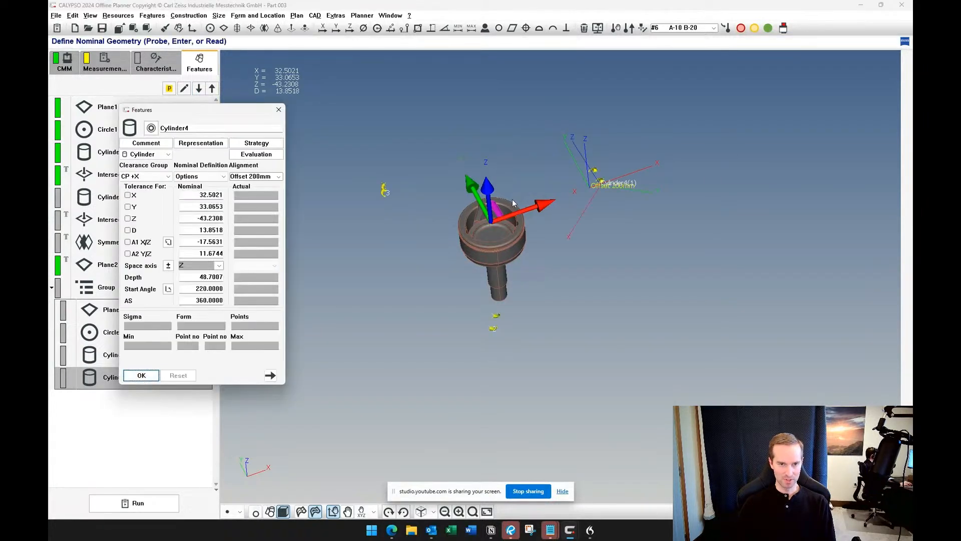
right_click_drag(642, 272, 594, 300)
scroll(593, 300, "up", 3)
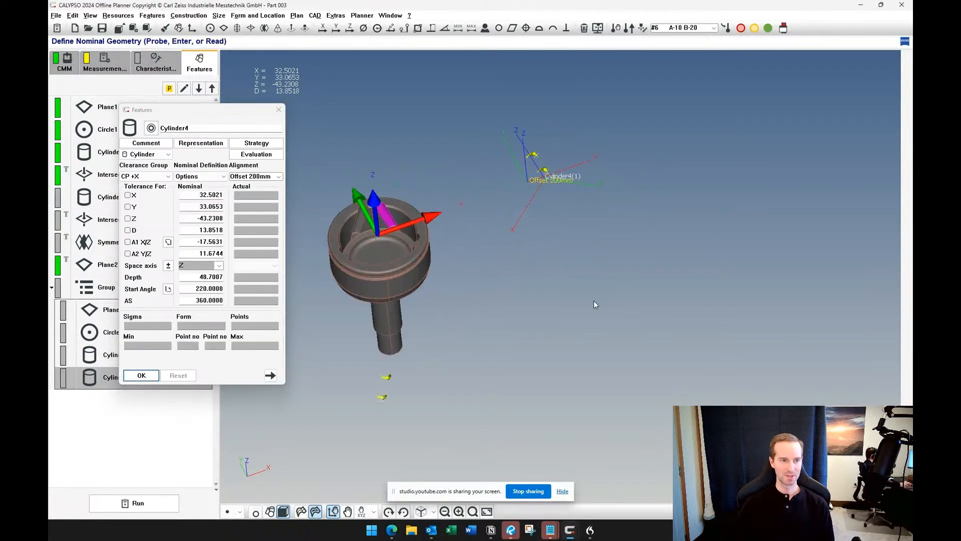
left_click(216, 177)
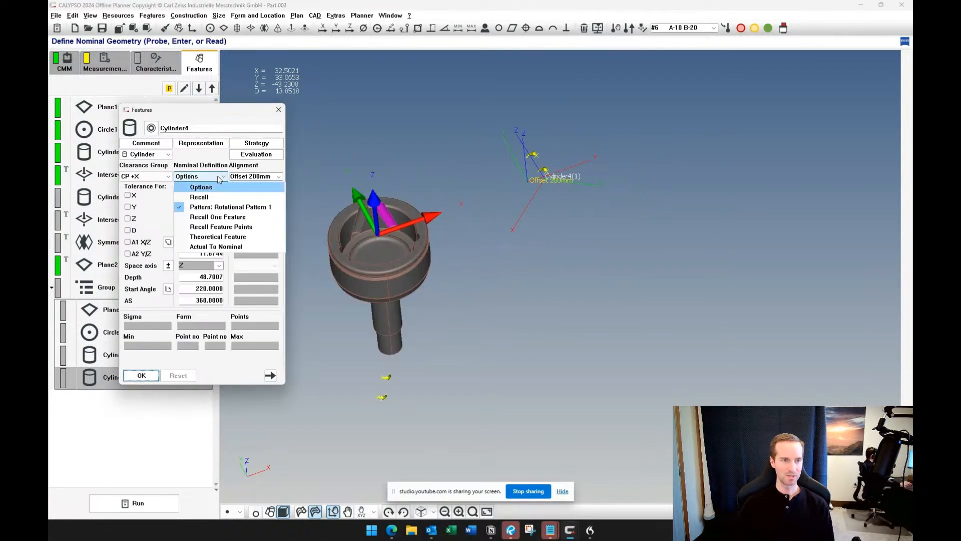
left_click(226, 209)
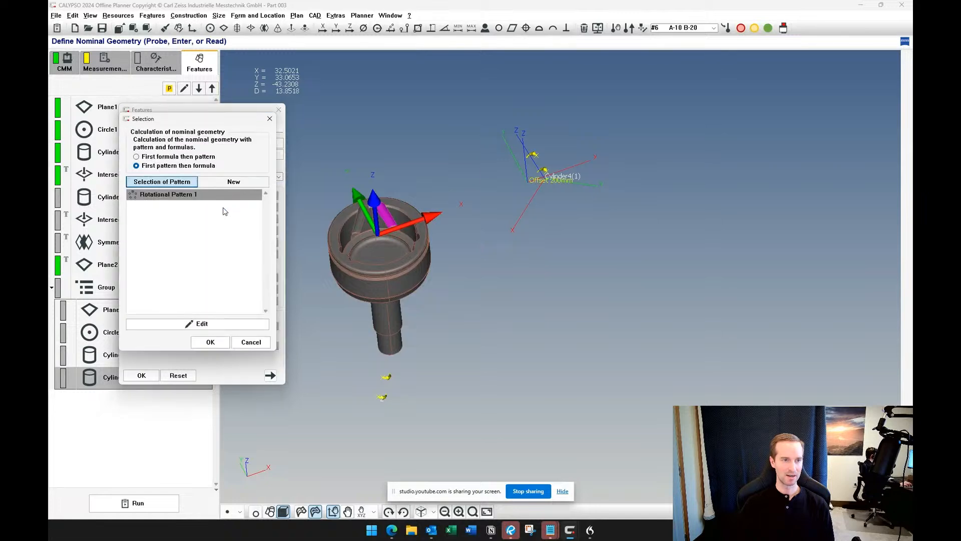
left_click(232, 182)
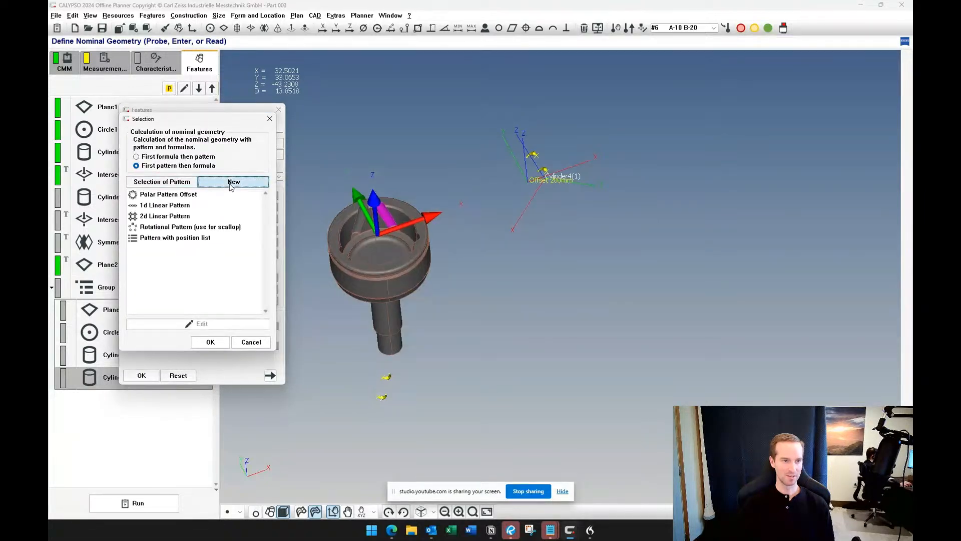
double_click(200, 227)
left_click(317, 154)
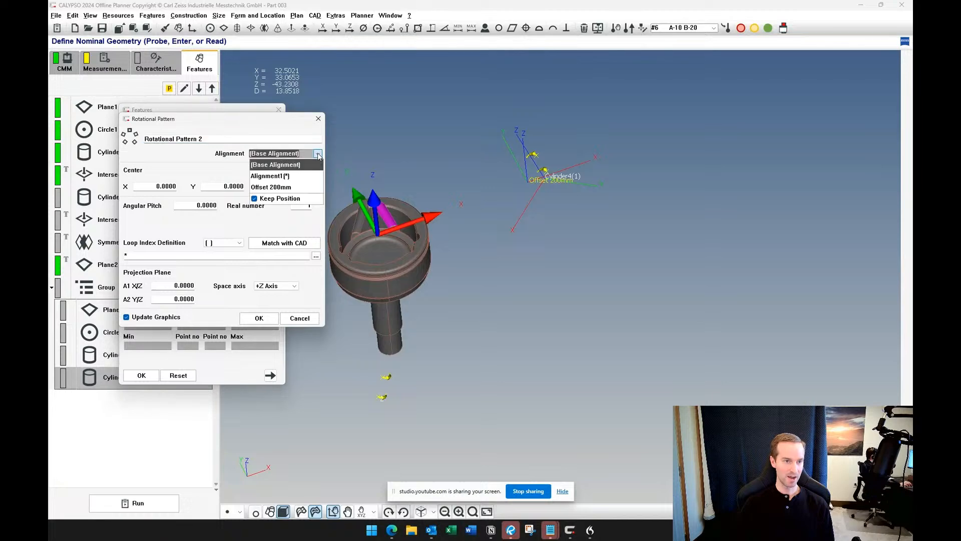
left_click(281, 187)
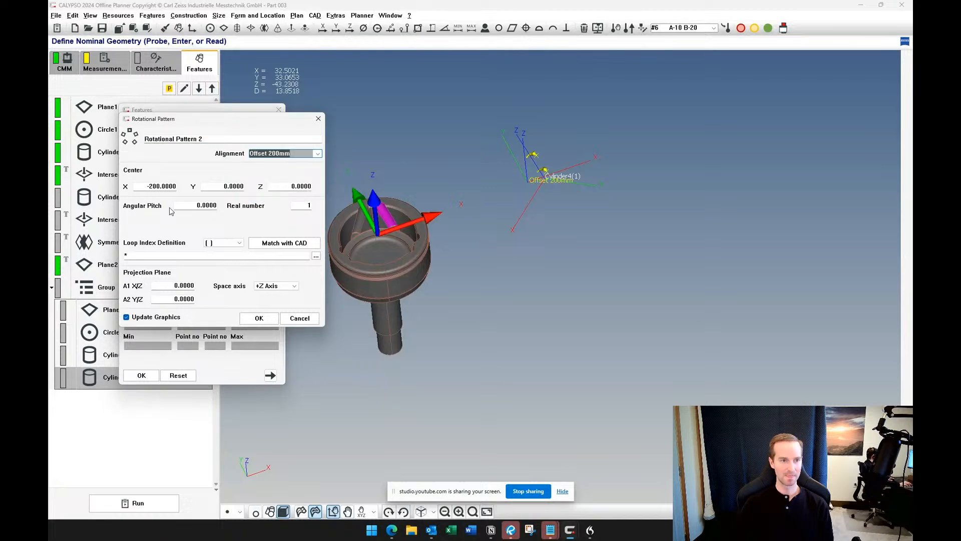
Set the new rotational pattern's center X to 0 and its angular pitch to -120, and accept the pattern.
double_click(149, 187)
type("0")
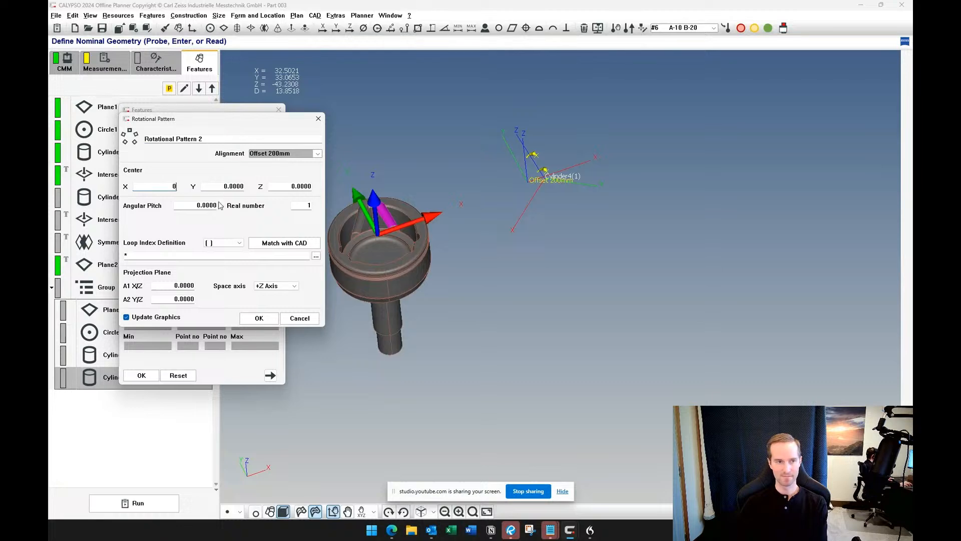
left_click(220, 188)
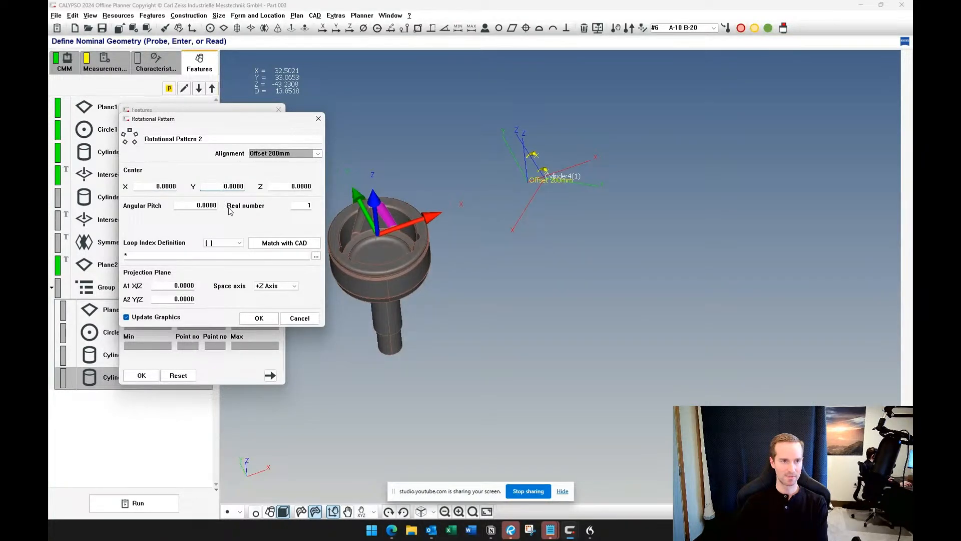
double_click(201, 206)
key("BackSpace")
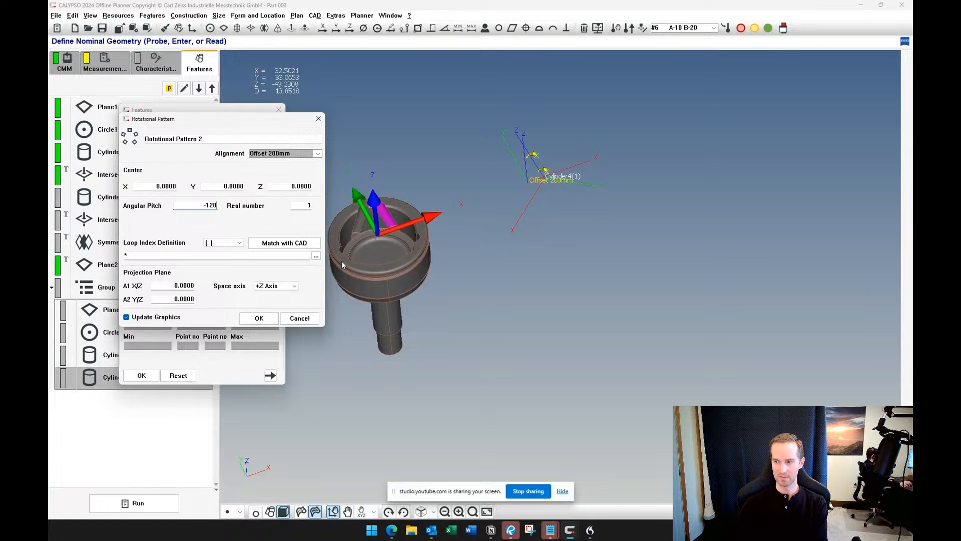
left_click(272, 318)
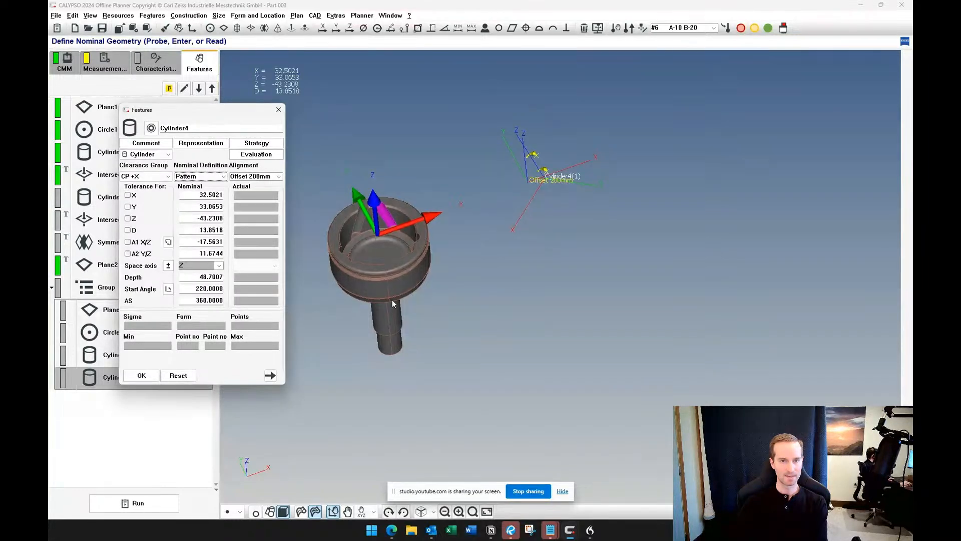
Set the real number of Rotational Pattern 2 to 3 and accept Cylinder4.
right_click_drag(392, 299, 412, 334)
left_click(210, 176)
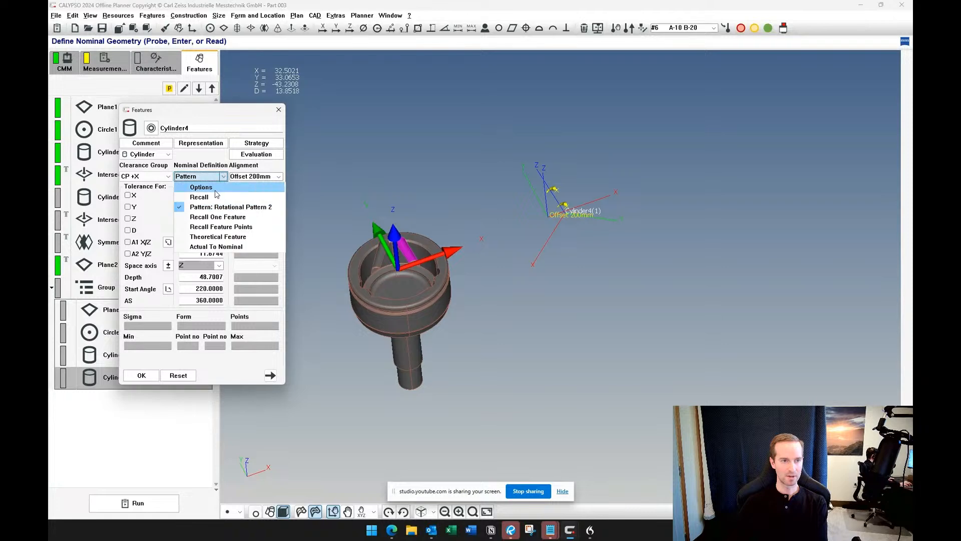
left_click(269, 205)
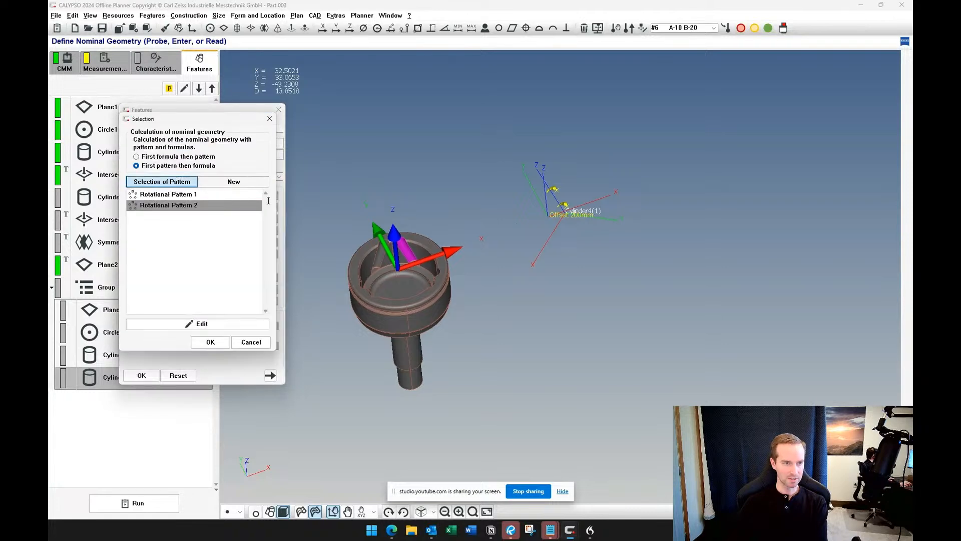
double_click(159, 205)
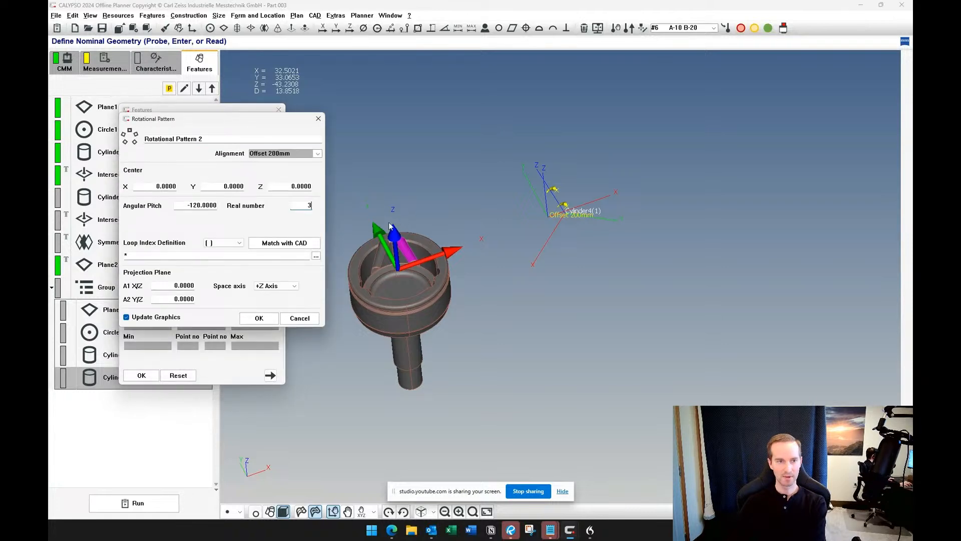
left_click(259, 318)
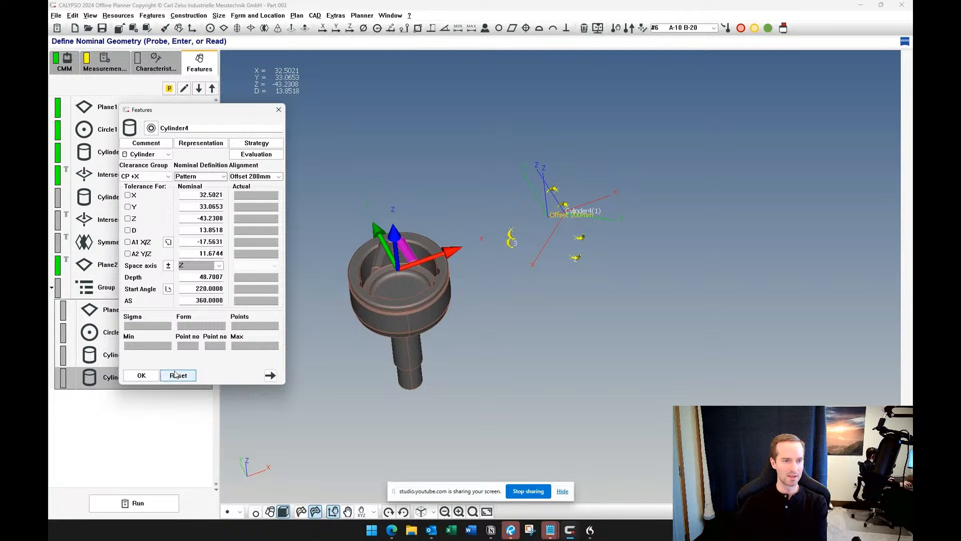
left_click(142, 375)
Examine the positions of Plane3, Circle2, Cylinder3 and Cylinder4 in the CAD view and look over the characteristics list.
left_click(136, 311)
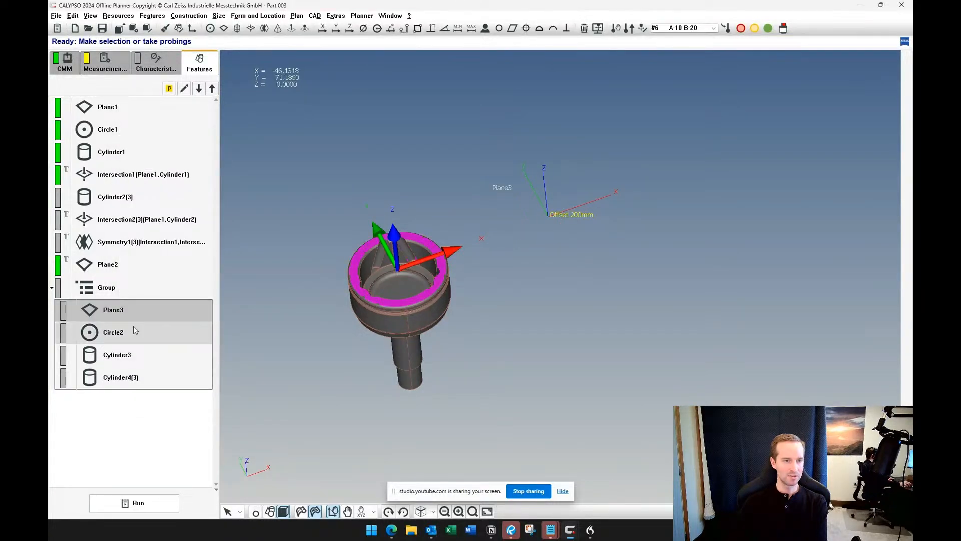
left_click(135, 330)
left_click(135, 354)
left_click(136, 377)
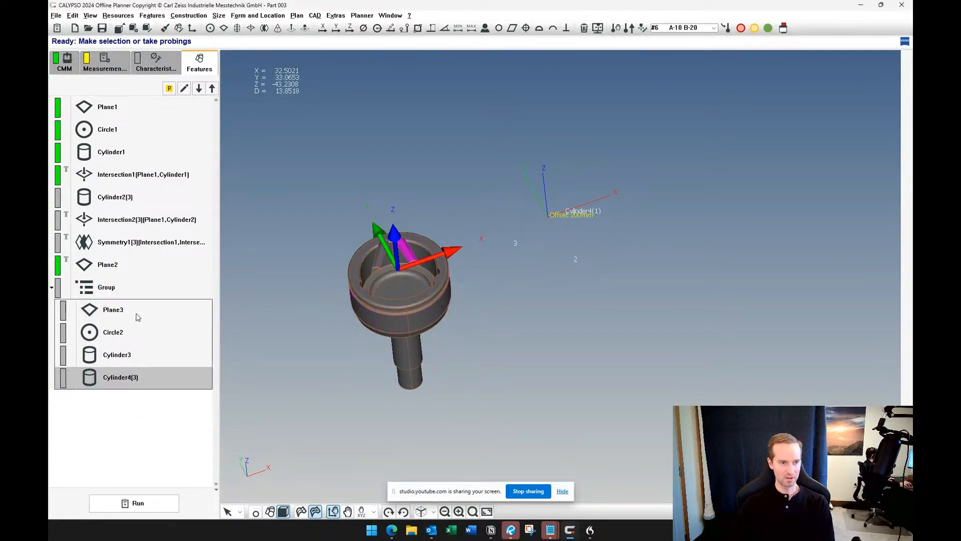
left_click(137, 318)
left_click(145, 377, "shift")
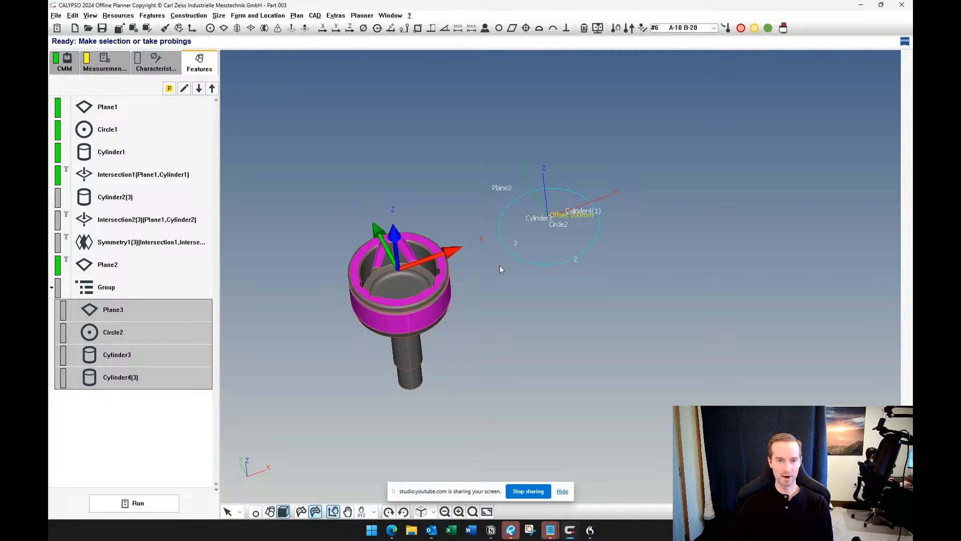
left_click(148, 400)
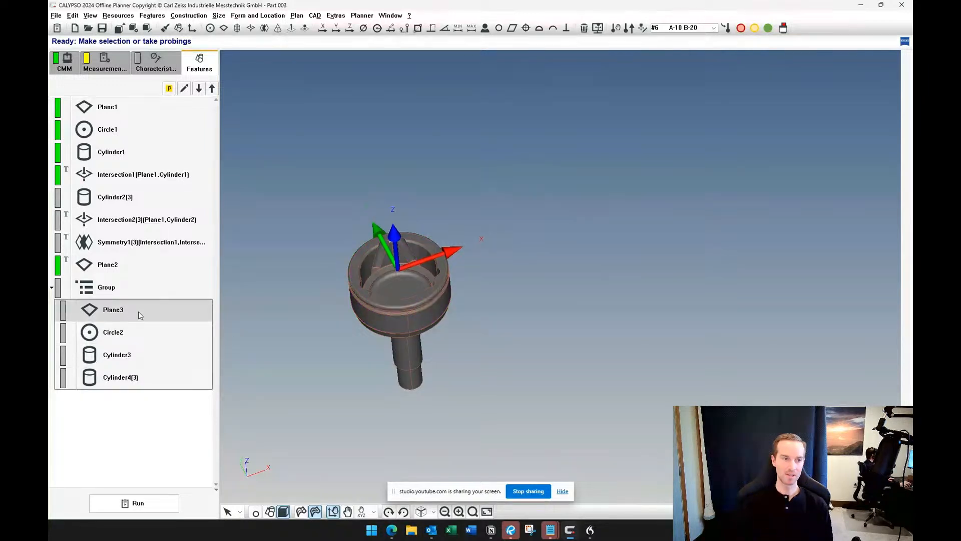
left_click(159, 59)
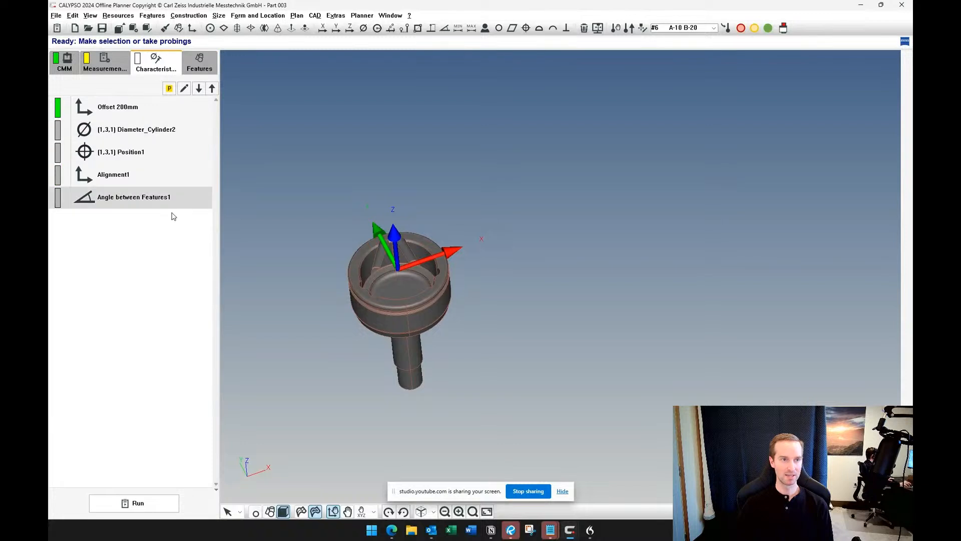
left_click(200, 62)
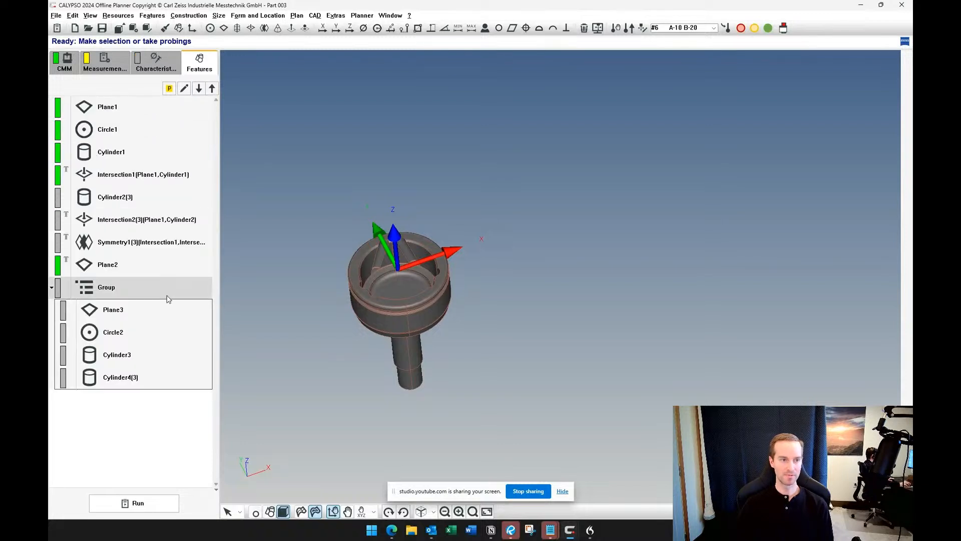
left_click(150, 308)
left_click(156, 356, "shift")
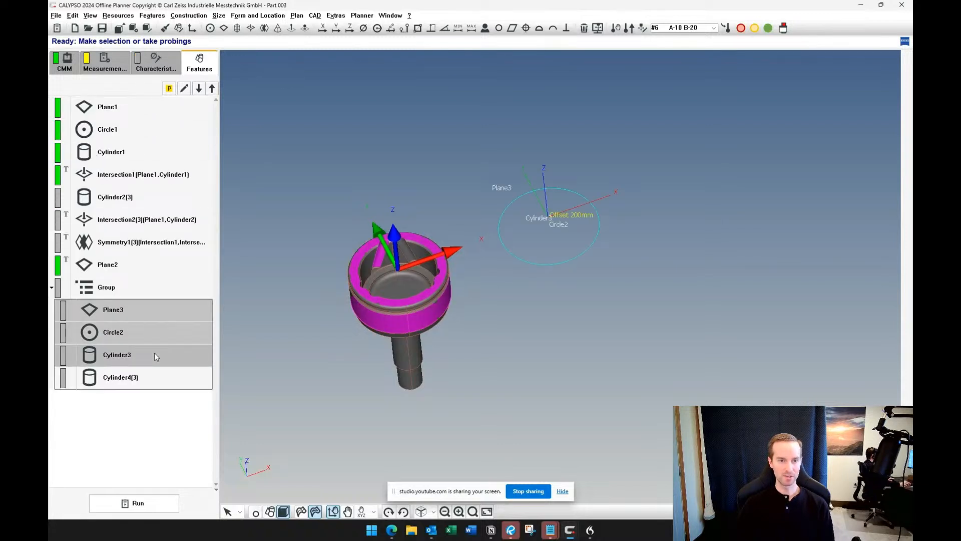
left_click(151, 403)
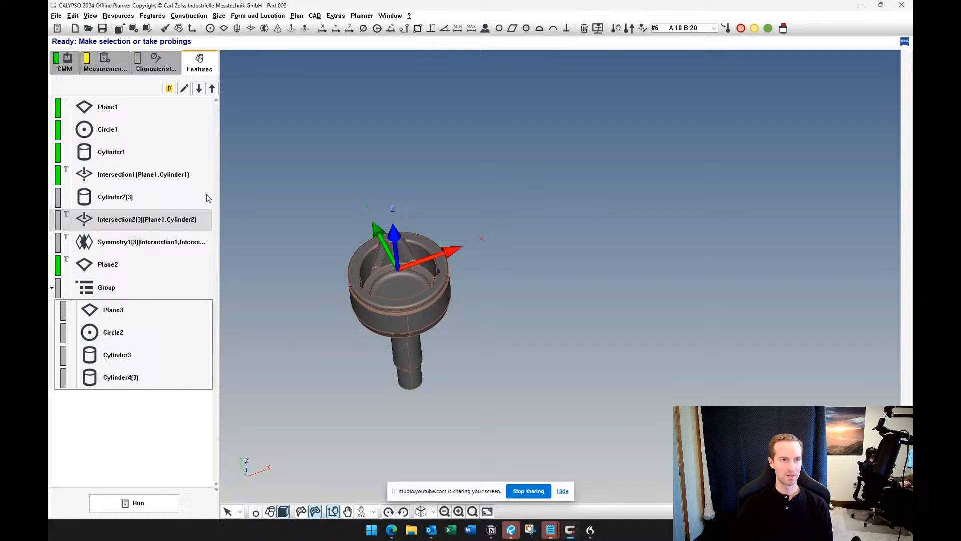
Add a new alignment to the characteristics list and assign Plane3 to its rotation in space and Z origin.
left_click(171, 69)
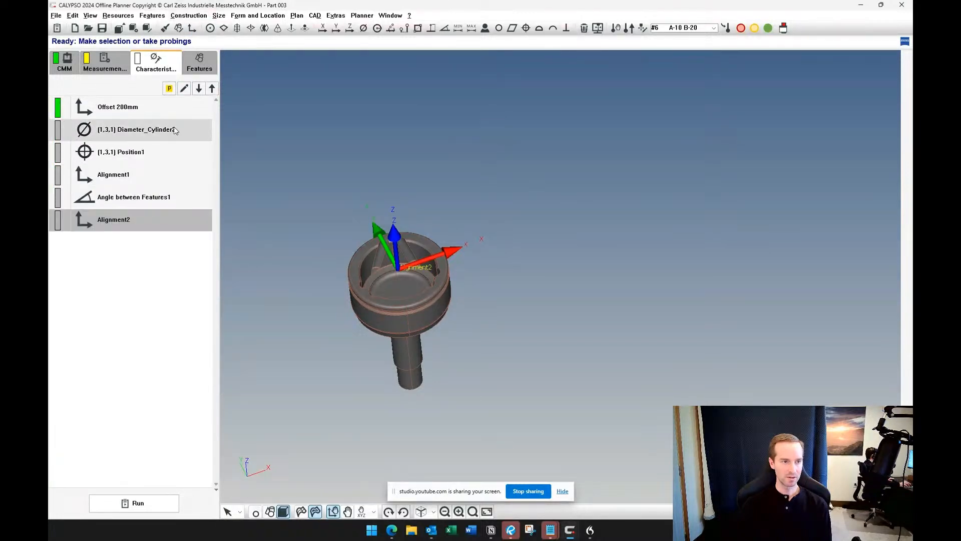
double_click(150, 223)
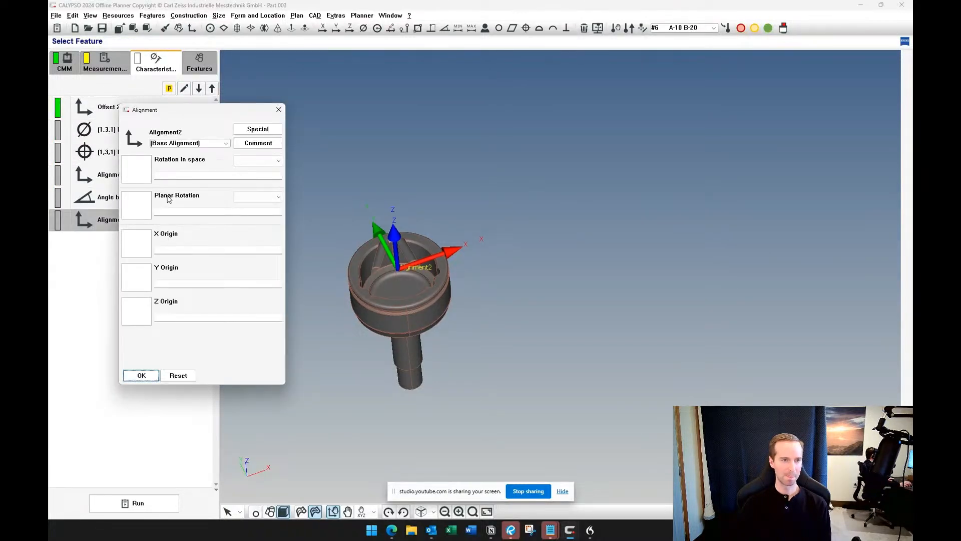
left_click(148, 173)
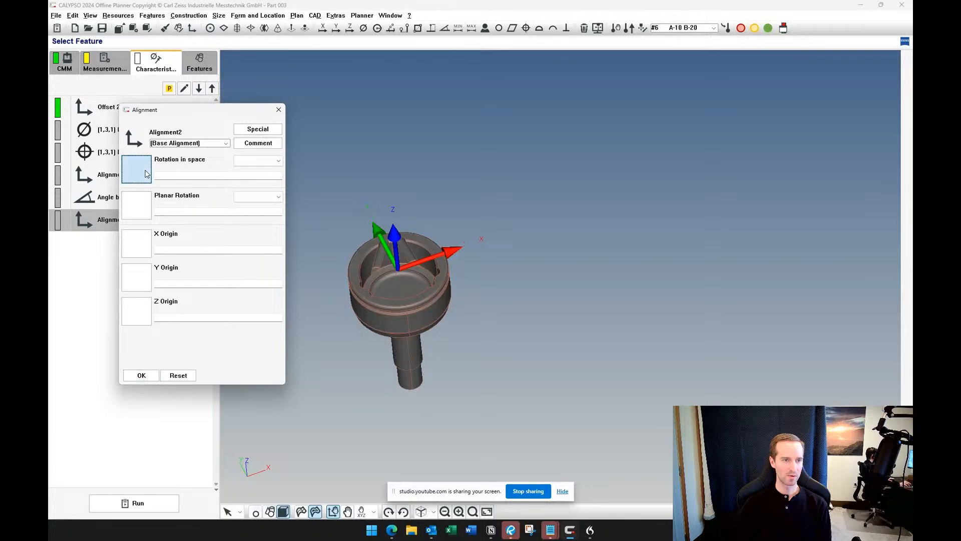
left_click(149, 257)
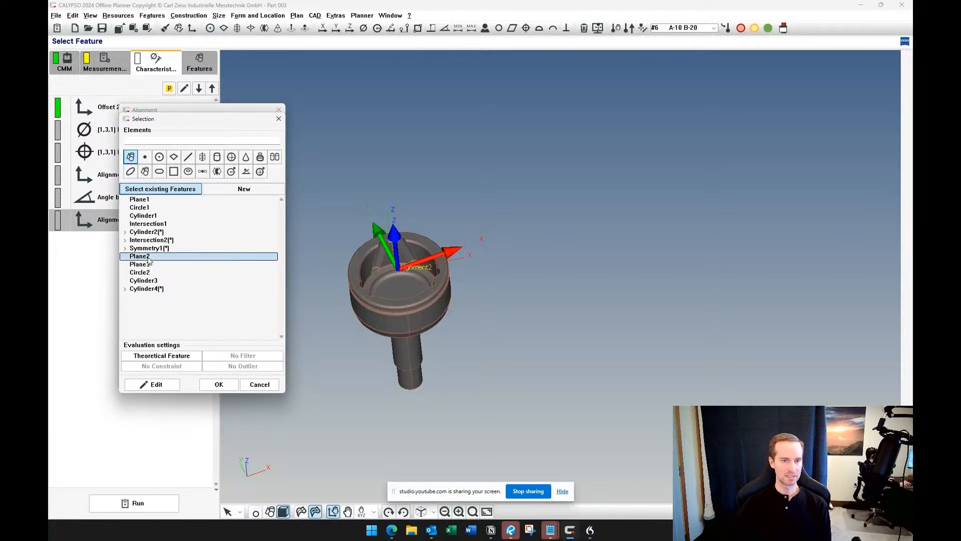
left_click(147, 264)
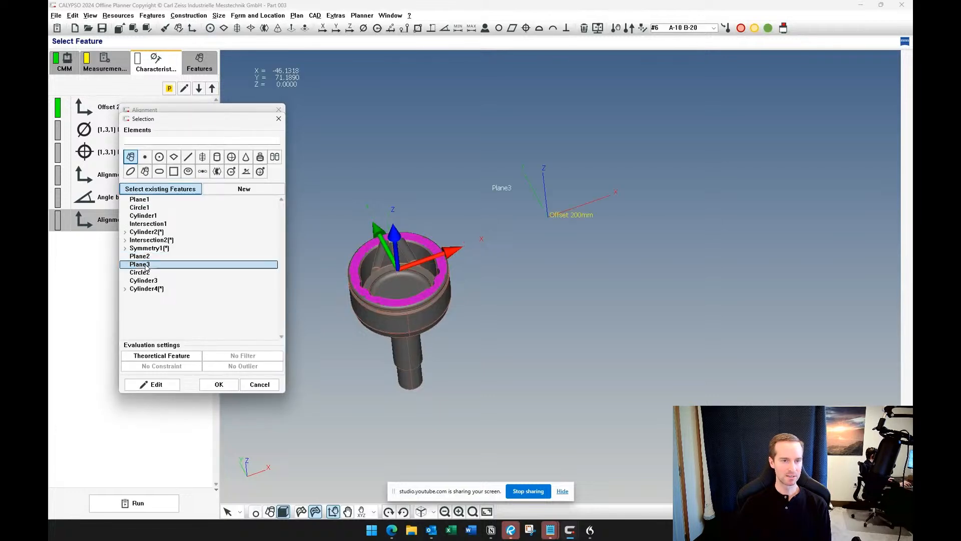
left_click(218, 384)
left_click(138, 309)
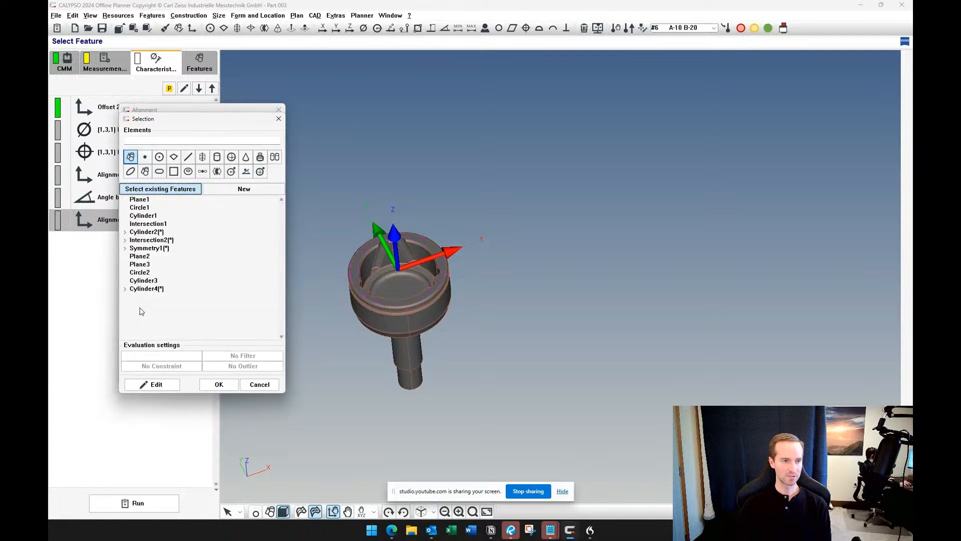
double_click(149, 263)
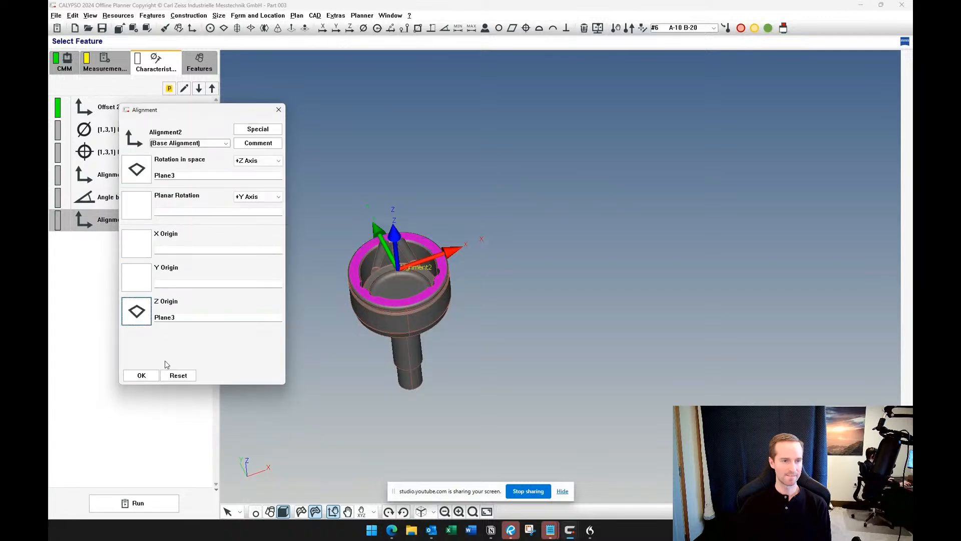
Assign Circle2 to both the X origin and the Y origin of Alignment2.
left_click(147, 250)
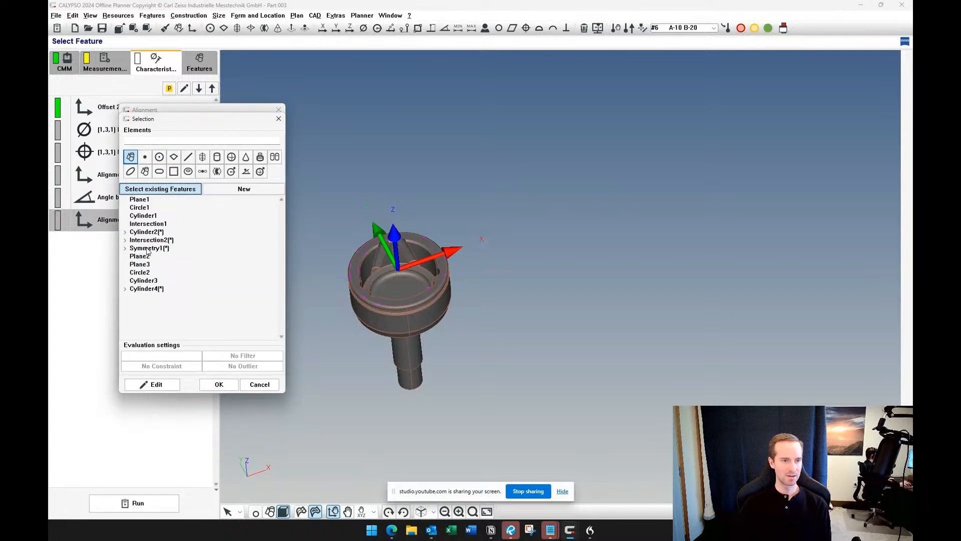
left_click(152, 281)
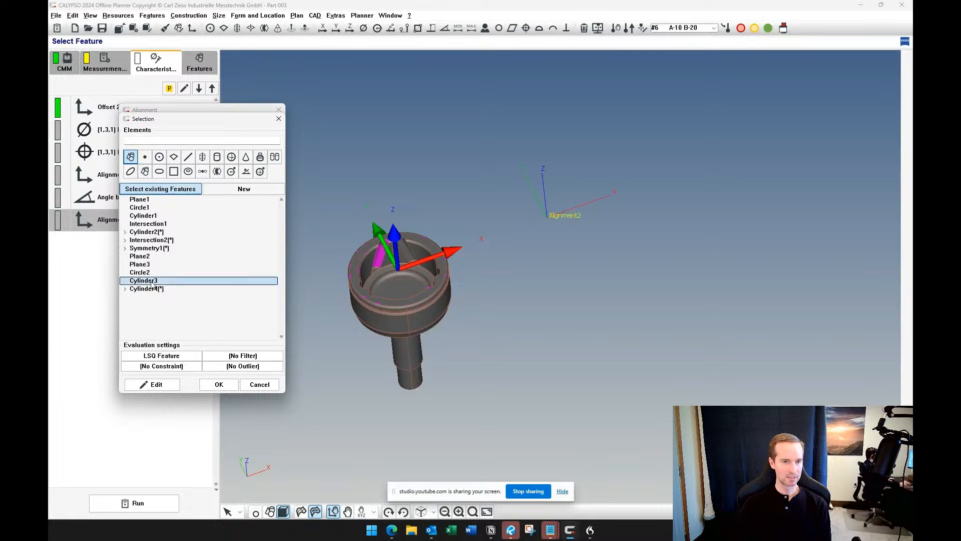
left_click(150, 272)
left_click(218, 384)
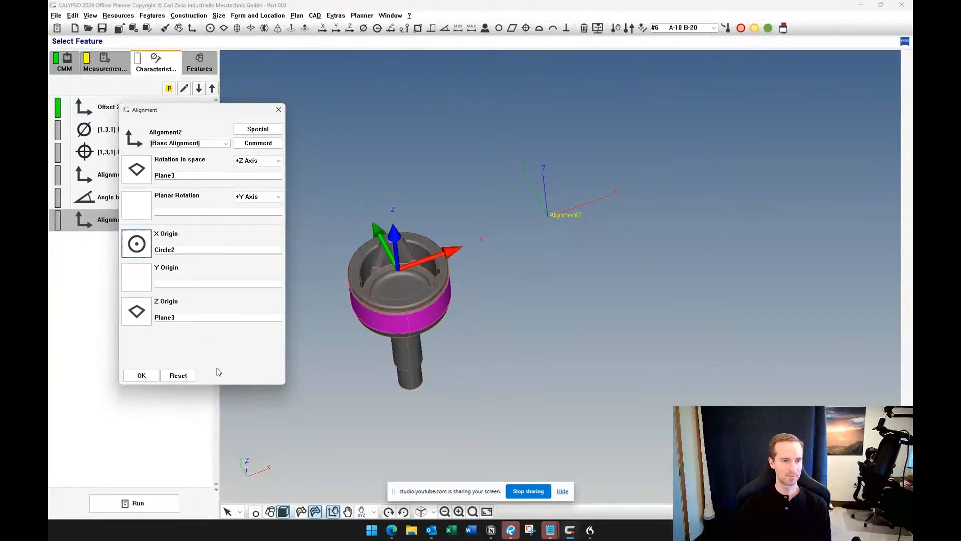
left_click_drag(177, 251, 145, 250)
key("ctrl+c")
left_click(177, 283)
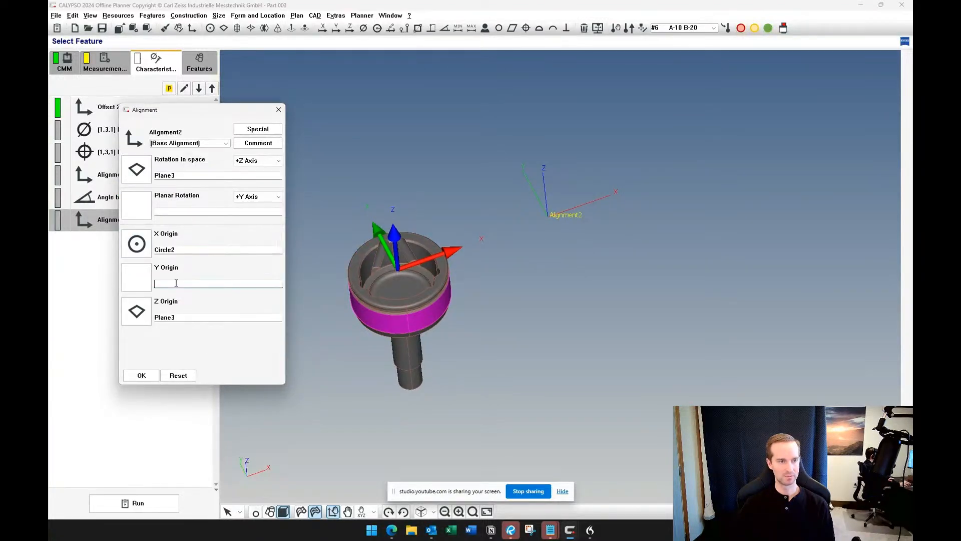
key("ctrl+v")
left_click(262, 283)
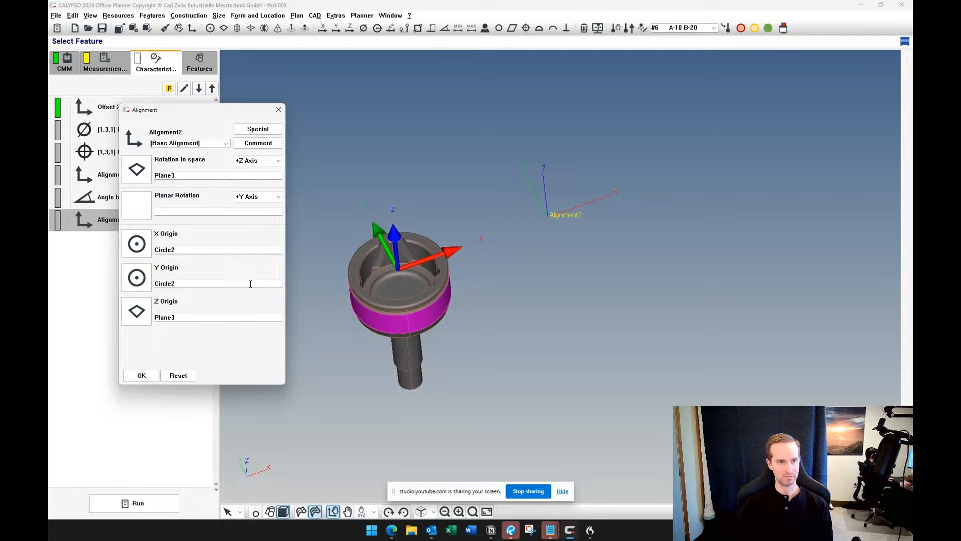
Accept the Alignment2 definition and paste a copy of Intersection1 after Cylinder3 inside the feature group.
left_click(142, 374)
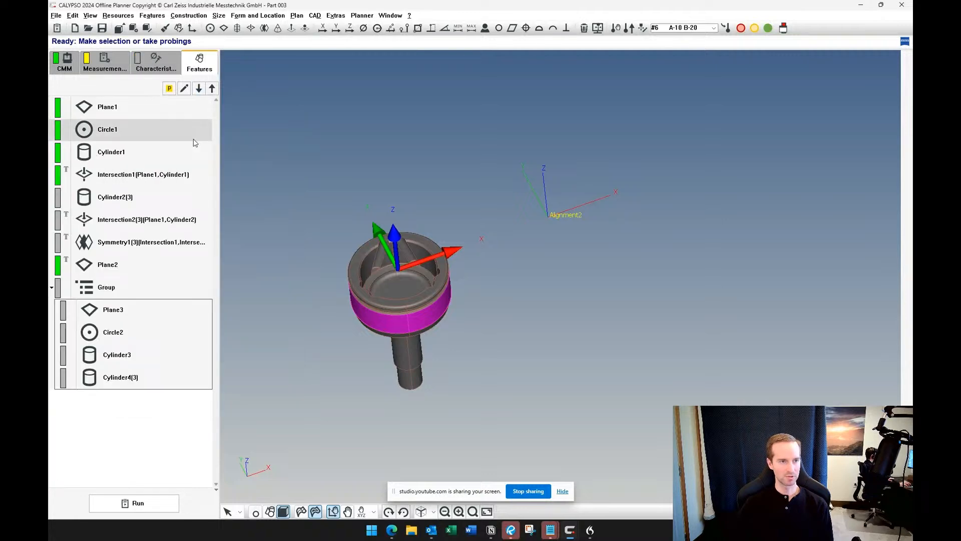
left_click(173, 180)
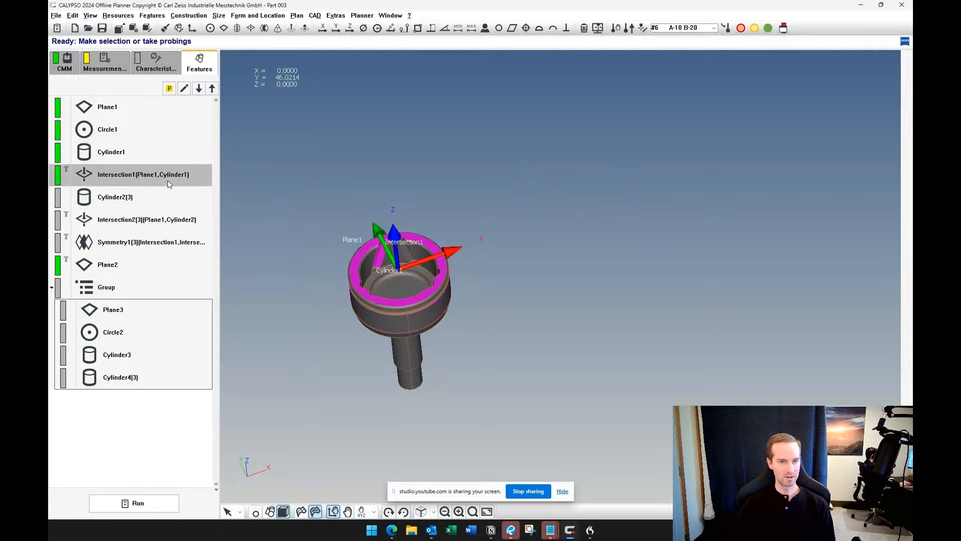
left_click(150, 356)
key("ctrl+v")
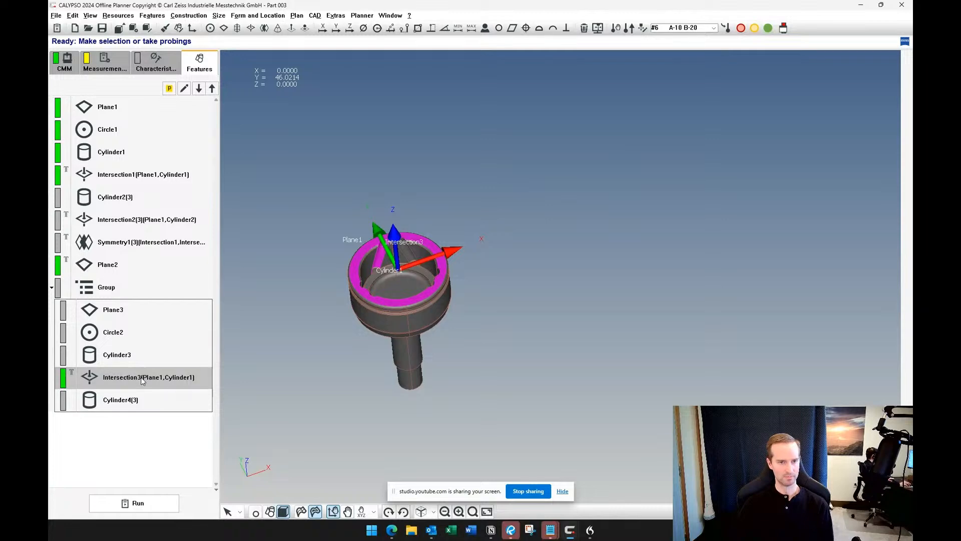
Redefine the copied intersection in the group with Plane2 as Feature 1 and Cylinder3 as Feature 2, and accept it.
double_click(142, 379)
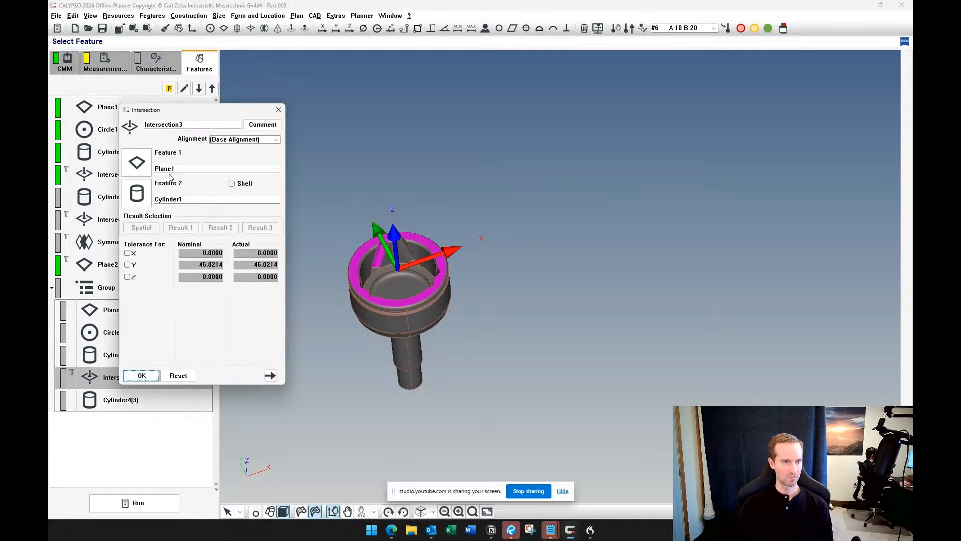
left_click(137, 162)
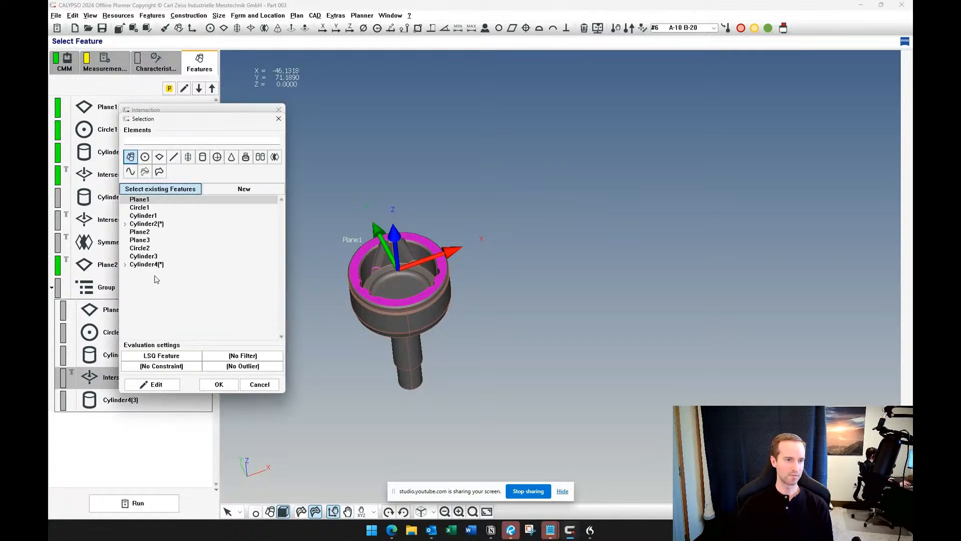
left_click(140, 231)
left_click(219, 384)
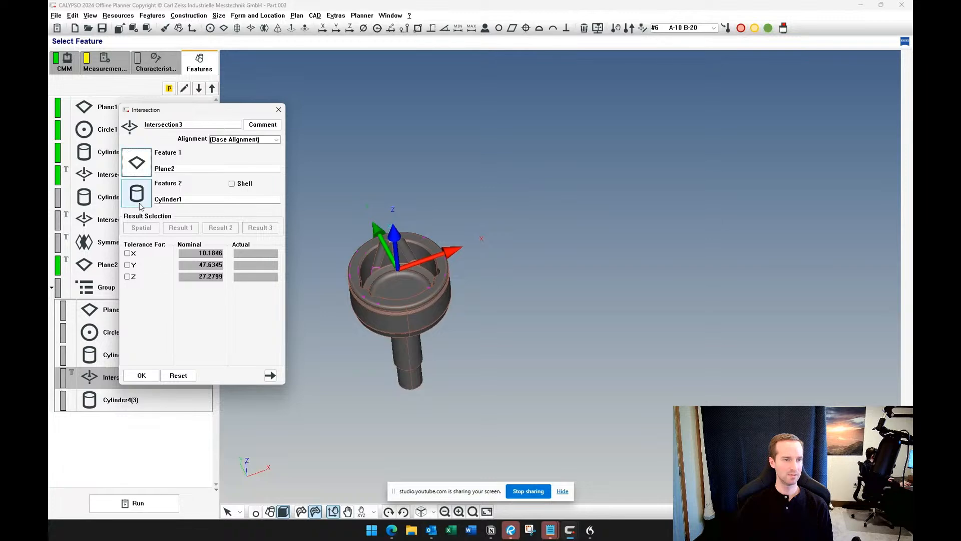
left_click(137, 193)
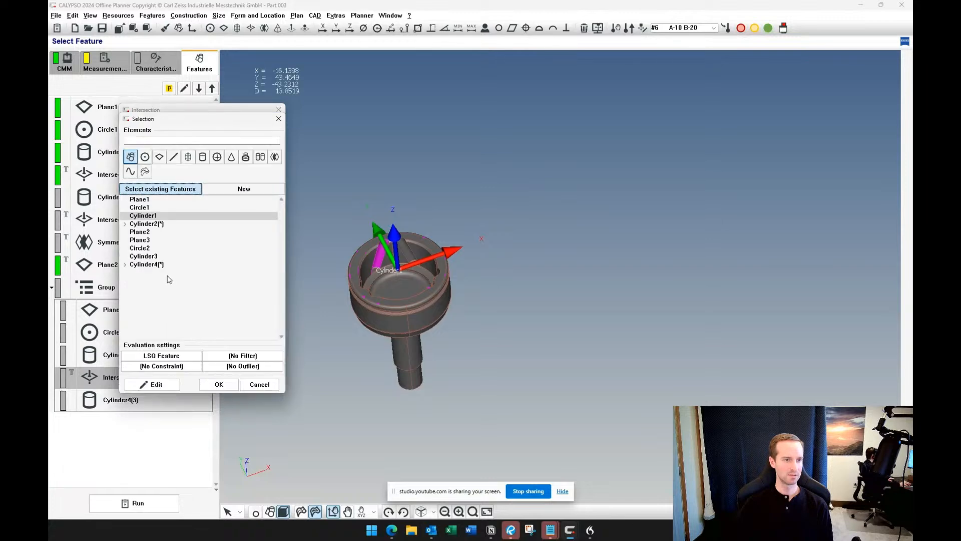
left_click(149, 257)
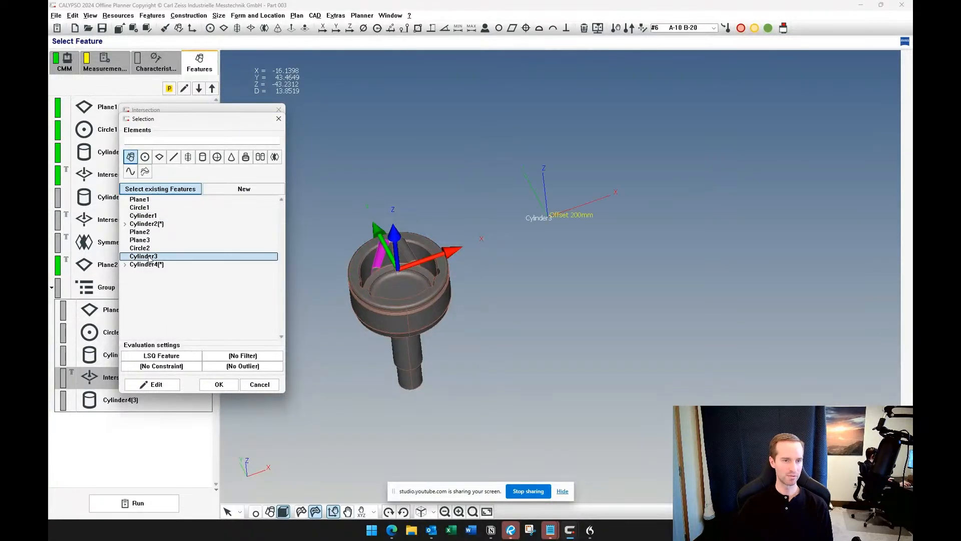
left_click(219, 384)
left_click(152, 374)
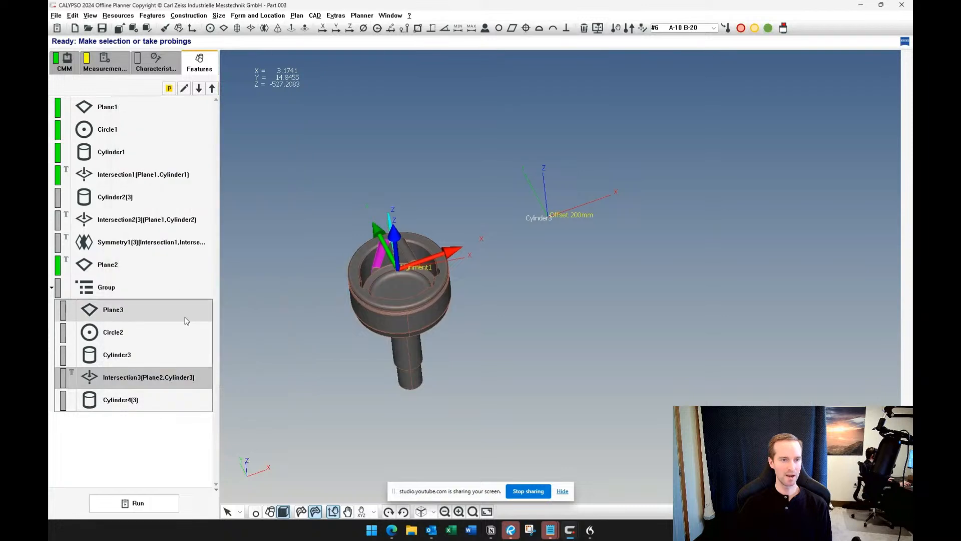
Form a nested group from Plane3, Circle2, Cylinder3 and Intersection3 within the existing group.
left_click(128, 291)
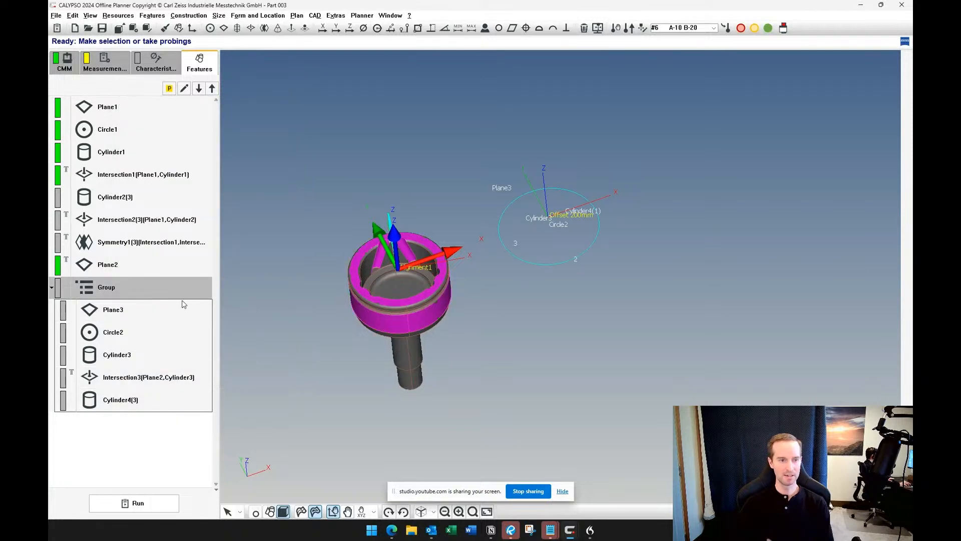
left_click(138, 316)
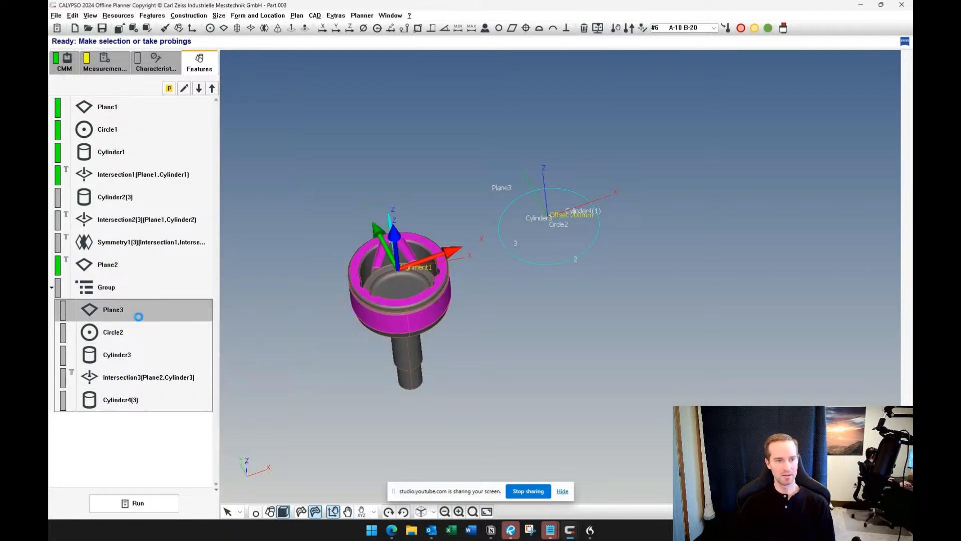
left_click(152, 374, "shift")
right_click(152, 374)
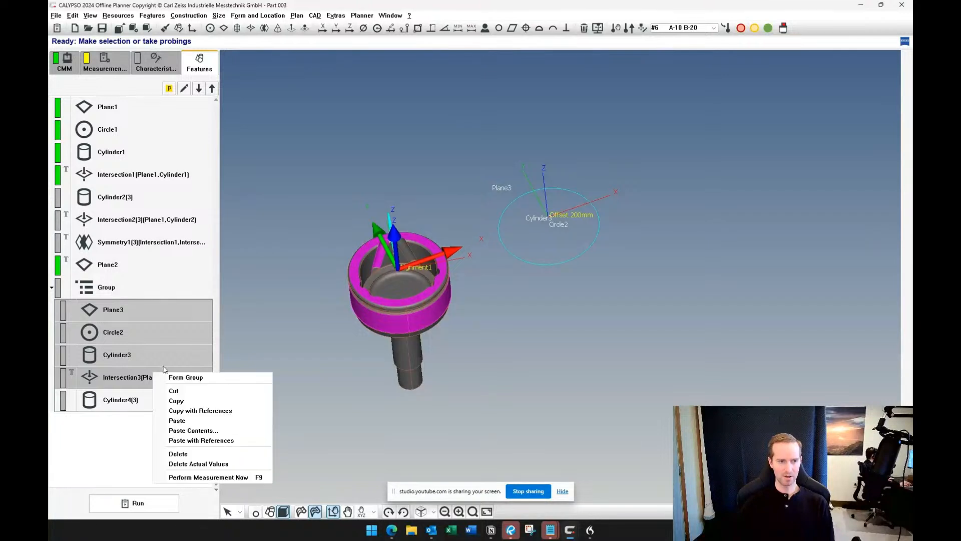
left_click(173, 373)
Rename the nested feature group as "Part Alignment 2".
right_click(145, 314)
left_click(166, 320)
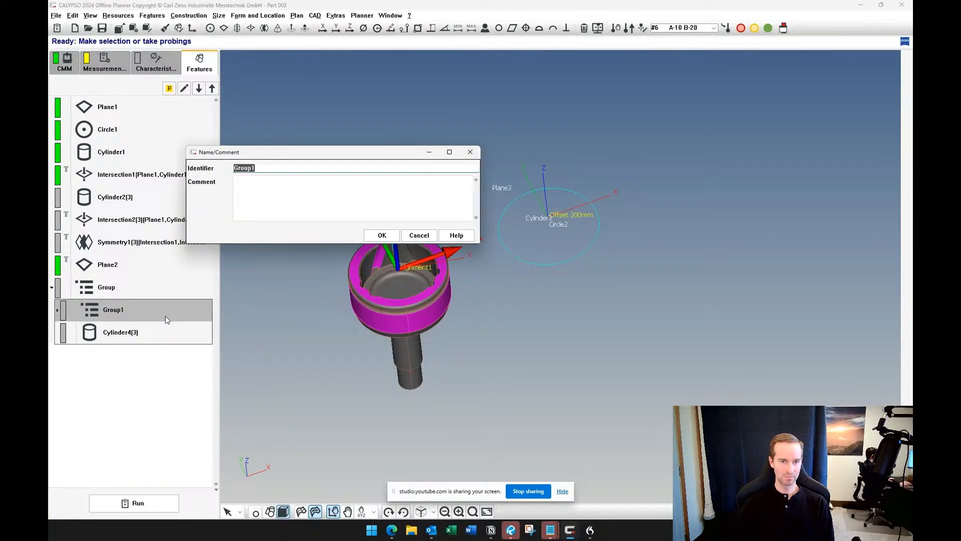
type("Part")
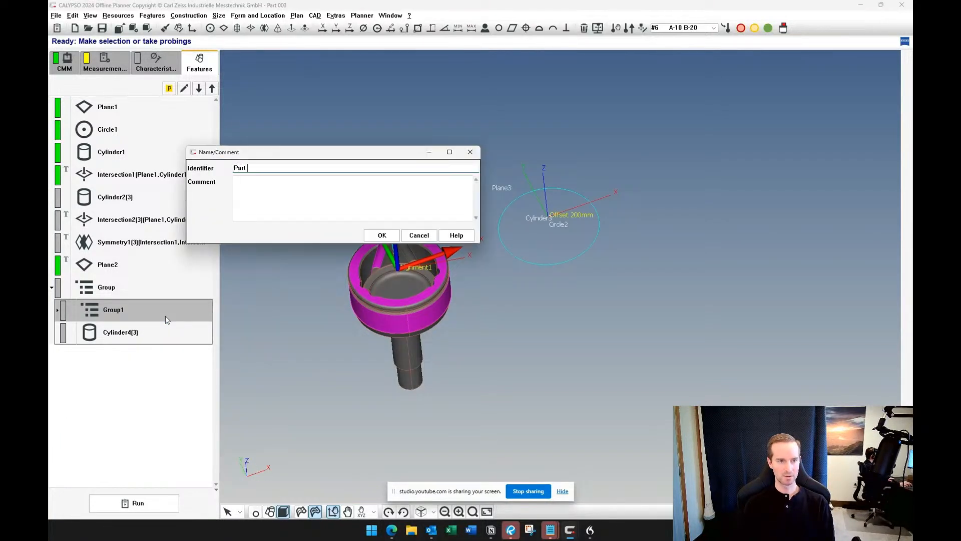
type(" Alignment ")
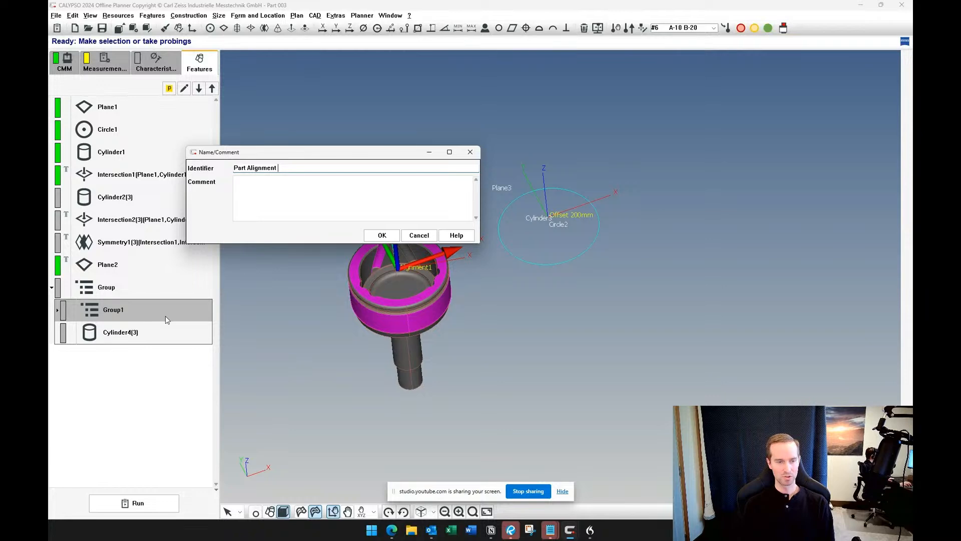
type("2")
key("Return")
Review the alignments available for Cylinder4, reselect Offset 200mm and accept the feature.
left_click(152, 335)
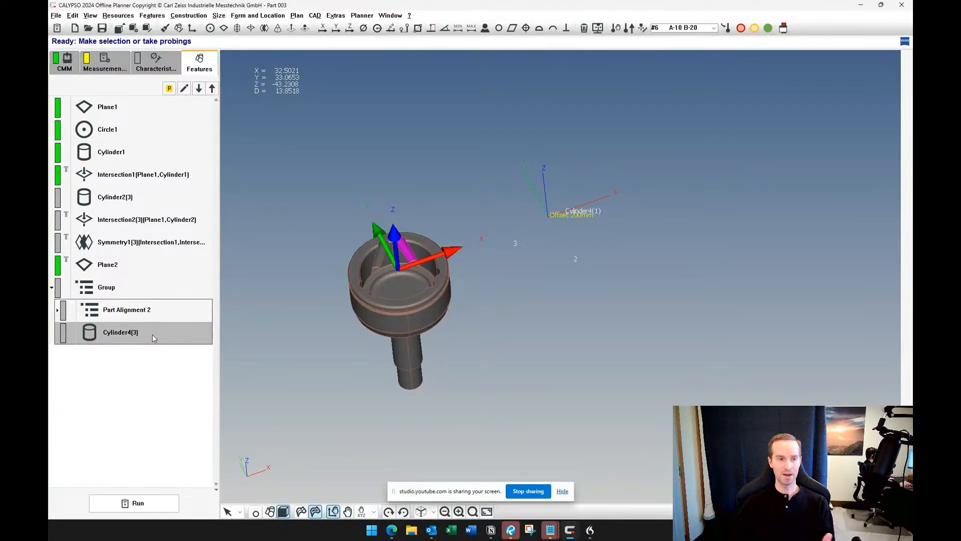
double_click(152, 335)
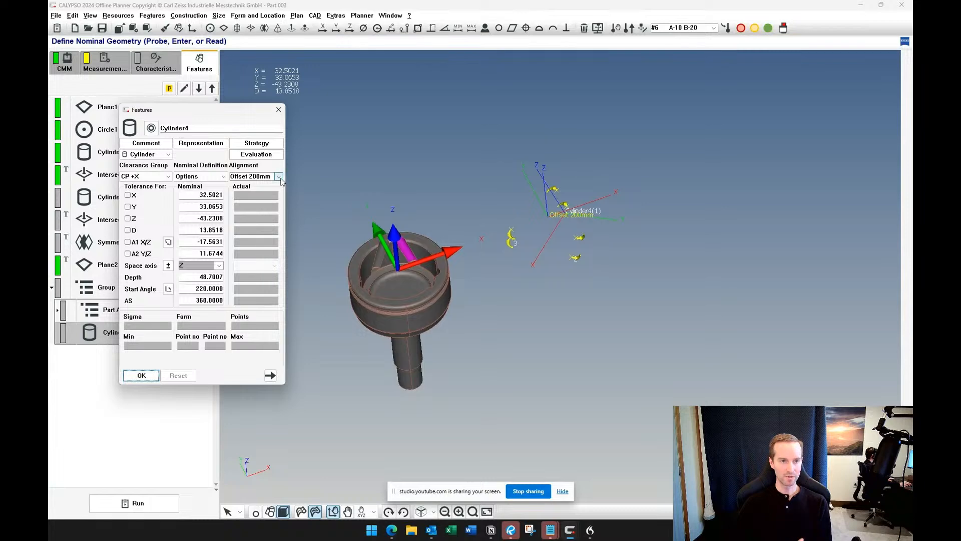
left_click(279, 177)
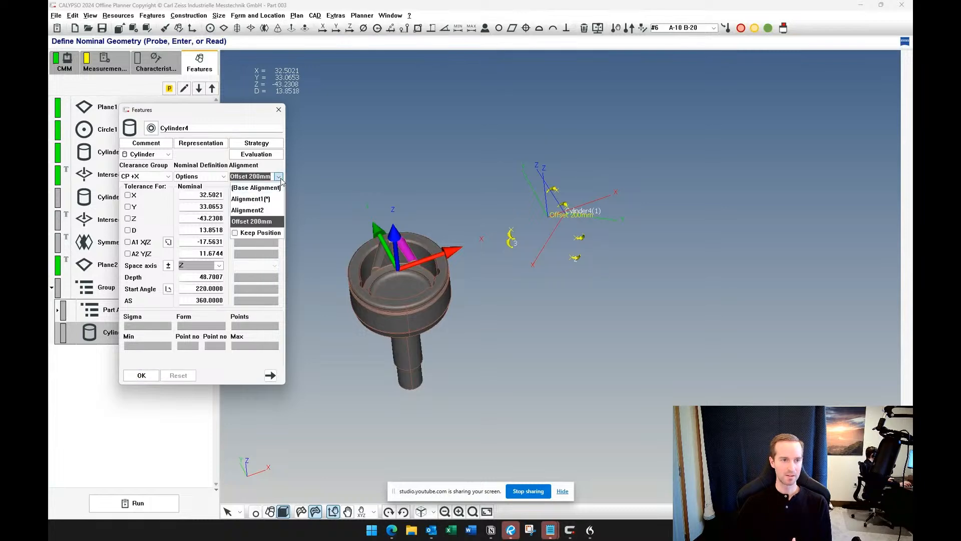
left_click(257, 222)
left_click(141, 375)
Rename the Alignment2 characteristic as "Part Align 2".
left_click(165, 69)
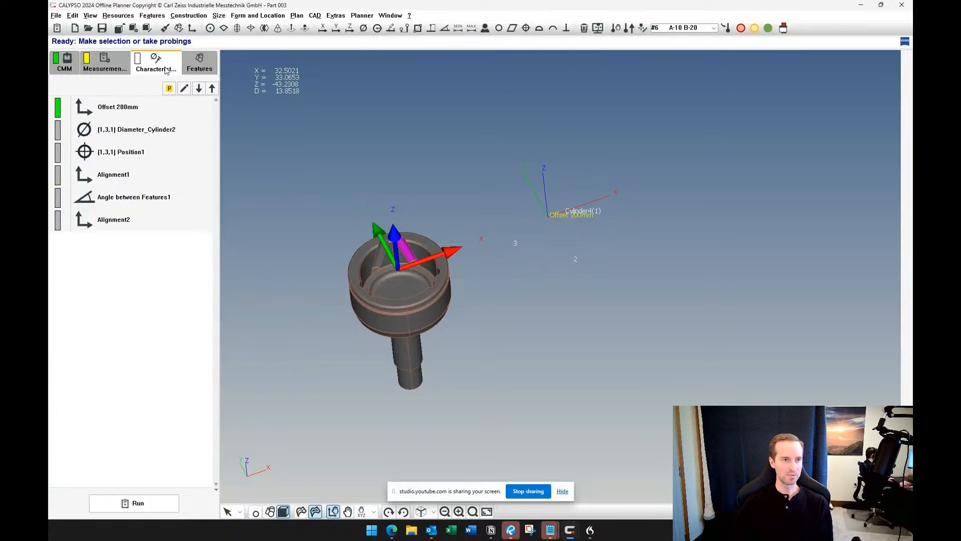
left_click(139, 217)
right_click(144, 220)
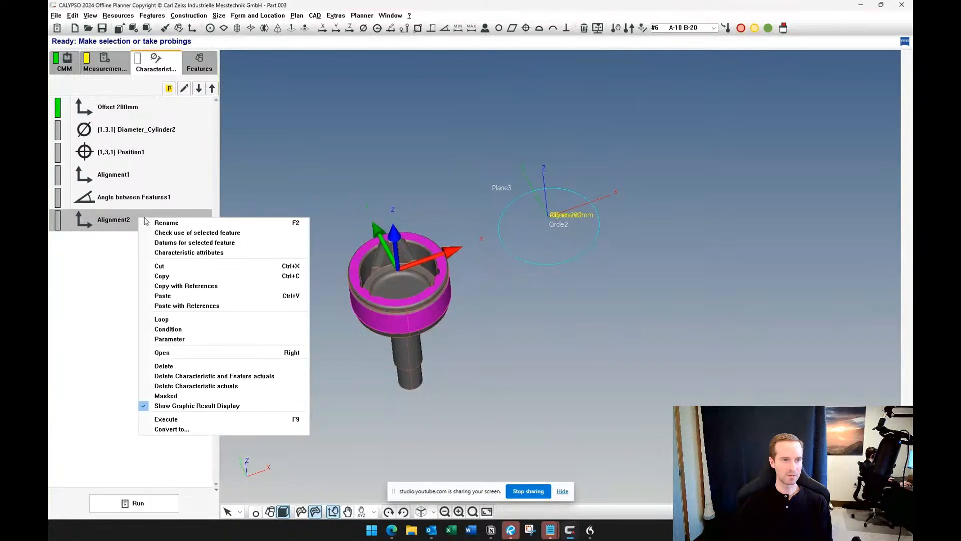
left_click(158, 222)
type("Part")
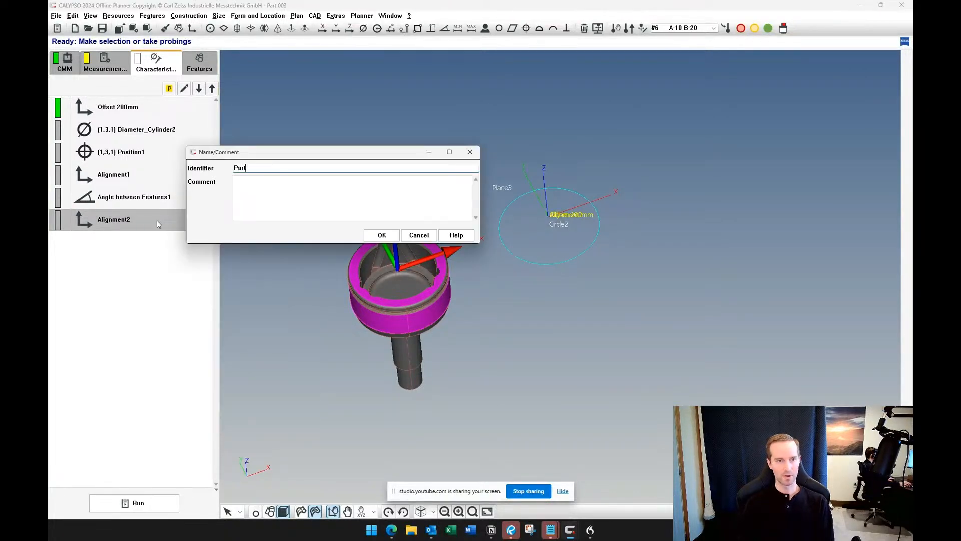
type(" Align")
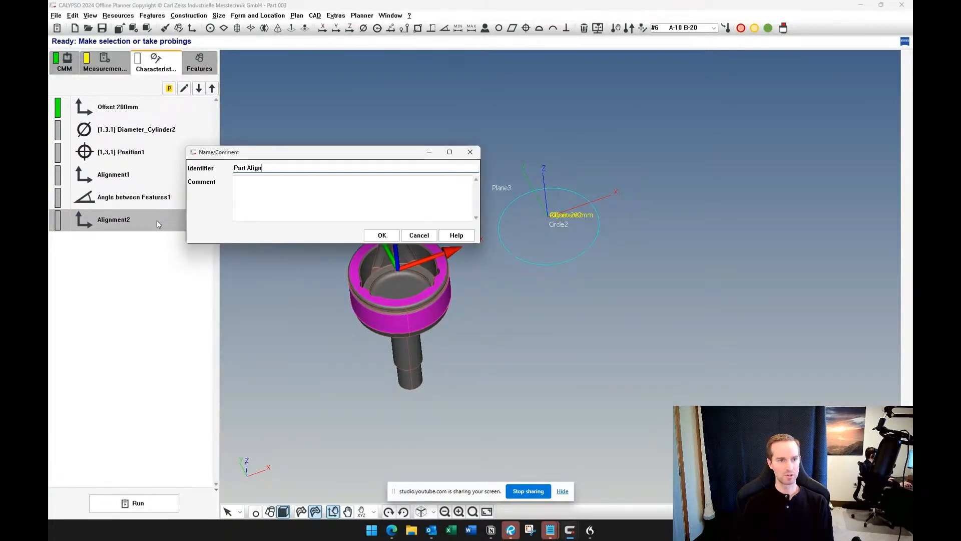
type(" 2")
left_click(385, 236)
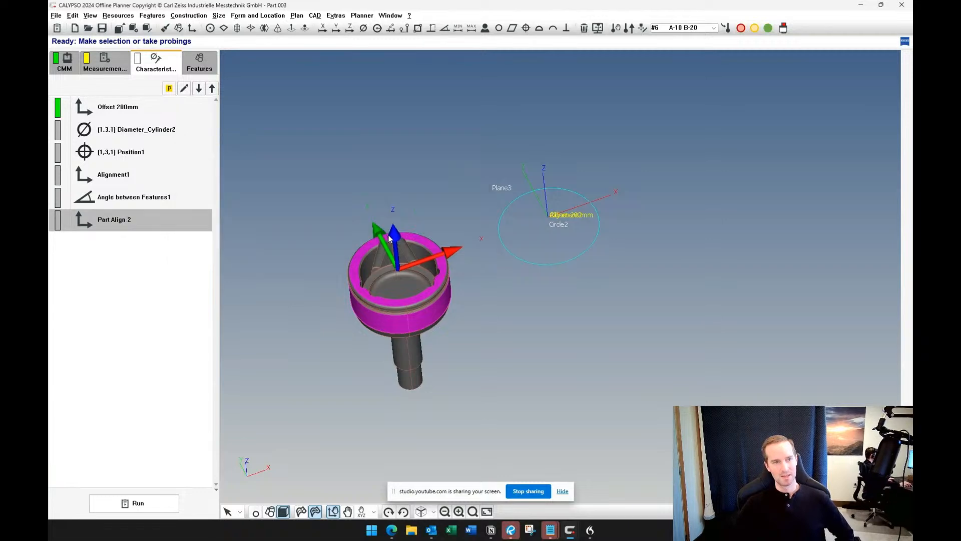
left_click(168, 256)
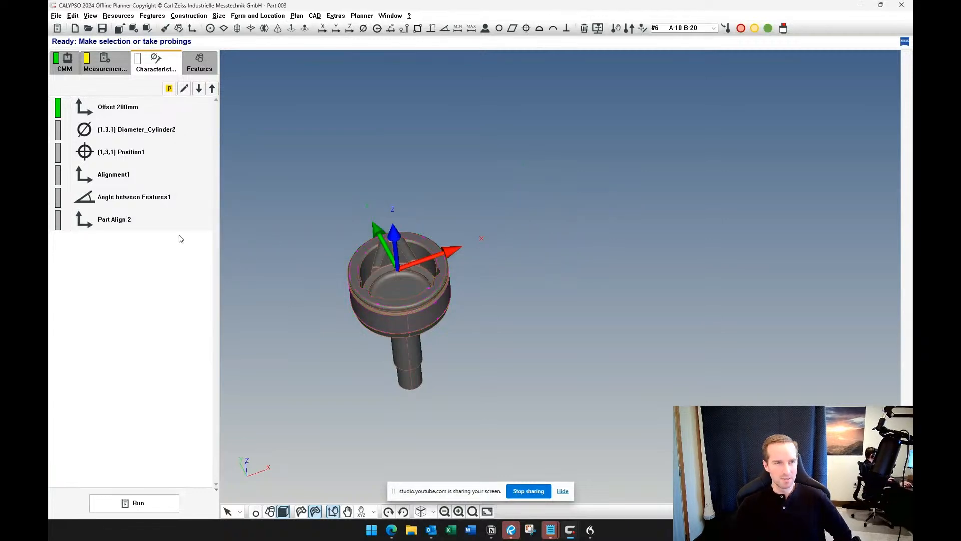
Change the alignment of Cylinder4 to Part Align 2 and accept the feature.
left_click(202, 66)
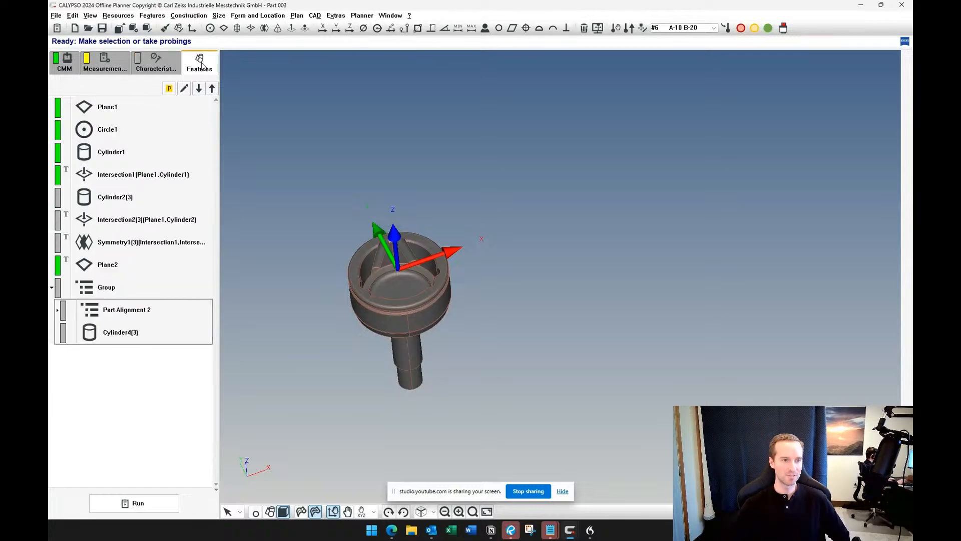
double_click(161, 330)
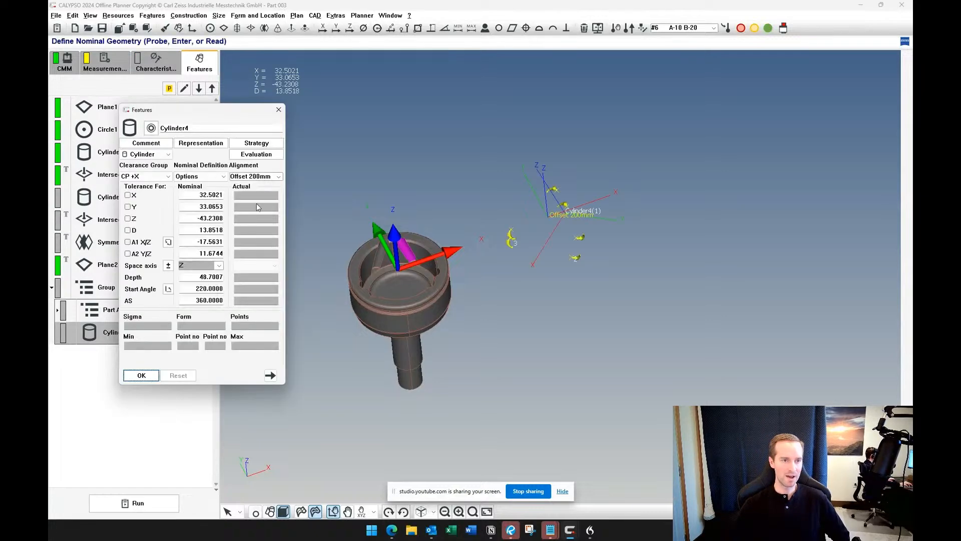
left_click(279, 176)
left_click(259, 221)
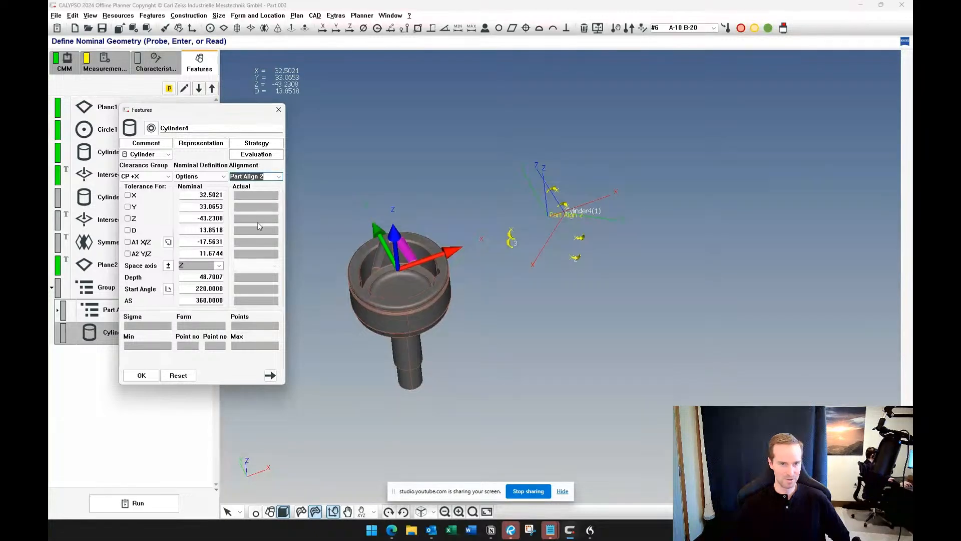
middle_click_drag(498, 290, 526, 296)
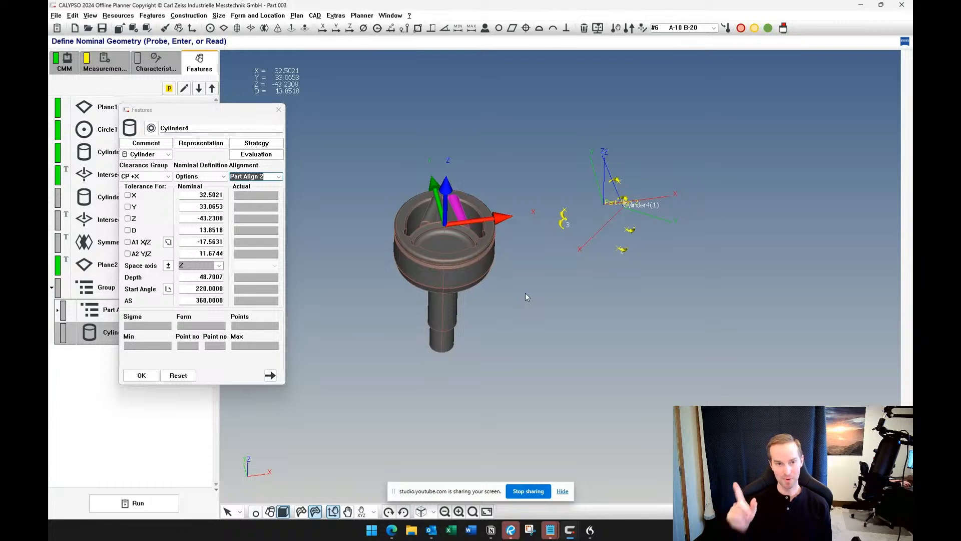
left_click(141, 375)
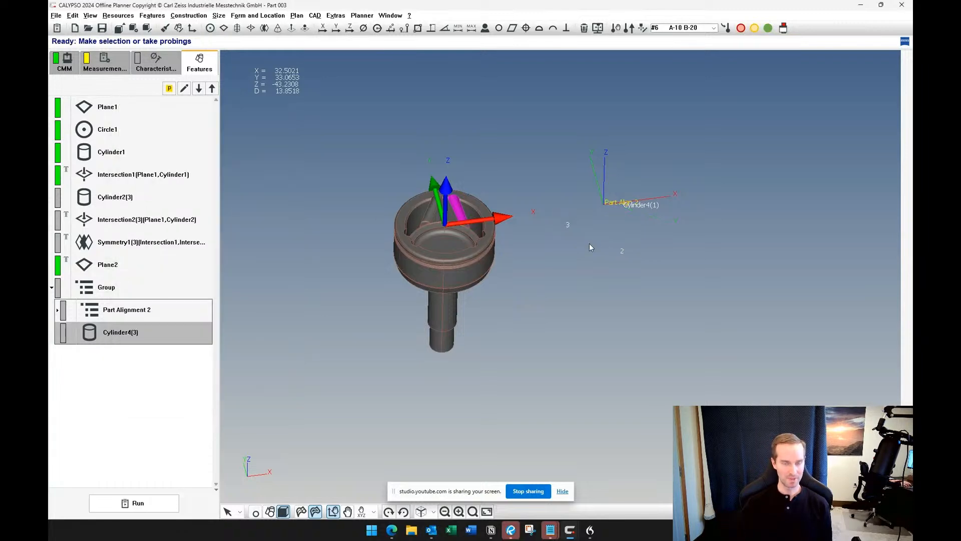
Examine the Cylinder4 pattern positions and probing paths around Part Align 2 in the CAD view.
middle_click_drag(593, 274, 580, 297)
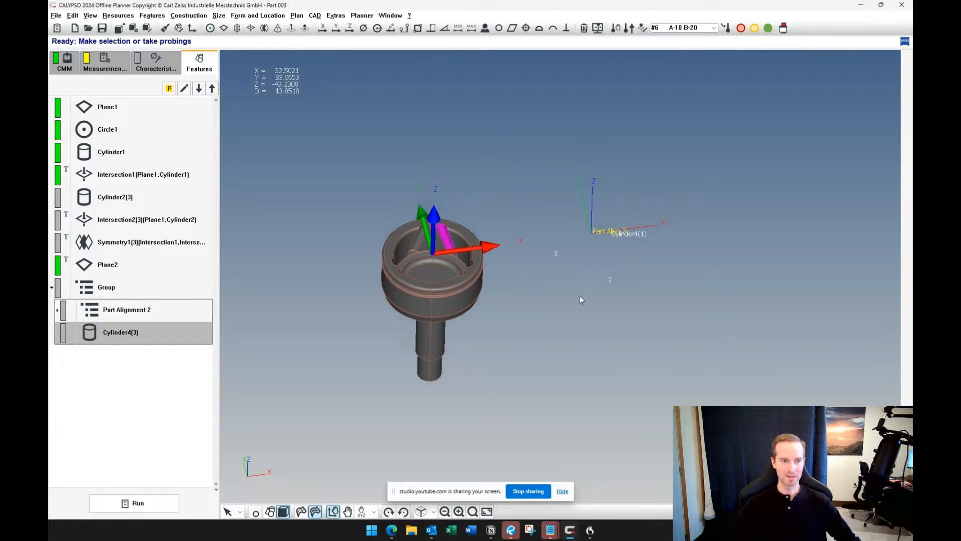
scroll(553, 306, "up", 3)
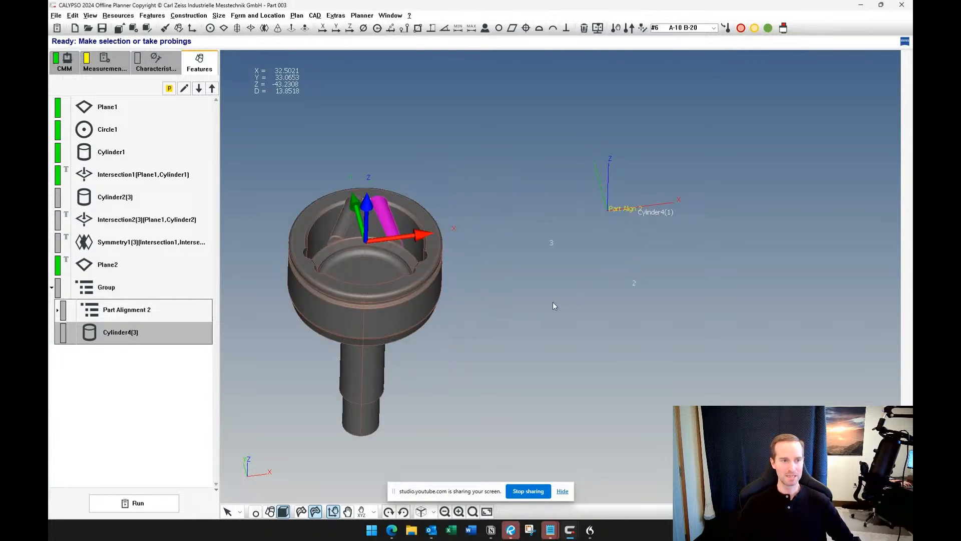
double_click(139, 332)
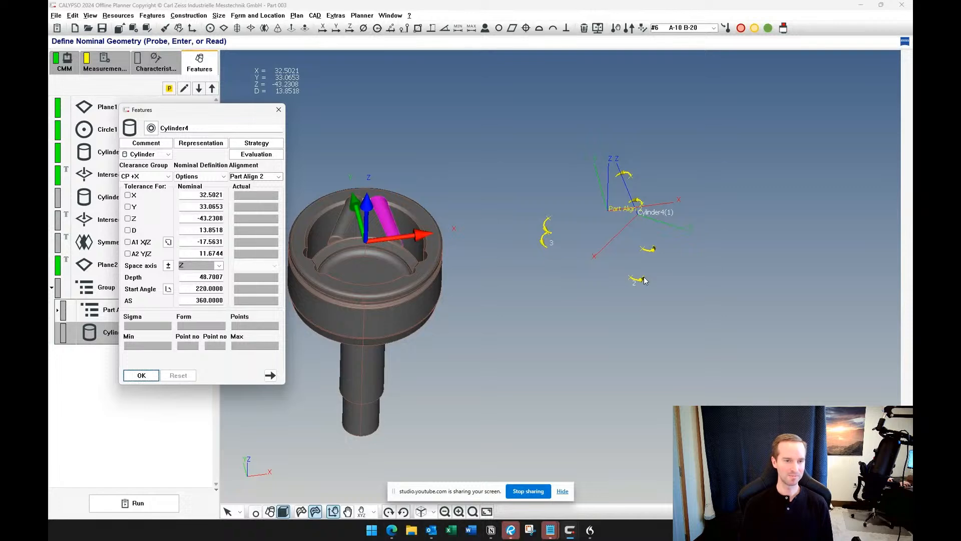
left_click(150, 378)
scroll(578, 294, "up", 5)
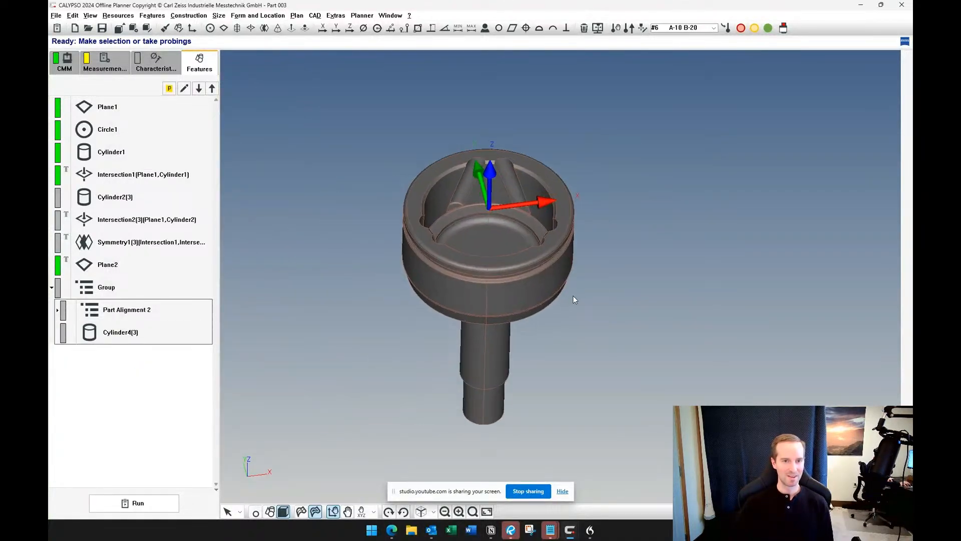
middle_click_drag(591, 288, 657, 345)
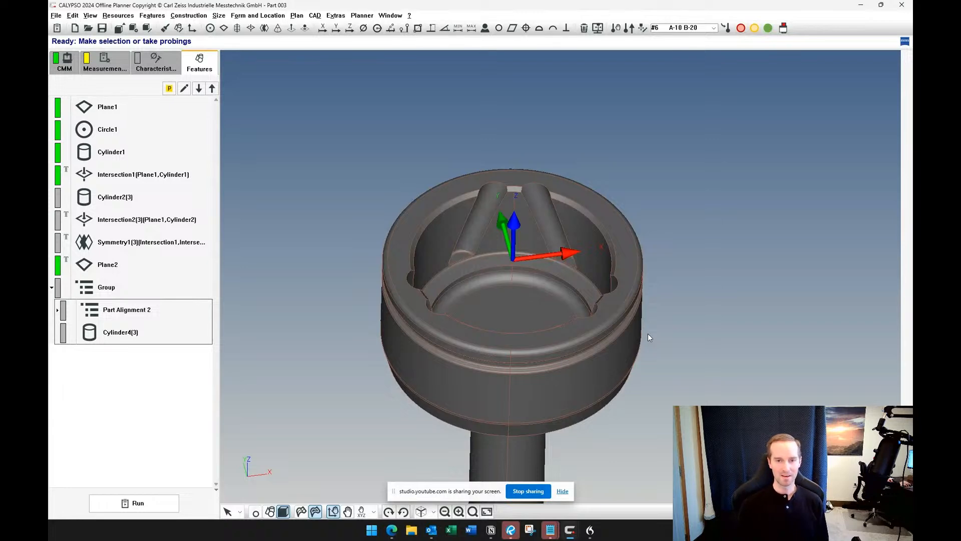
middle_click_drag(693, 381, 691, 336)
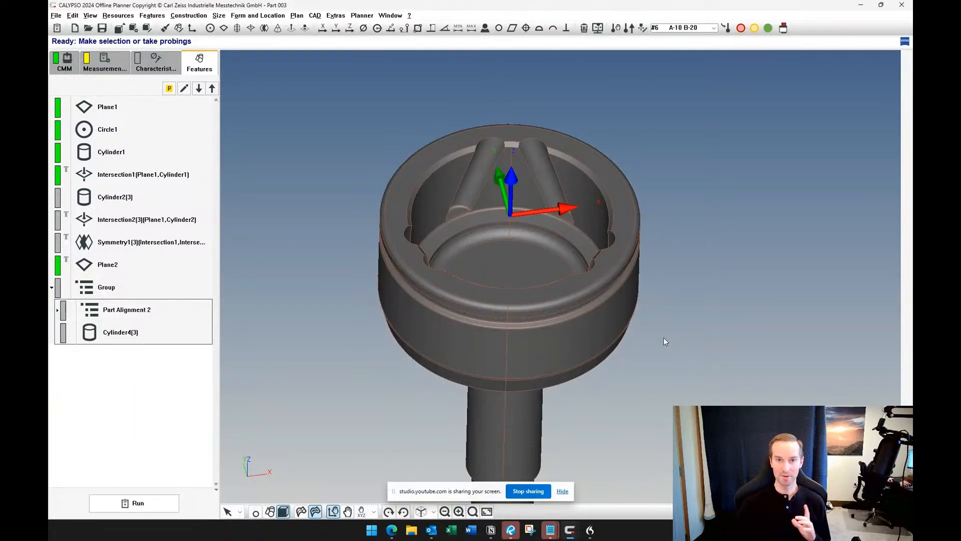